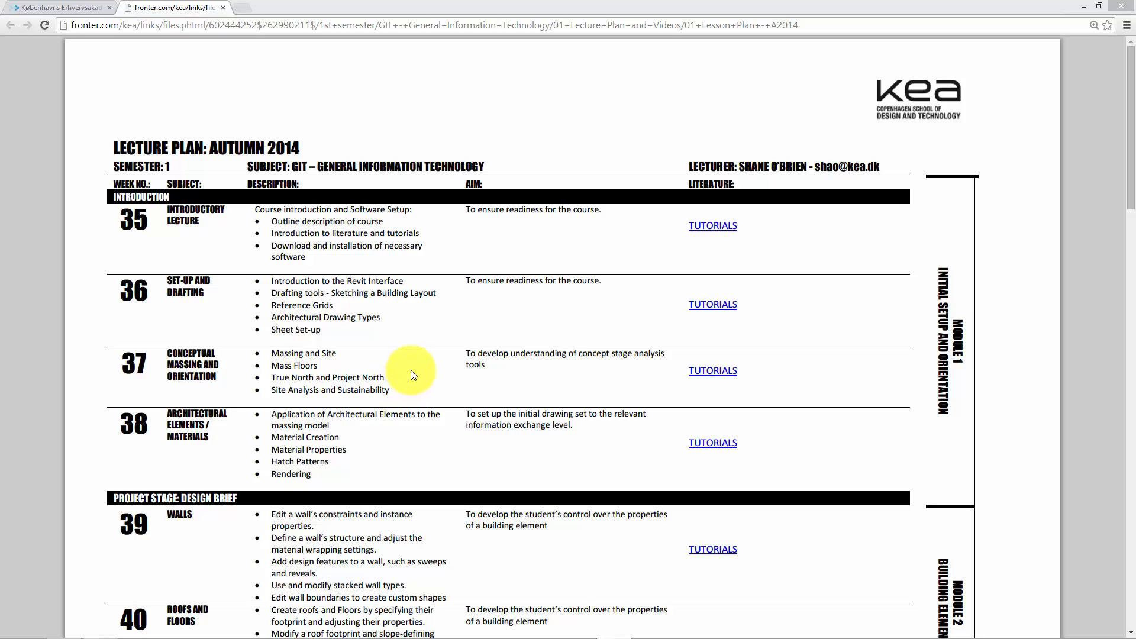
Step: Switch to Revit and create a new project from the Architectural Template
mouse_move(464, 638)
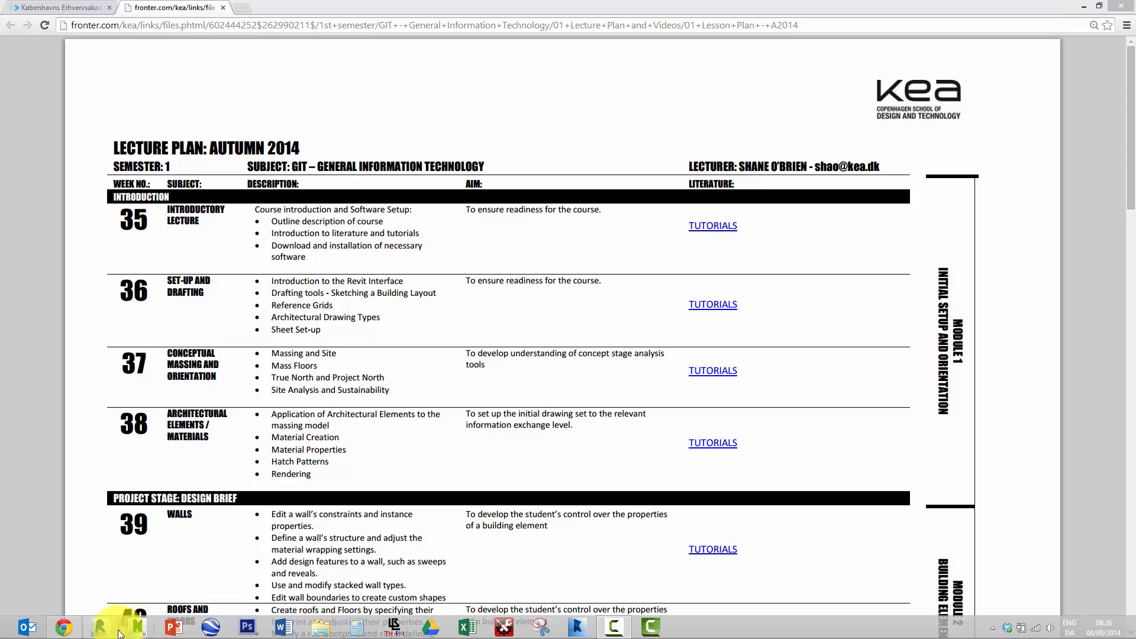
left_click(99, 627)
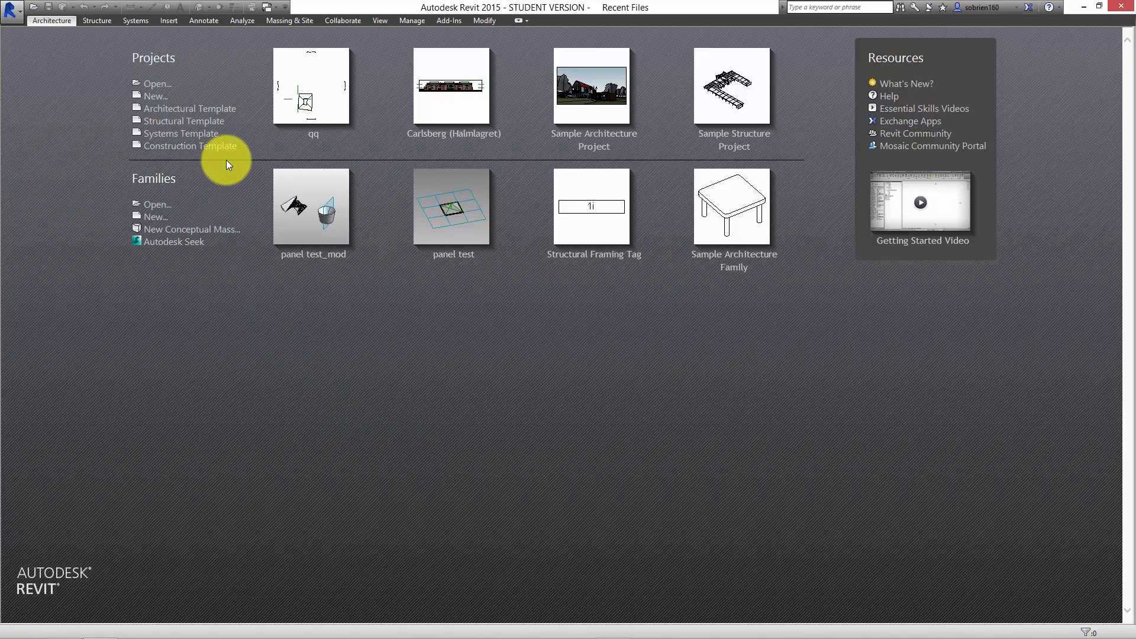
left_click(203, 112)
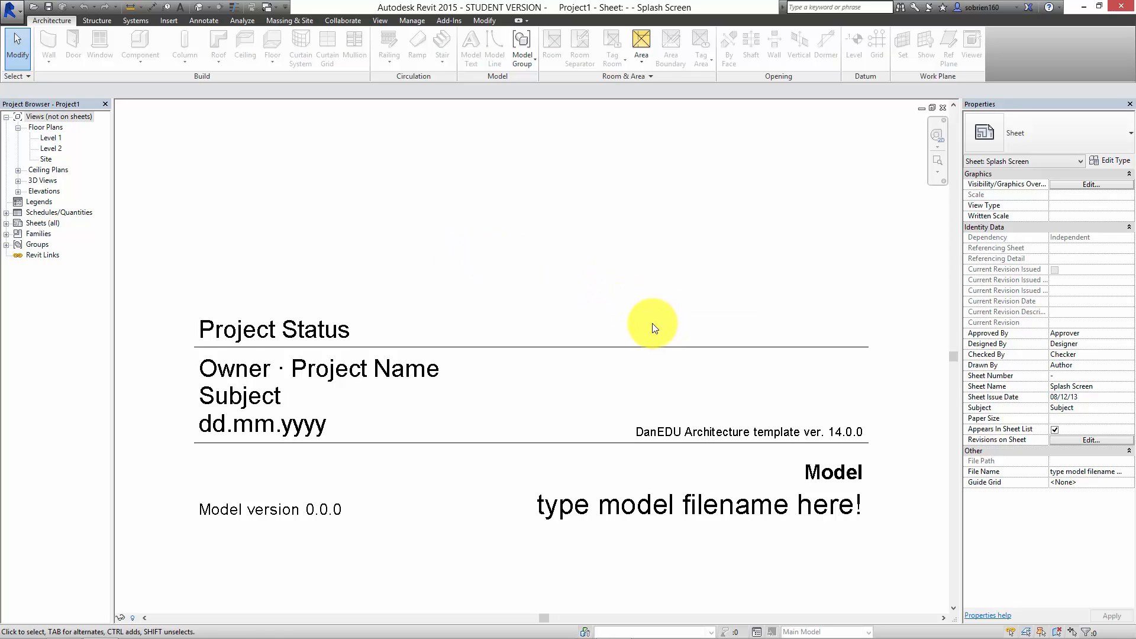
Step: Open the Site floor plan view of the new project
middle_click_drag(655, 325, 646, 317)
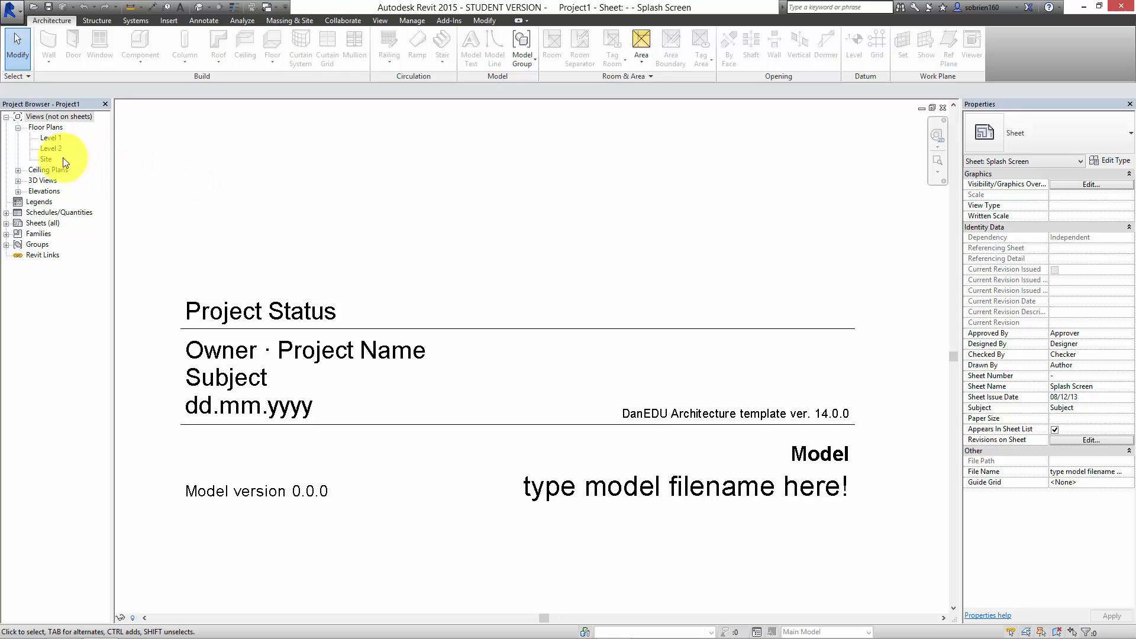
left_click(46, 159)
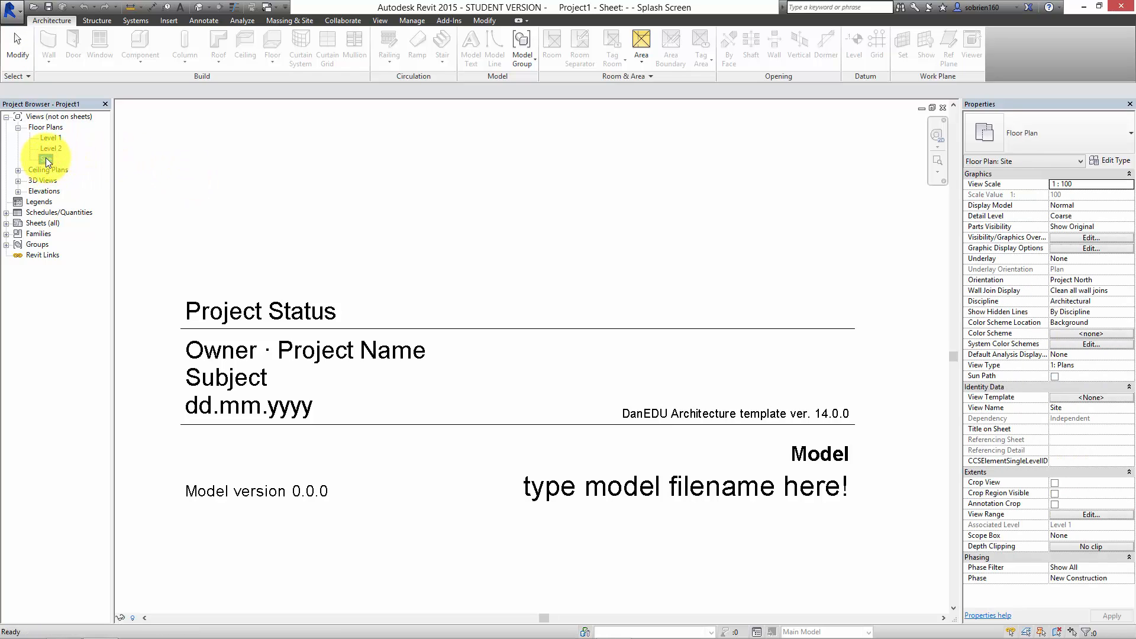
double_click(45, 158)
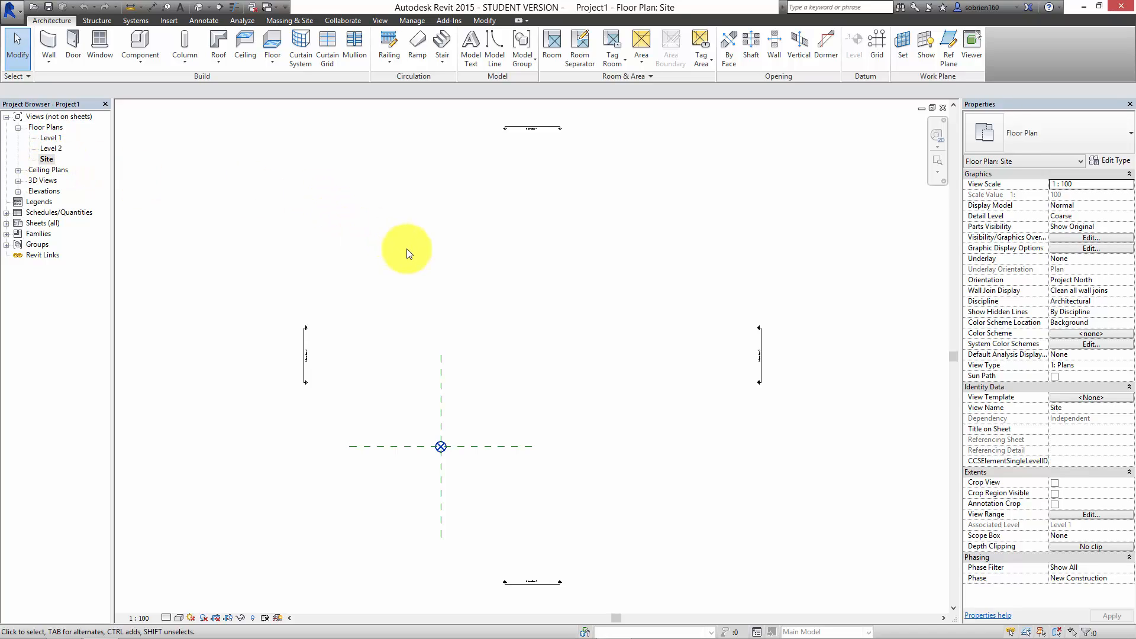
Step: Start a toposurface and place four corner points at absolute elevation 0 to form a roughly rectangular site boundary
left_click(292, 20)
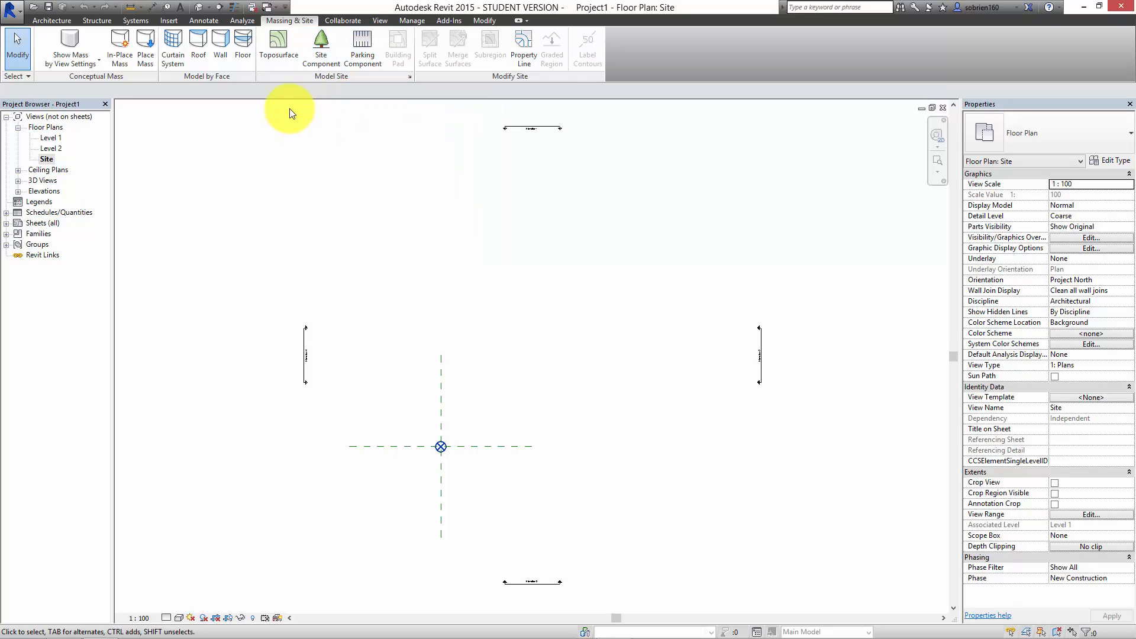
left_click(278, 46)
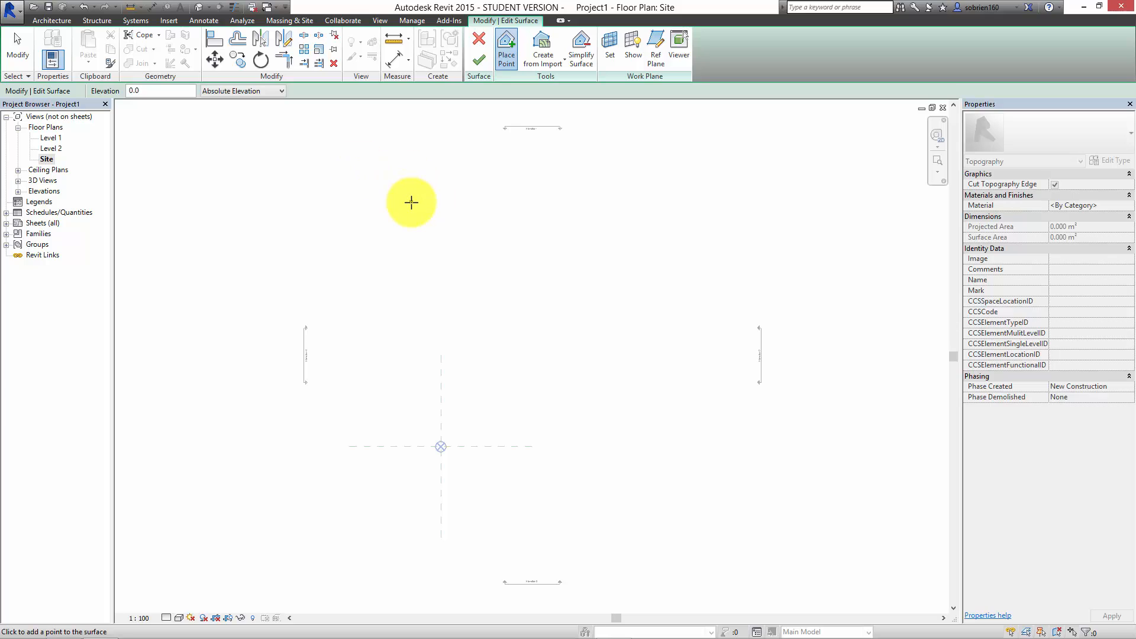
left_click(461, 163)
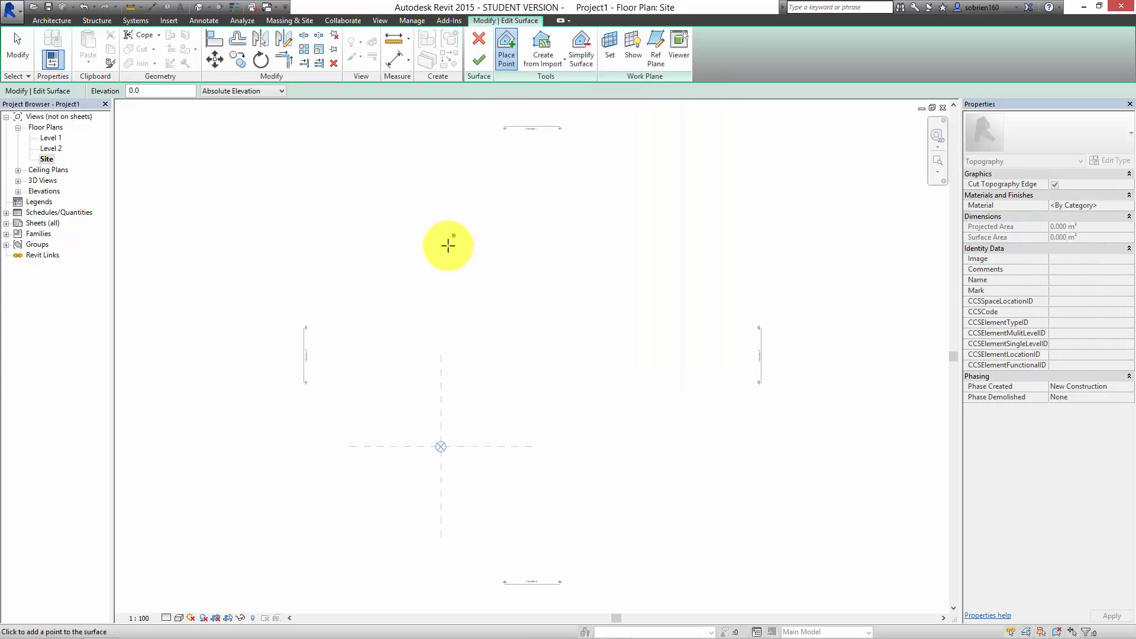
left_click(404, 192)
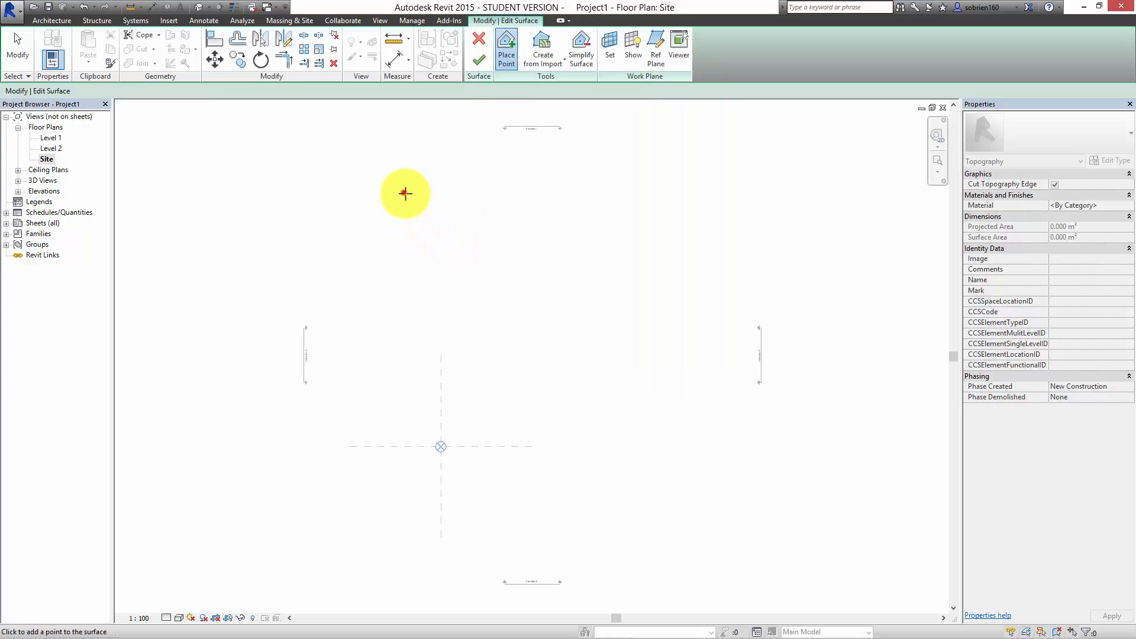
left_click(678, 193)
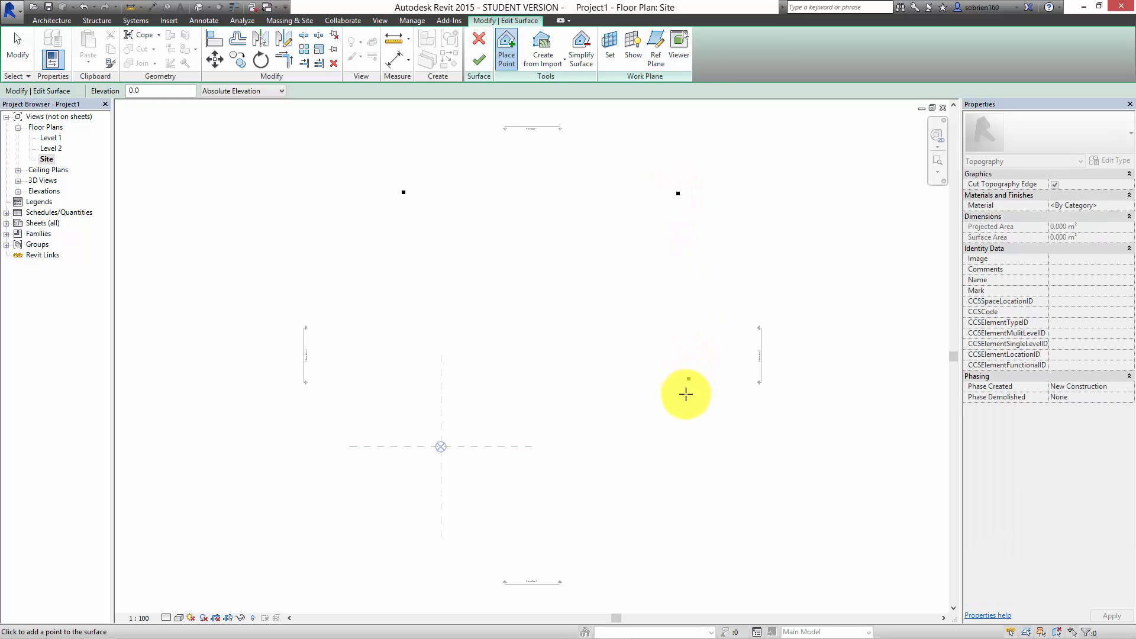
left_click(682, 398)
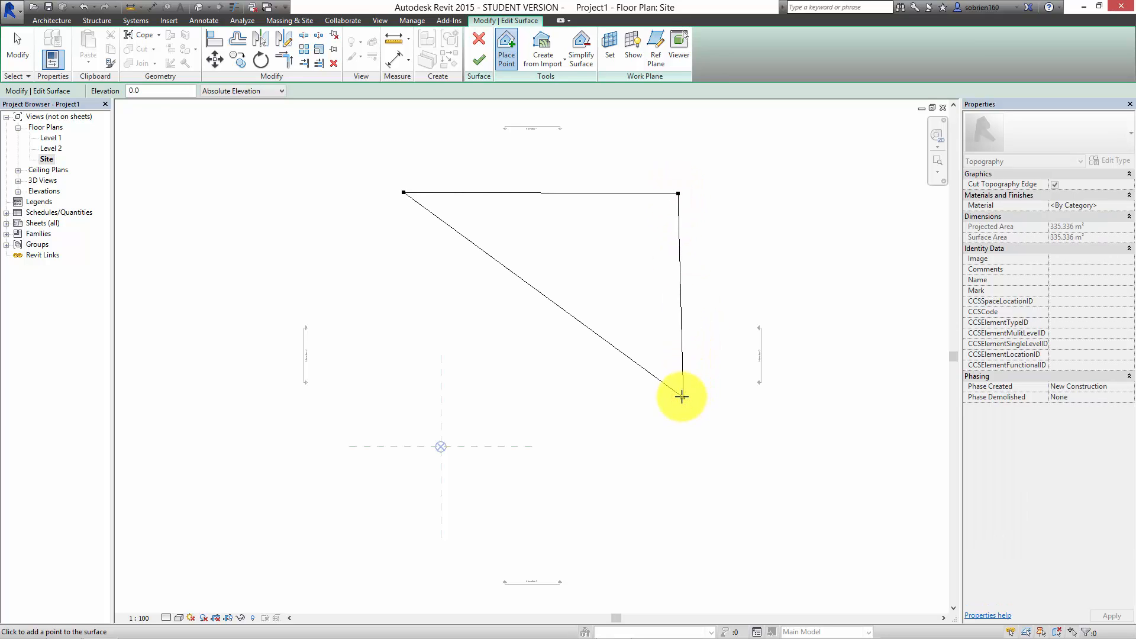
left_click(404, 405)
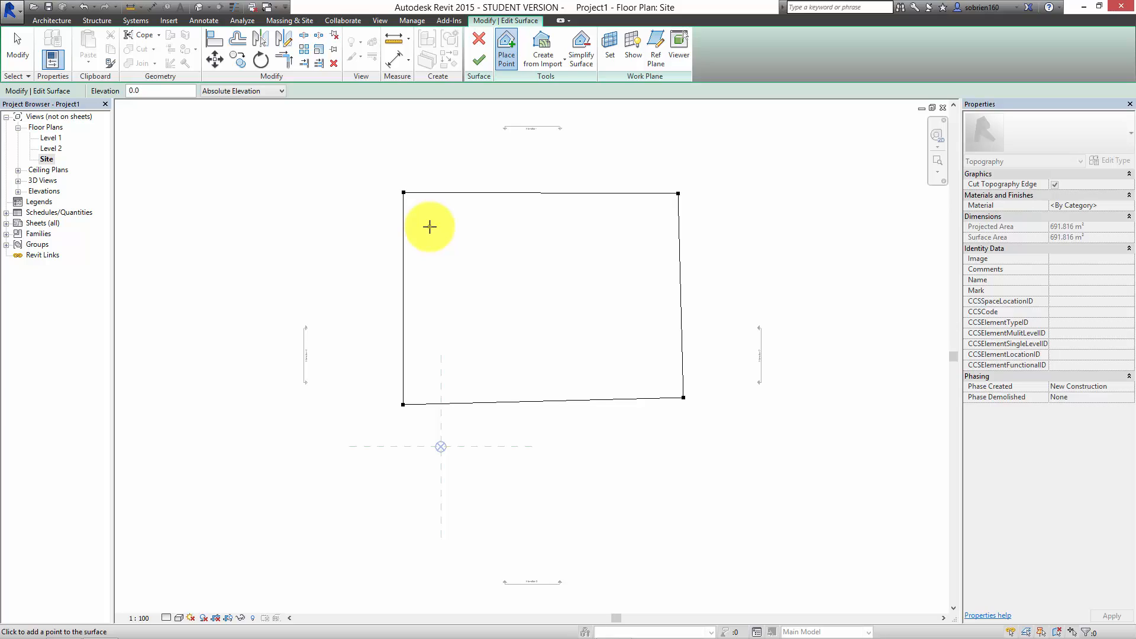
Step: Place five points at elevation 1000 in a curve from the surface's upper-left corner area to its lower-right corner area
left_click(207, 139)
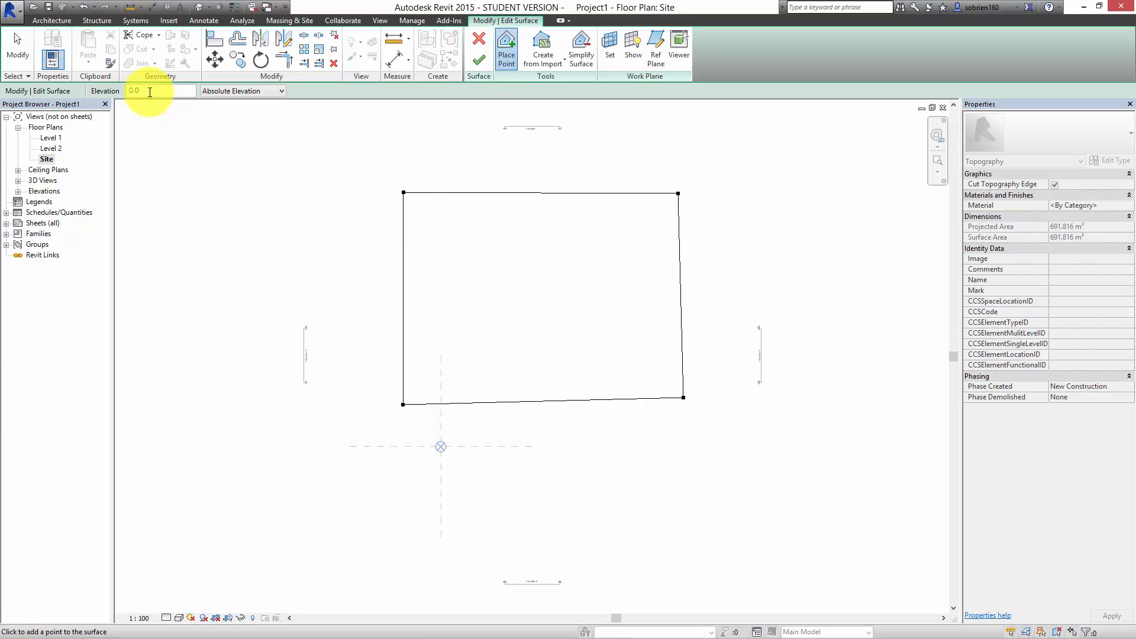
left_click_drag(147, 91, 126, 93)
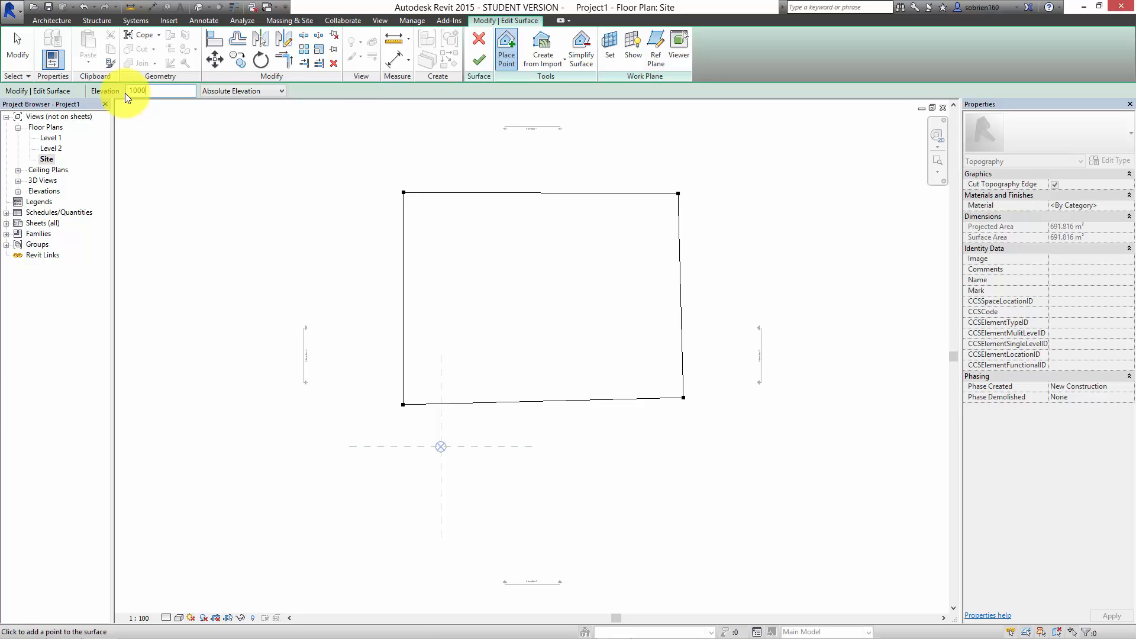
left_click(427, 242)
left_click(472, 302)
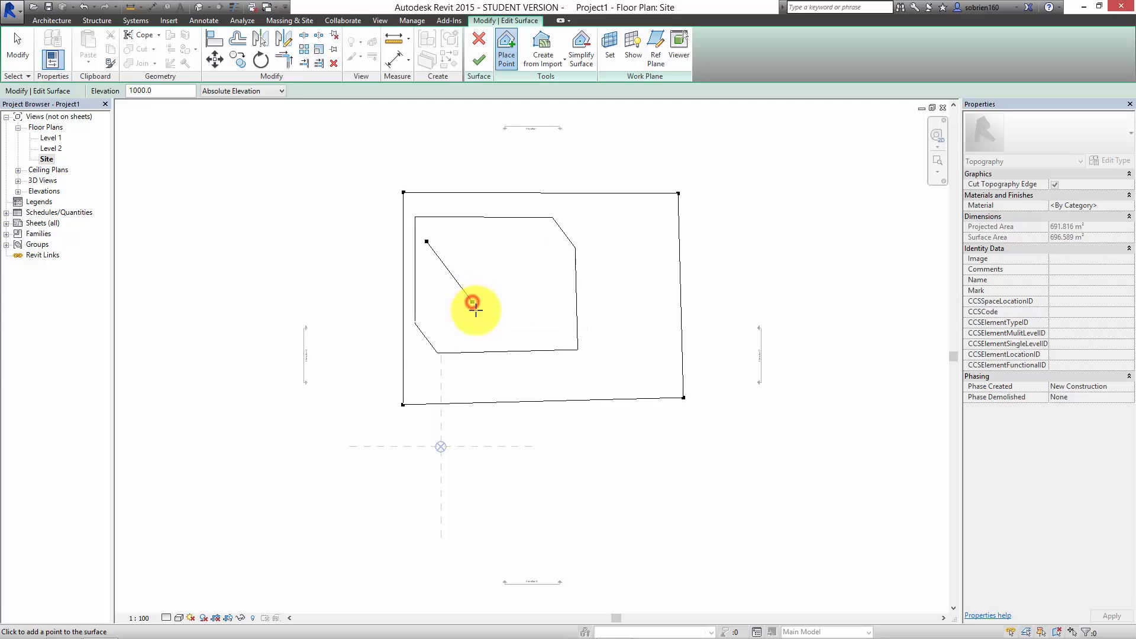
left_click(537, 359)
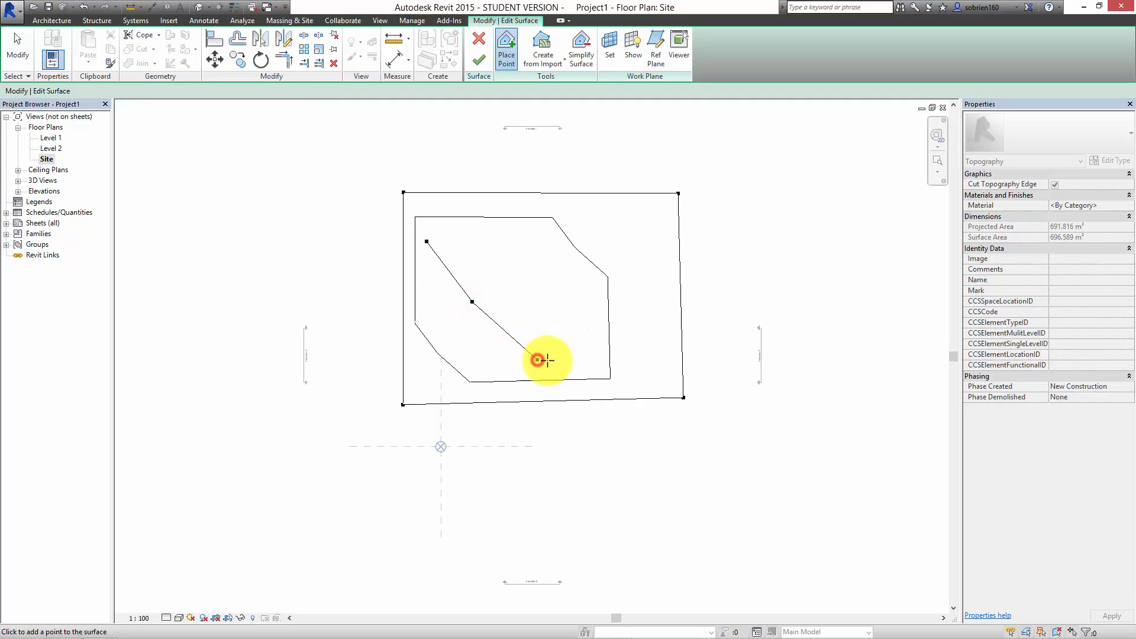
left_click(610, 388)
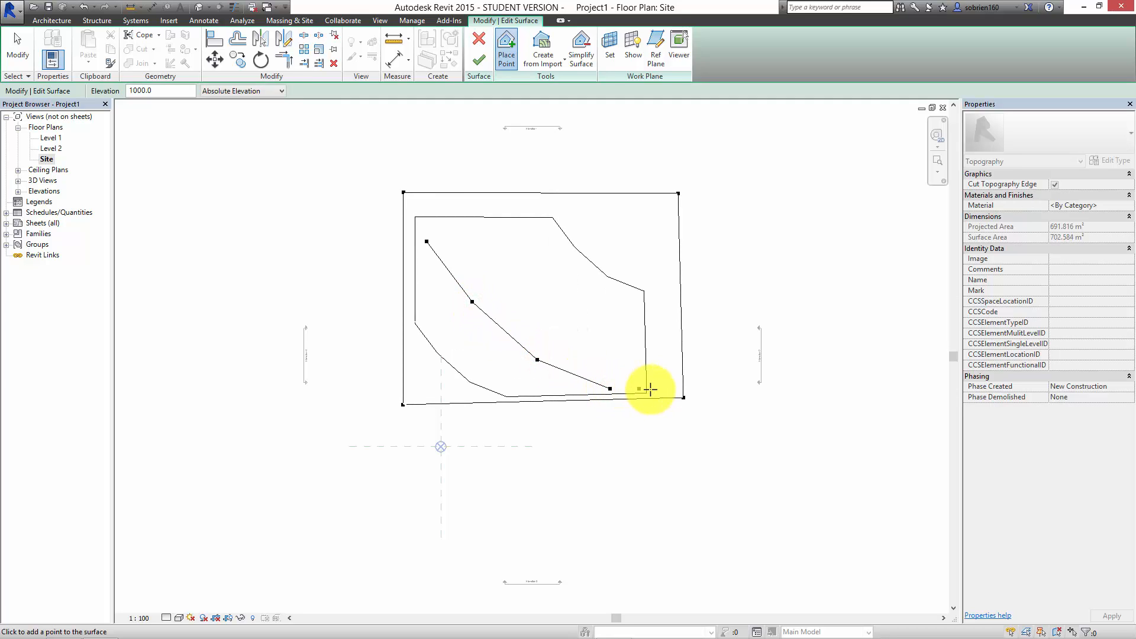
left_click(675, 385)
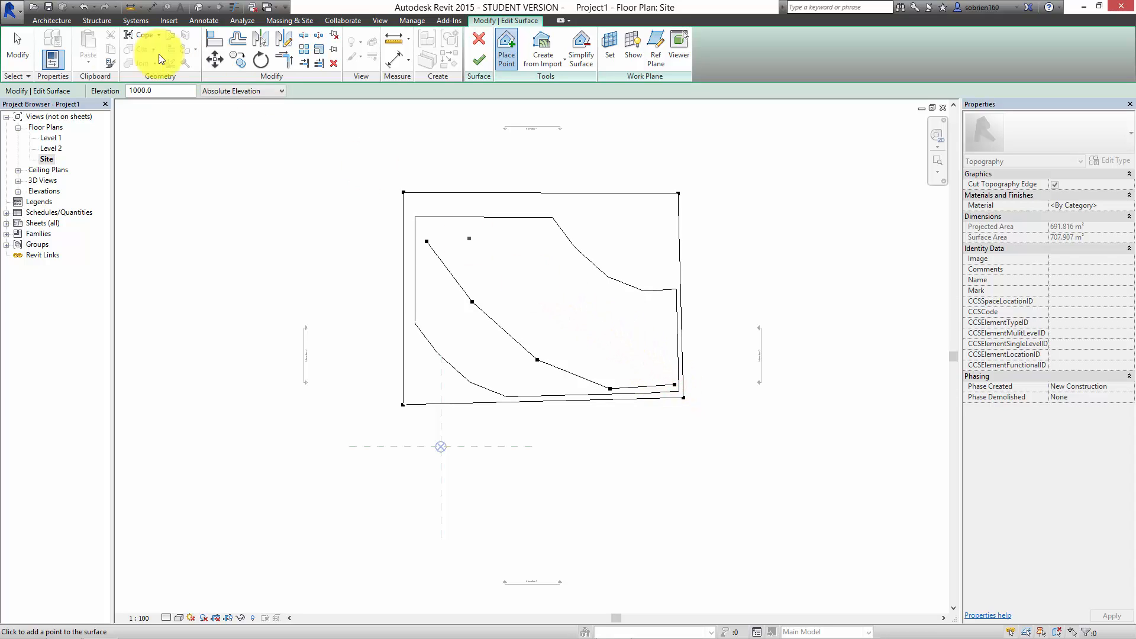
Step: Place five points at elevation 1500 in a second curve, inside the 1000 line and running towards the surface's right edge
left_click_drag(157, 91, 132, 88)
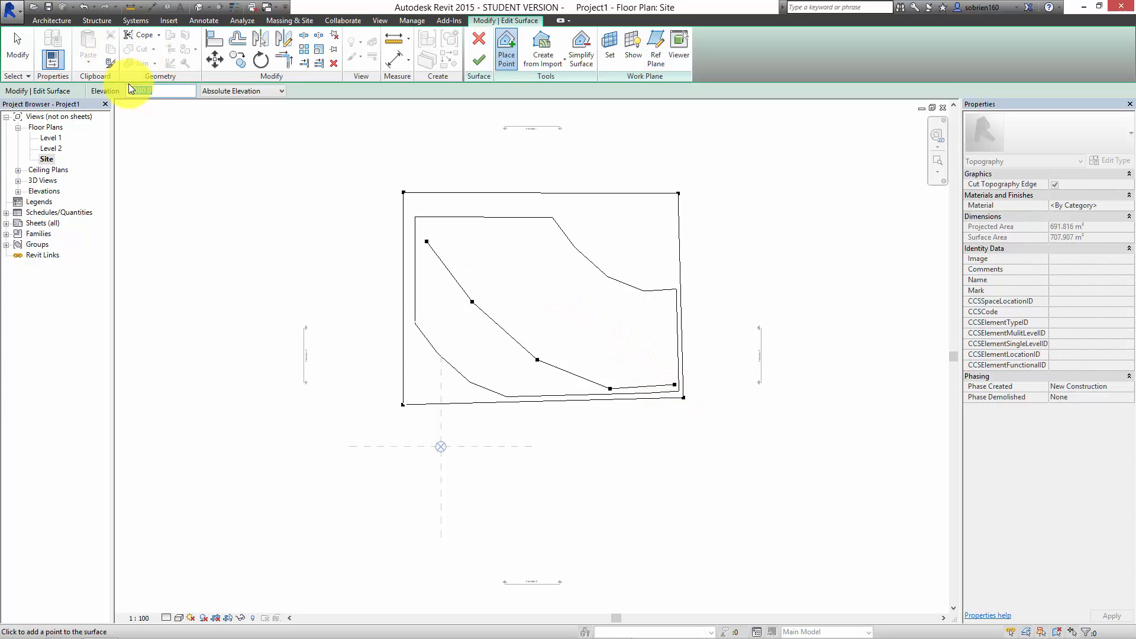
type("1500")
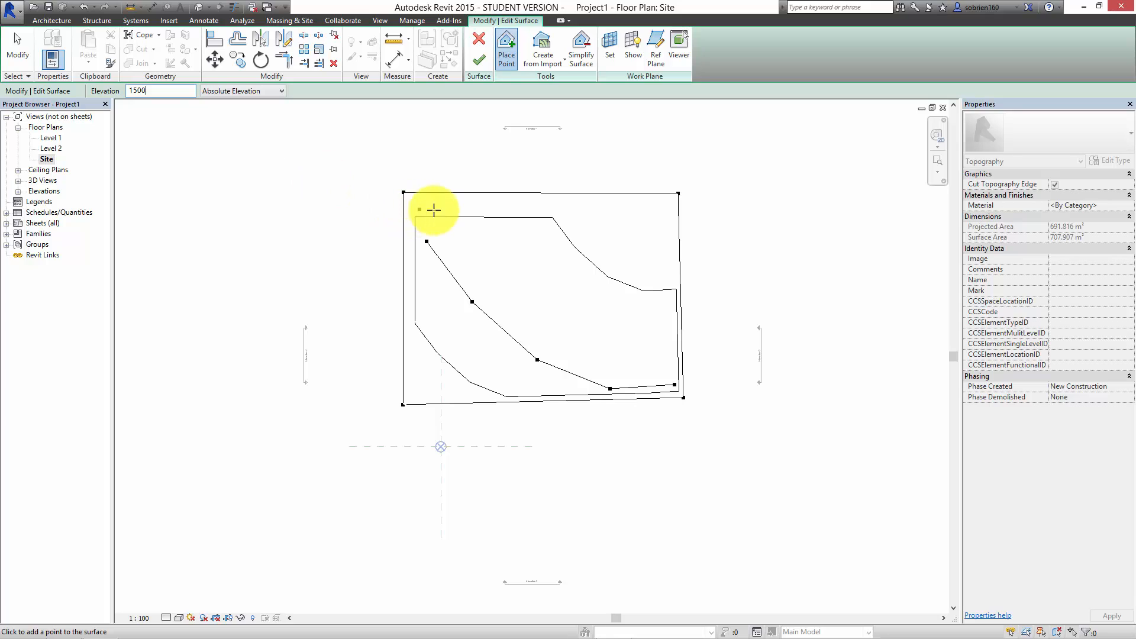
left_click(436, 209)
left_click(505, 271)
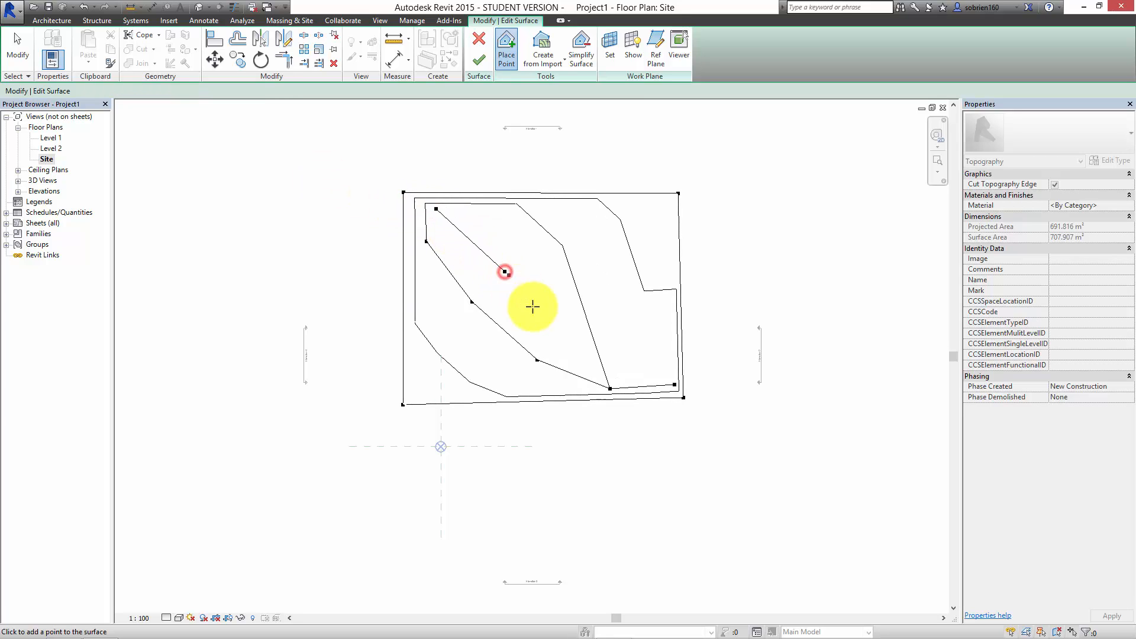
left_click(582, 328)
left_click(639, 352)
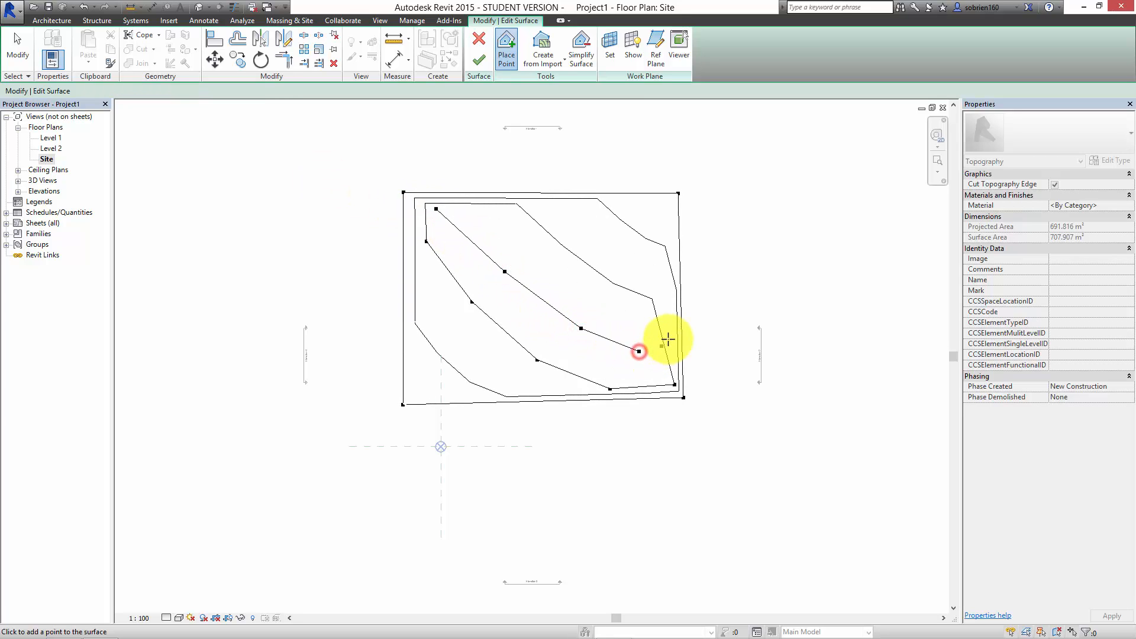
left_click(670, 335)
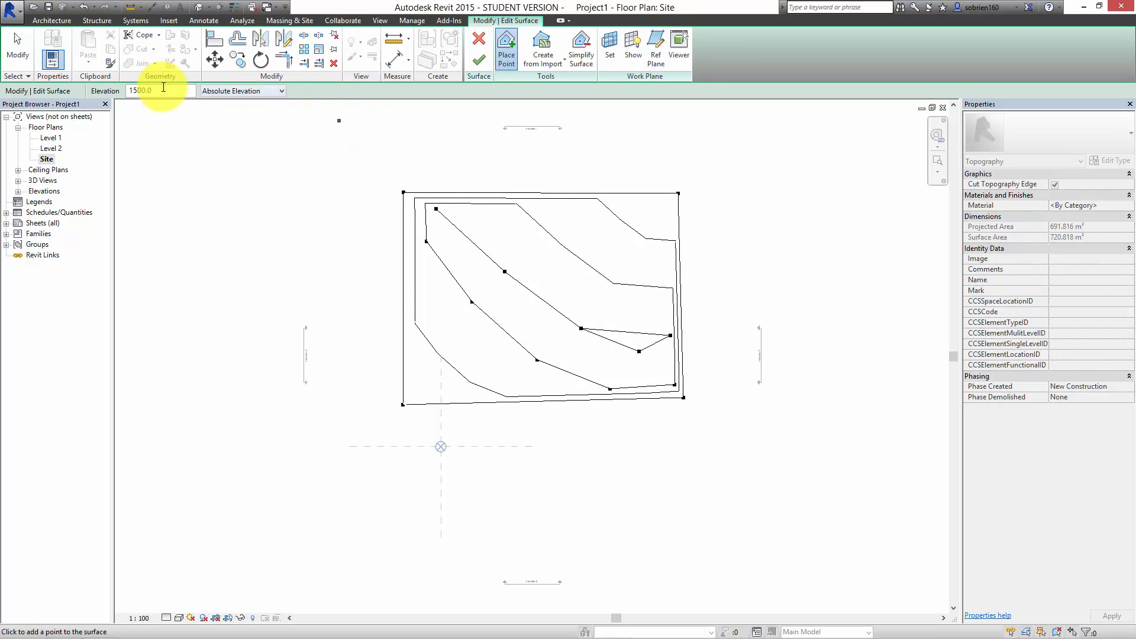
Step: Place four points at elevation 2000 in a third curve nearer the surface's upper-right corner and end point placement
double_click(144, 91)
type("20")
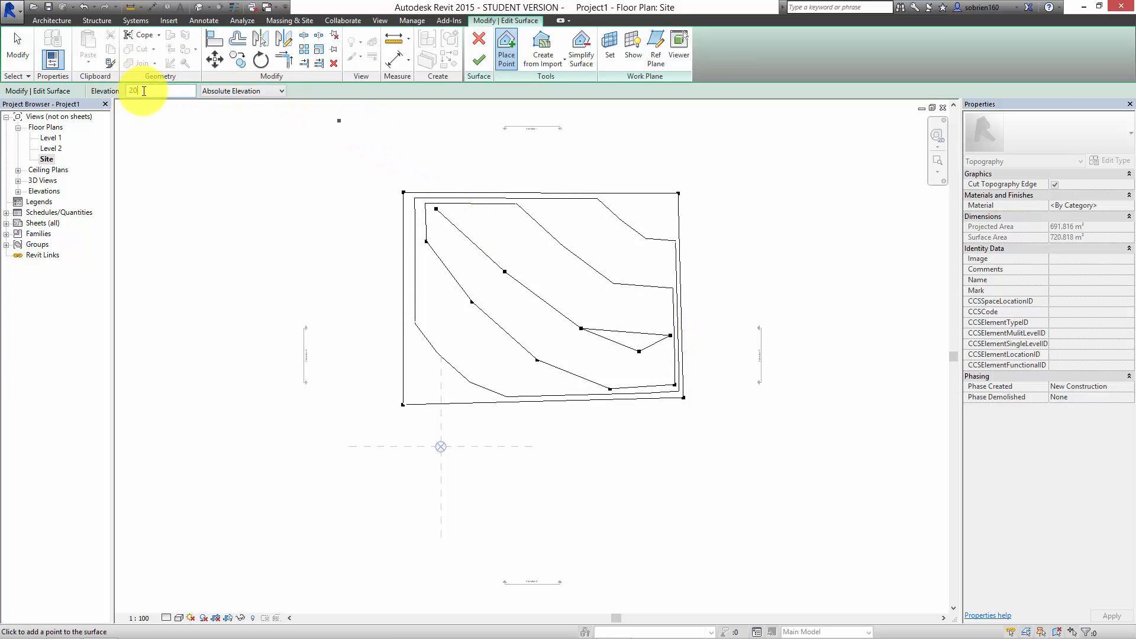
type("00")
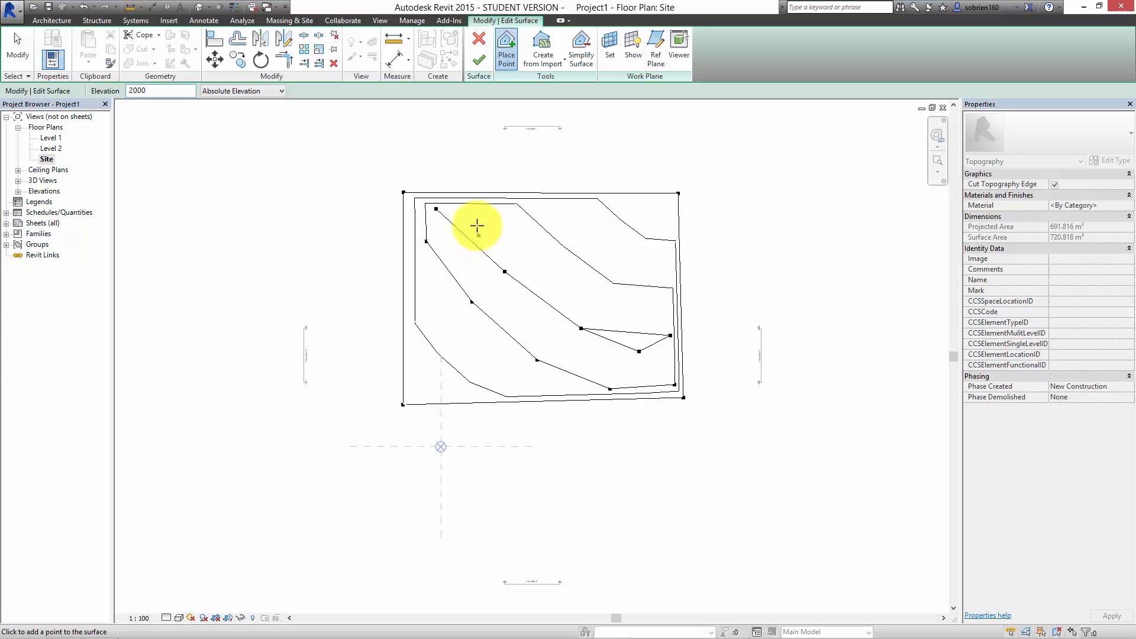
left_click(496, 208)
left_click(578, 266)
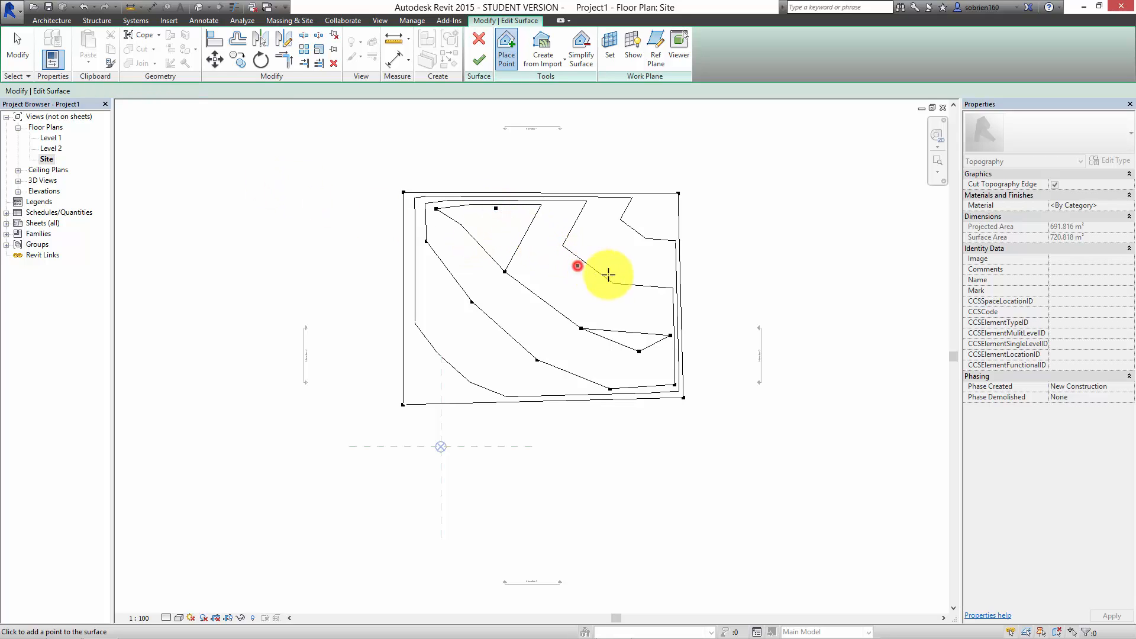
left_click(651, 288)
left_click(666, 282)
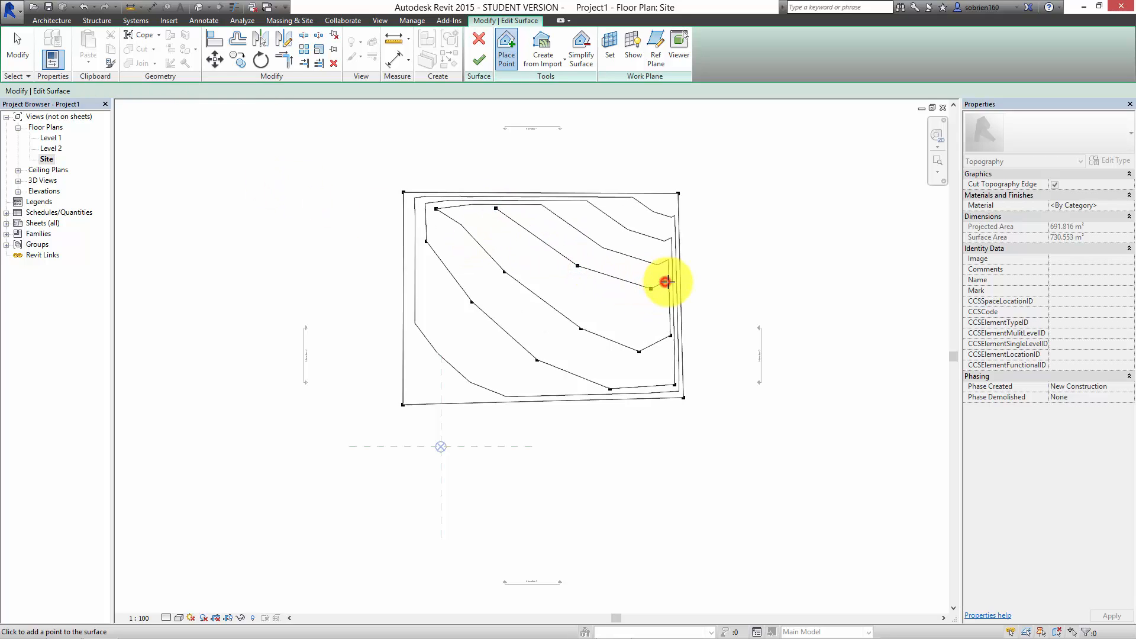
key("Escape")
Step: Set the elevation of the surface's upper-right boundary point to 2000 and raise it further to 2500
left_click(679, 194)
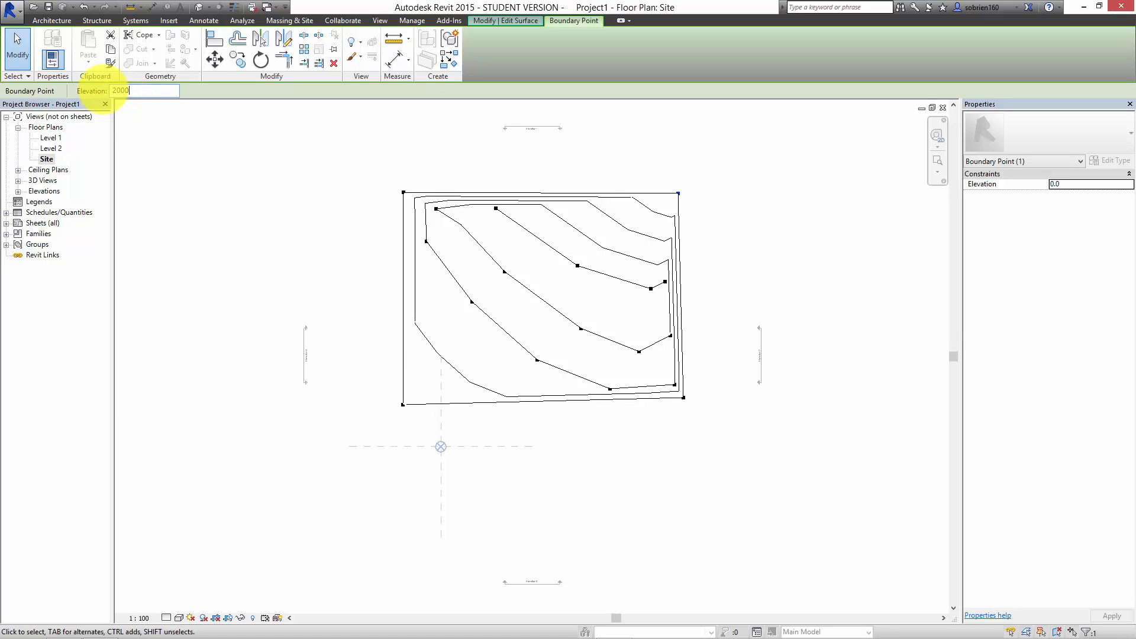
key("Return")
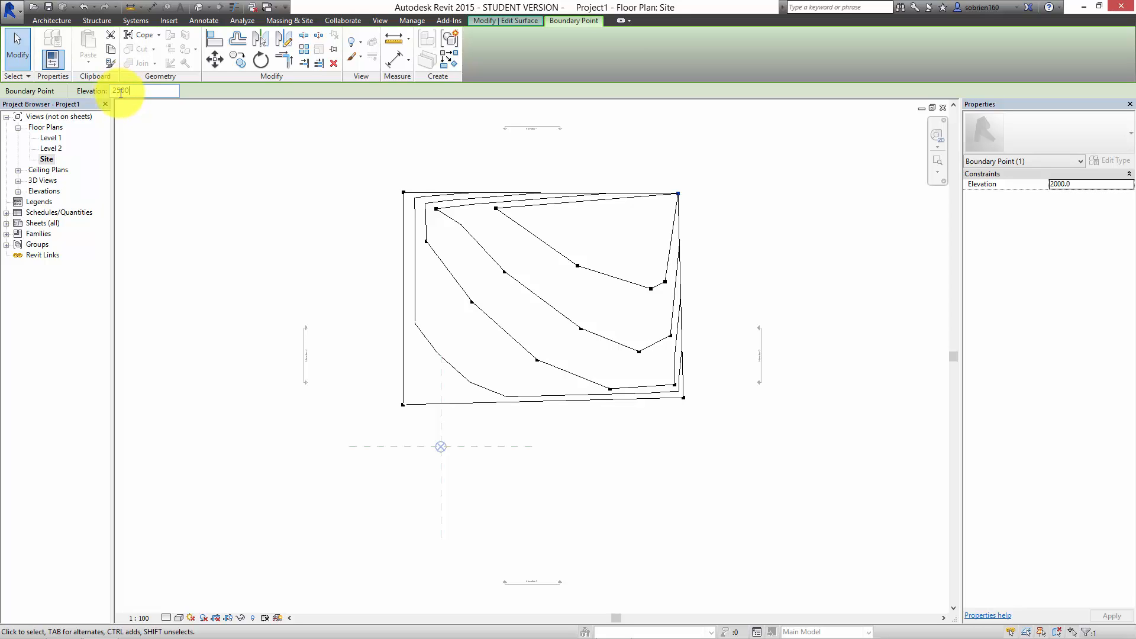
key("Return")
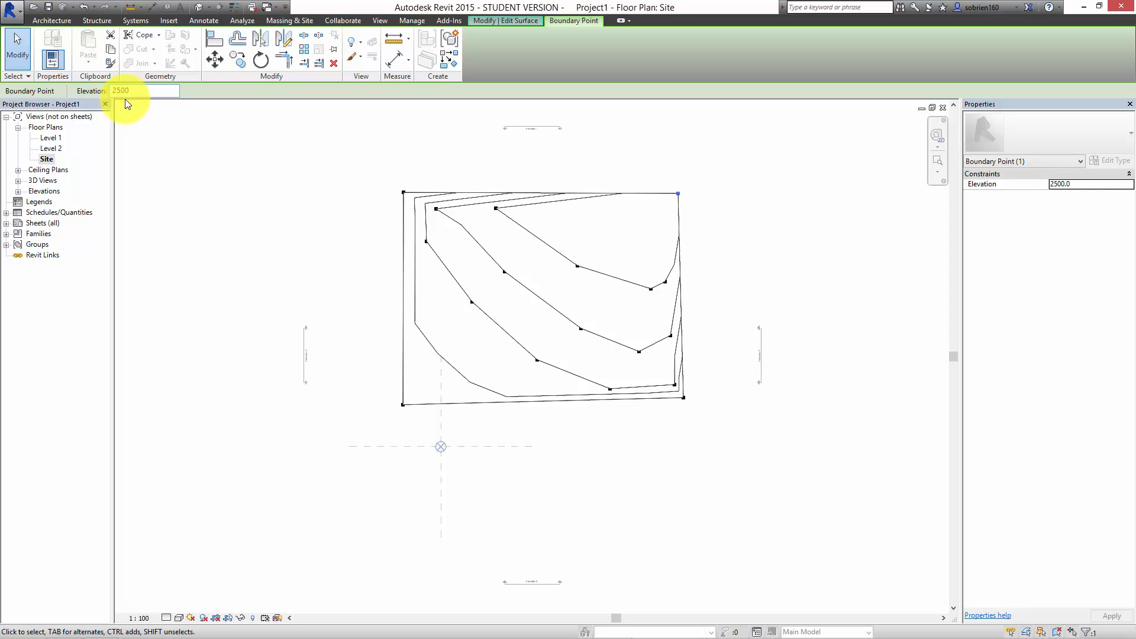
left_click(531, 166)
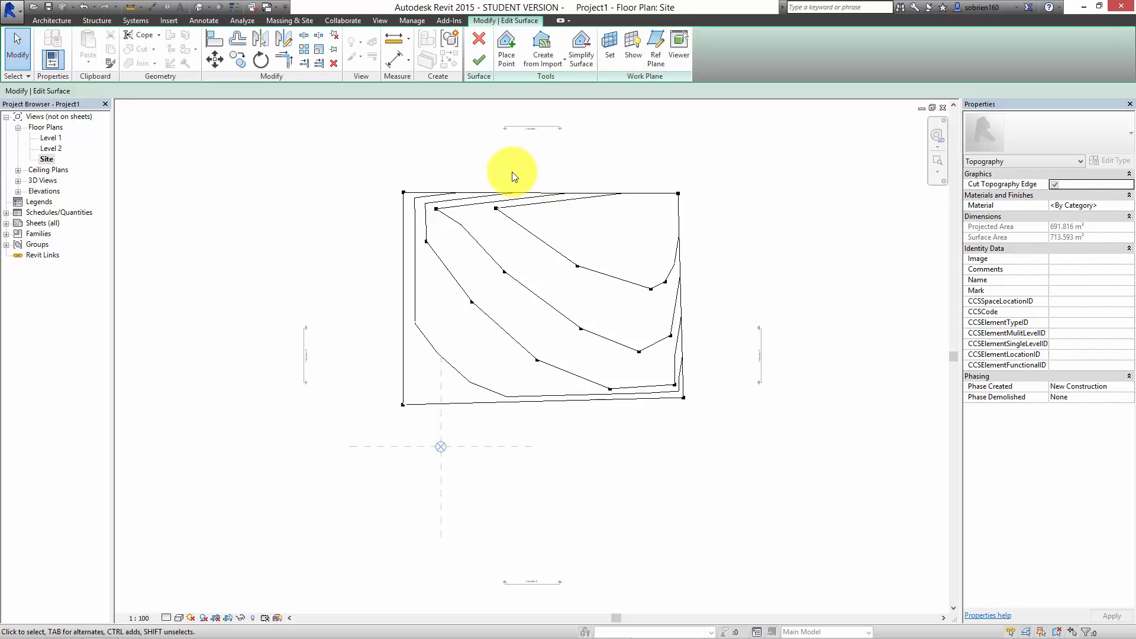
Step: Finish the toposurface and open the default 3D view to show the whole terrain
left_click(481, 61)
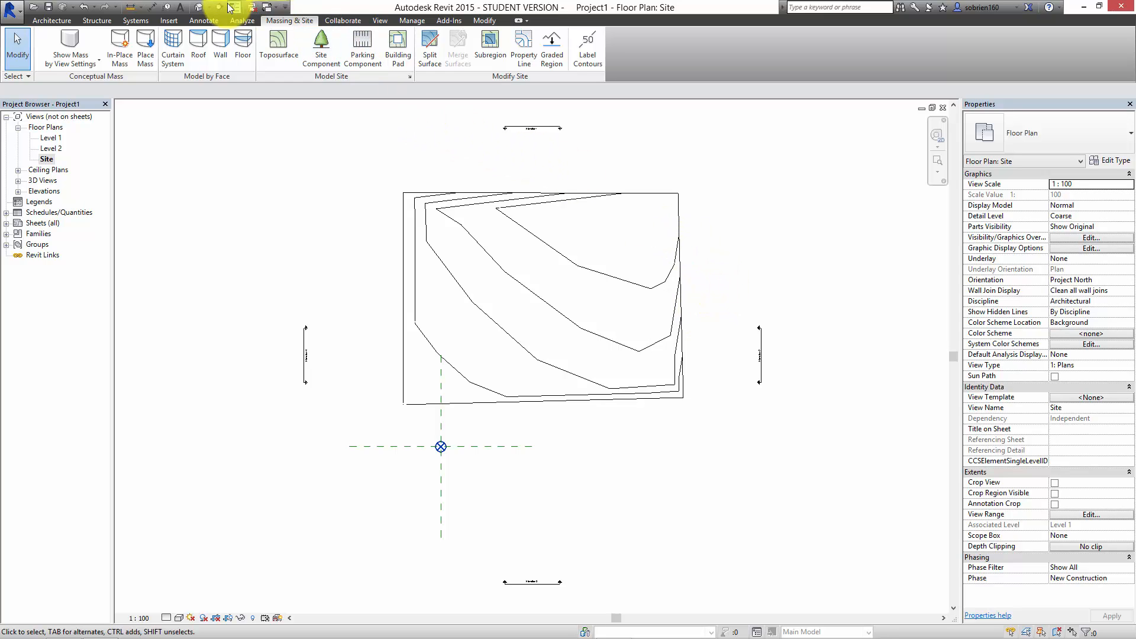
left_click(200, 8)
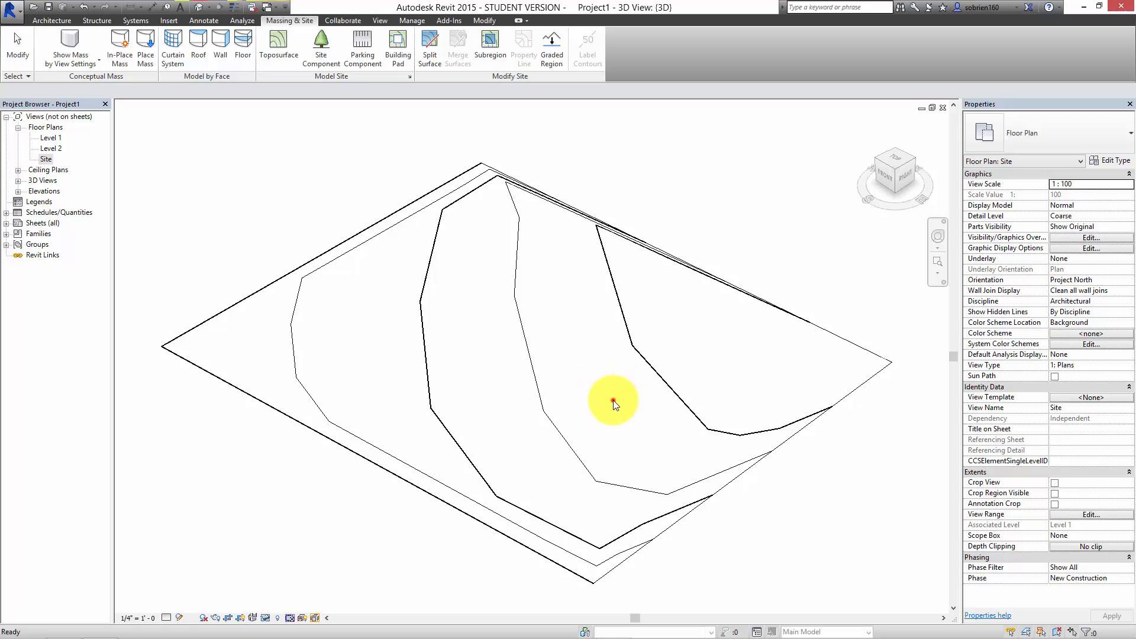
scroll(586, 363, "down", 3)
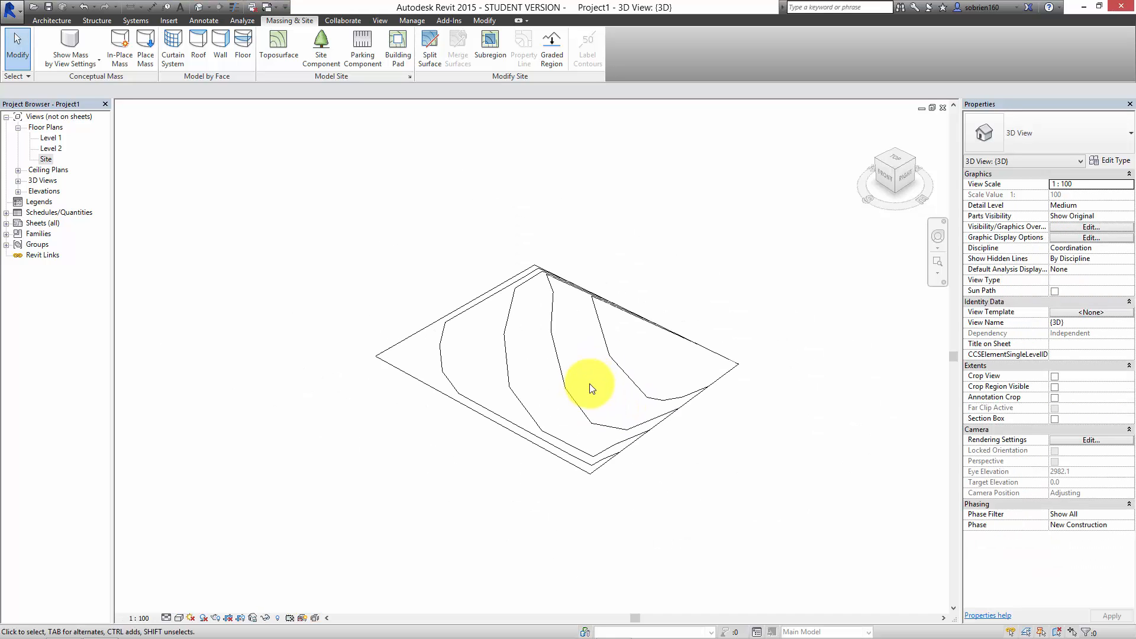
Step: In the Site floor plan, draw a section diagonally across the toposurface, from above its upper edge to below its lower-left corner
middle_click_drag(571, 367, 495, 443, "shift")
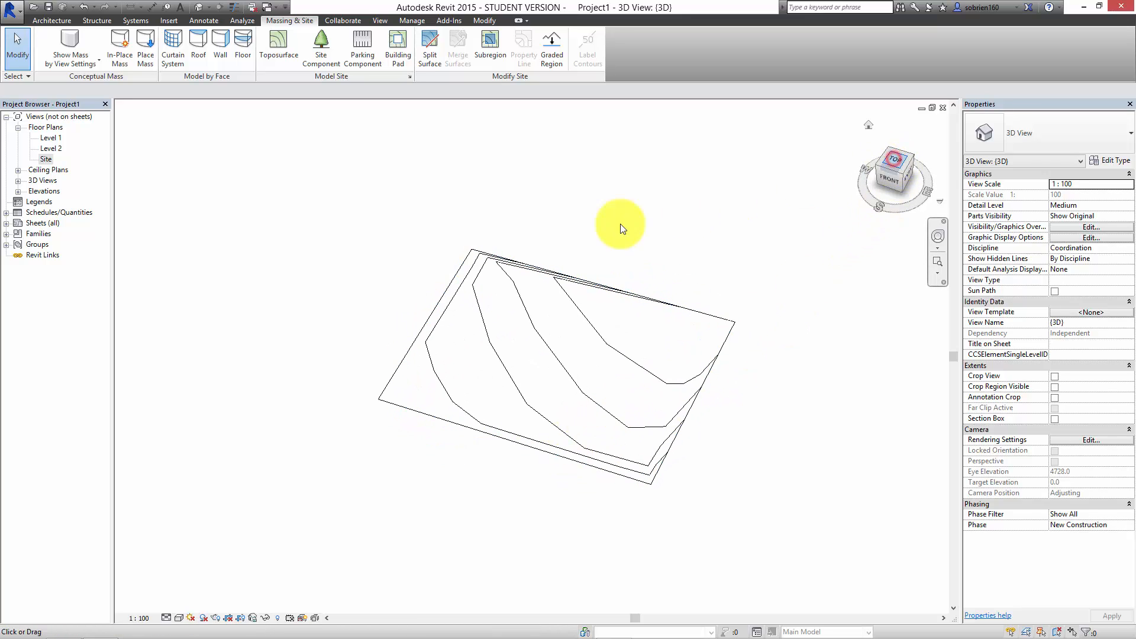
double_click(46, 158)
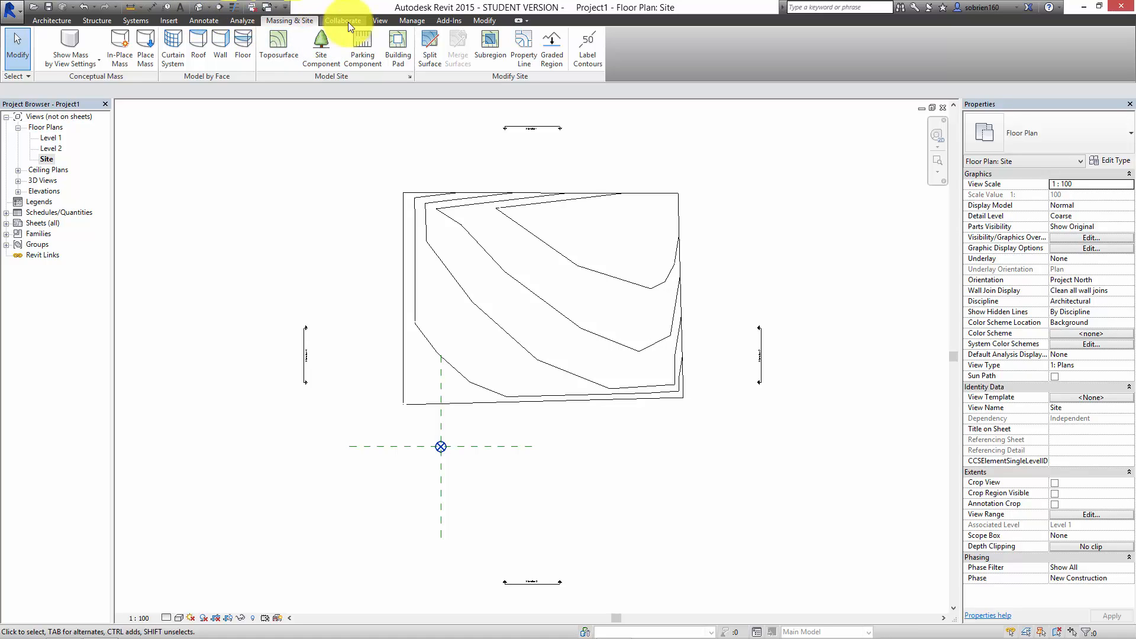
left_click(382, 21)
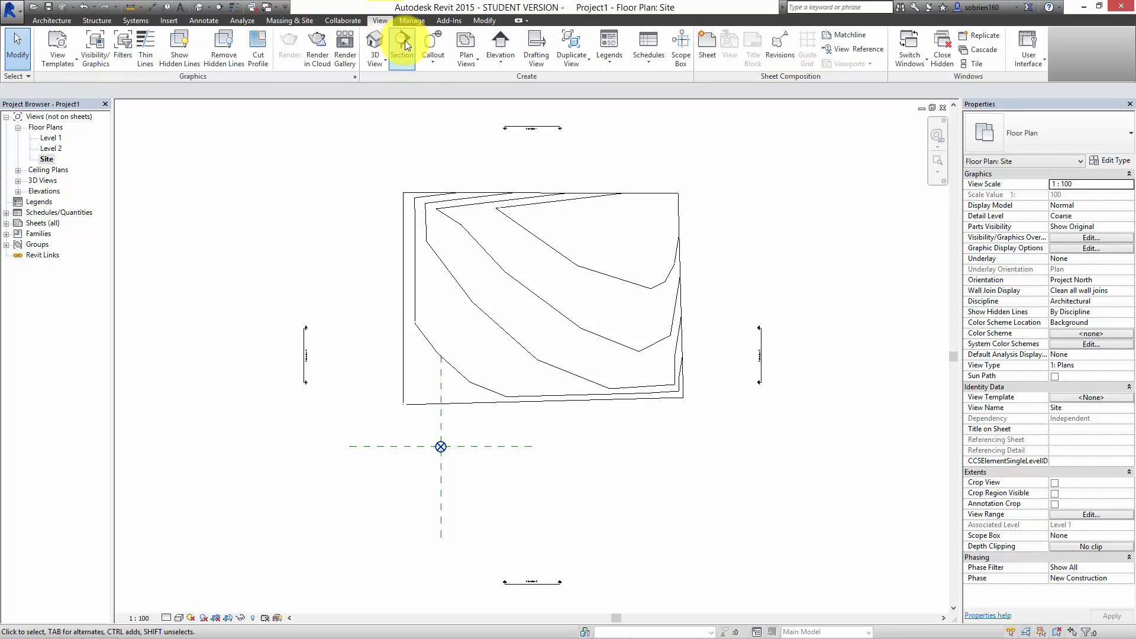
left_click(401, 43)
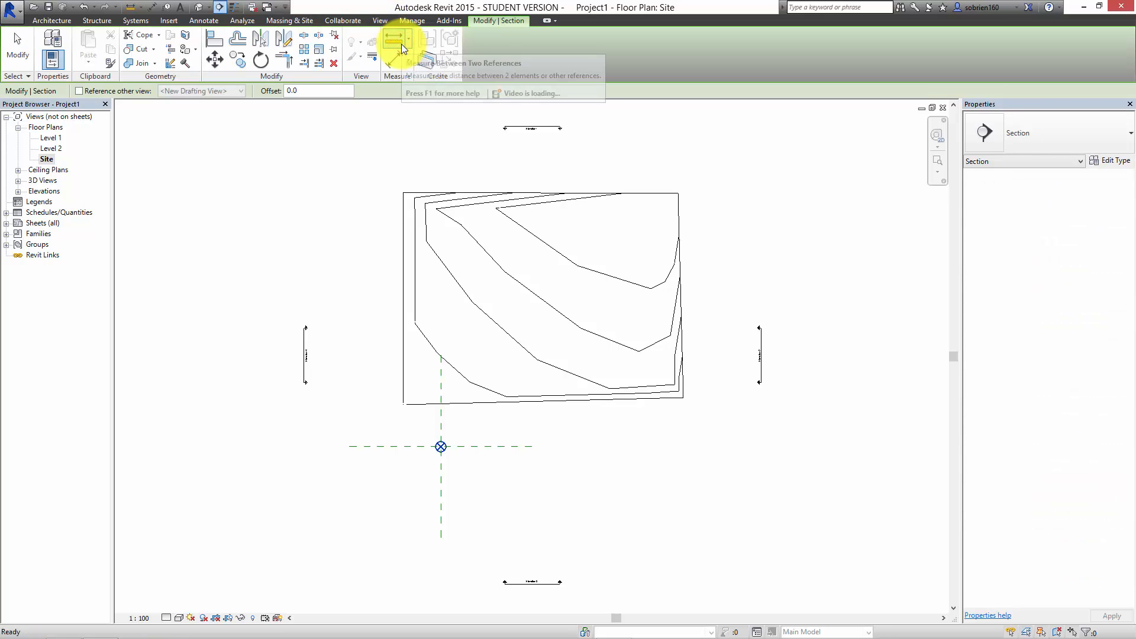
left_click(588, 171)
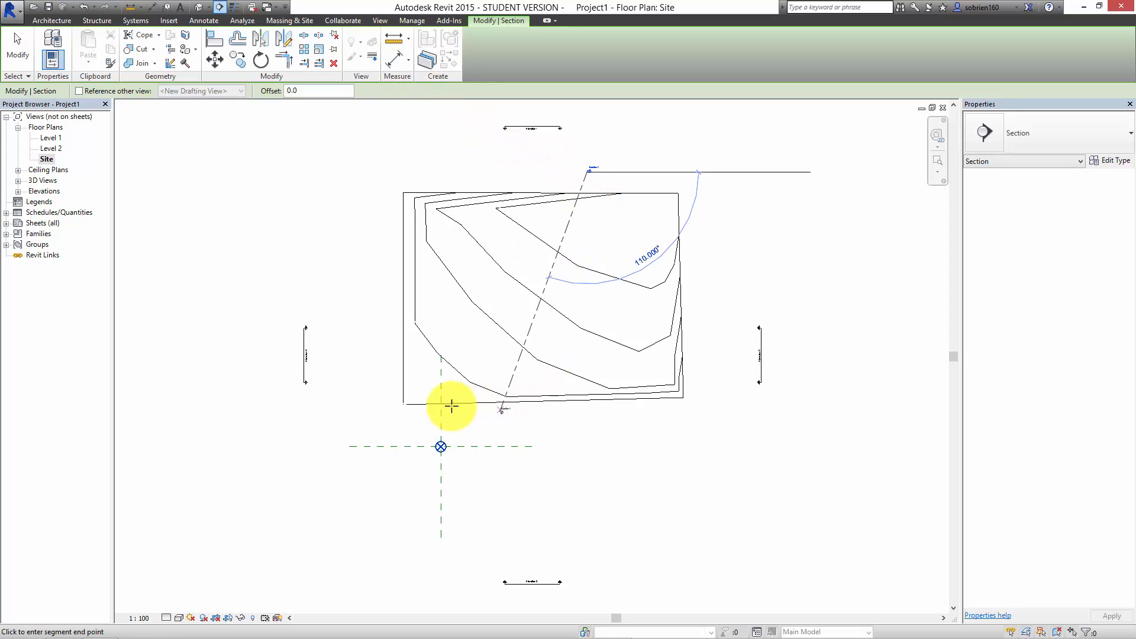
left_click(410, 427)
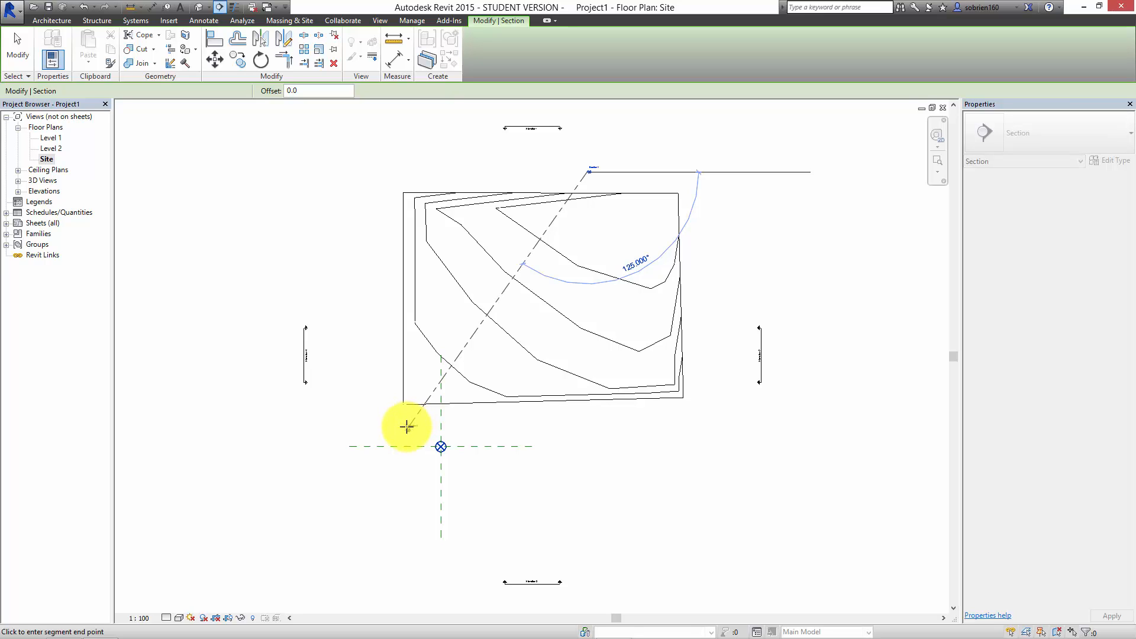
left_click(409, 425)
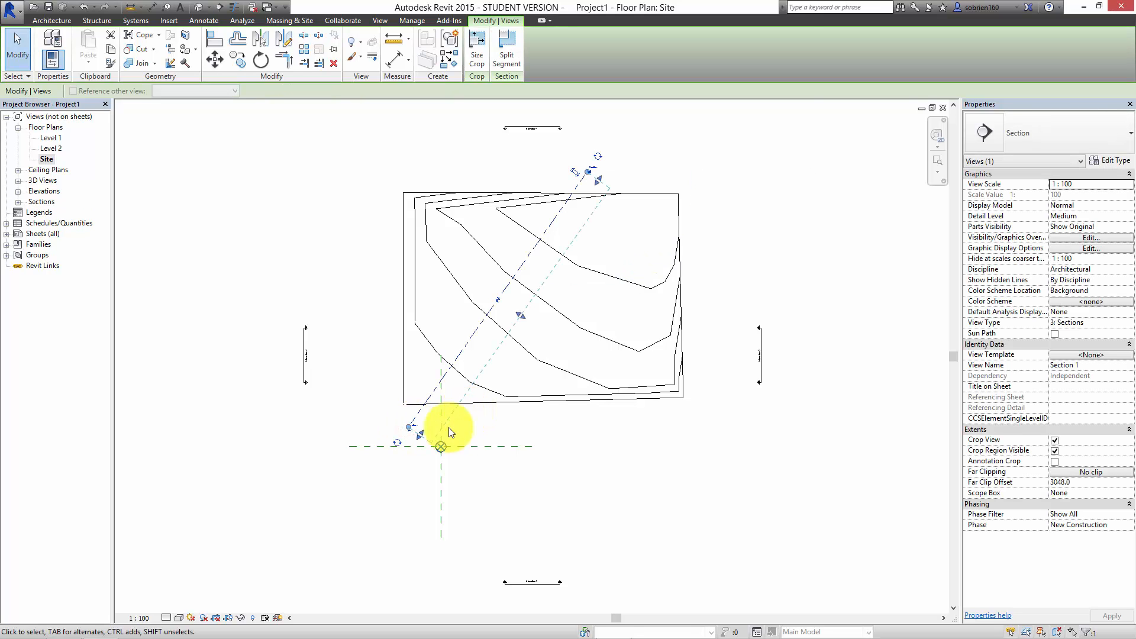
key("Escape")
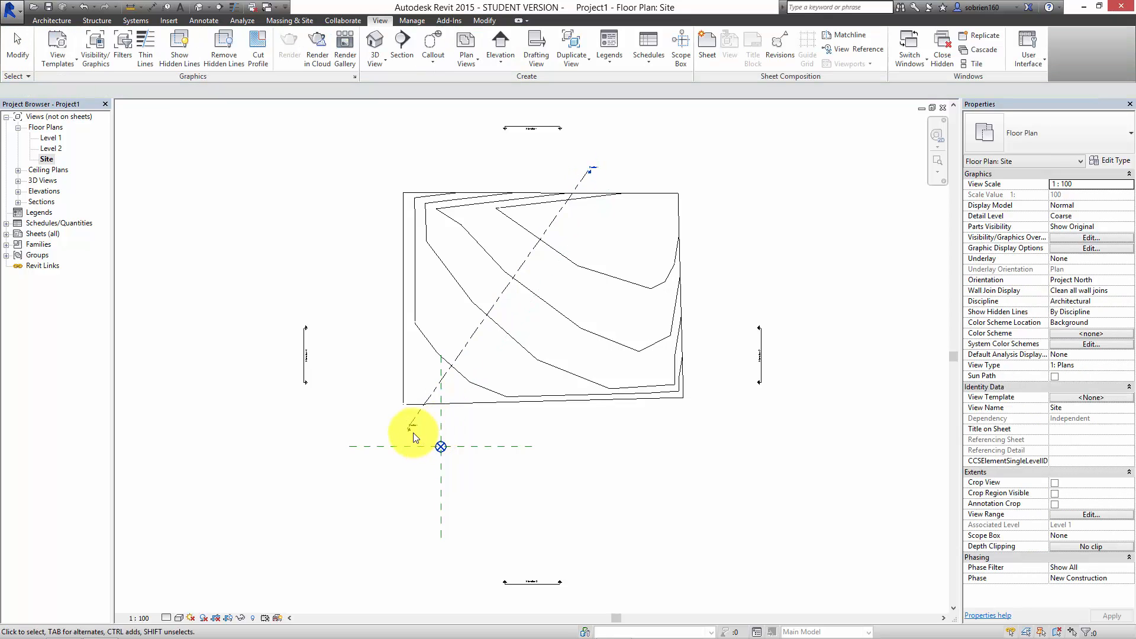
Step: Inspect the section mark near the surface's lower-left corner and open the Section 1 view
scroll(413, 432, "up", 5)
scroll(413, 433, "down", 3)
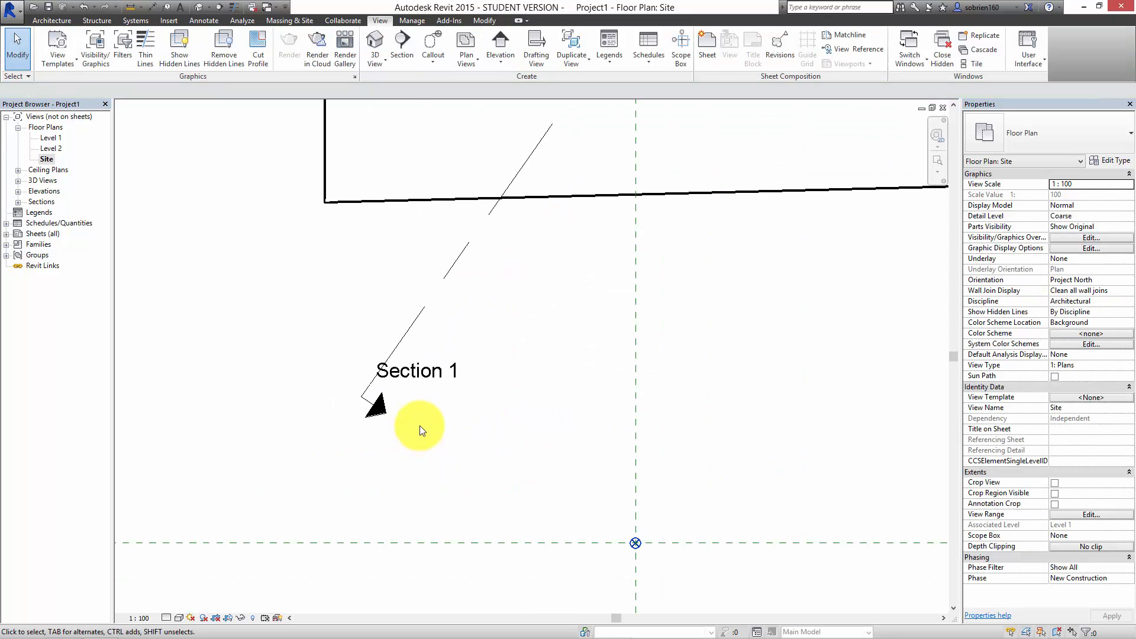
scroll(431, 474, "down", 6)
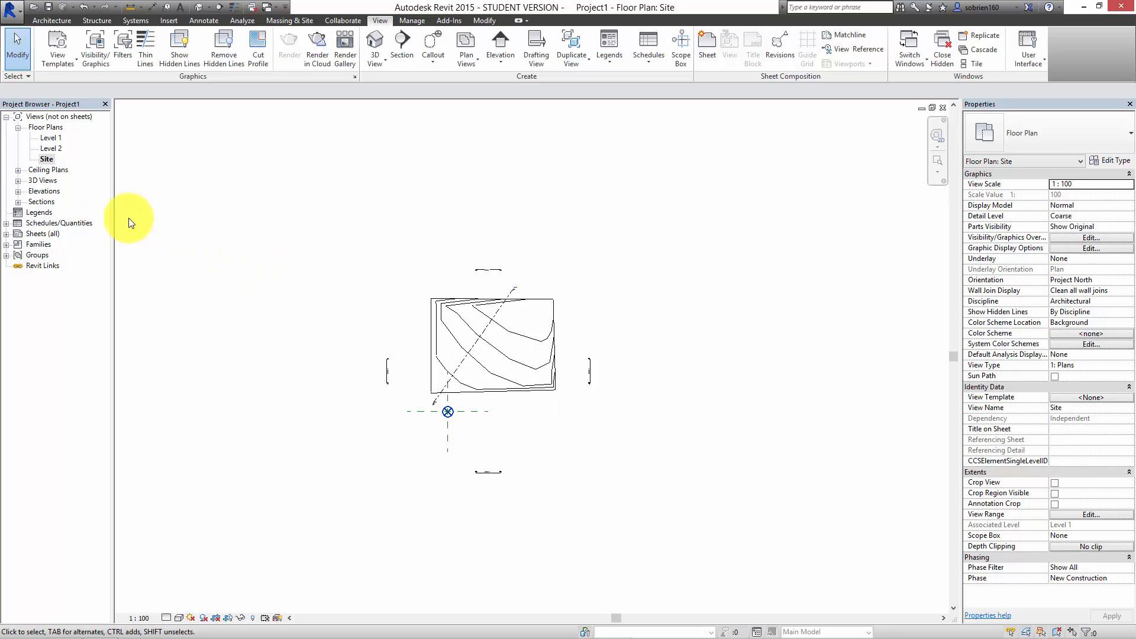
left_click(18, 202)
double_click(47, 212)
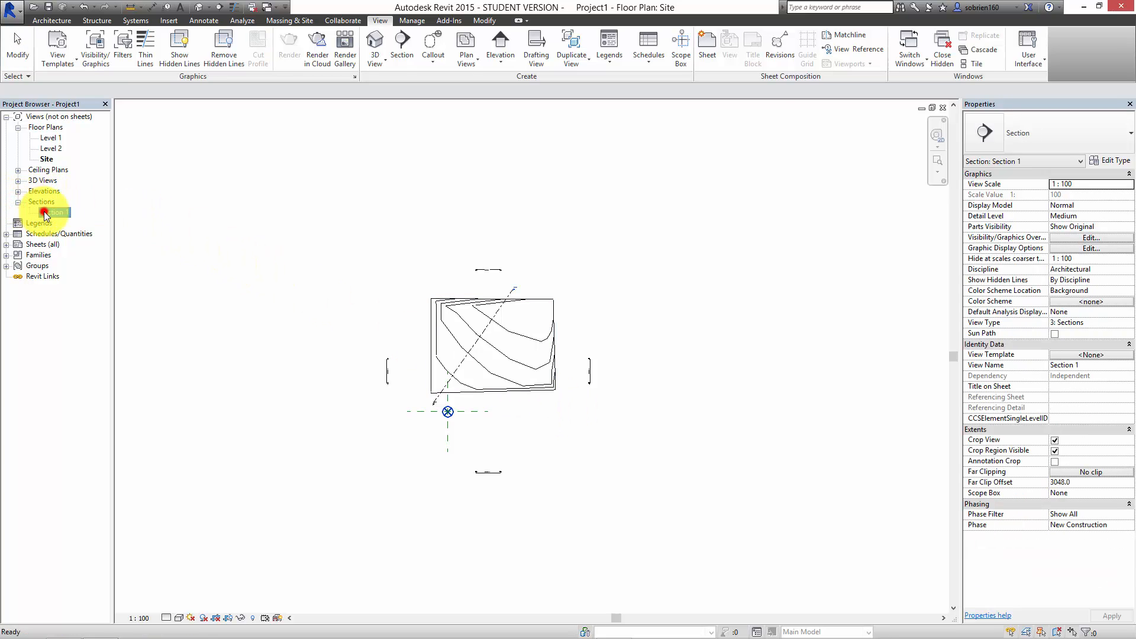
Step: Examine the toposurface's ground profile along its whole length relative to Level 1 in the section
left_click(381, 386)
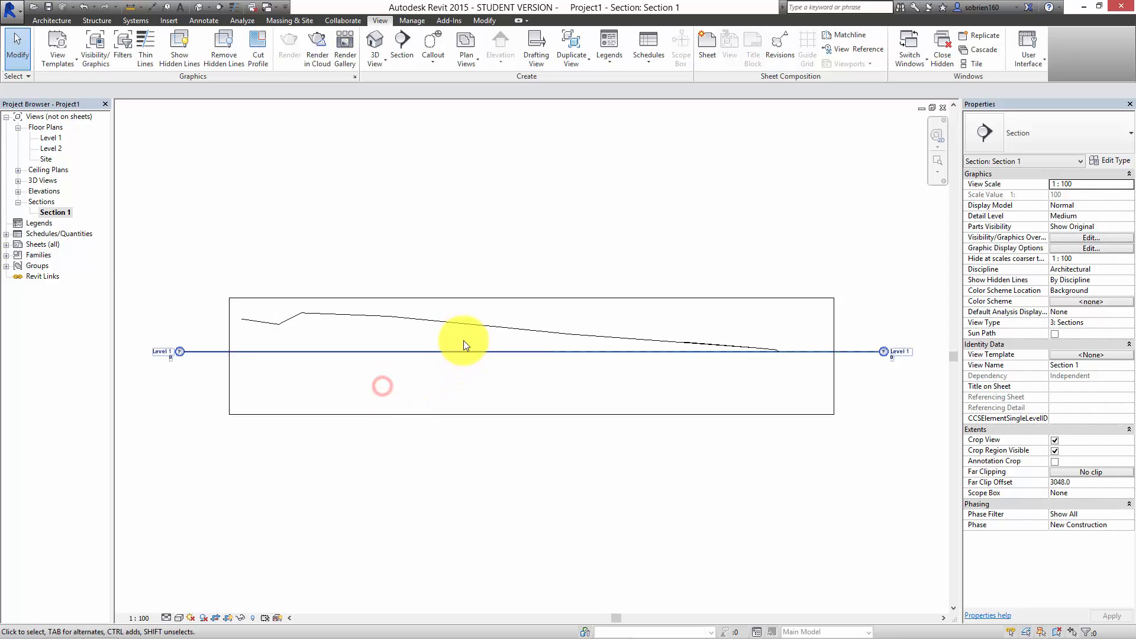
scroll(474, 339, "up", 5)
middle_click_drag(561, 341, 334, 332)
middle_click_drag(681, 367, 373, 358)
mouse_move(727, 365)
middle_mouse_down()
mouse_move(567, 355)
mouse_move(713, 380)
middle_mouse_up()
middle_click_drag(526, 360, 805, 392)
scroll(631, 376, "down", 7)
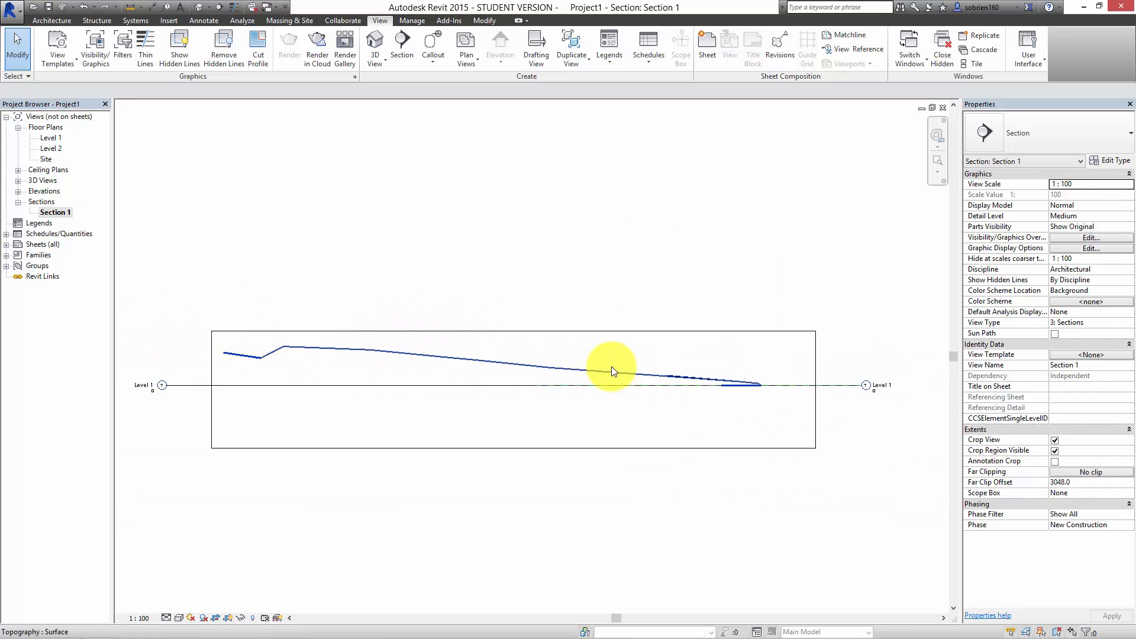
middle_click_drag(624, 370, 625, 371)
middle_click_drag(456, 358, 511, 374)
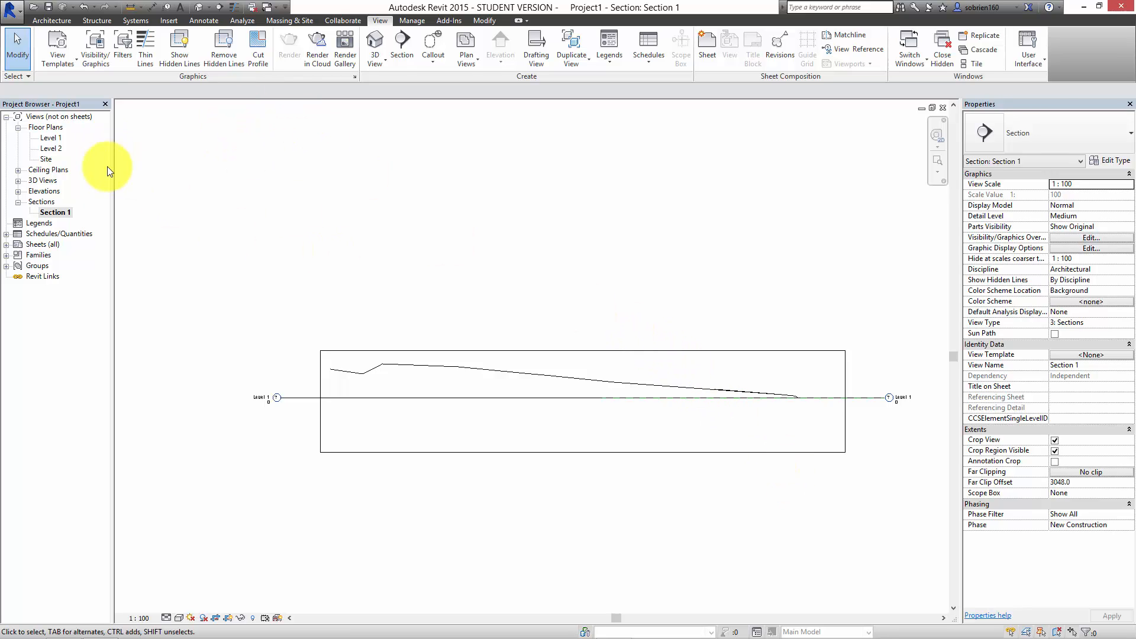
Step: Return to the Site floor plan and delete the toposurface and the section line, accepting the removal of the section view
double_click(46, 159)
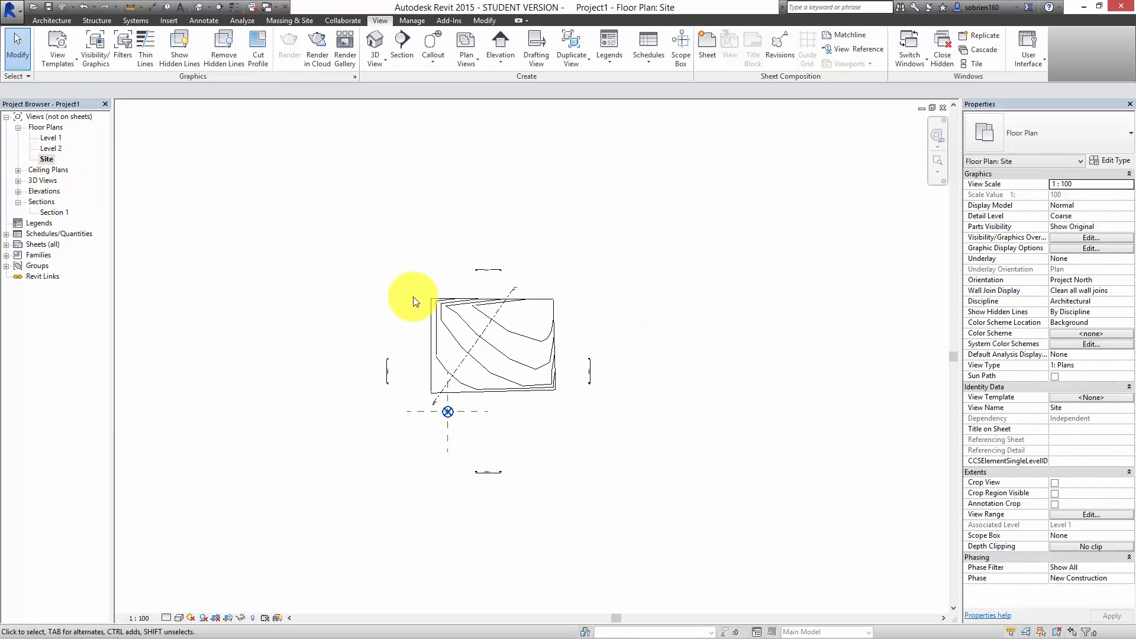
scroll(464, 321, "up", 5)
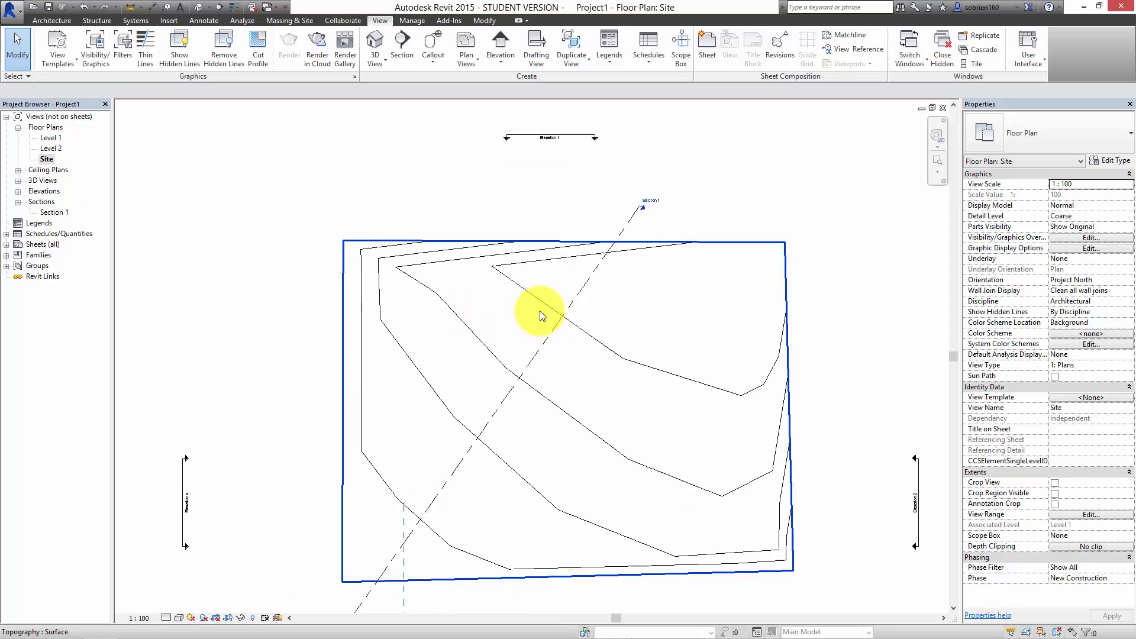
left_click(561, 258)
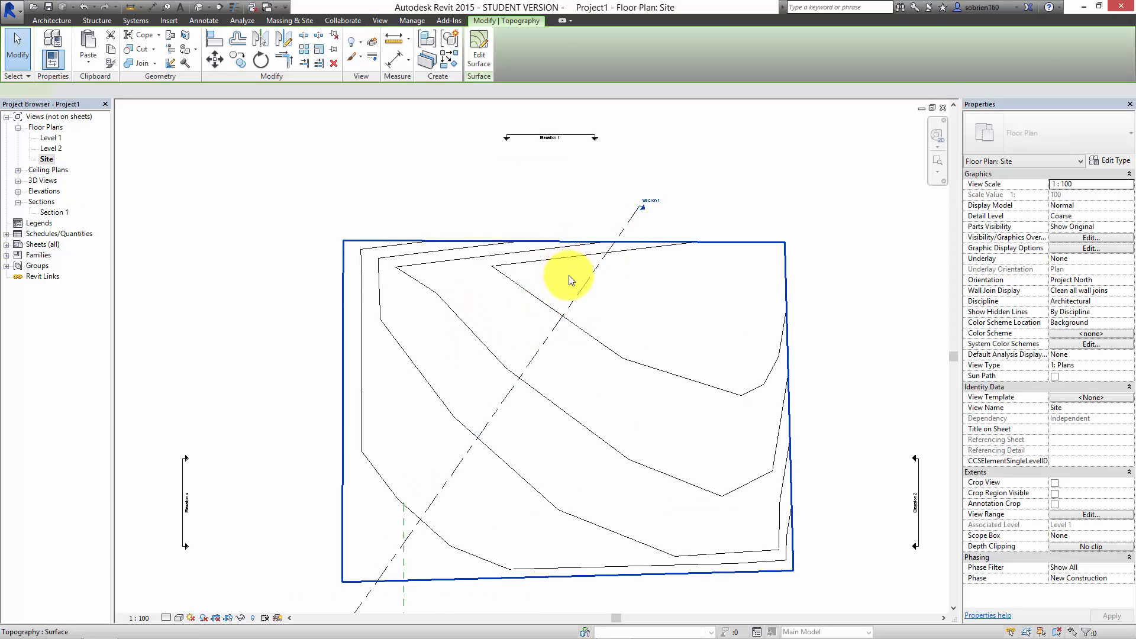
left_click(575, 301)
left_click(578, 303)
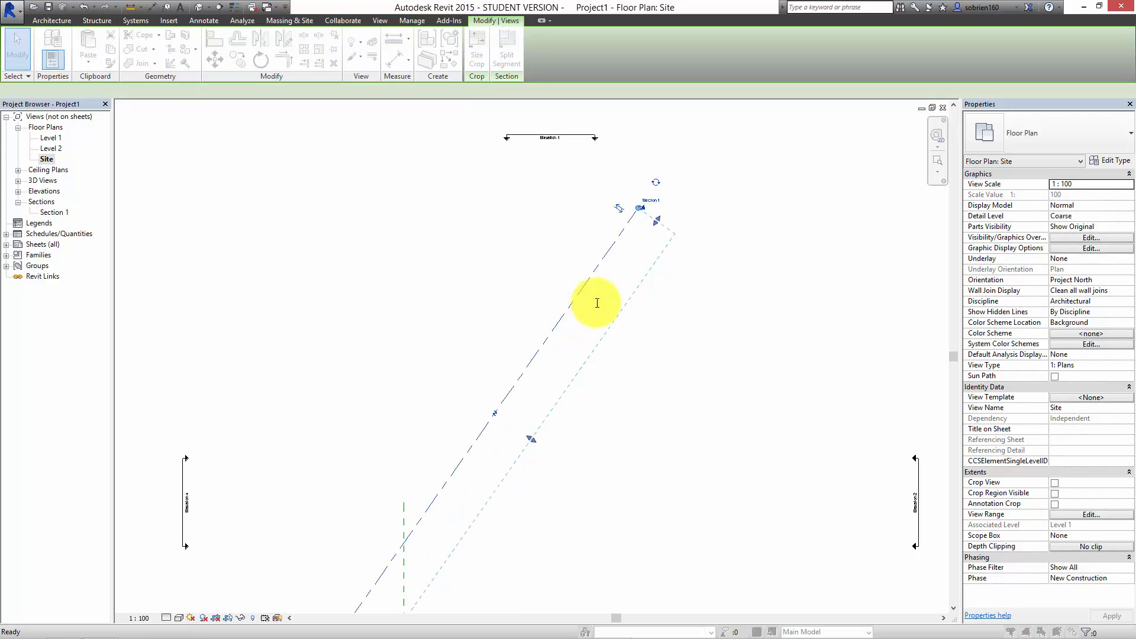
key("Delete")
left_click(597, 367)
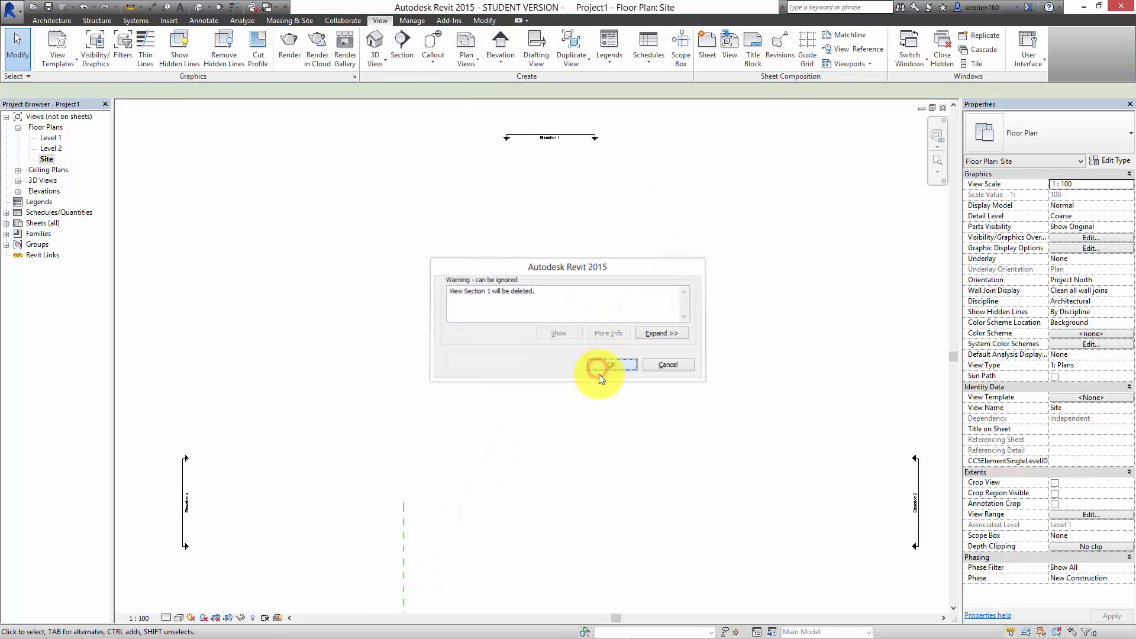
left_click(528, 306)
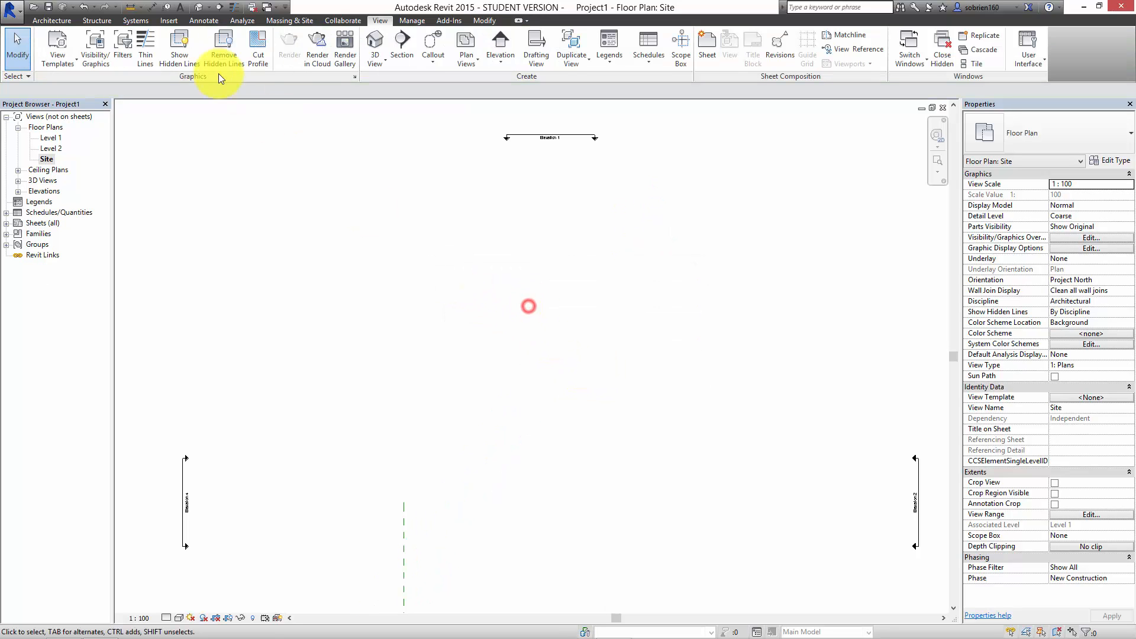
Step: Start a new toposurface in the Site plan and place four corner points at elevation 2000, forming a large rectangular boundary
middle_click_drag(306, 173, 348, 190)
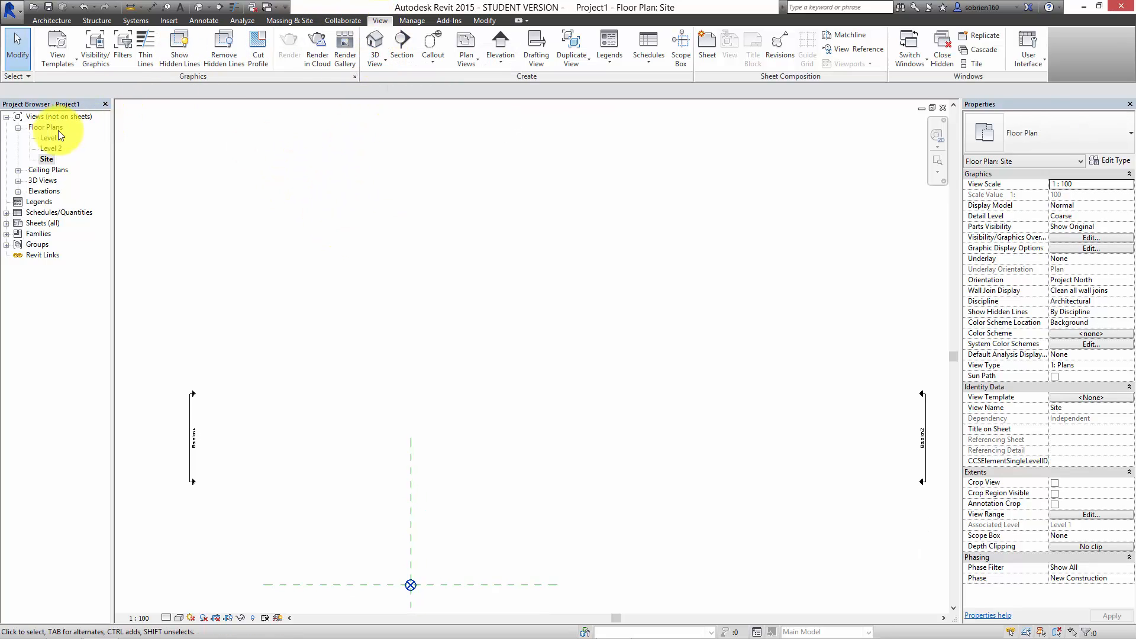
left_click(46, 157)
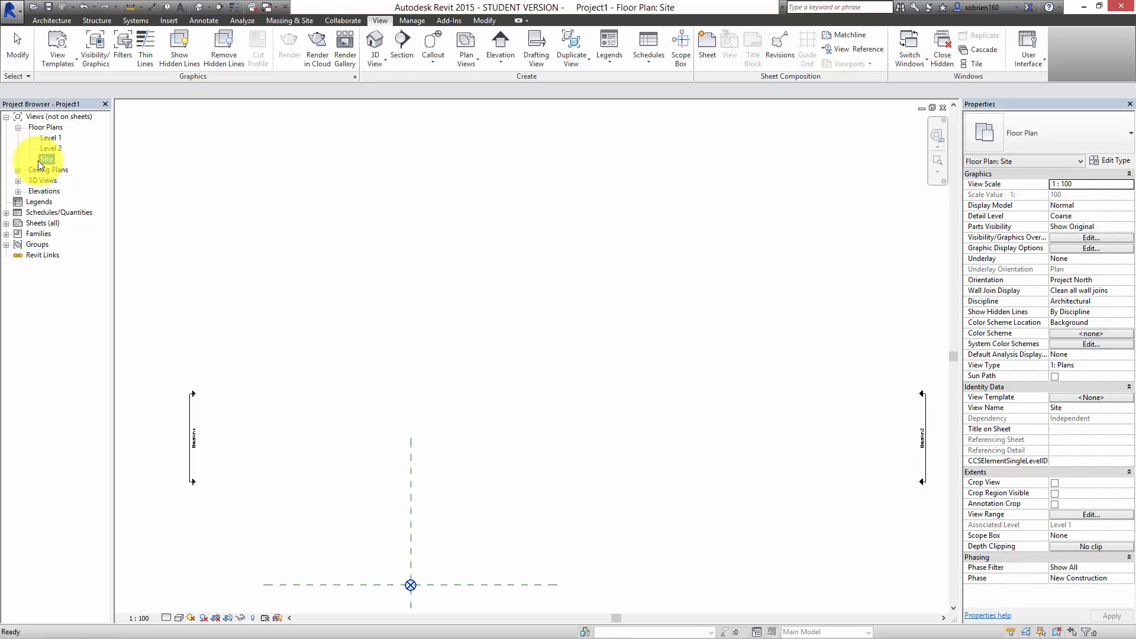
left_click(290, 21)
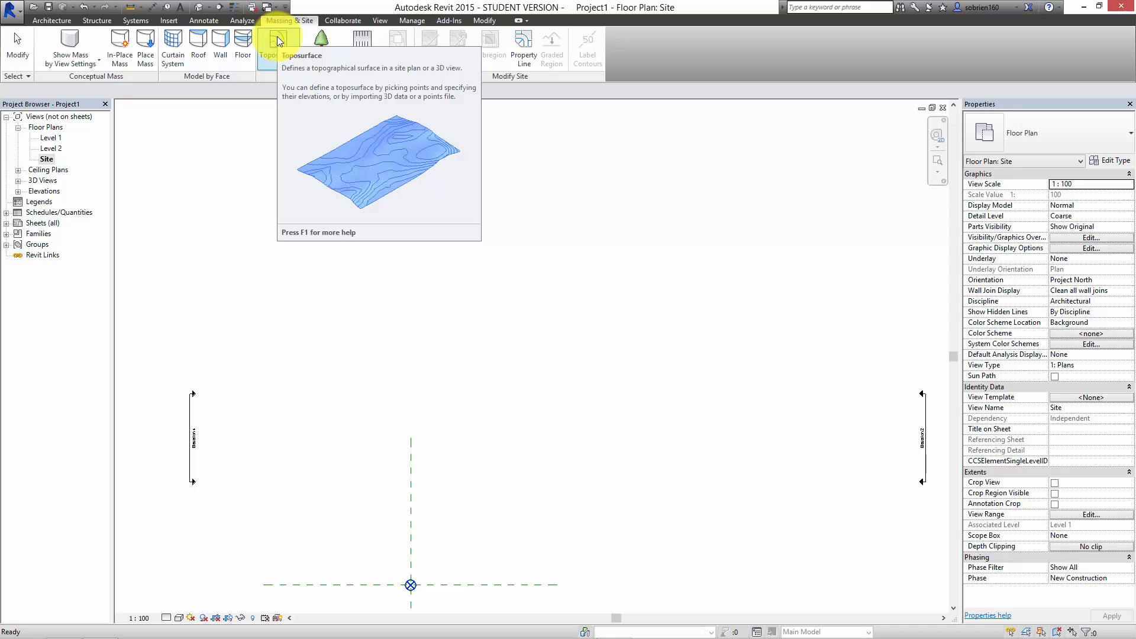
left_click(279, 37)
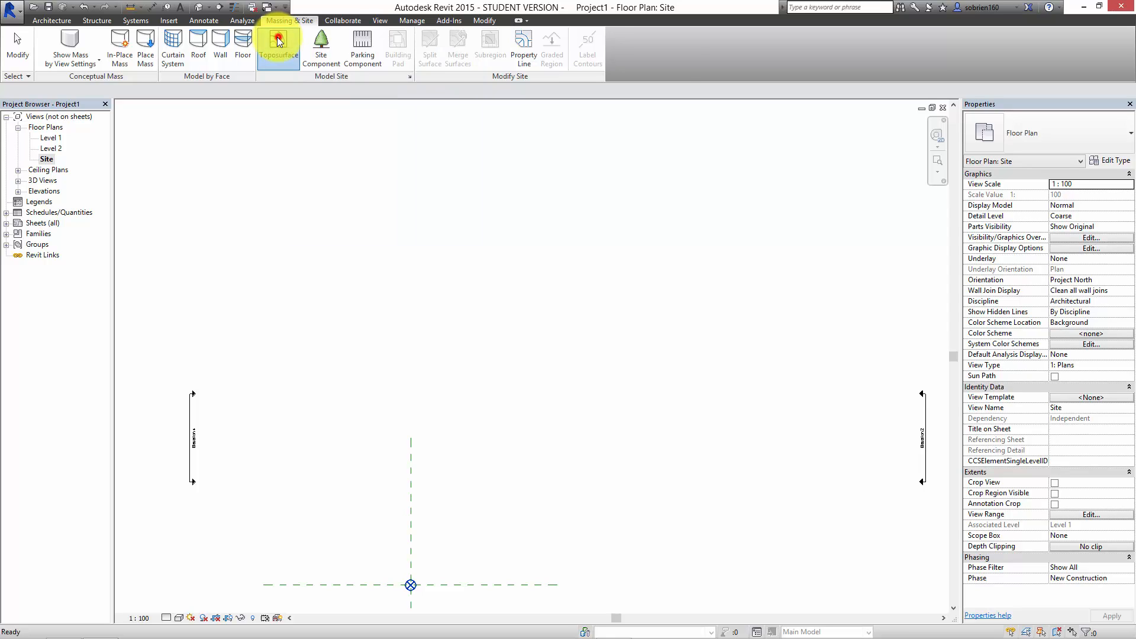
left_click(396, 109)
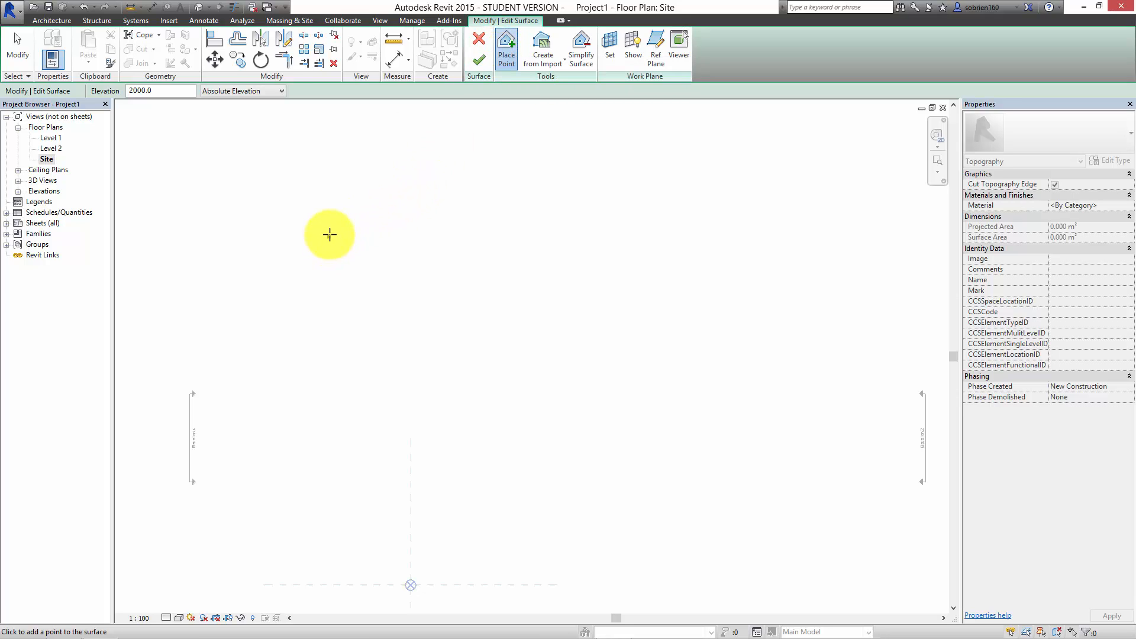
left_click(328, 203)
left_click(680, 204)
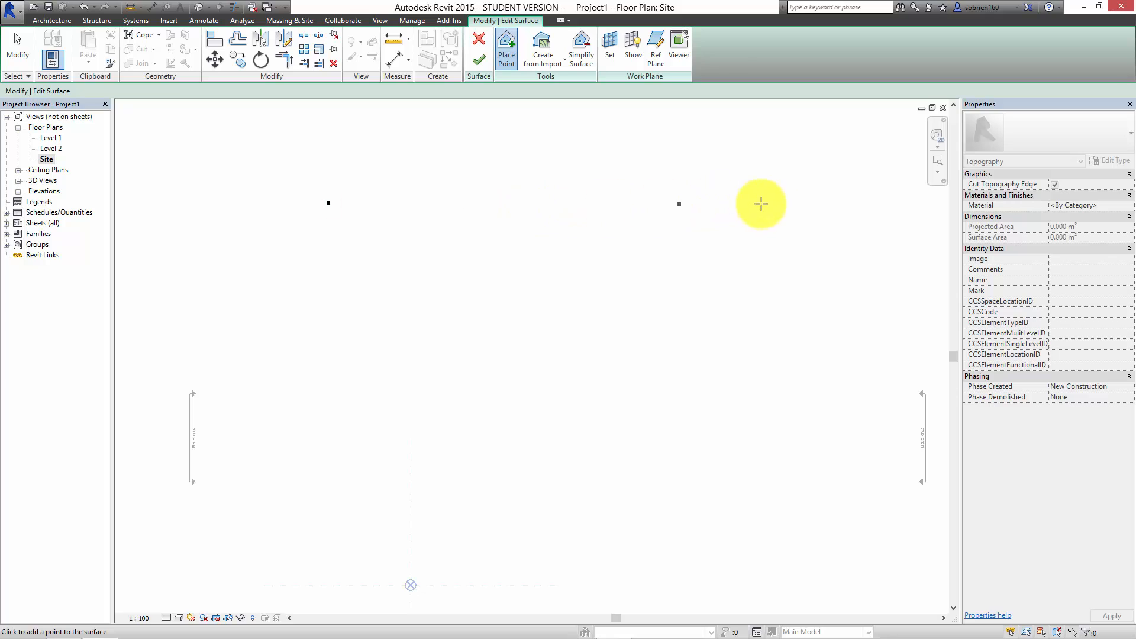
left_click(787, 204)
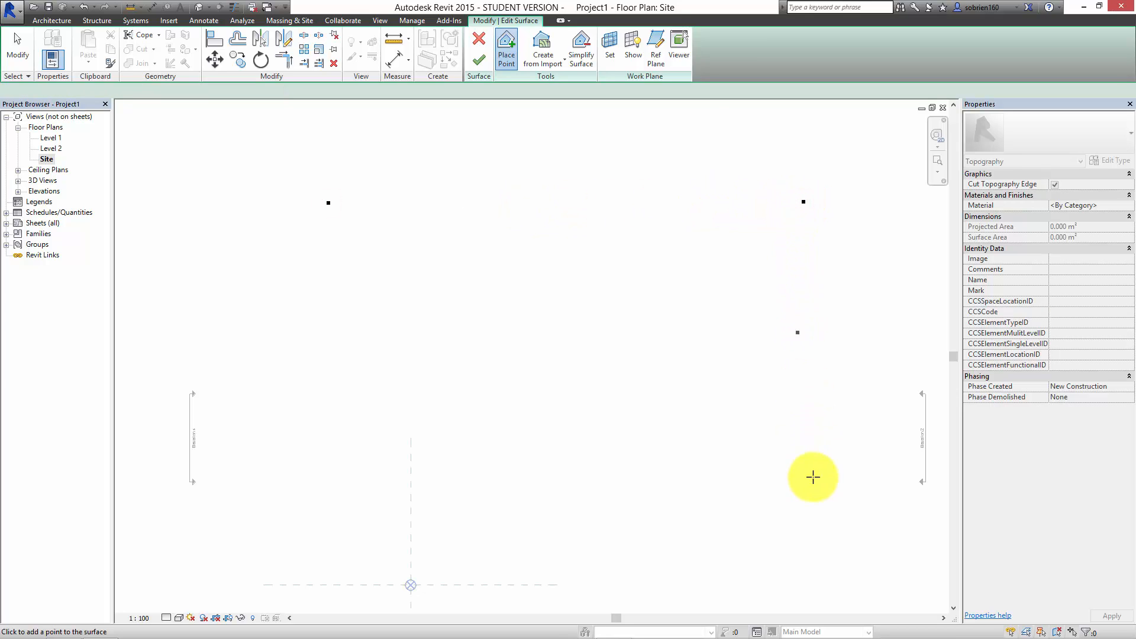
left_click(822, 537)
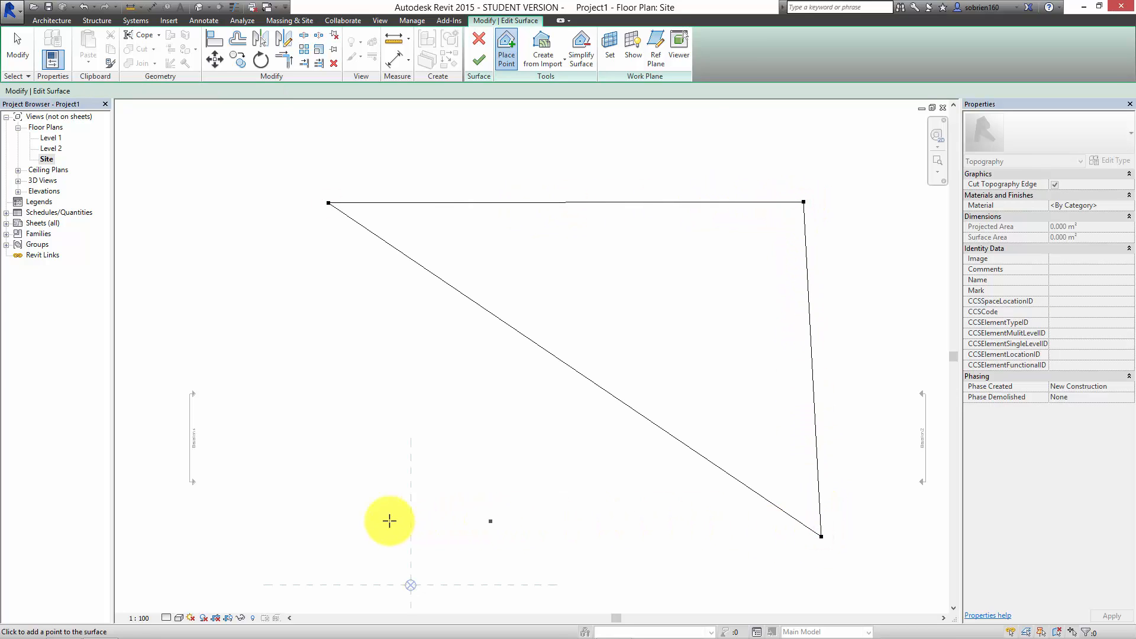
left_click(324, 533)
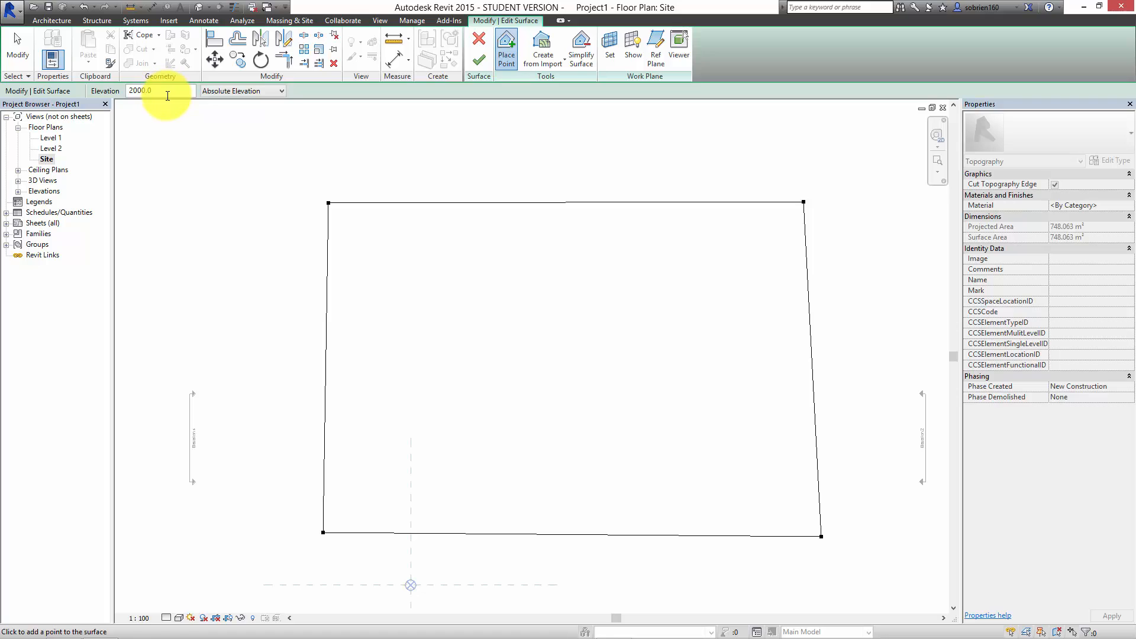
key("Escape")
Step: Set the elevation of the new surface's upper-left and lower-right boundary points to 1500
left_click(338, 193)
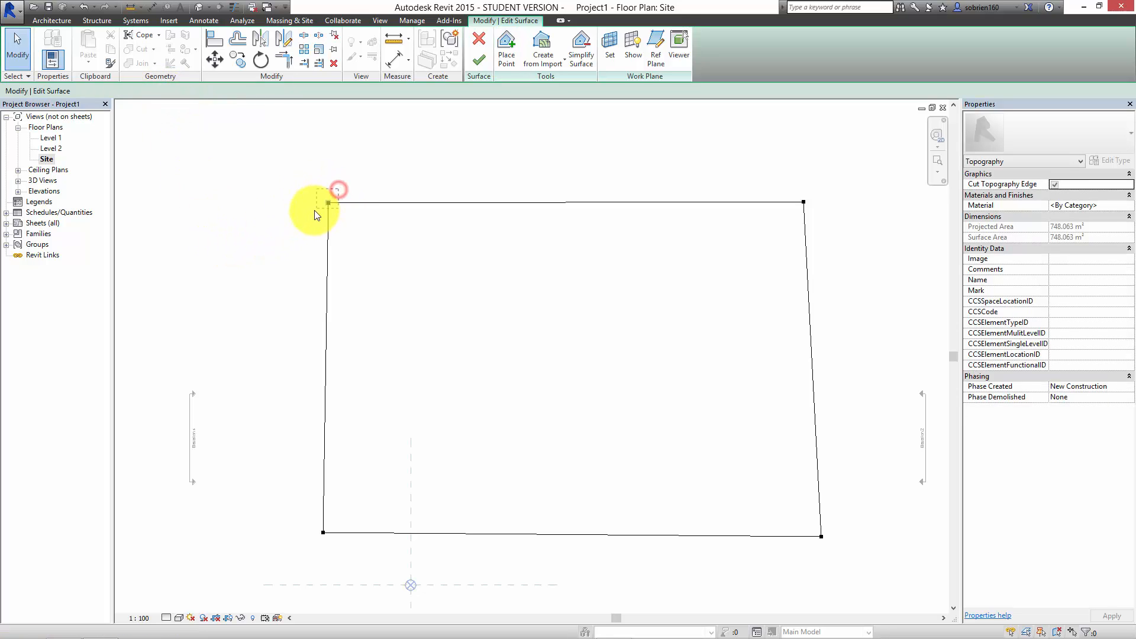
left_click_drag(123, 91, 99, 93)
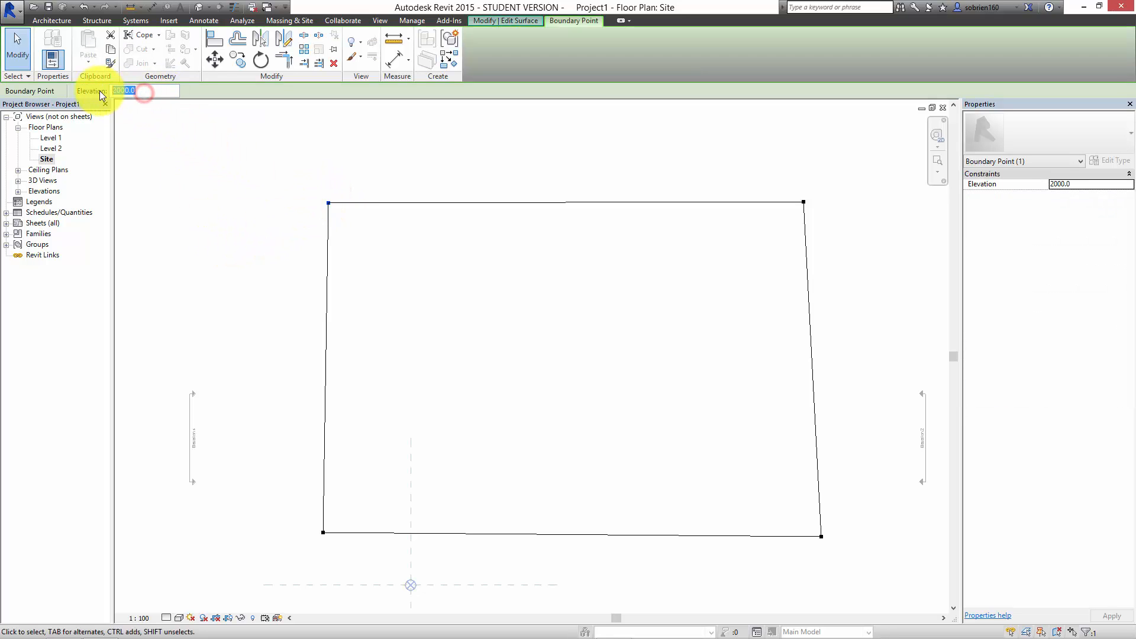
type("15")
key("Return")
left_click(219, 176)
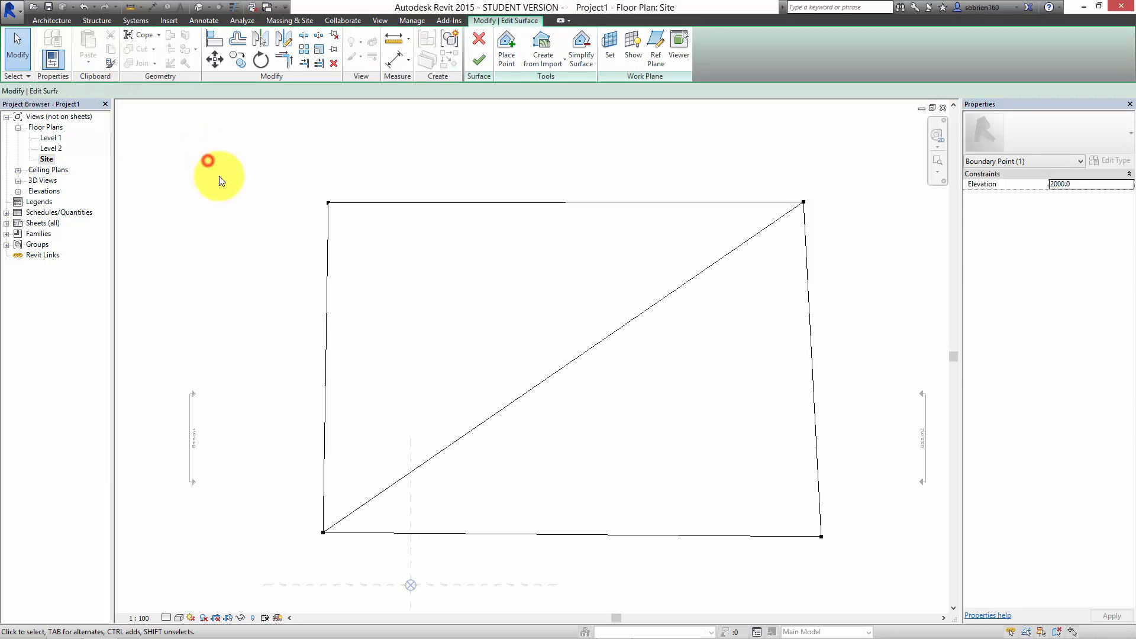
left_click(815, 544)
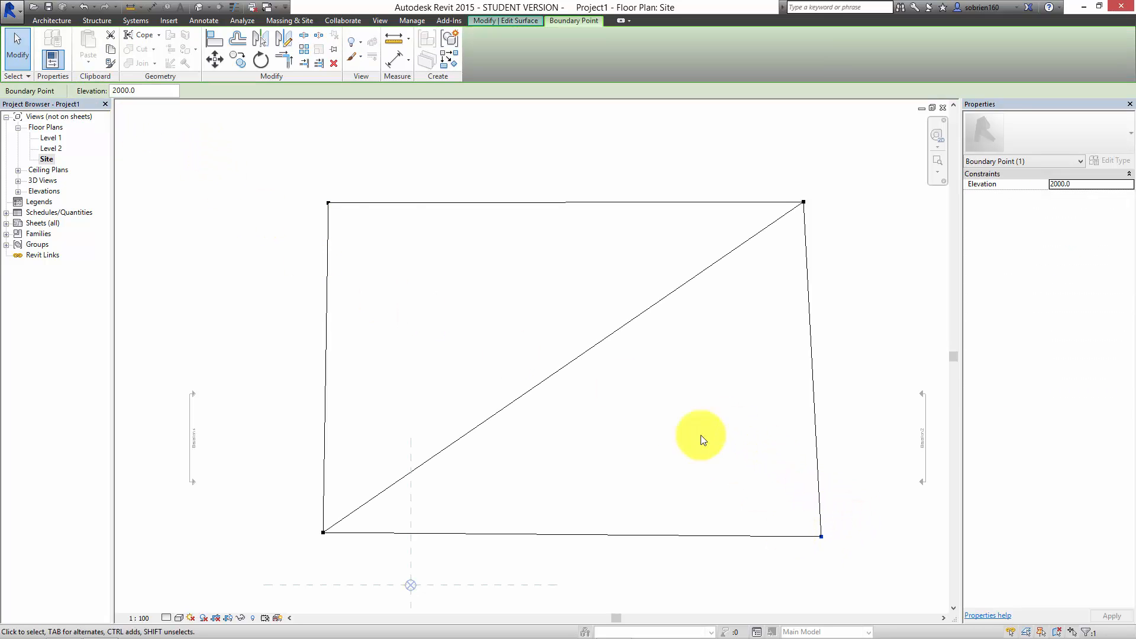
left_click_drag(145, 90, 79, 93)
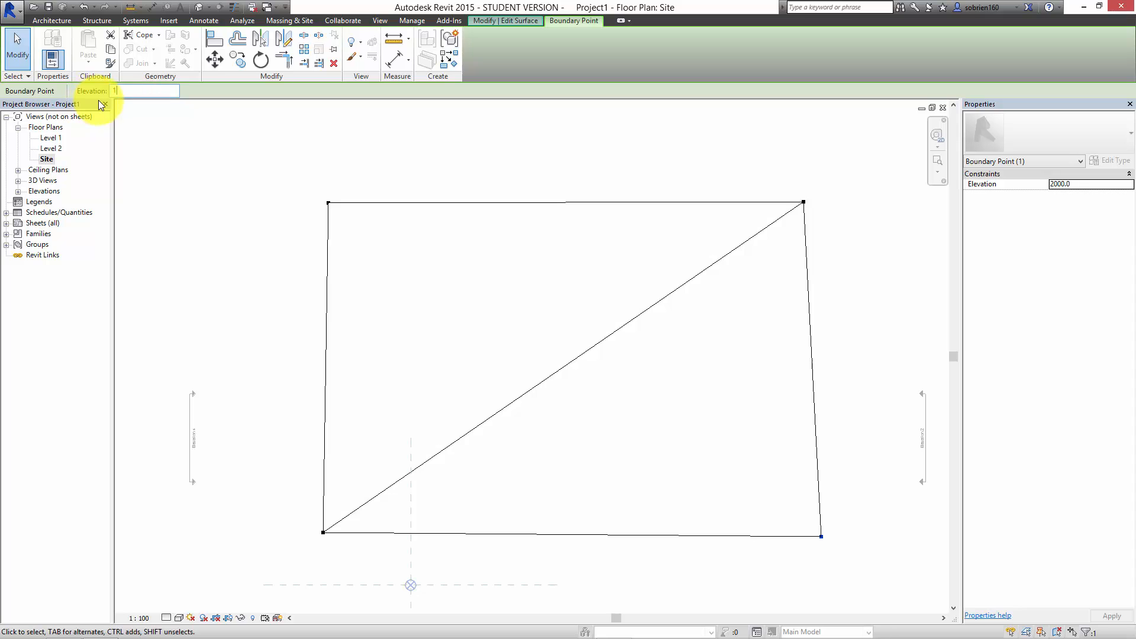
left_click(261, 246)
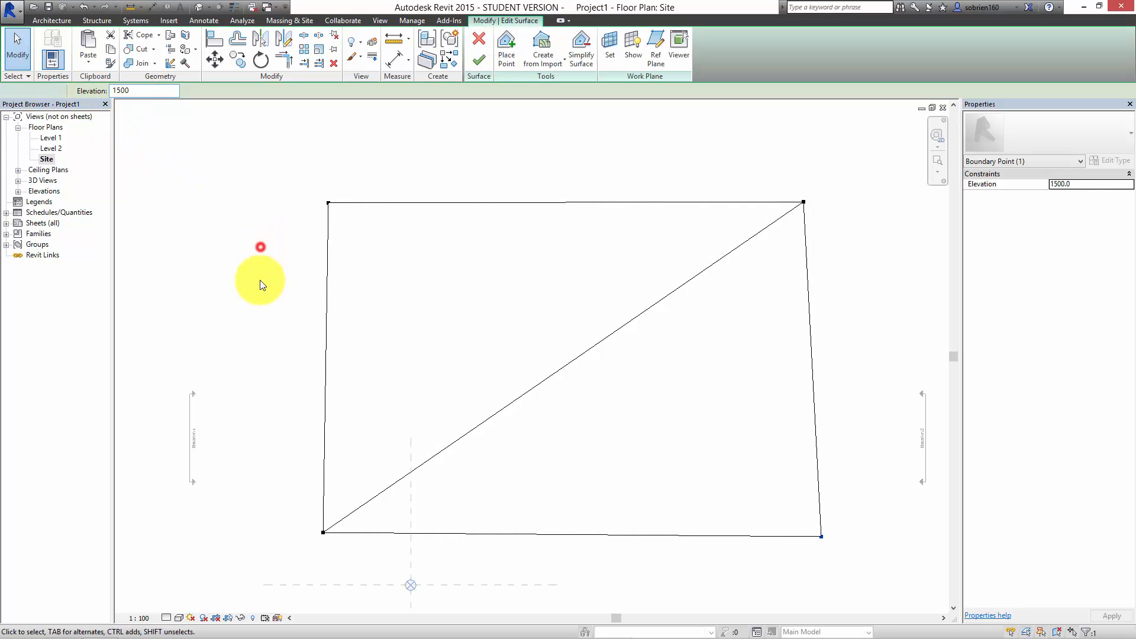
Step: Set the elevation of the surface's lower-left boundary point to 0 and clear the selection
left_click_drag(294, 561, 352, 514)
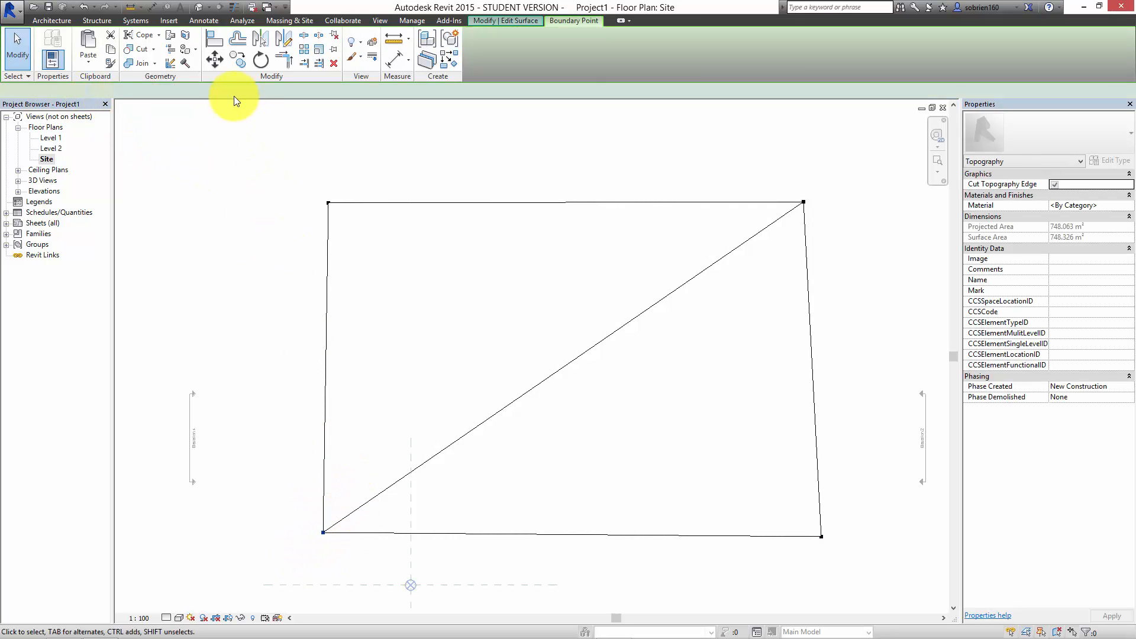
left_click_drag(146, 91, 112, 93)
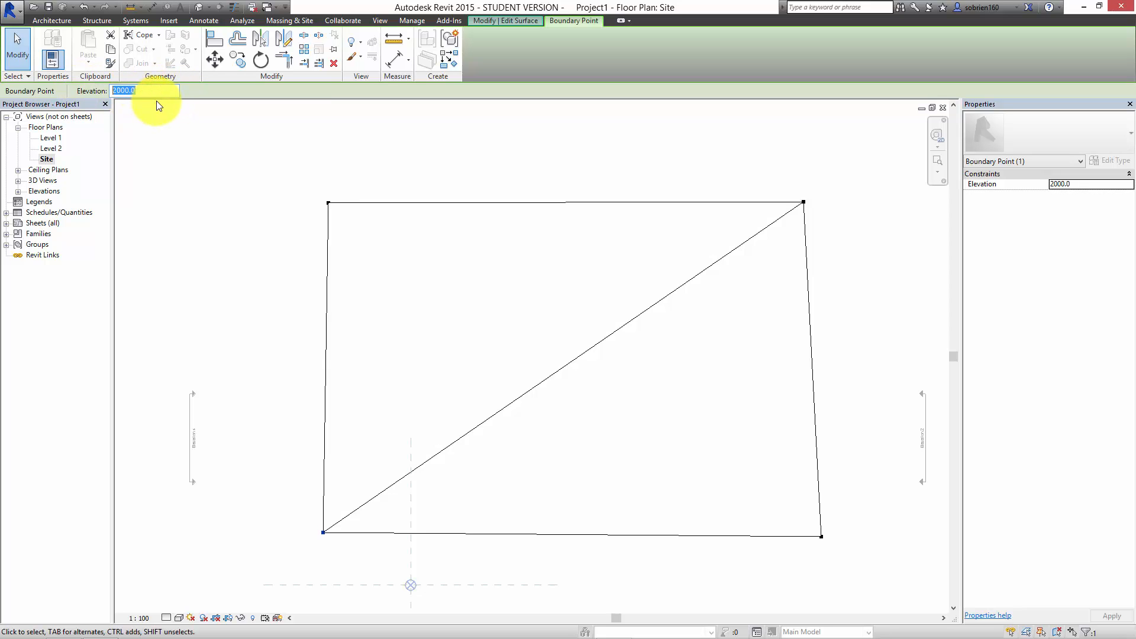
key("Return")
left_click(280, 270)
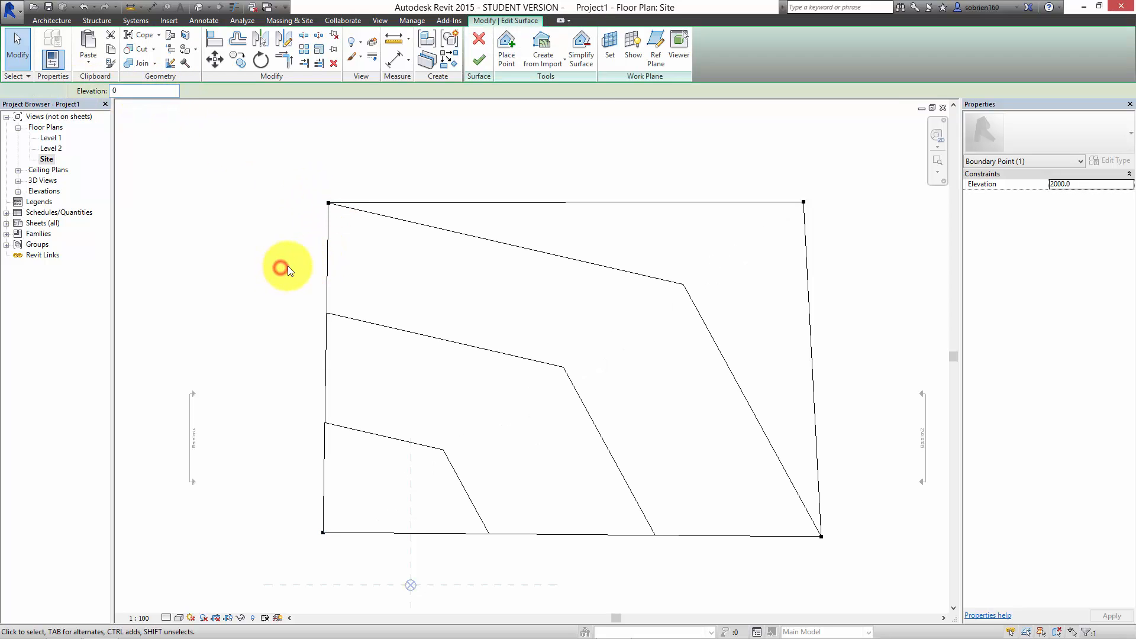
left_click(495, 175)
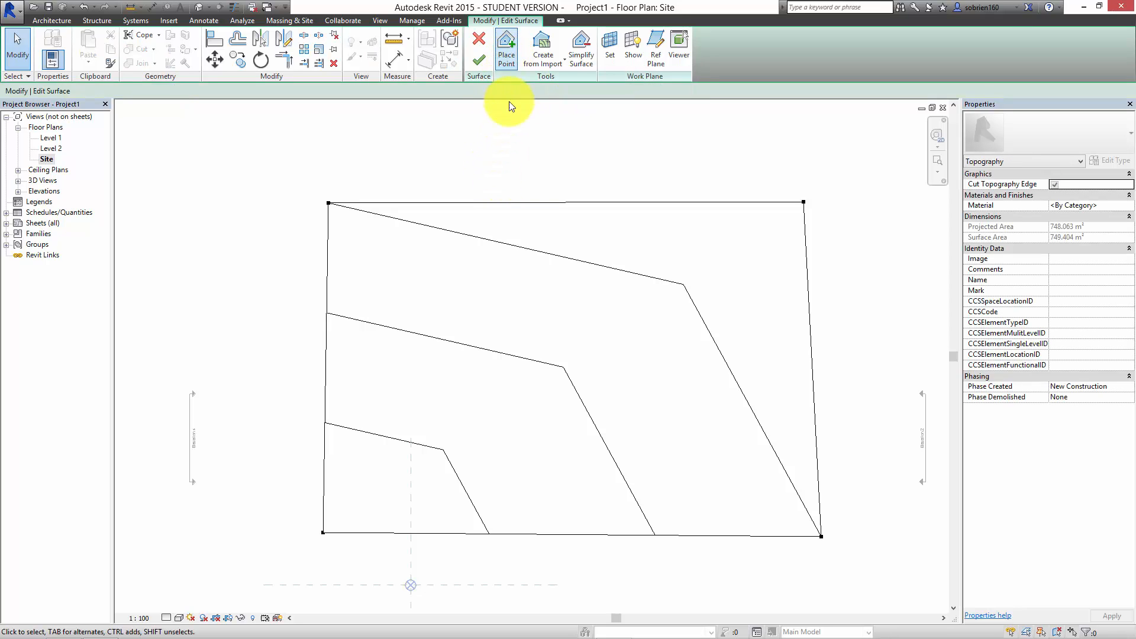
Step: Place a curved row of interior points at absolute elevation along the middle contour, running from the surface's left edge toward its lower-right corner
left_click(506, 44)
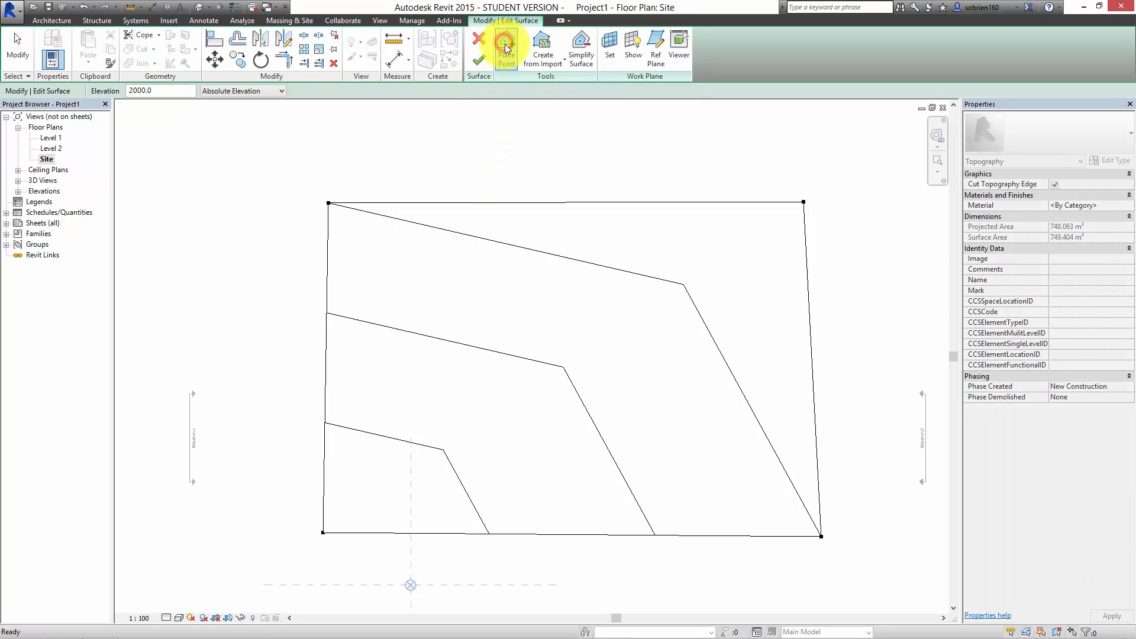
double_click(157, 91)
type("1")
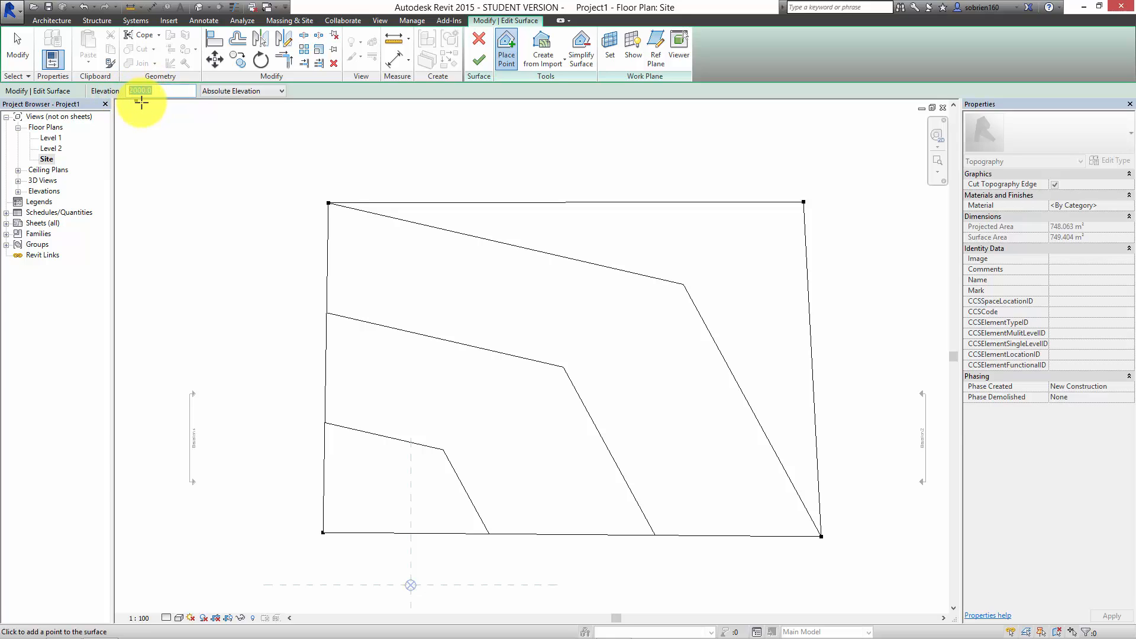
left_click(366, 308)
left_click(475, 465)
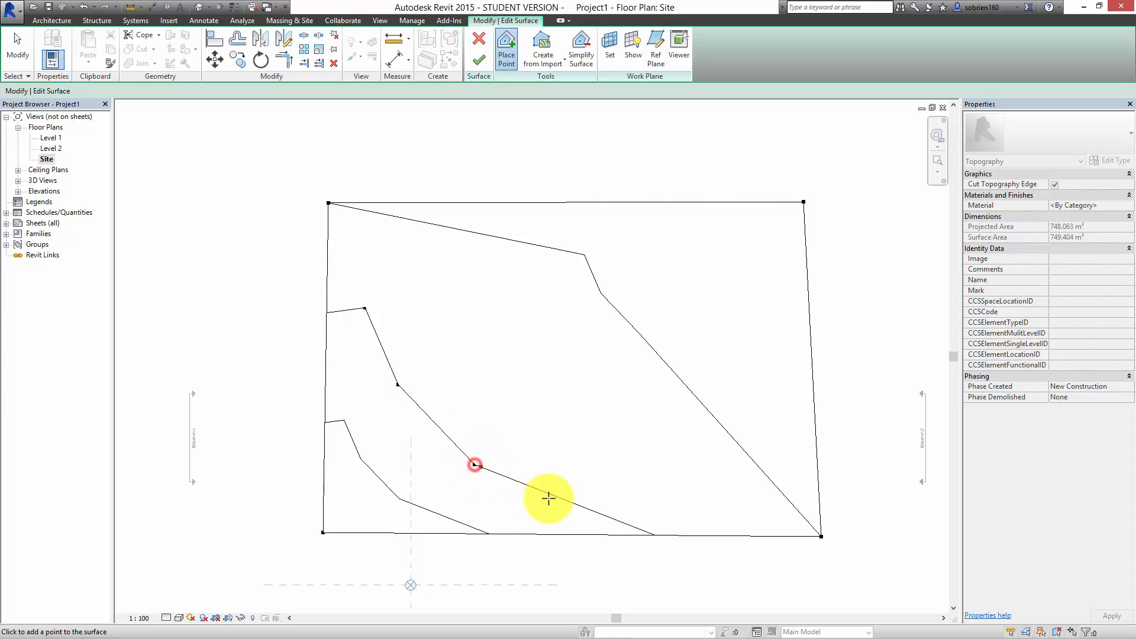
left_click(615, 479)
left_click(686, 484)
left_click(746, 484)
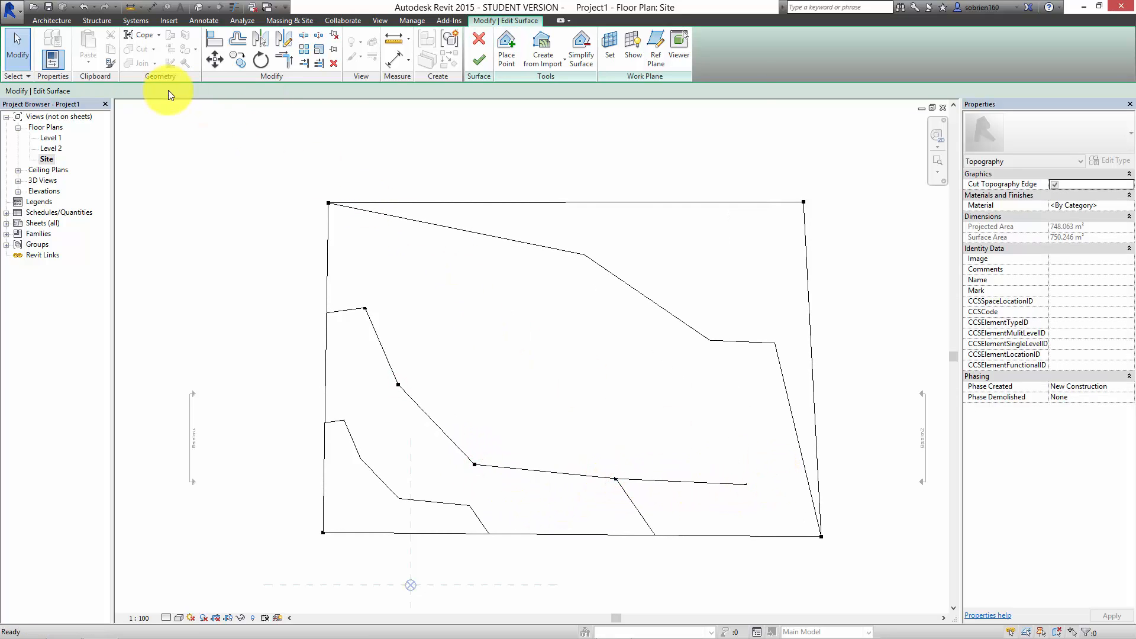
Step: Place five interior points at elevation 1500 from near the upper-left corner across to the right edge, and finish the surface
left_click_drag(155, 90, 115, 90)
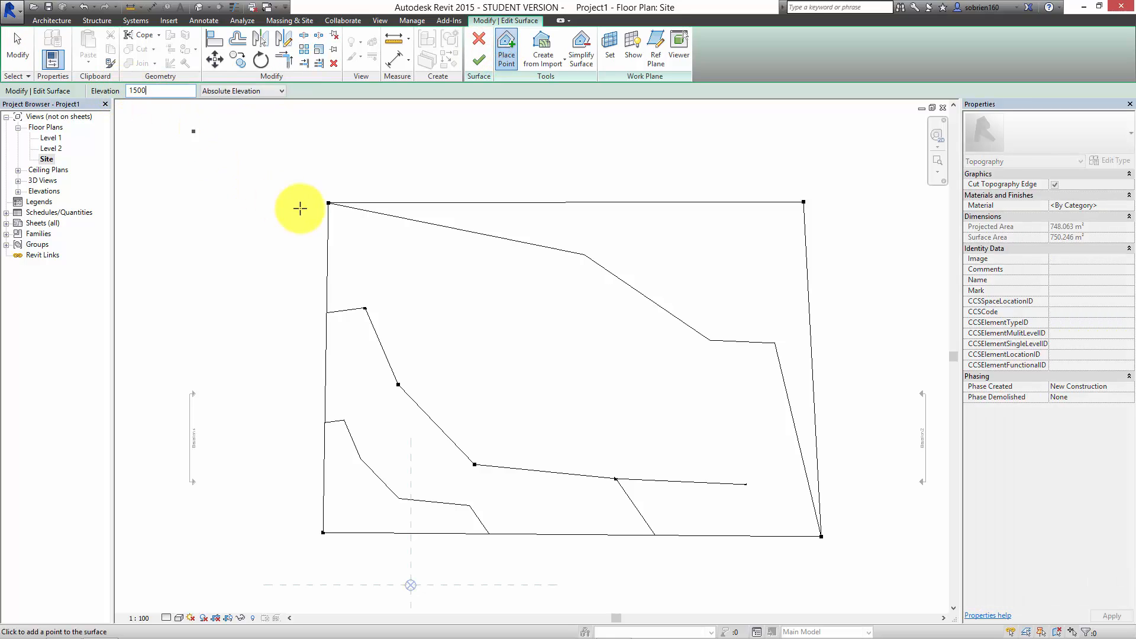
left_click(368, 231)
left_click(469, 314)
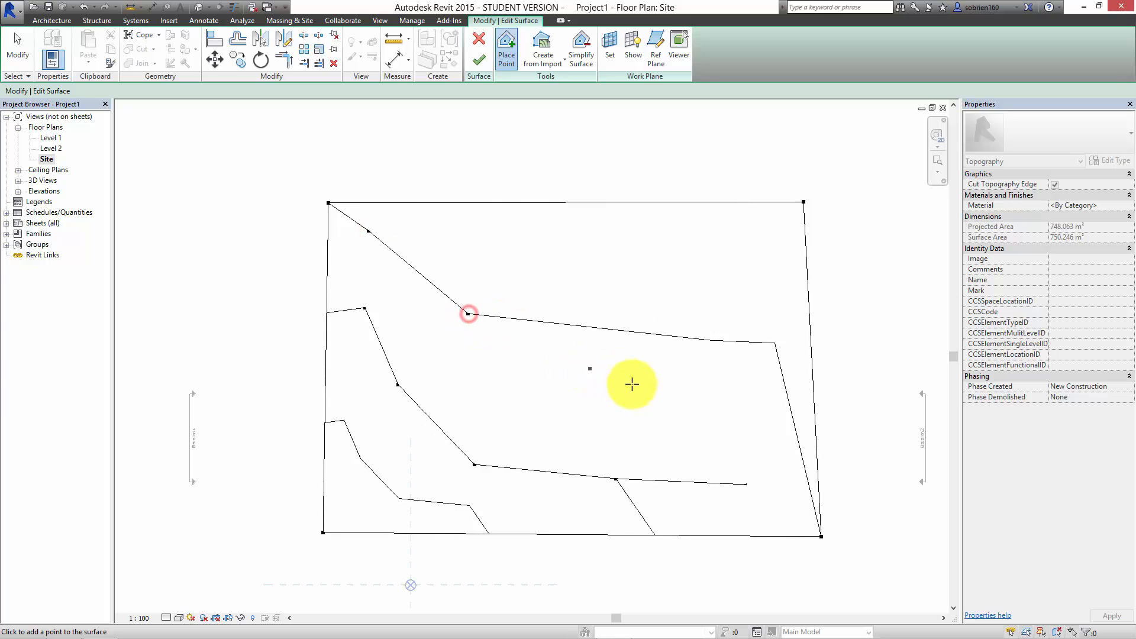
left_click(664, 390)
left_click(766, 402)
left_click(800, 375)
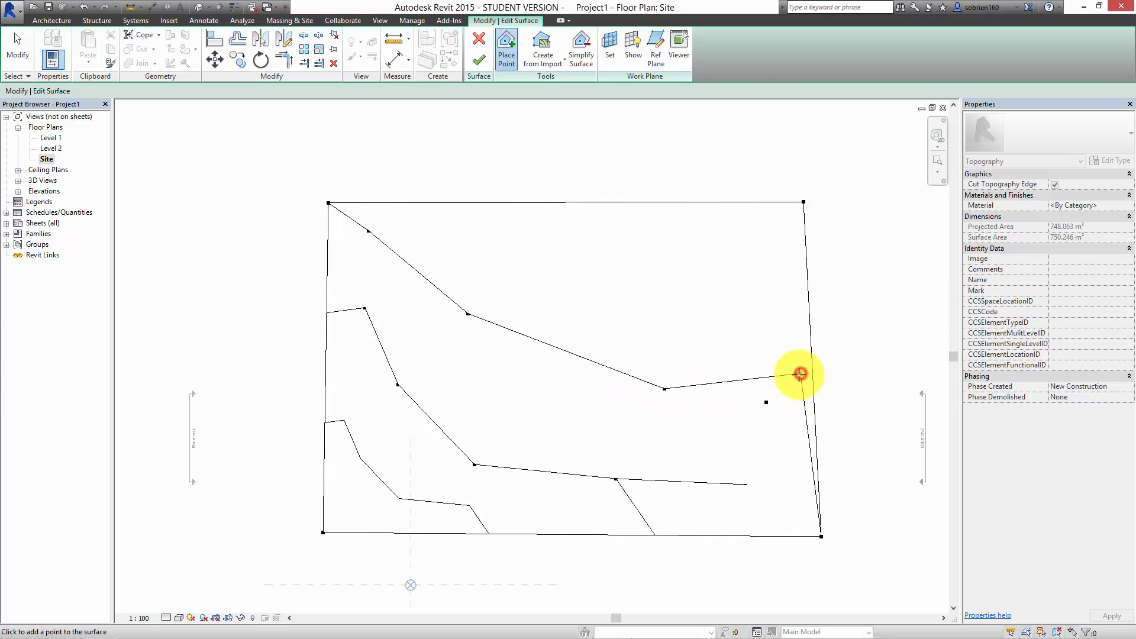
left_click(524, 114)
left_click(478, 59)
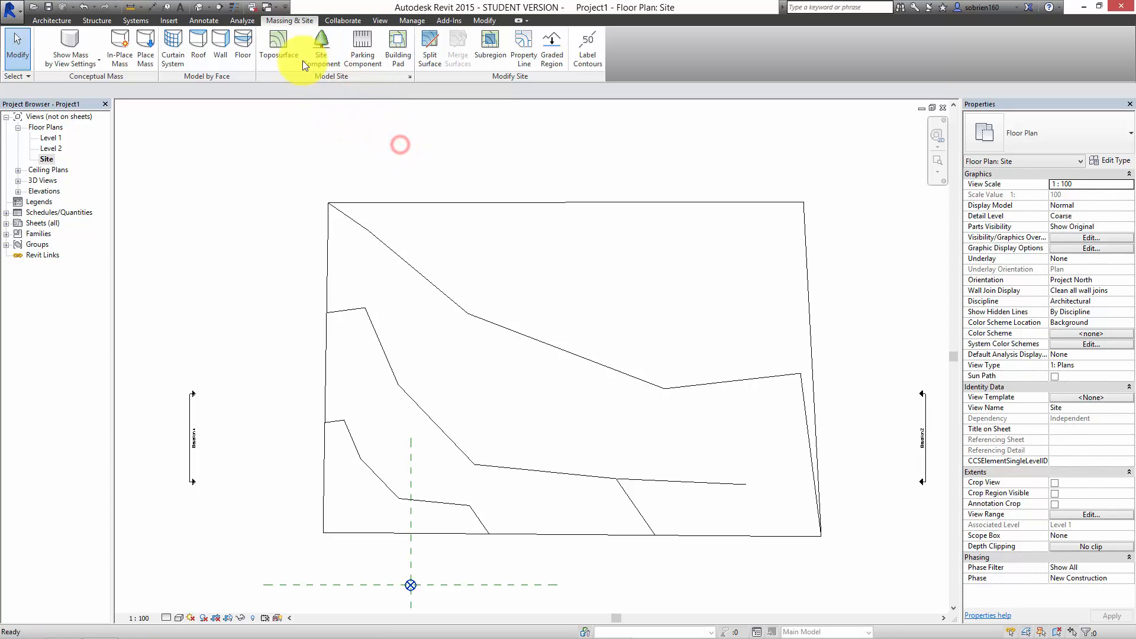
Step: Open the default 3D view of the toposurface and set its visual style to Shaded
left_click(199, 8)
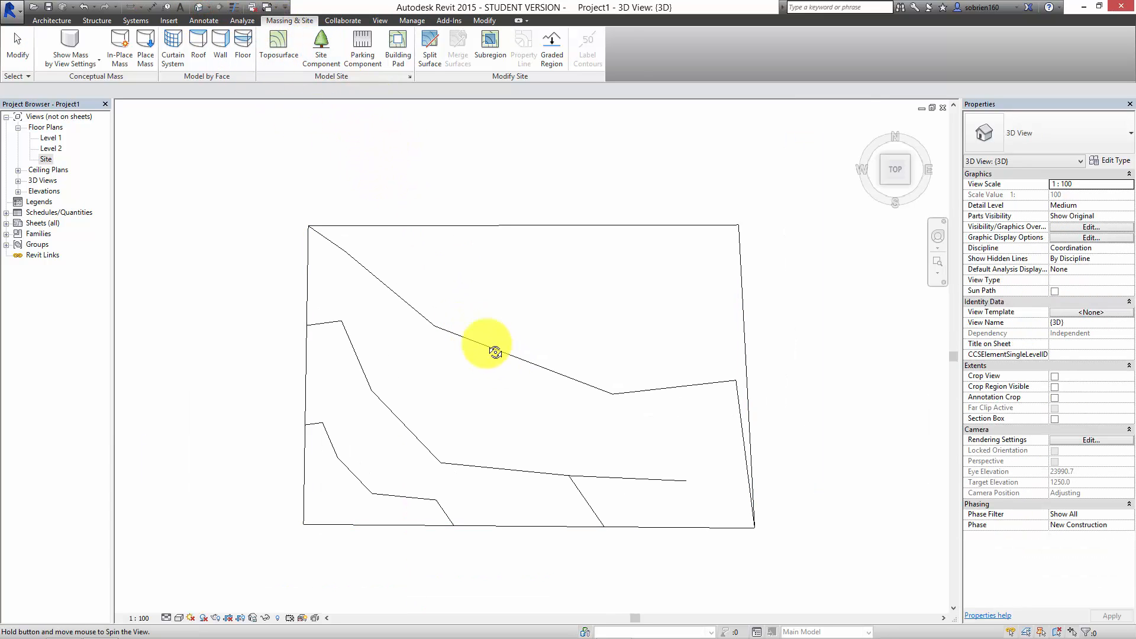
middle_click_drag(495, 350, 375, 330, "shift")
left_click(184, 618)
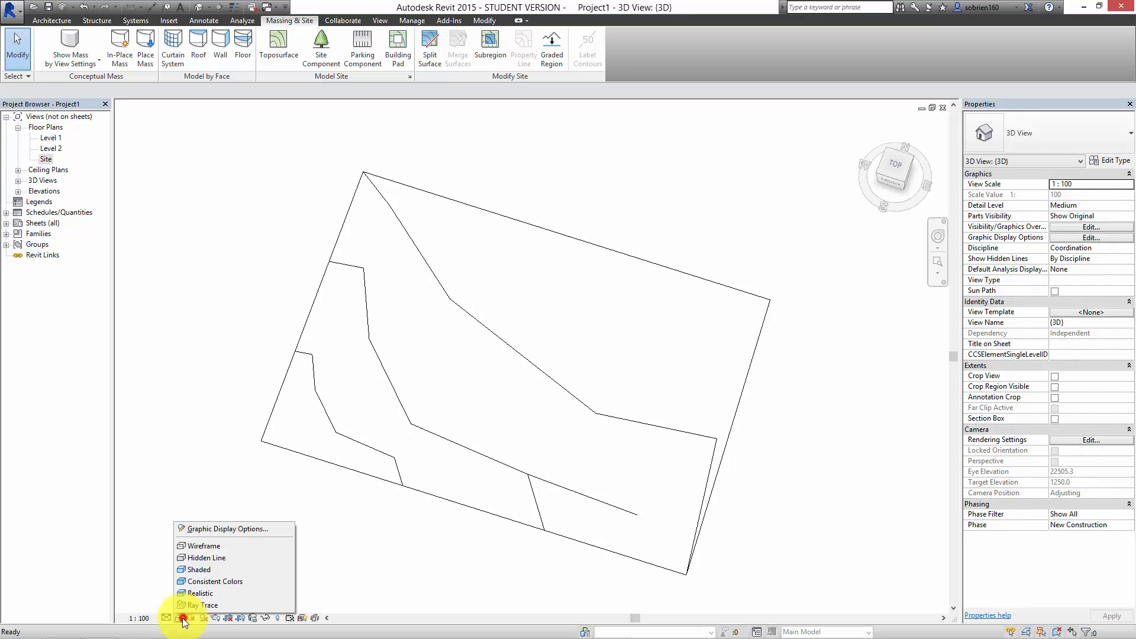
left_click(188, 577)
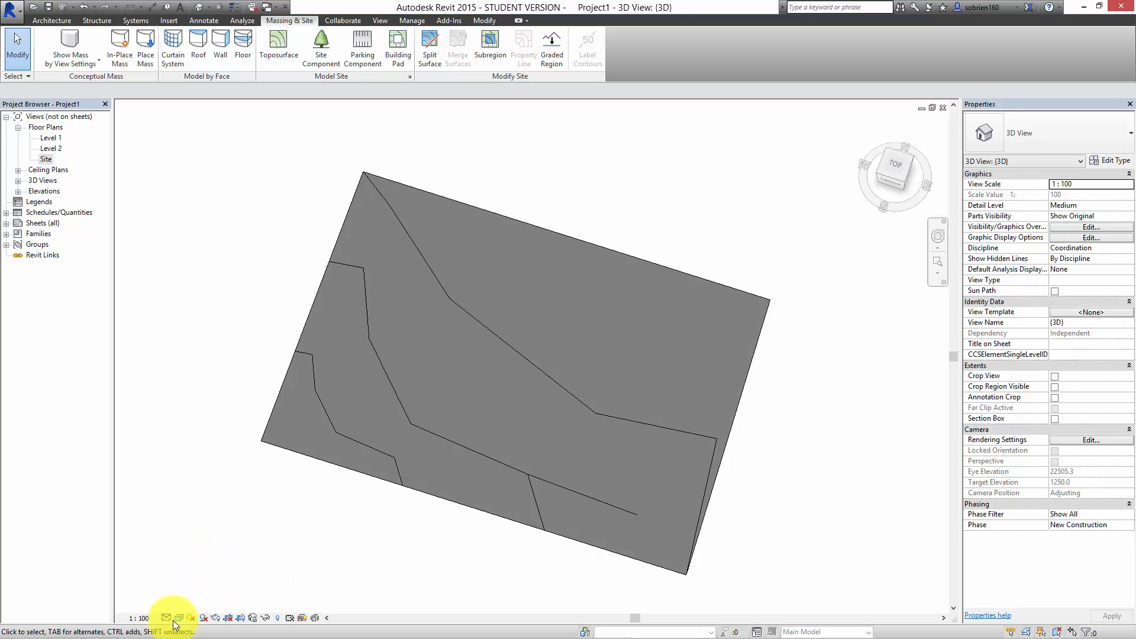
left_click(184, 618)
left_click(189, 595)
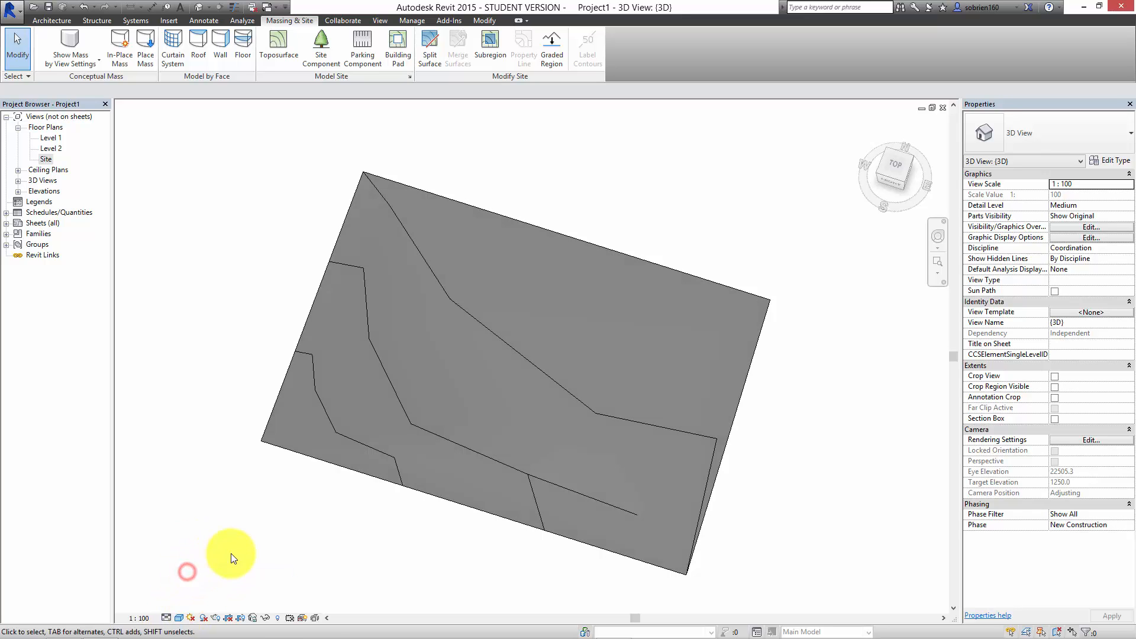
middle_click_drag(352, 518, 602, 418, "shift")
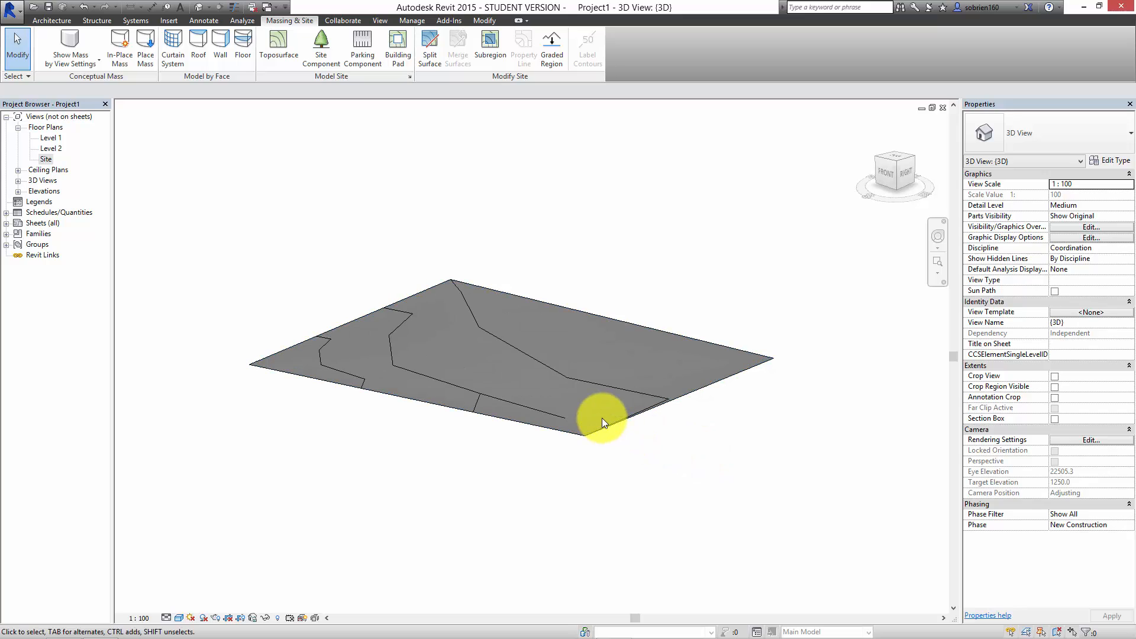
middle_click_drag(697, 471, 685, 492, "shift")
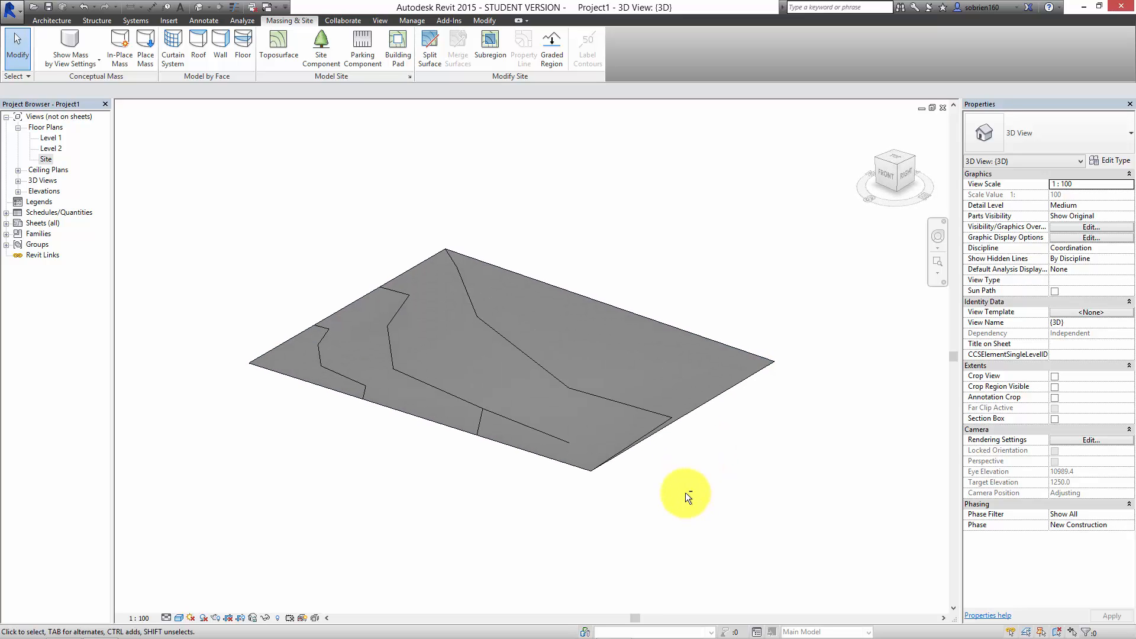
Step: Turn on the 3D view's section box and pull its right and front faces inward to examine the ground cut along the surface's edges
left_click(1055, 418)
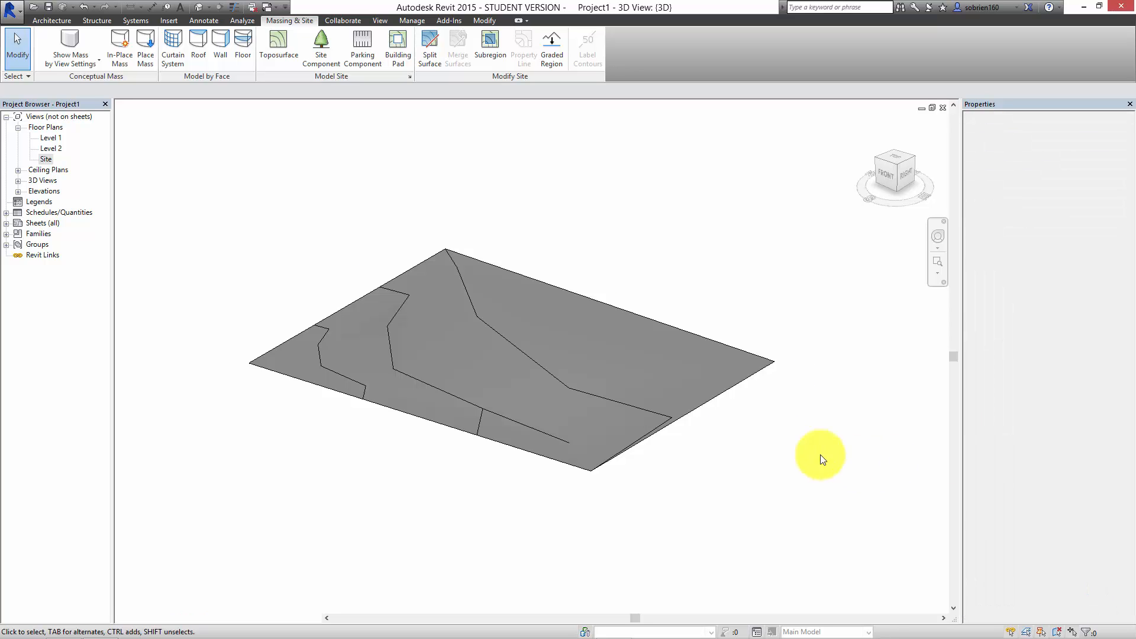
left_click(725, 438)
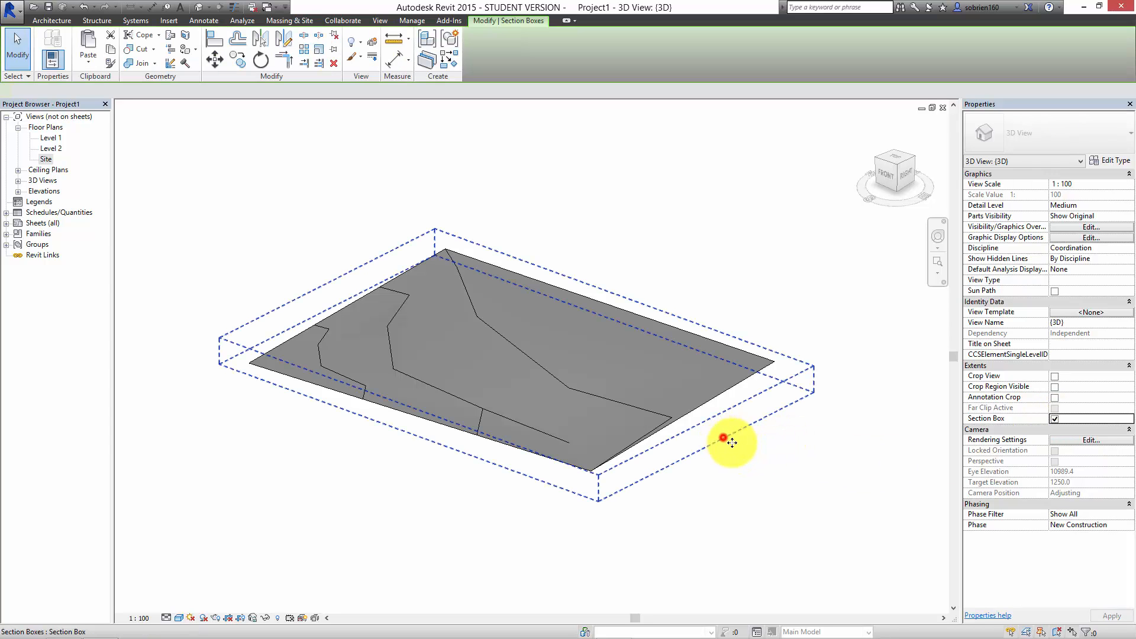
left_click_drag(709, 435, 669, 421)
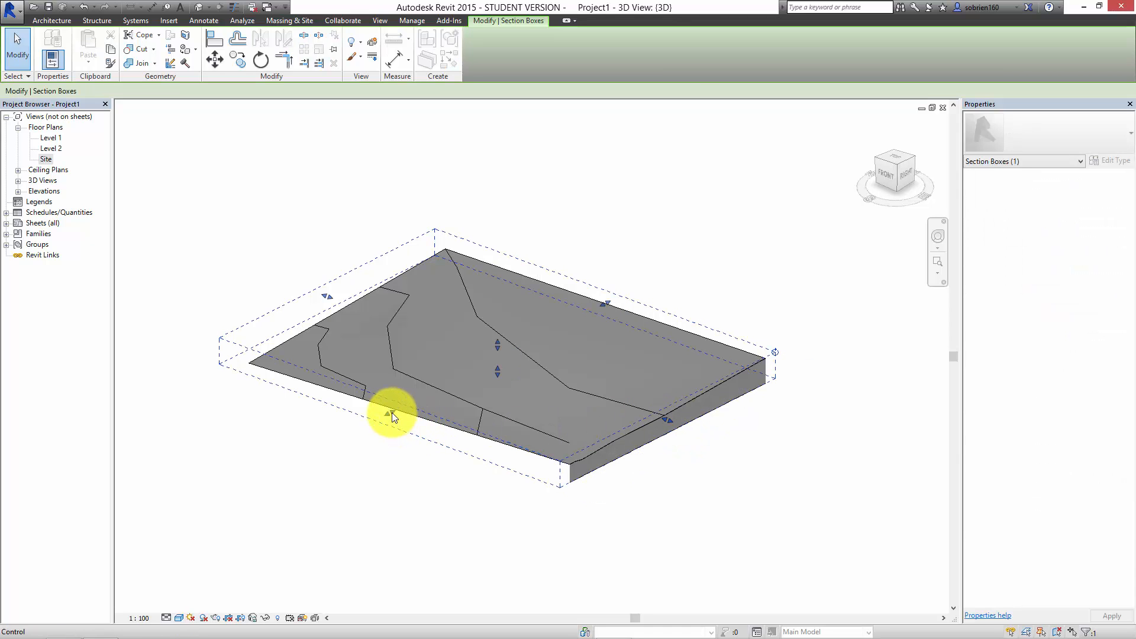
left_click_drag(388, 409, 422, 395)
middle_click_drag(352, 453, 444, 426, "shift")
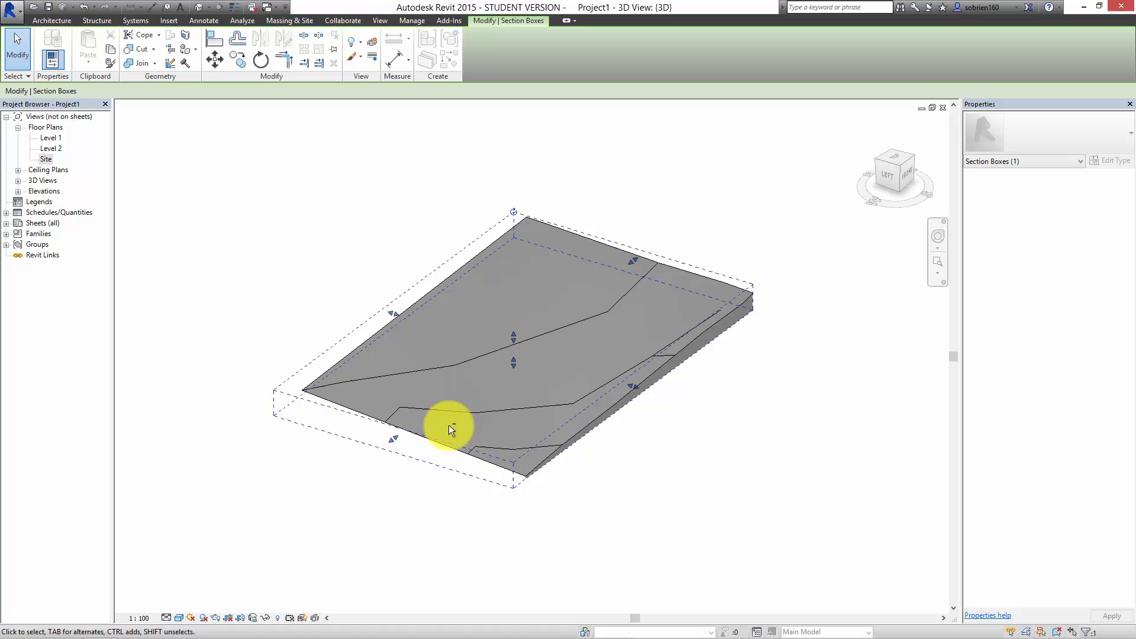
mouse_move(399, 434)
left_mouse_down()
mouse_move(409, 423)
mouse_move(385, 452)
left_mouse_up()
middle_click_drag(385, 452, 396, 371, "shift")
left_click_drag(397, 370, 393, 436)
left_click(393, 435)
middle_click_drag(516, 463, 627, 473, "shift")
left_click(734, 488)
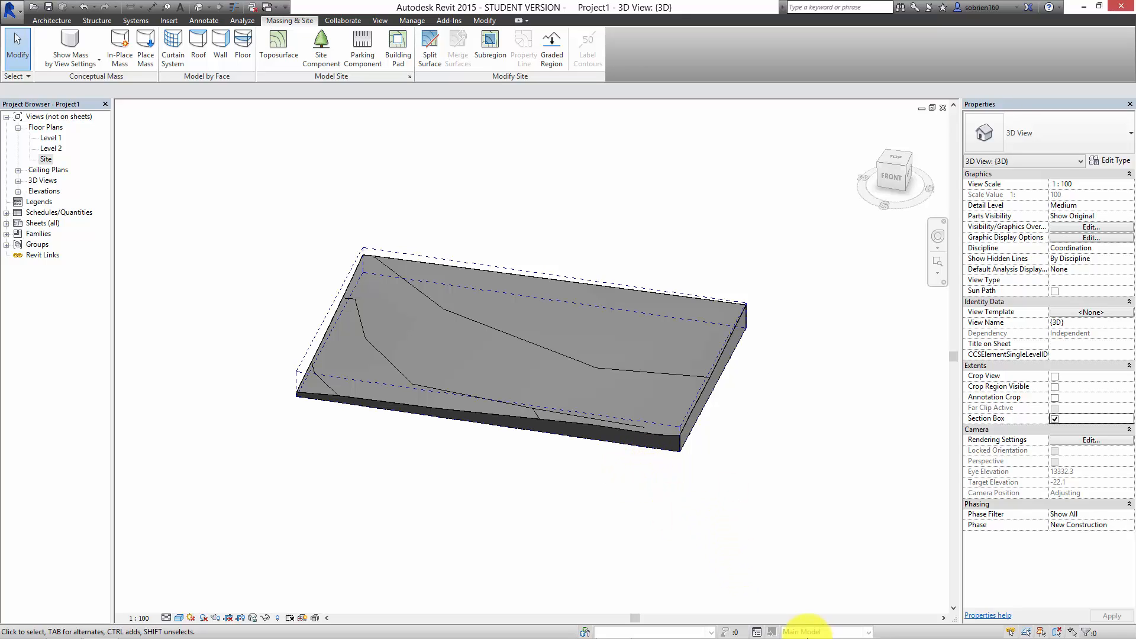
mouse_move(706, 631)
left_click(651, 627)
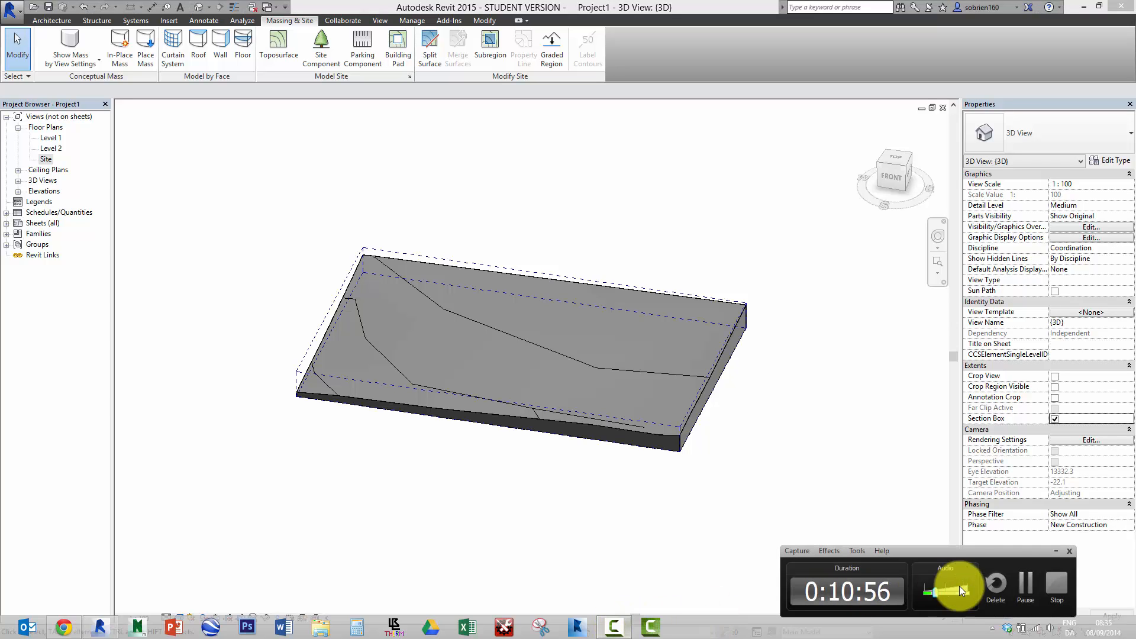
left_click(1026, 591)
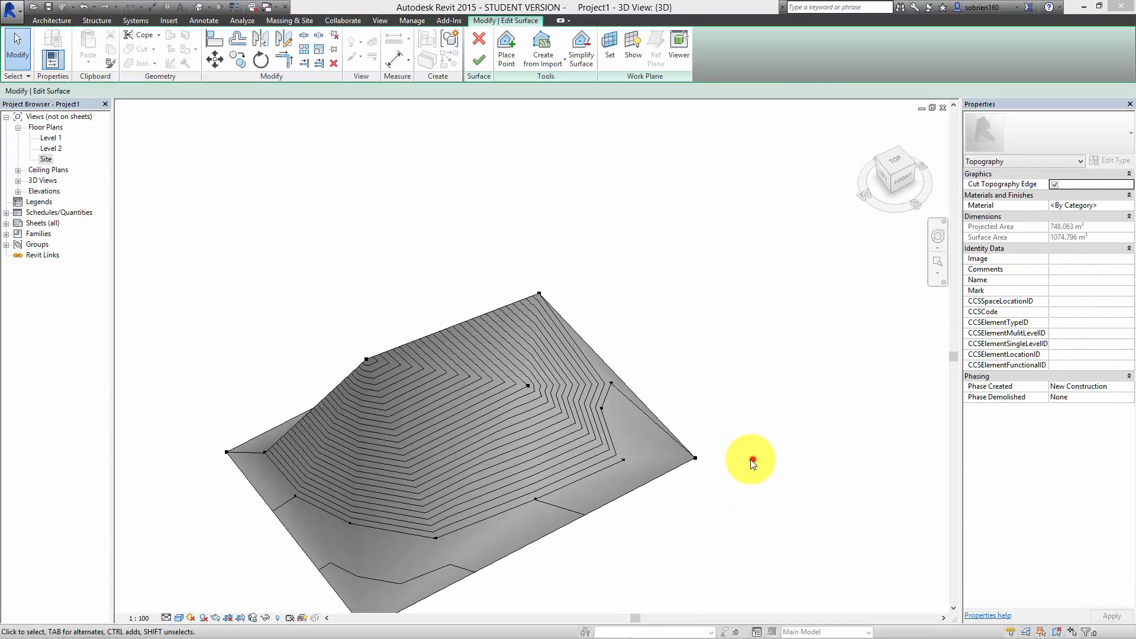
Step: Finish editing the hill-shaped toposurface in the 3D view and inspect its raised form
middle_click_drag(753, 459, 753, 423)
middle_click_drag(629, 471, 465, 261, "shift")
left_click(471, 59)
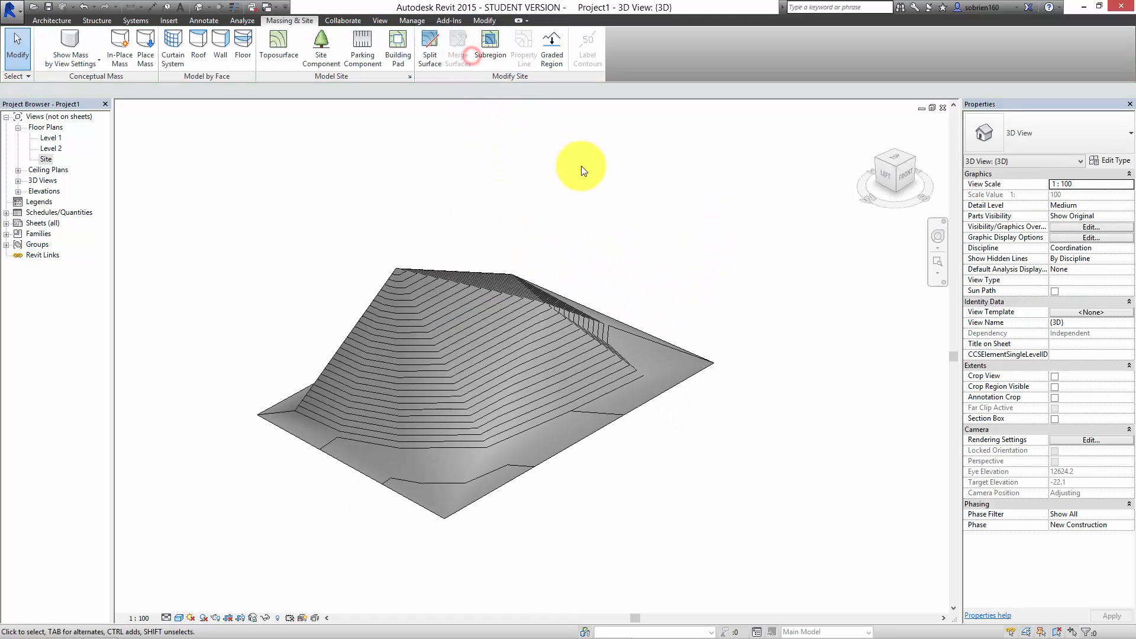
middle_click_drag(718, 246, 648, 242, "shift")
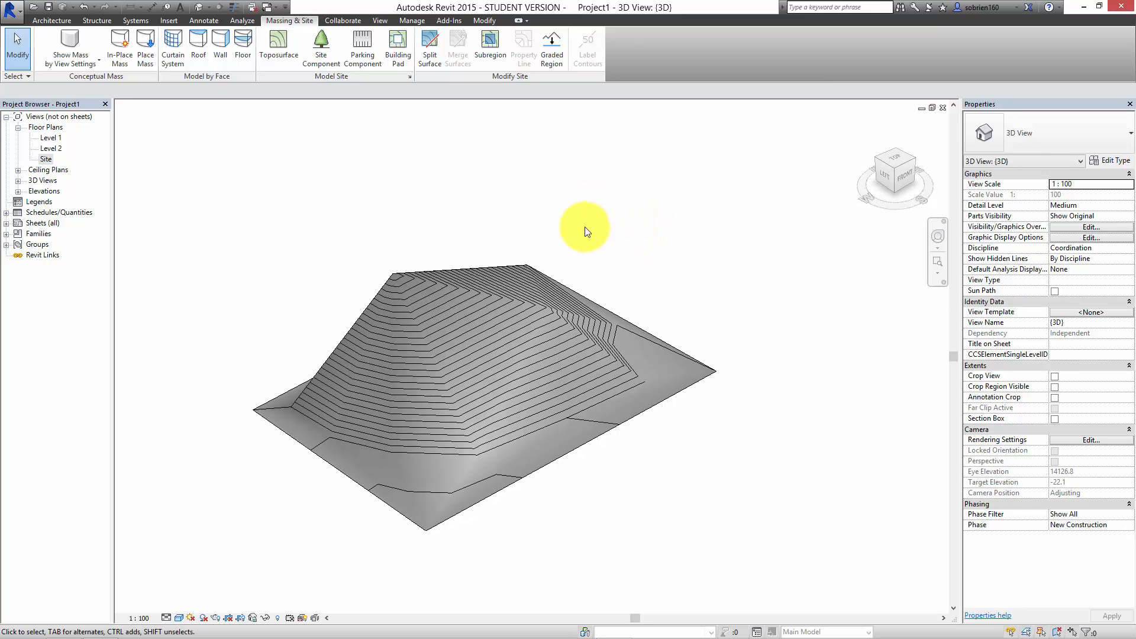
Step: Label the contours in the Site plan along a nearly horizontal line about 36000 long, crossing the whole surface through the hill's peak
double_click(46, 159)
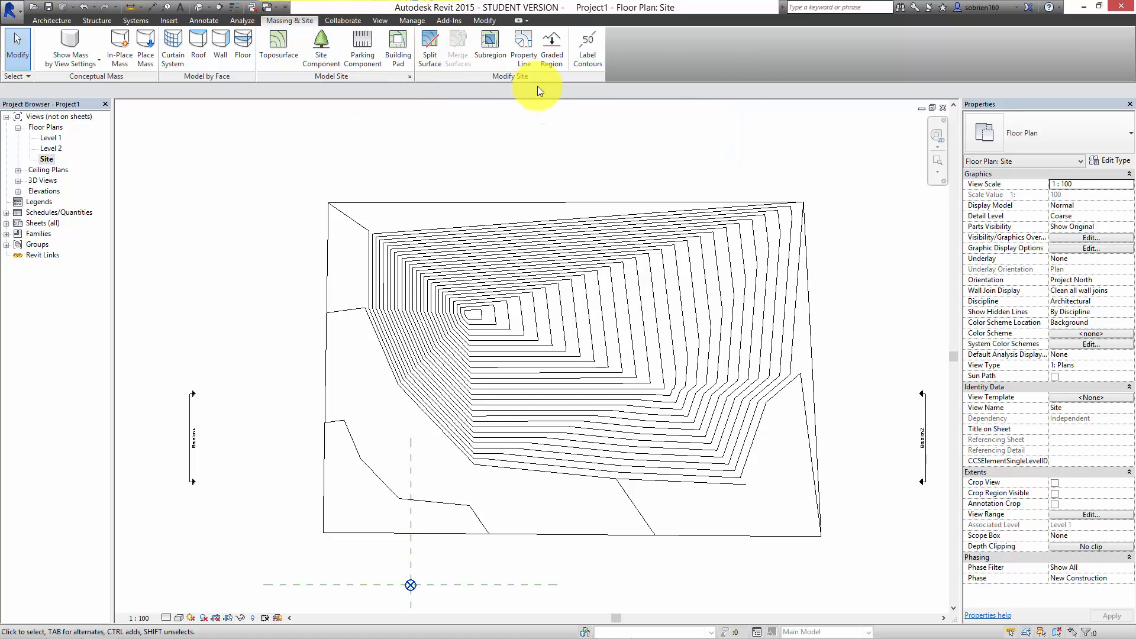
left_click(581, 55)
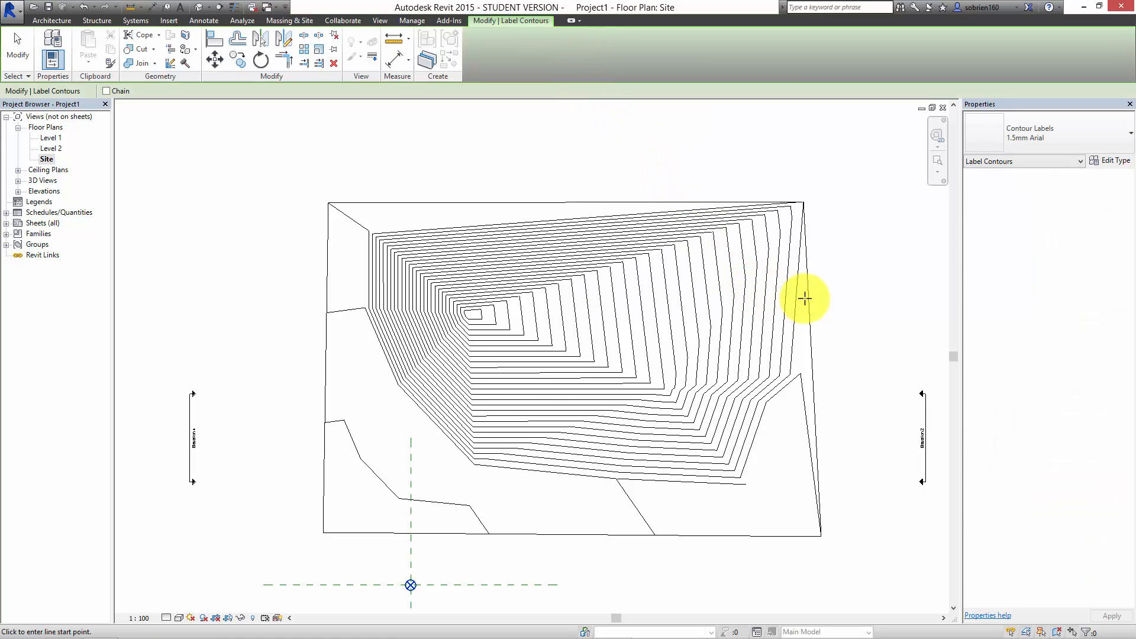
left_click(823, 304)
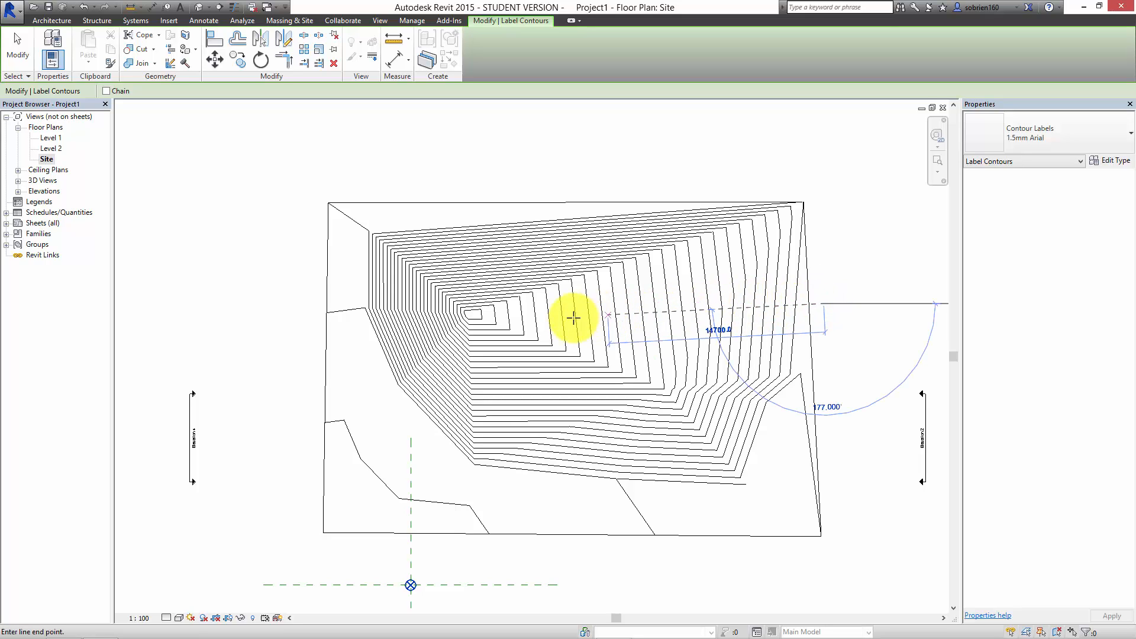
left_click(294, 318)
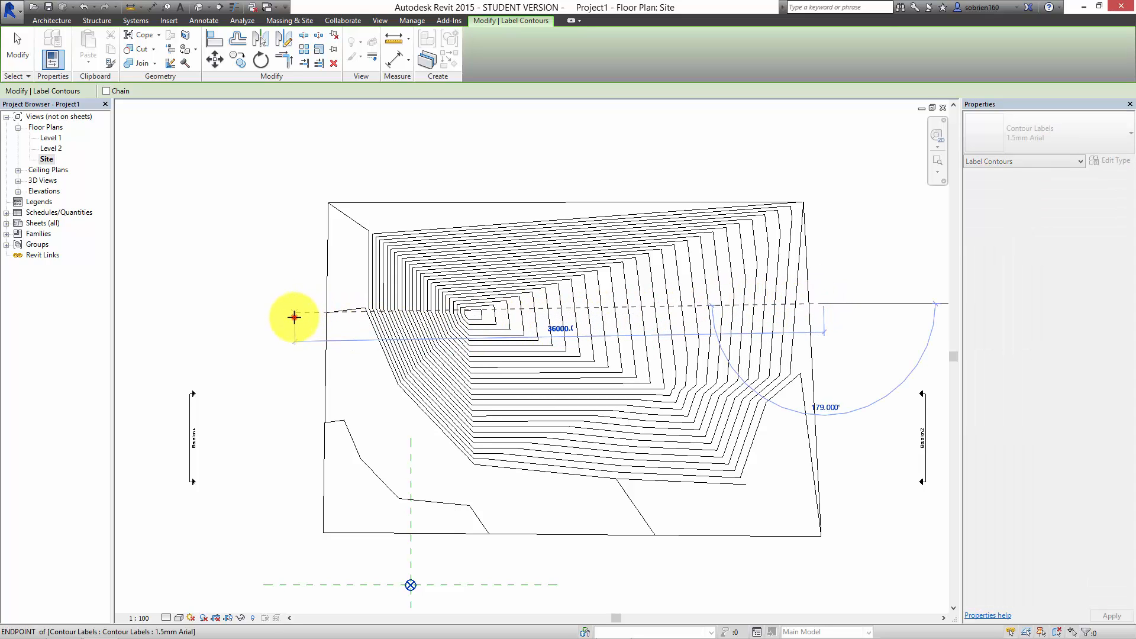
Step: Examine the contour elevation labels along the line from the hill's peak out to the surface's right edge
scroll(584, 305, "up", 5)
scroll(584, 305, "up", 3)
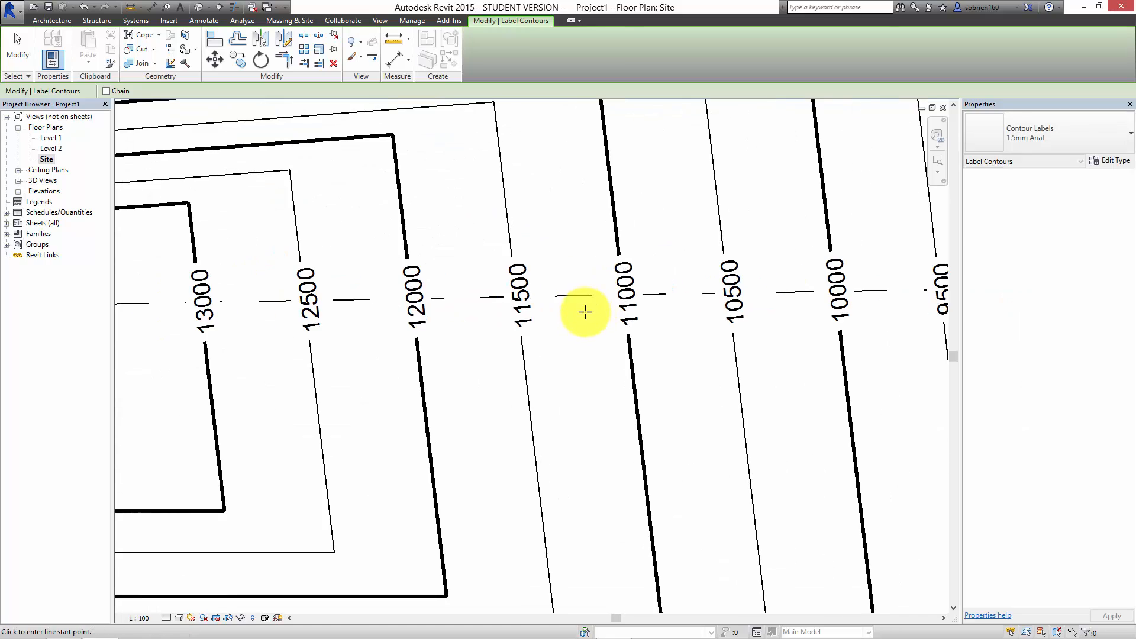
scroll(584, 307, "down", 6)
scroll(550, 343, "down", 6)
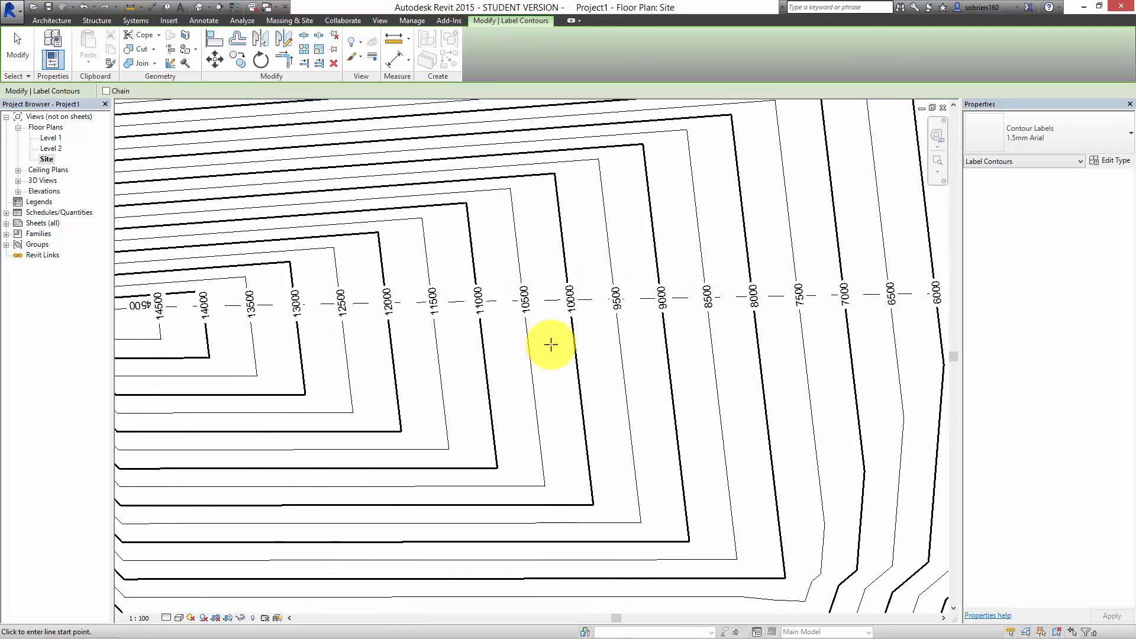
scroll(660, 326, "up", 2)
scroll(660, 326, "up", 3)
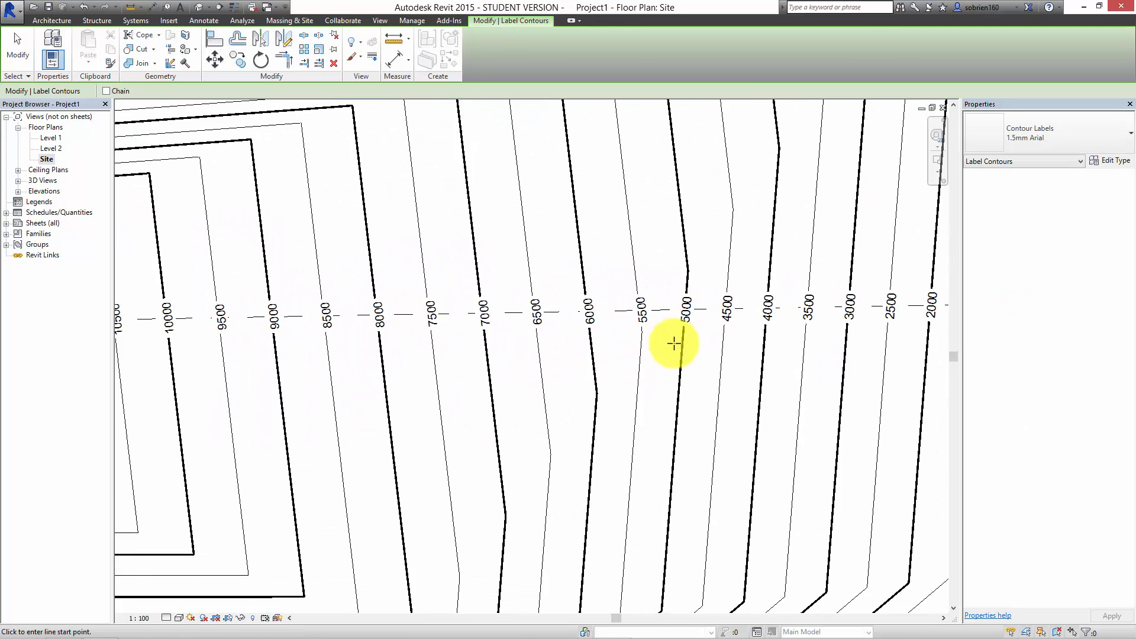
scroll(660, 343, "down", 2)
scroll(652, 347, "up", 1)
scroll(652, 348, "down", 2)
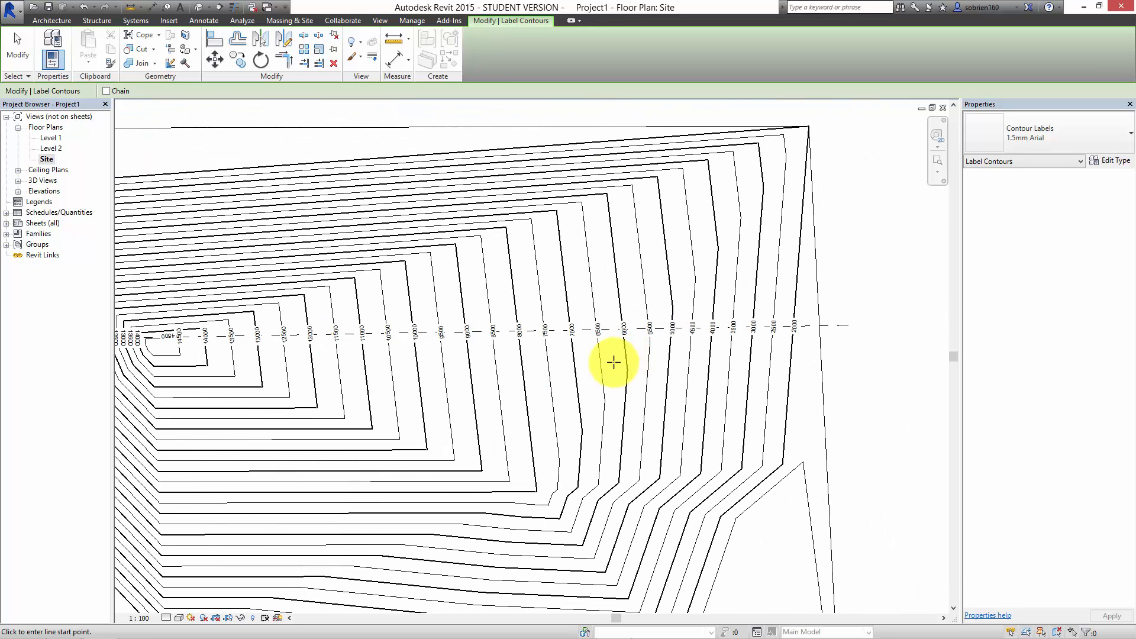
Step: Undo the contour label line that crosses the whole surface in the Site plan and leave the labelling command
scroll(641, 367, "down", 3)
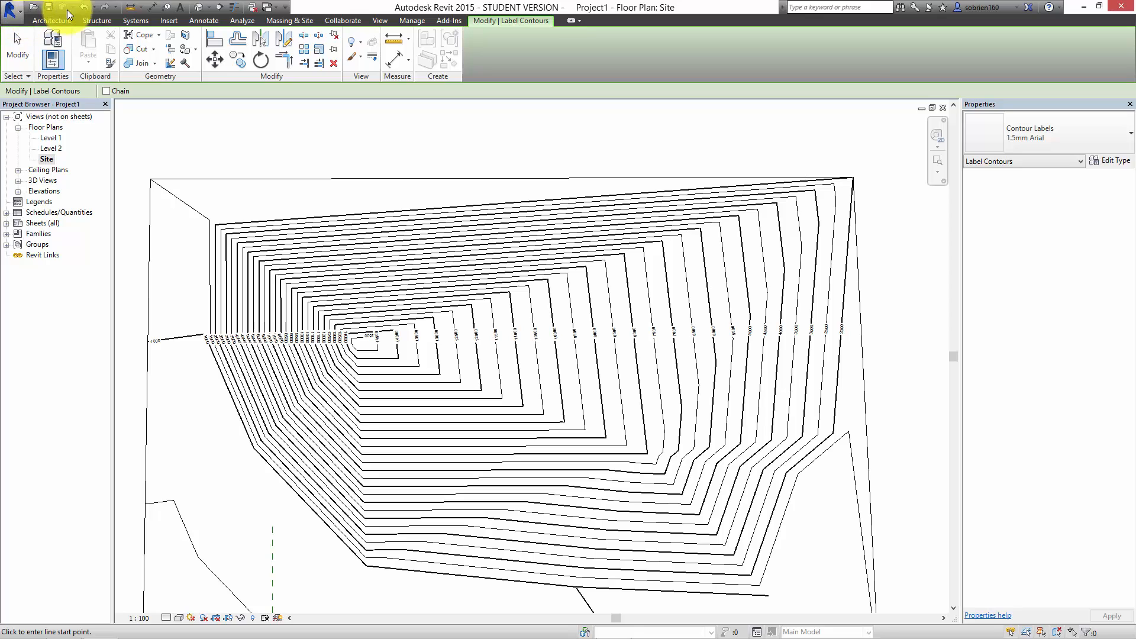
left_click(85, 9)
left_click(348, 164)
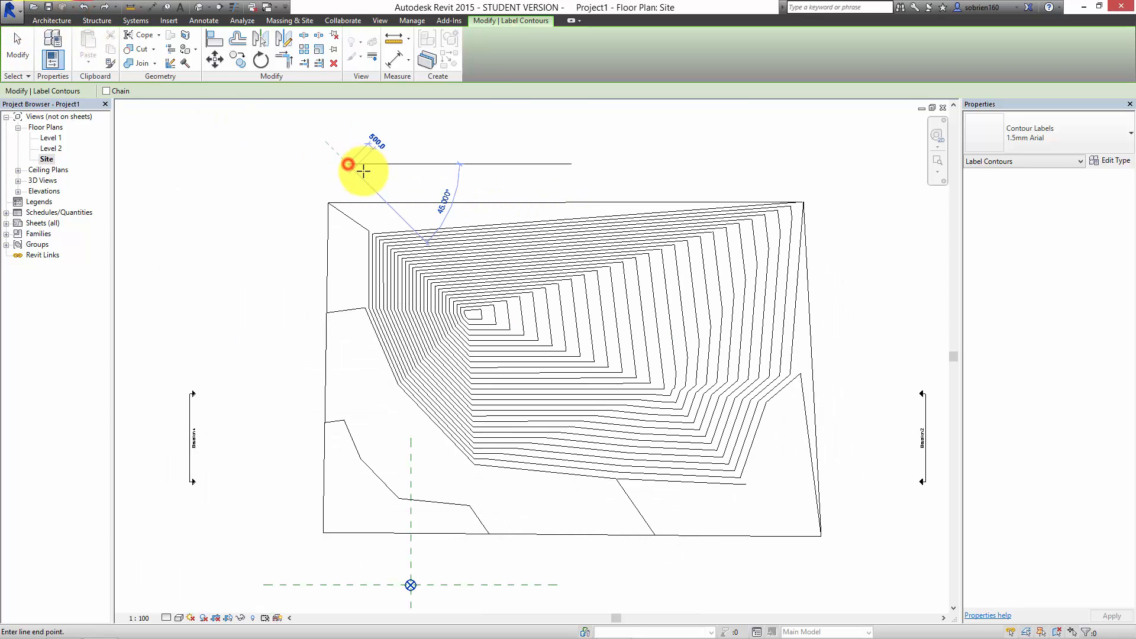
key("Escape")
key("Escape")
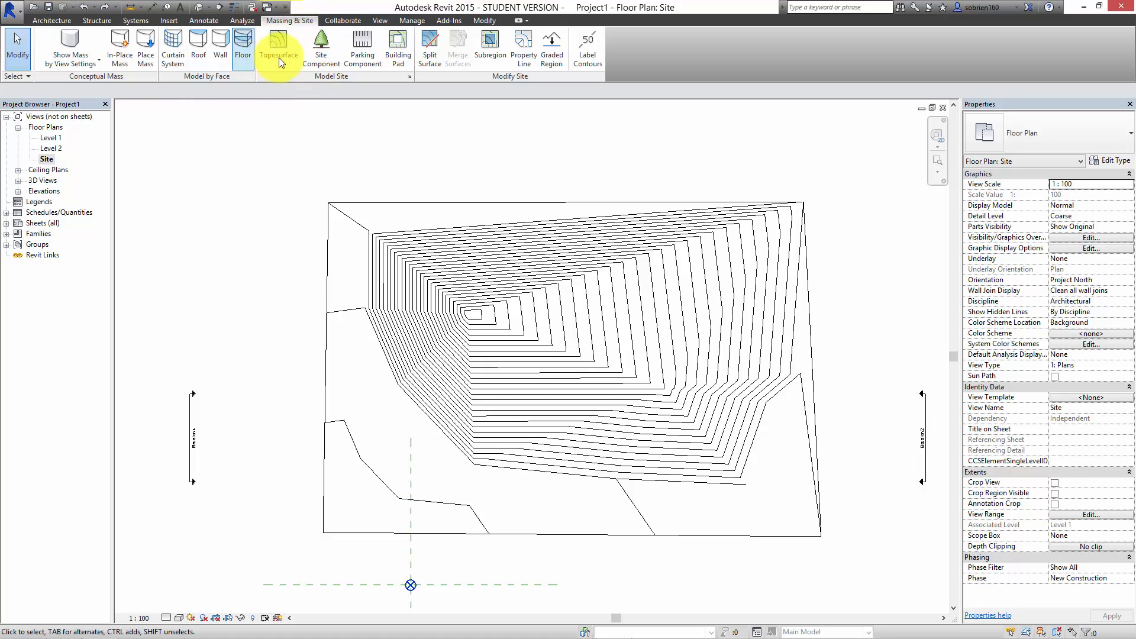
Step: Dismiss the save reminder and label the contours along a line from the surface's right edge to the hill's peak
left_click(586, 46)
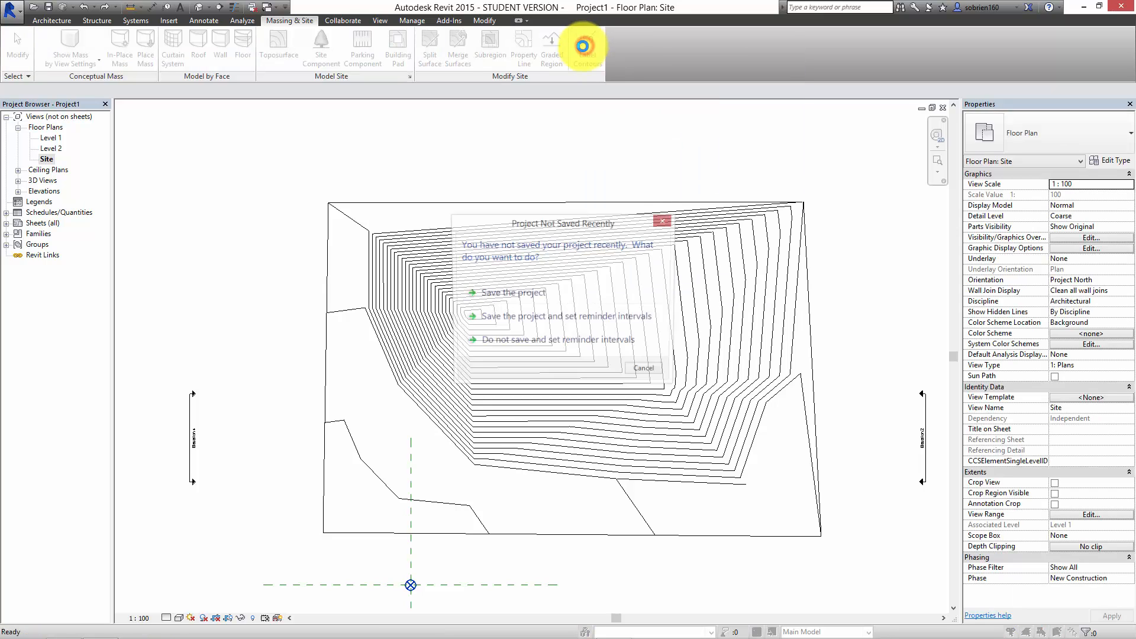
left_click(637, 371)
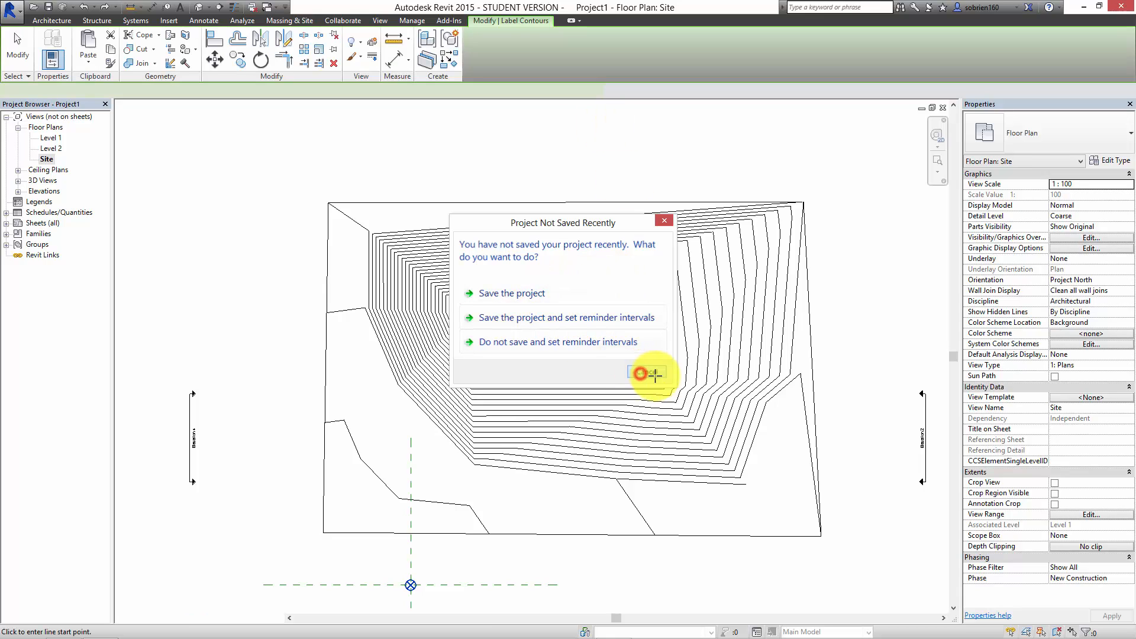
left_click(805, 331)
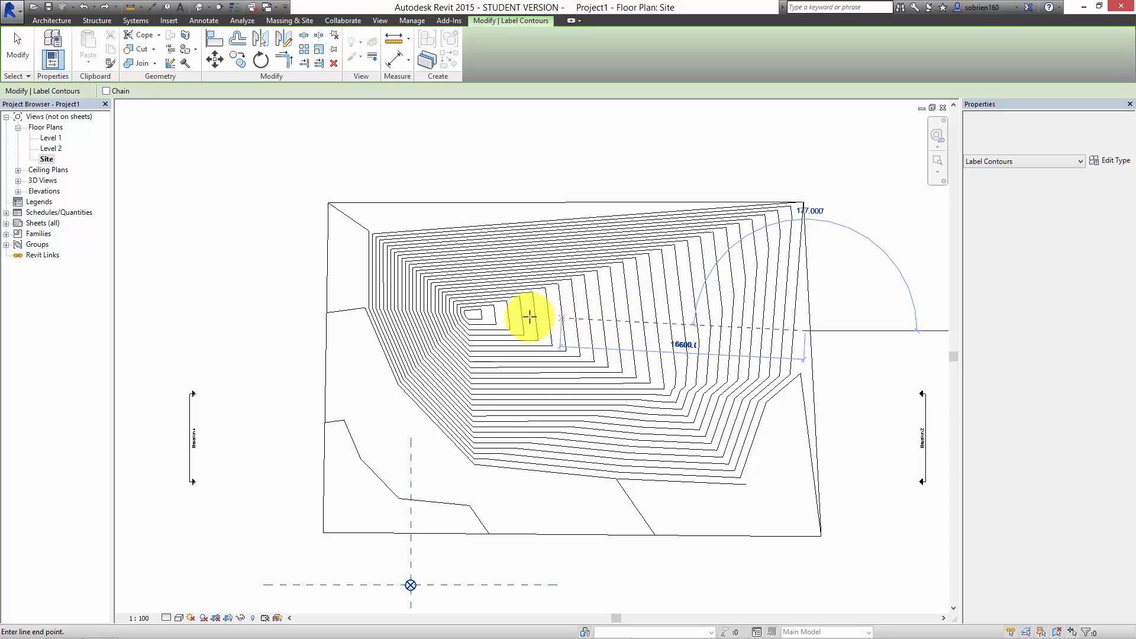
left_click(472, 315)
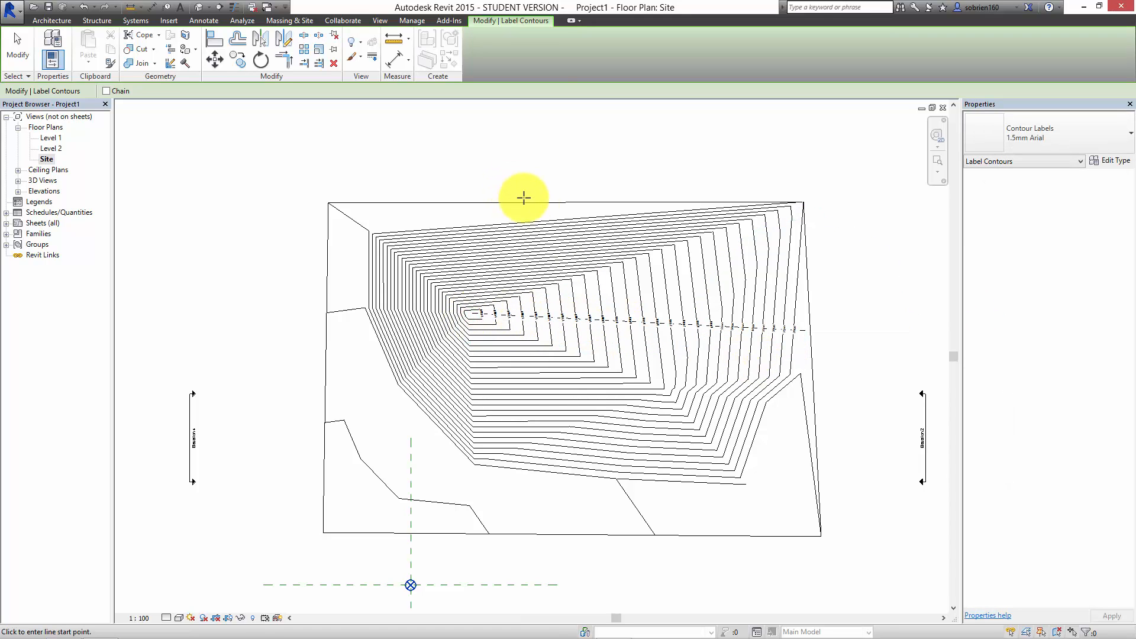
scroll(711, 330, "up", 5)
scroll(708, 326, "up", 2)
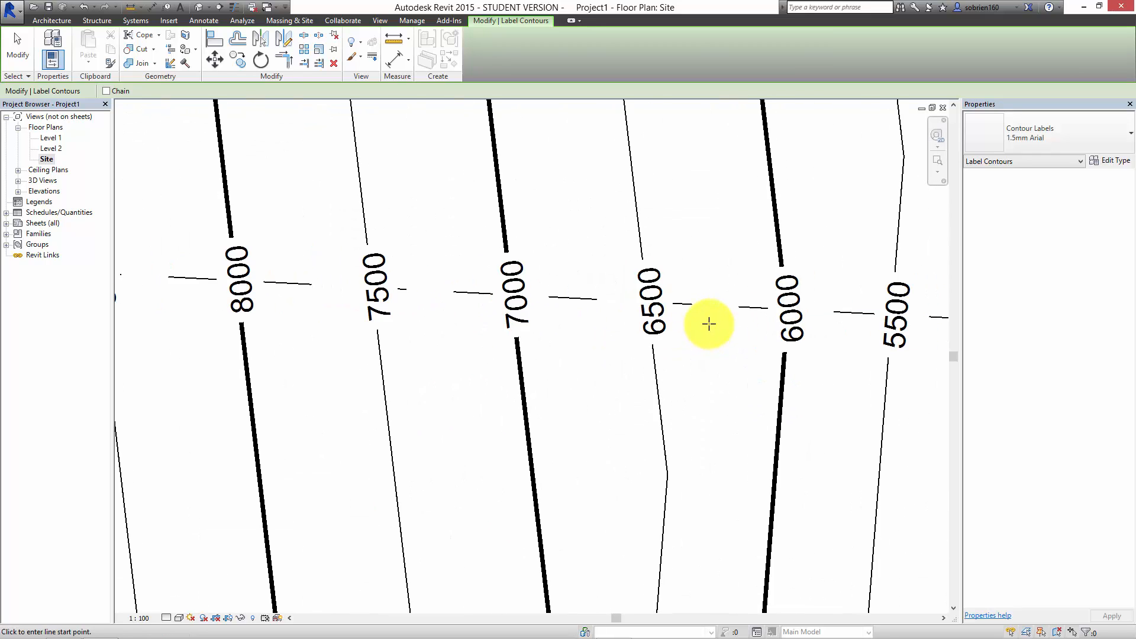
scroll(705, 324, "down", 7)
scroll(703, 321, "down", 2)
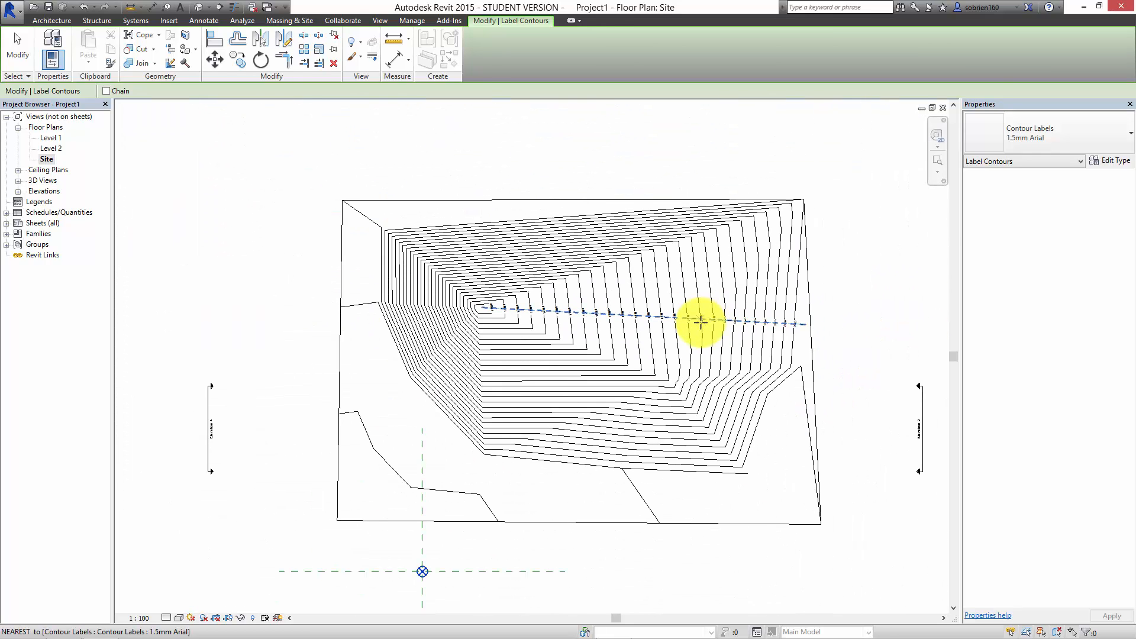
scroll(701, 321, "up", 1)
key("Escape")
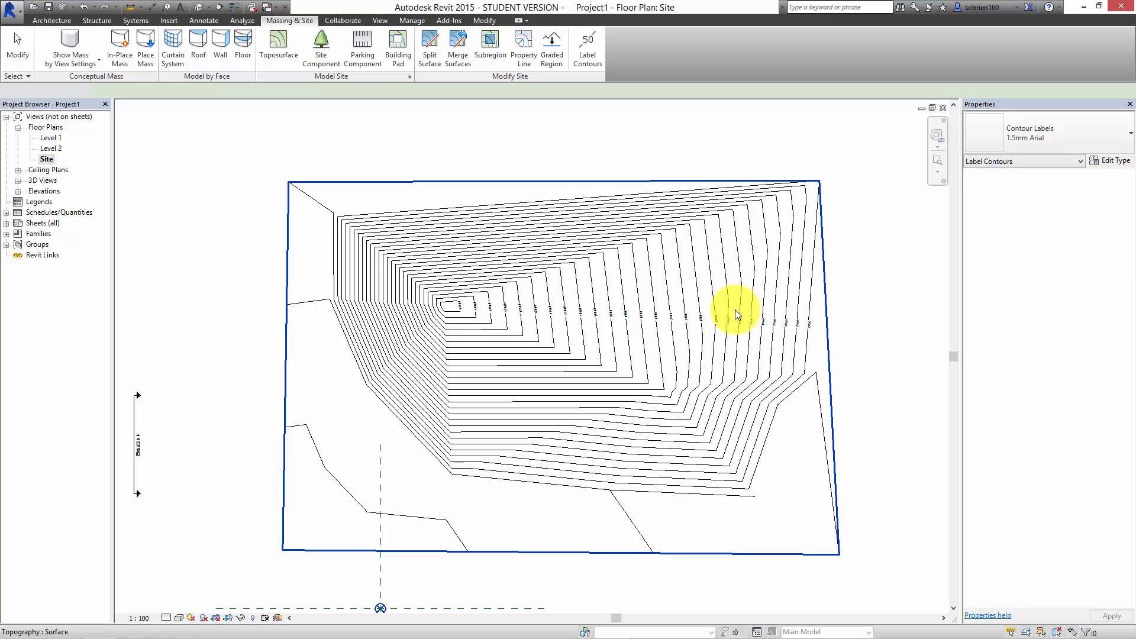
key("Escape")
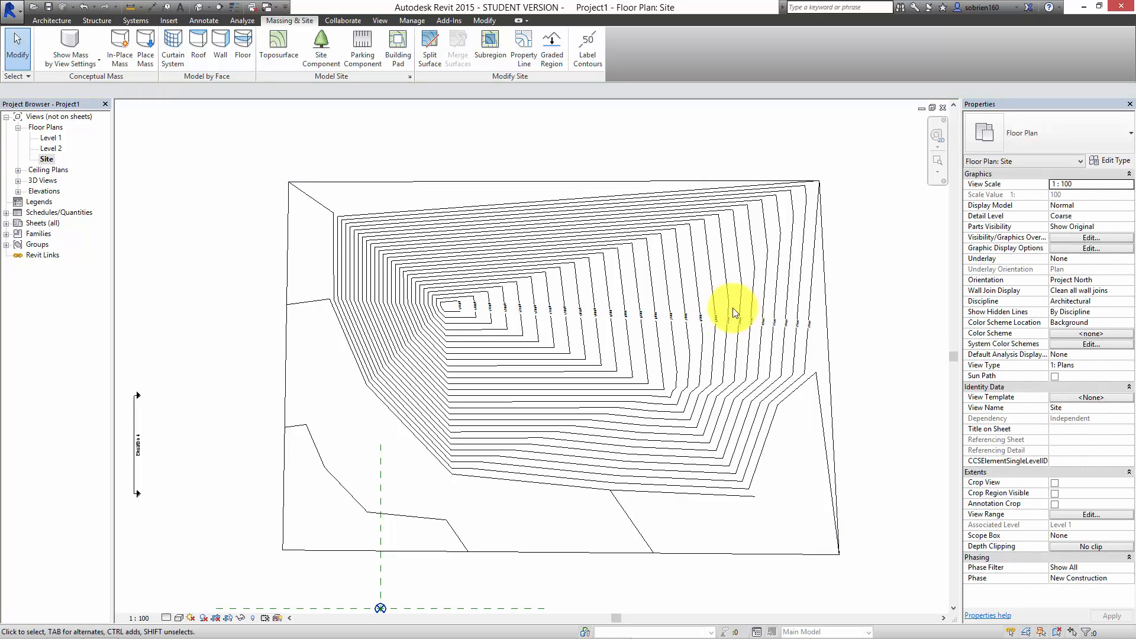
scroll(734, 312, "up", 5)
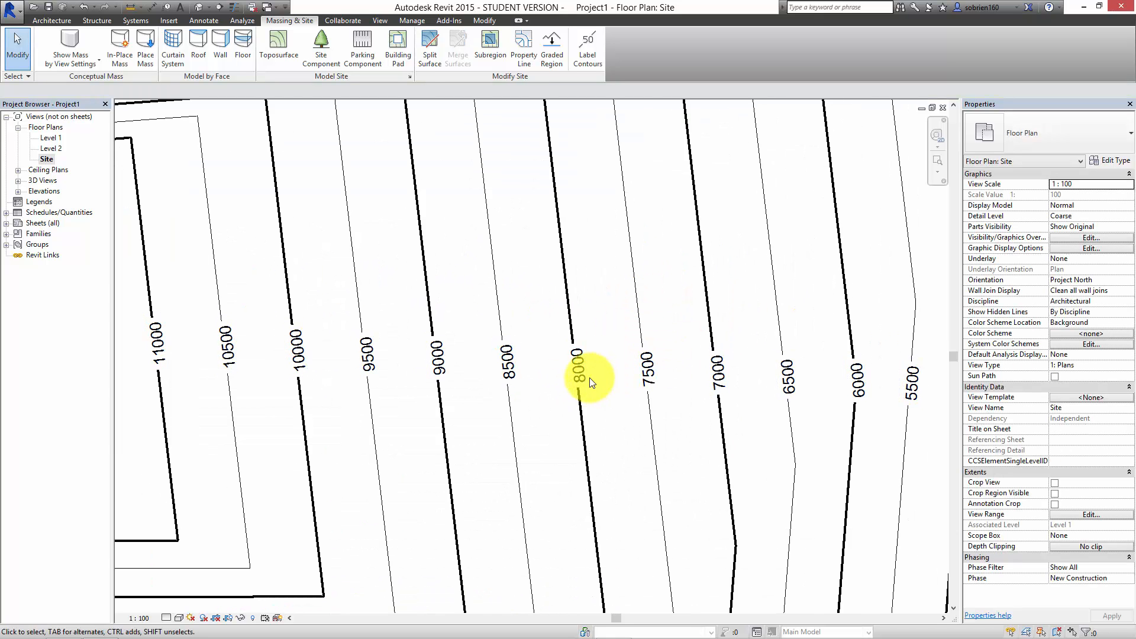
scroll(524, 376, "down", 5)
mouse_move(593, 448)
middle_mouse_down()
mouse_move(598, 419)
mouse_move(599, 431)
middle_mouse_up()
left_click(757, 349)
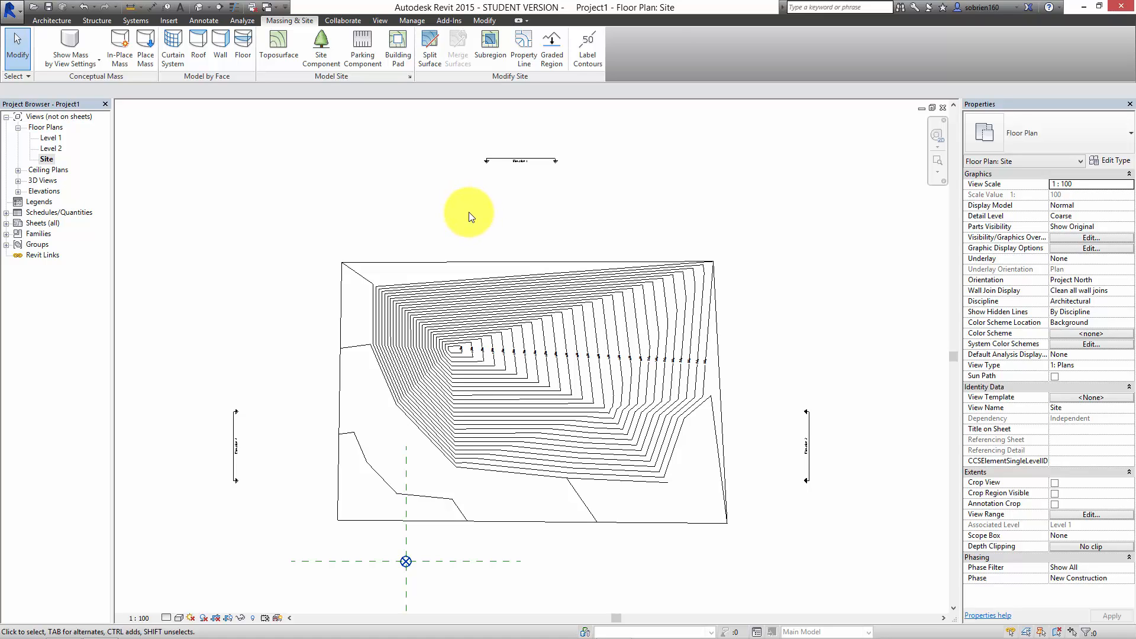
mouse_move(891, 635)
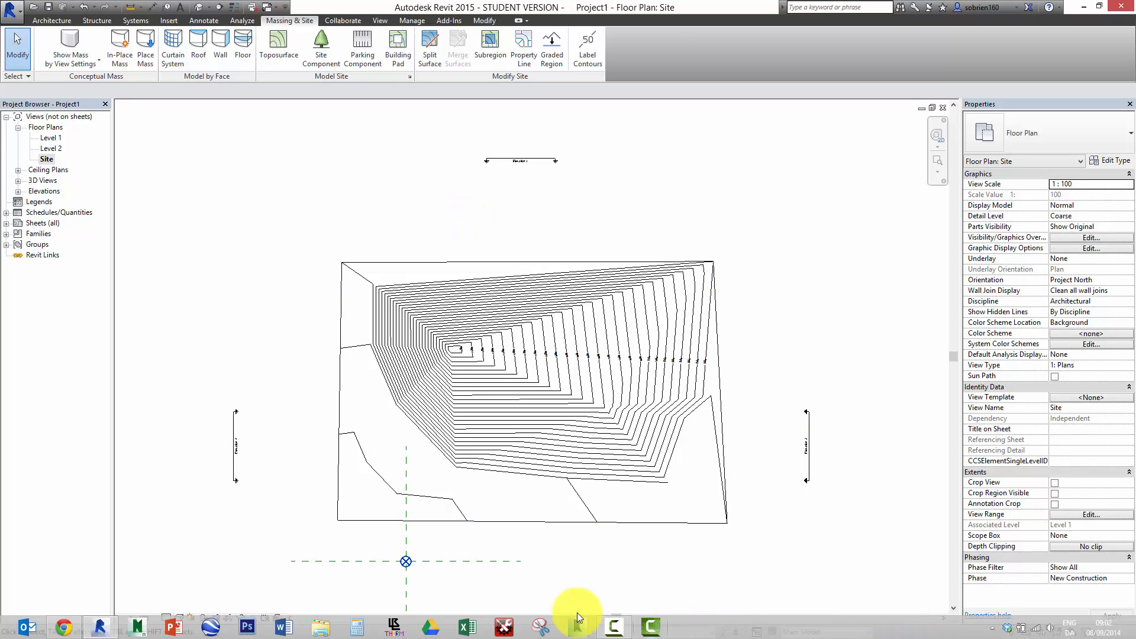
left_click(614, 626)
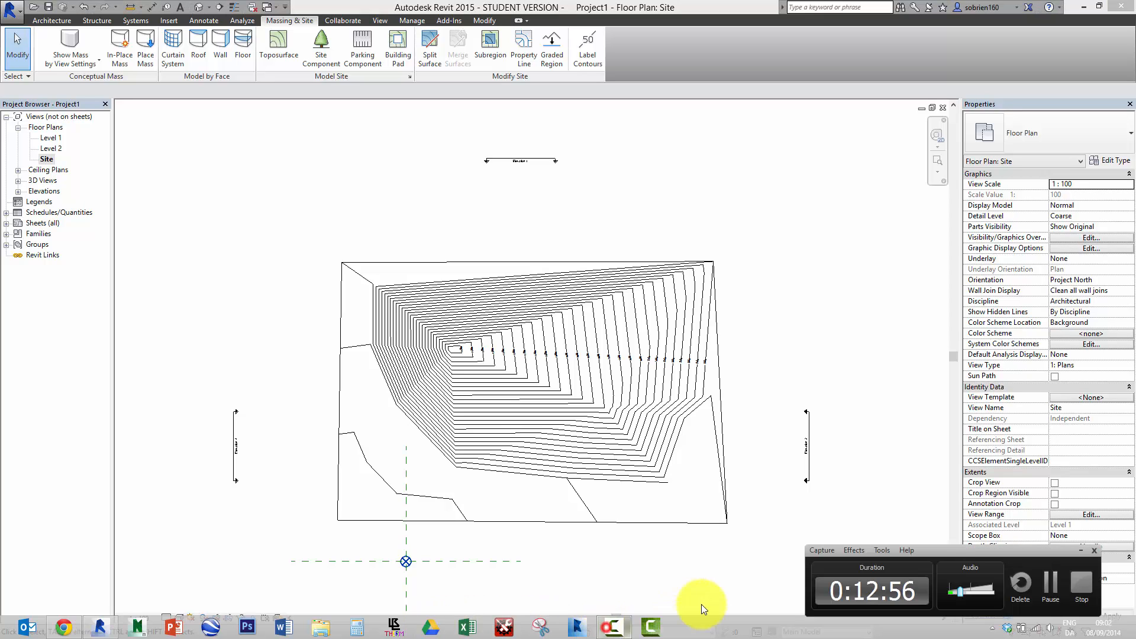
left_click(763, 502)
scroll(675, 391, "up", 5)
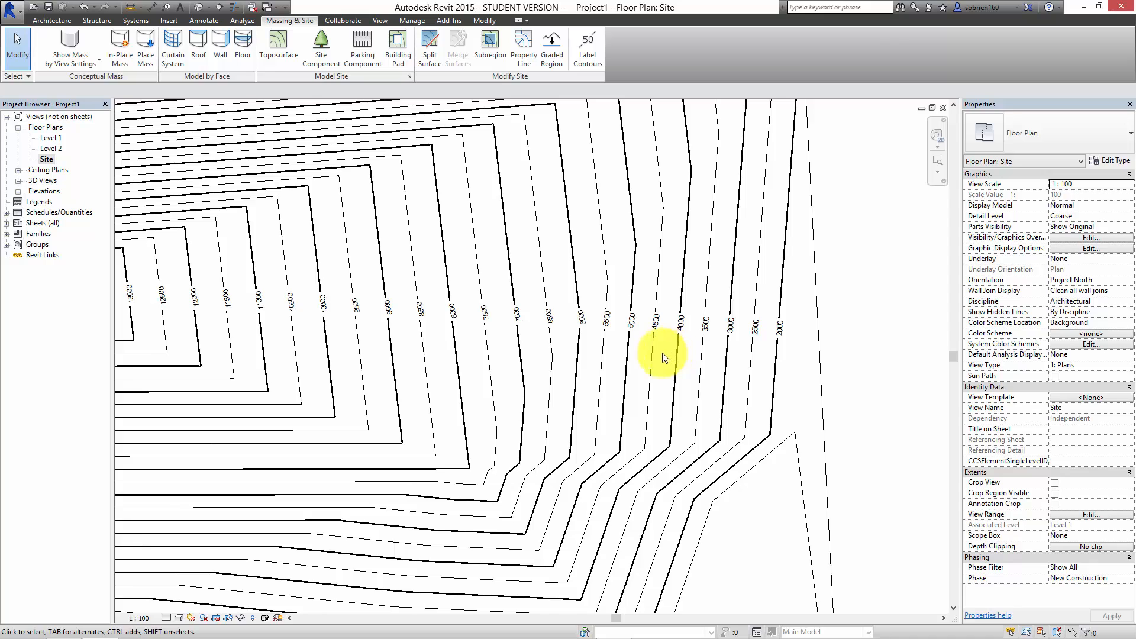
scroll(657, 364, "down", 5)
left_click(733, 322)
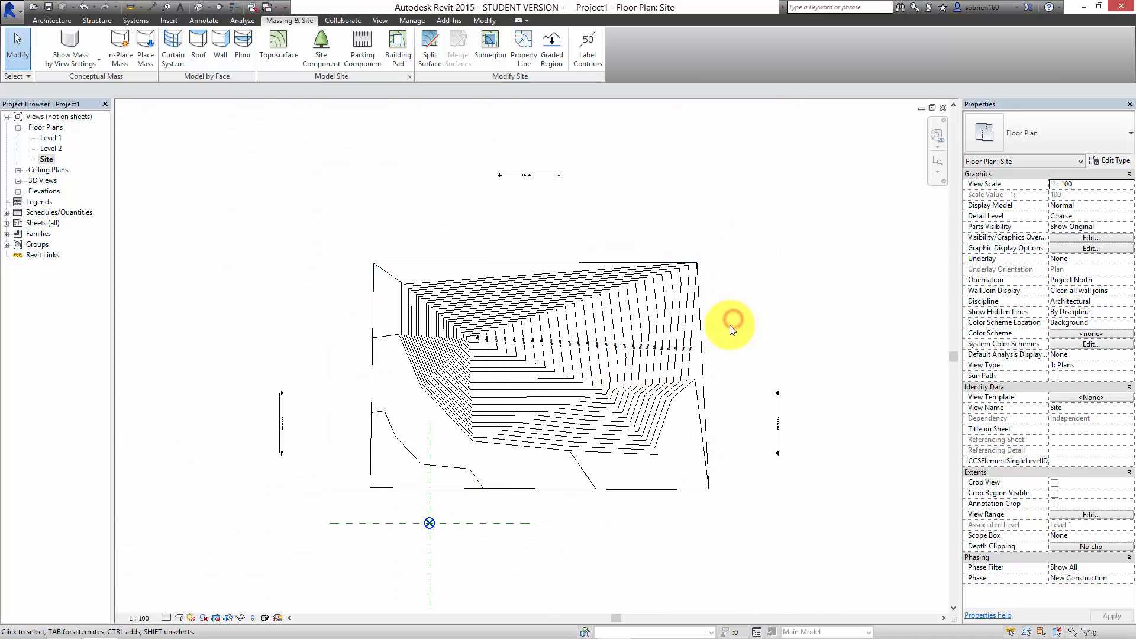
left_click(694, 296)
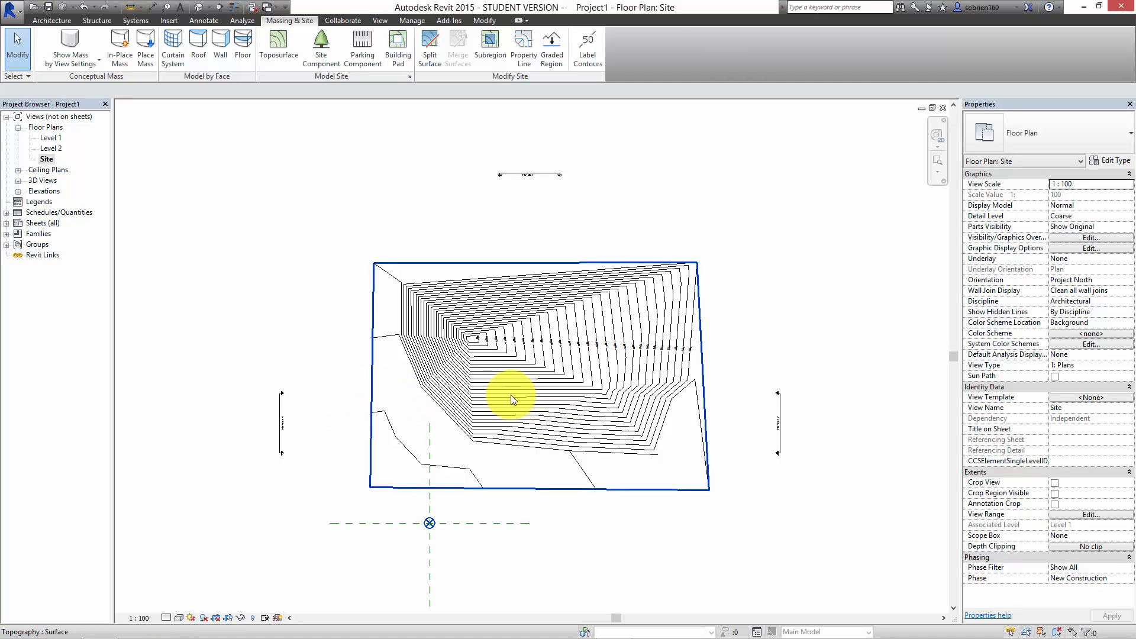
Step: Turn on shadows in the Site plan and set the sun settings' solar study to Still
left_click(204, 618)
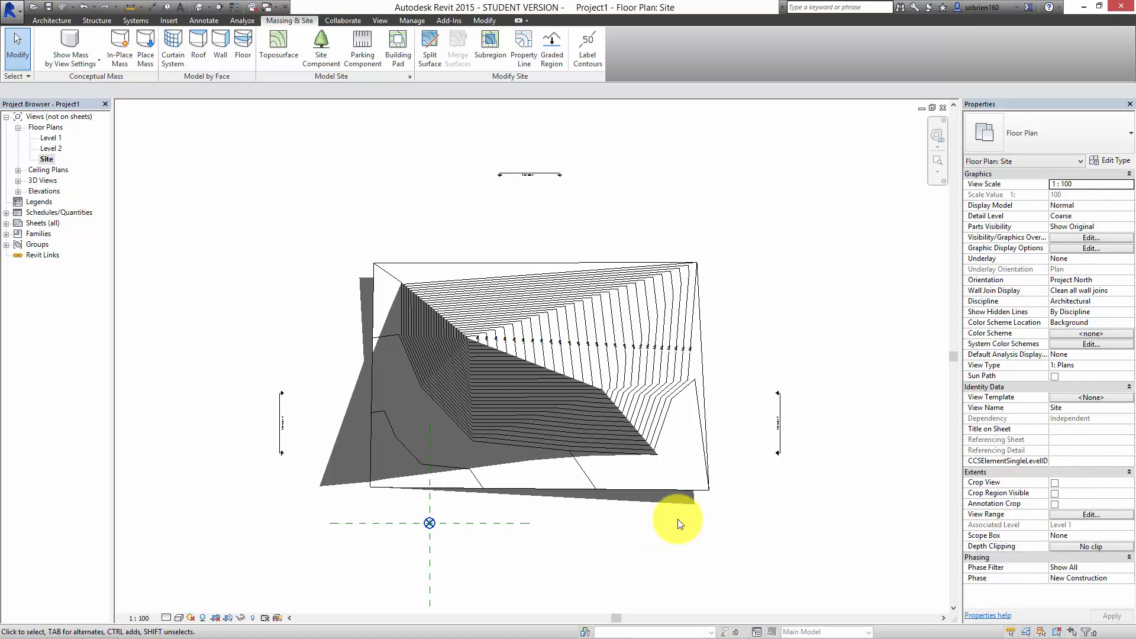
left_click(190, 618)
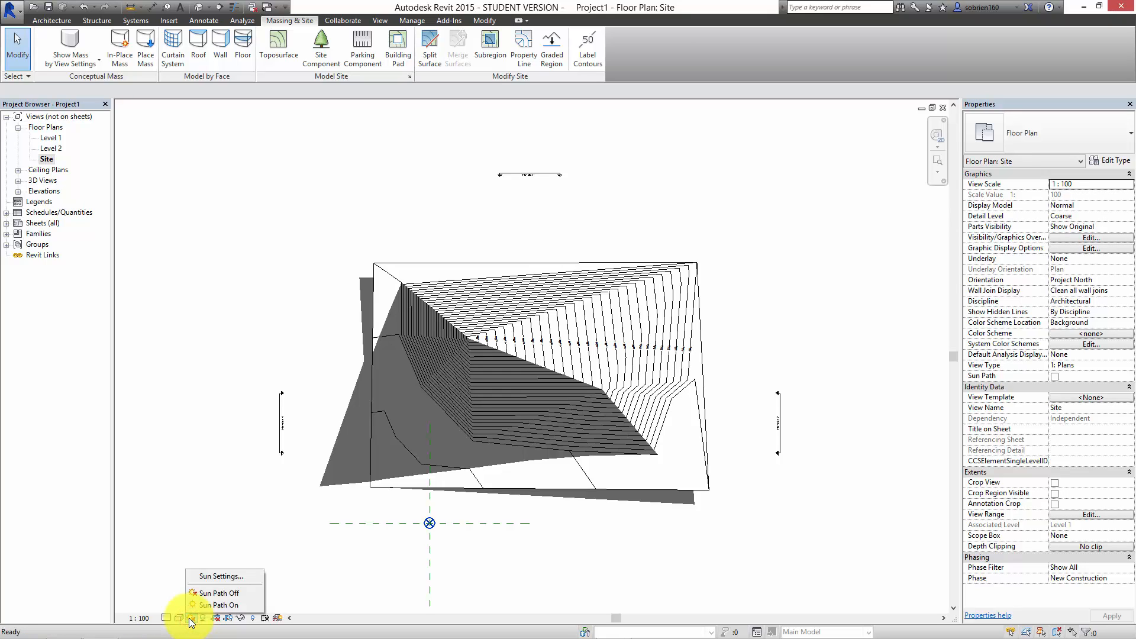
left_click(202, 577)
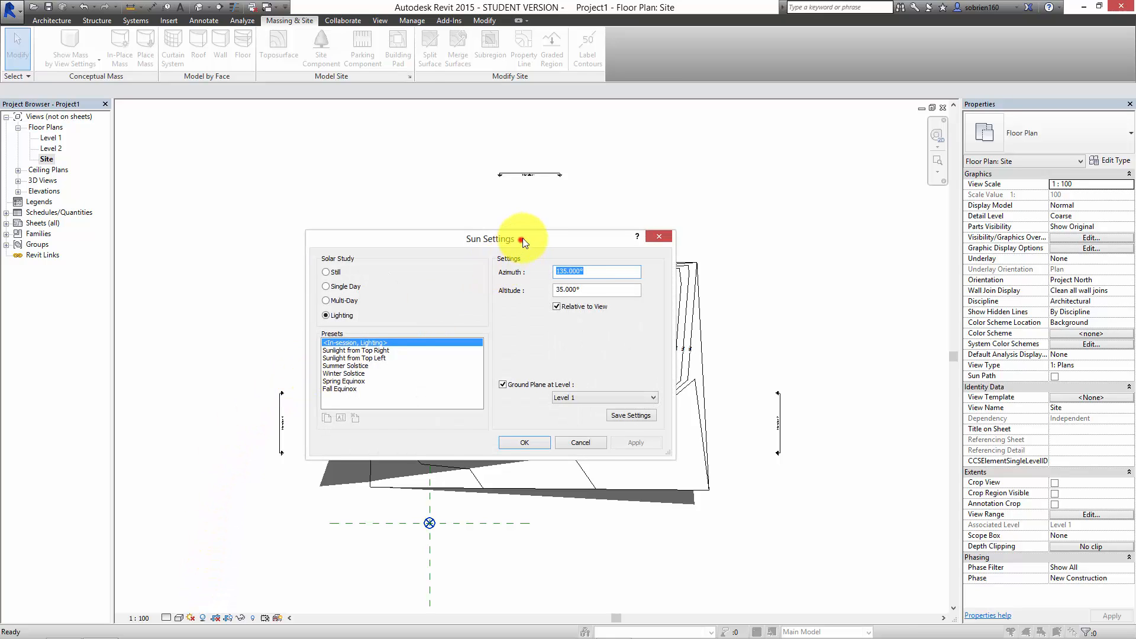
left_click_drag(524, 238, 553, 219)
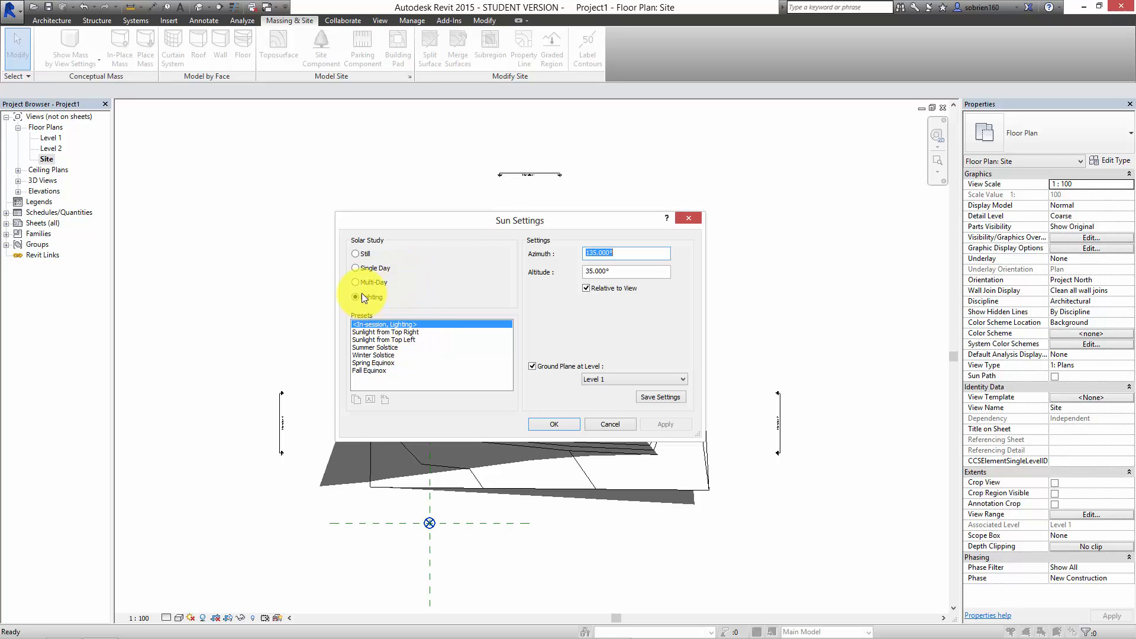
left_click(356, 254)
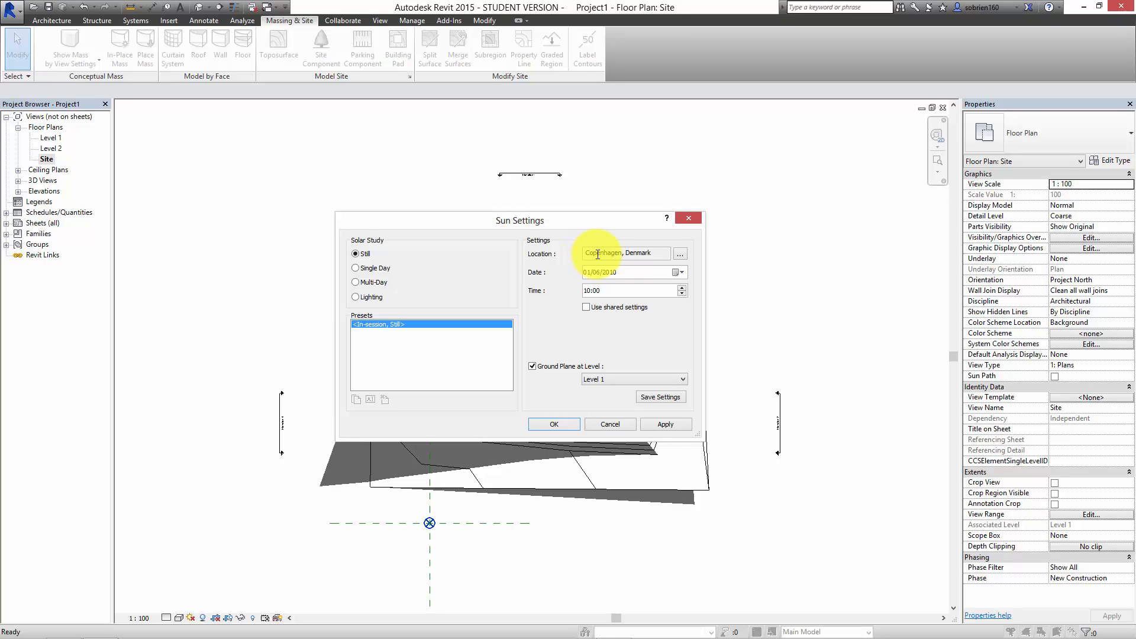
Step: Open the project location settings and browse the map from Copenhagen to the Trikkala area in Greece
left_click(680, 254)
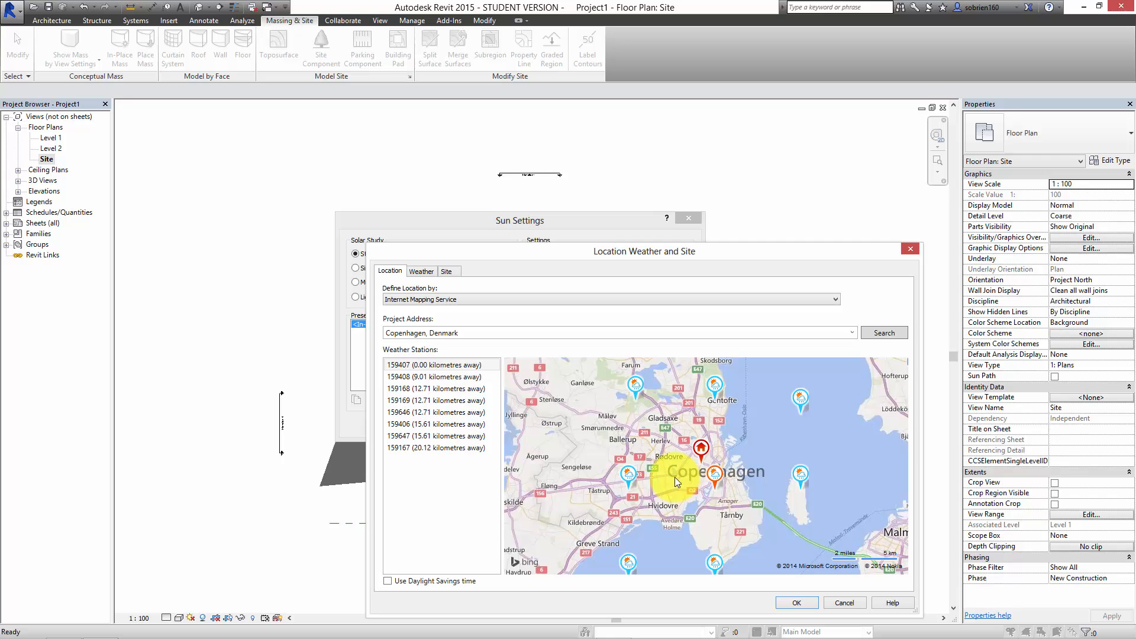
scroll(675, 477, "down", 4)
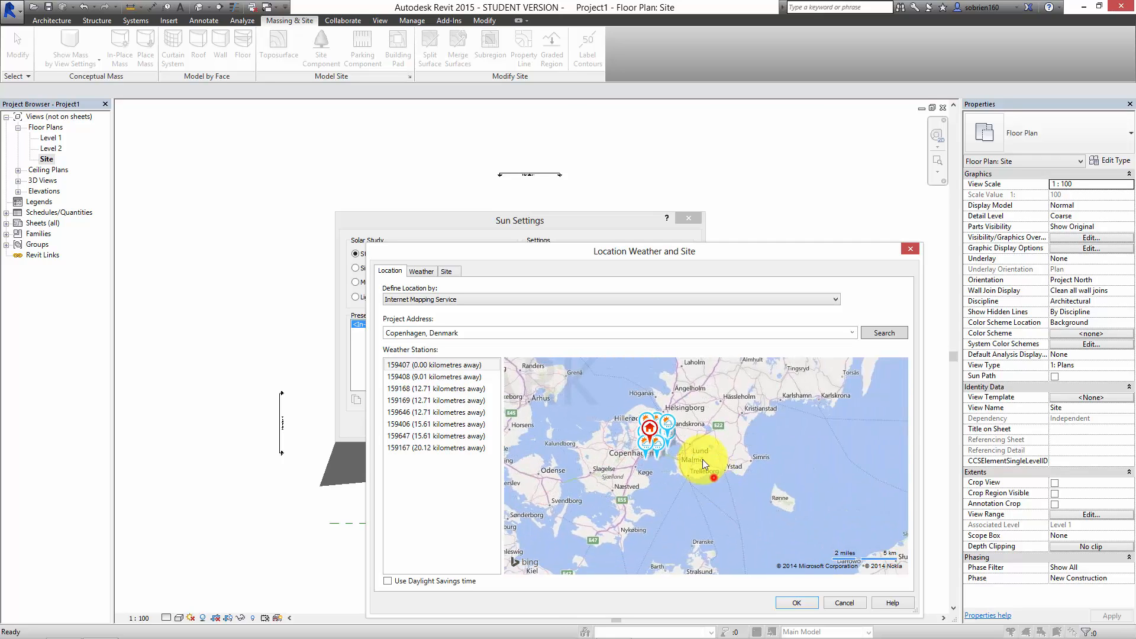
left_click_drag(703, 459, 664, 379)
left_click_drag(697, 492, 670, 361)
left_click_drag(667, 474, 642, 322)
mouse_move(672, 478)
left_mouse_down()
mouse_move(654, 422)
mouse_move(568, 290)
left_mouse_up()
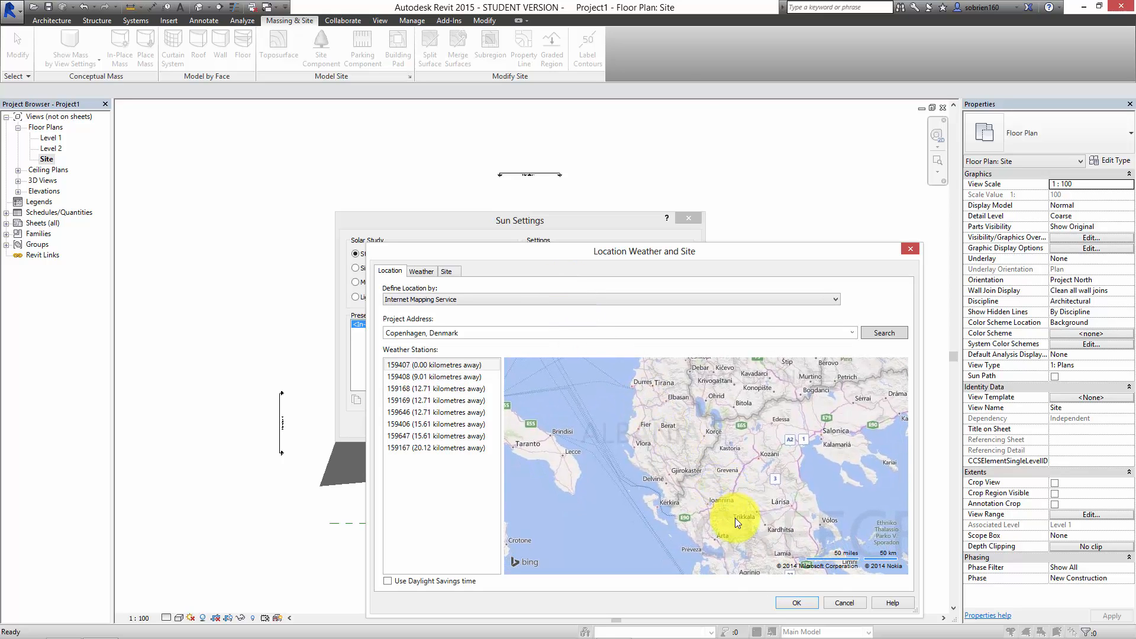
scroll(754, 534, "up", 1)
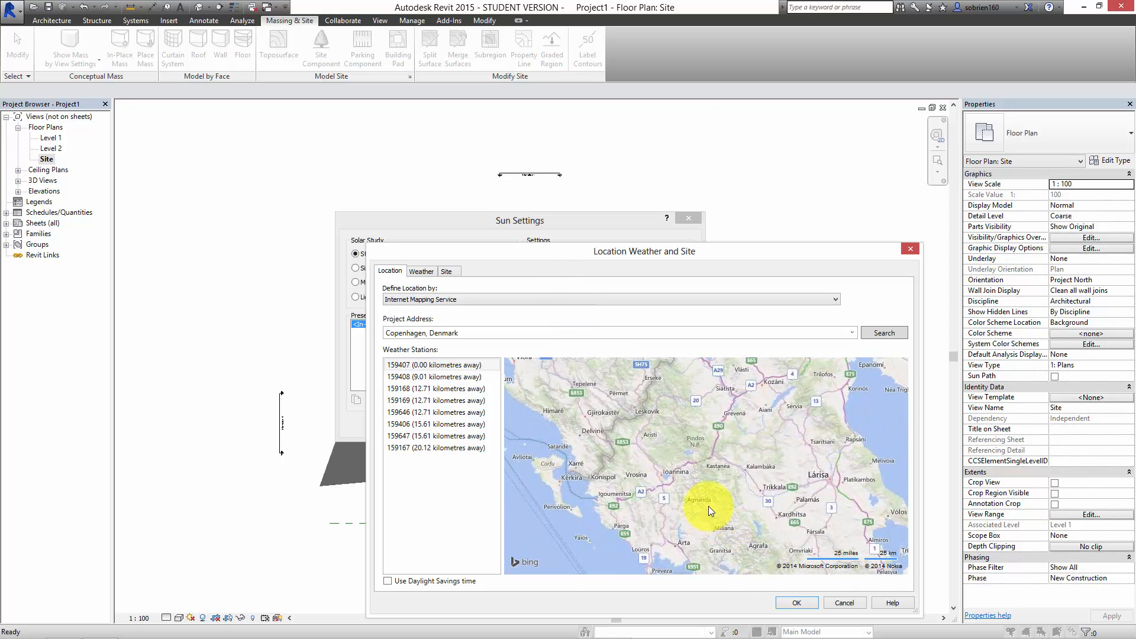
left_click_drag(712, 499, 697, 483)
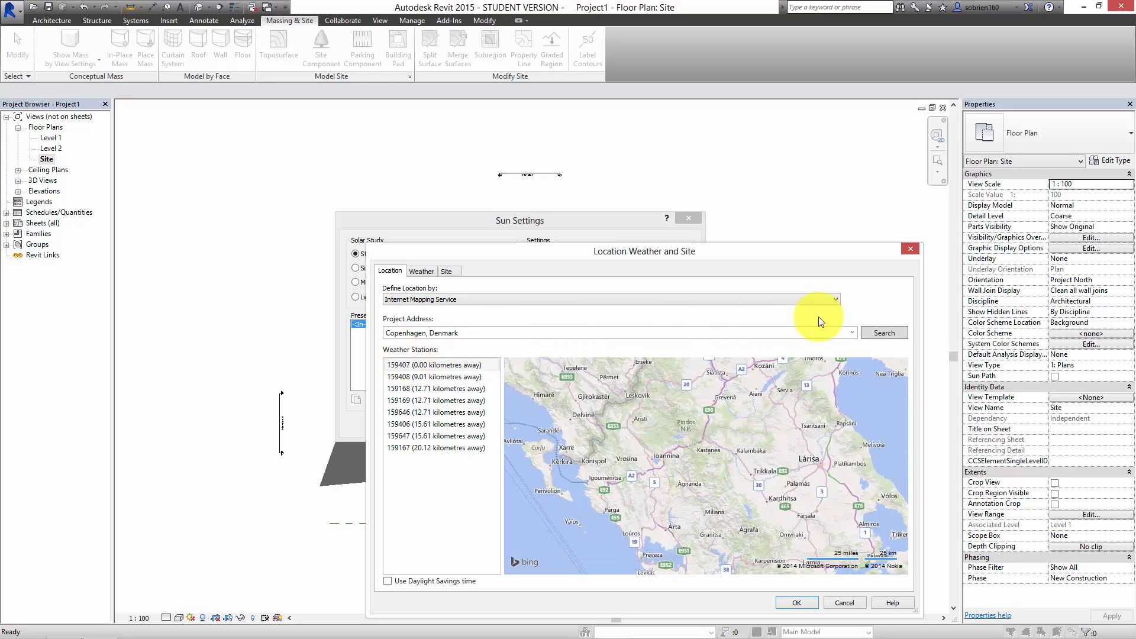
left_click(852, 332)
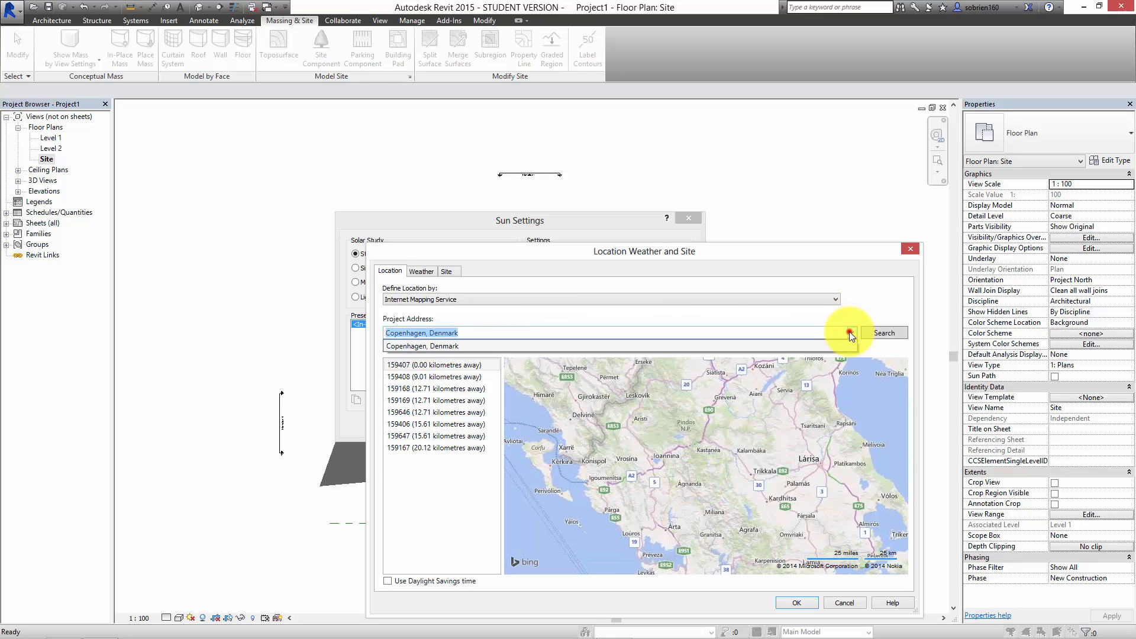
left_click(849, 332)
double_click(737, 474)
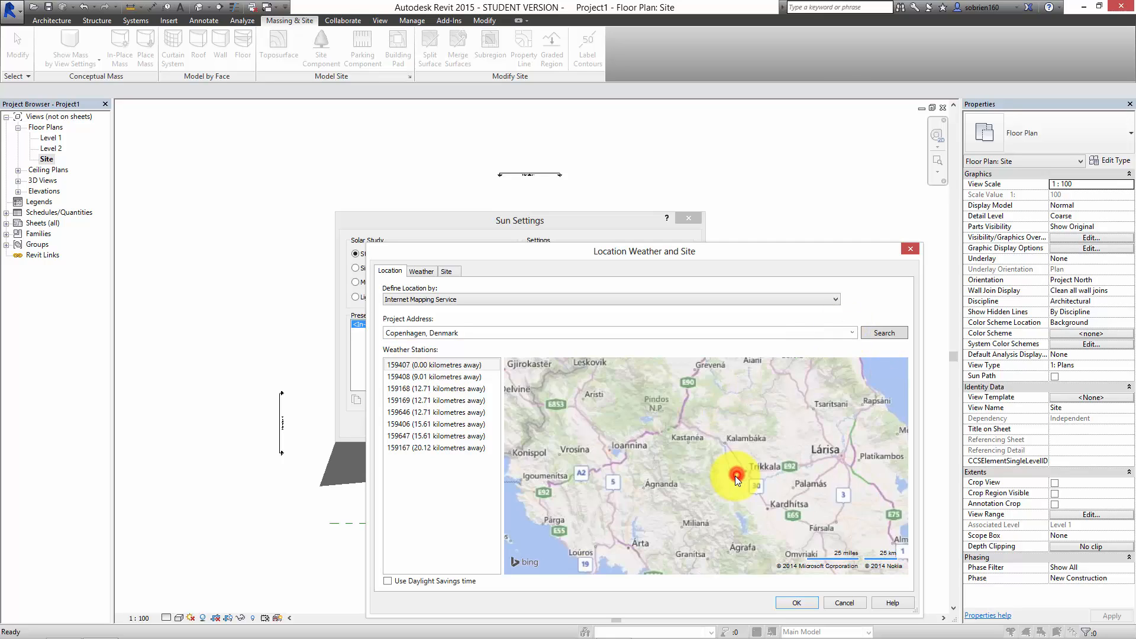
left_click_drag(733, 471, 730, 460)
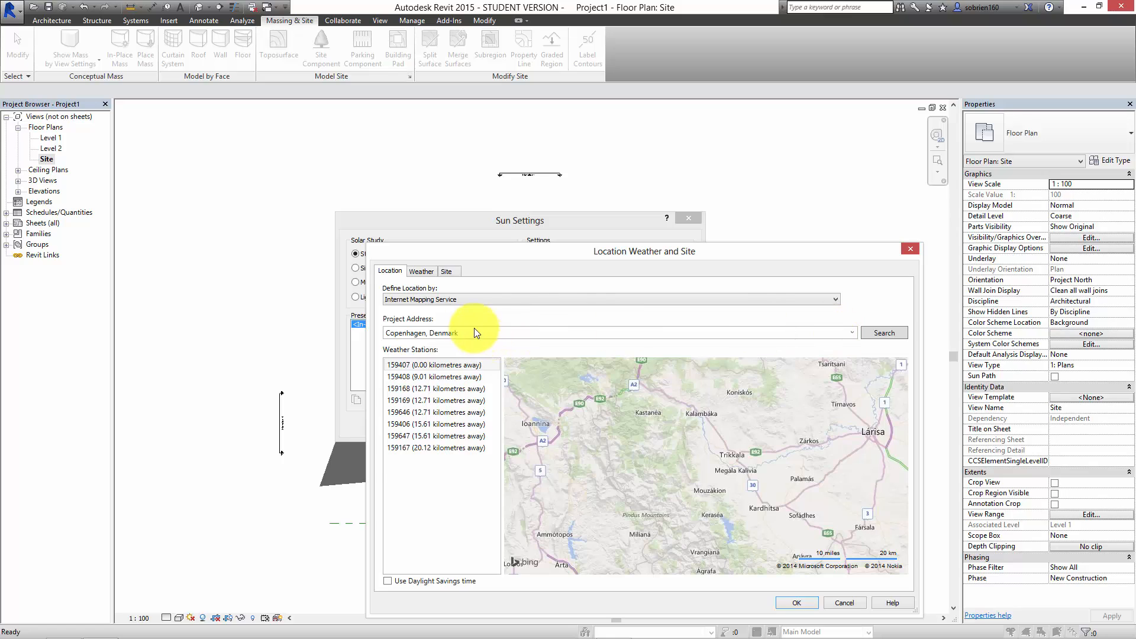
Step: Search the project address for "trikkala" and choose the suggested Trikkala, Greece as the location
left_click_drag(471, 332, 359, 330)
type("tri")
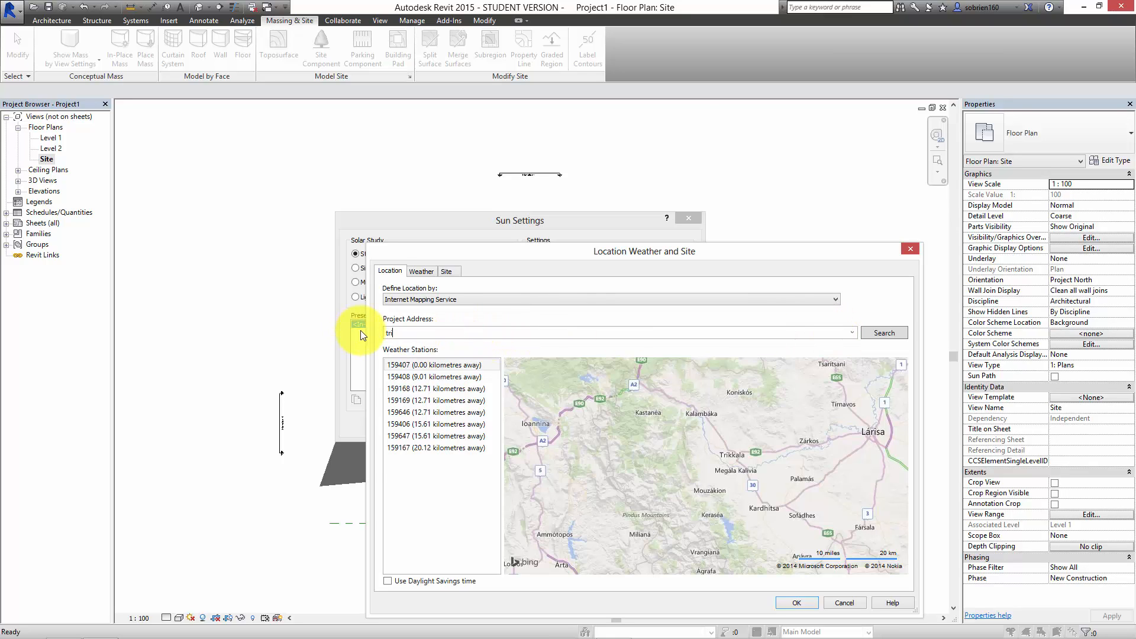
type("kkala")
key("Return")
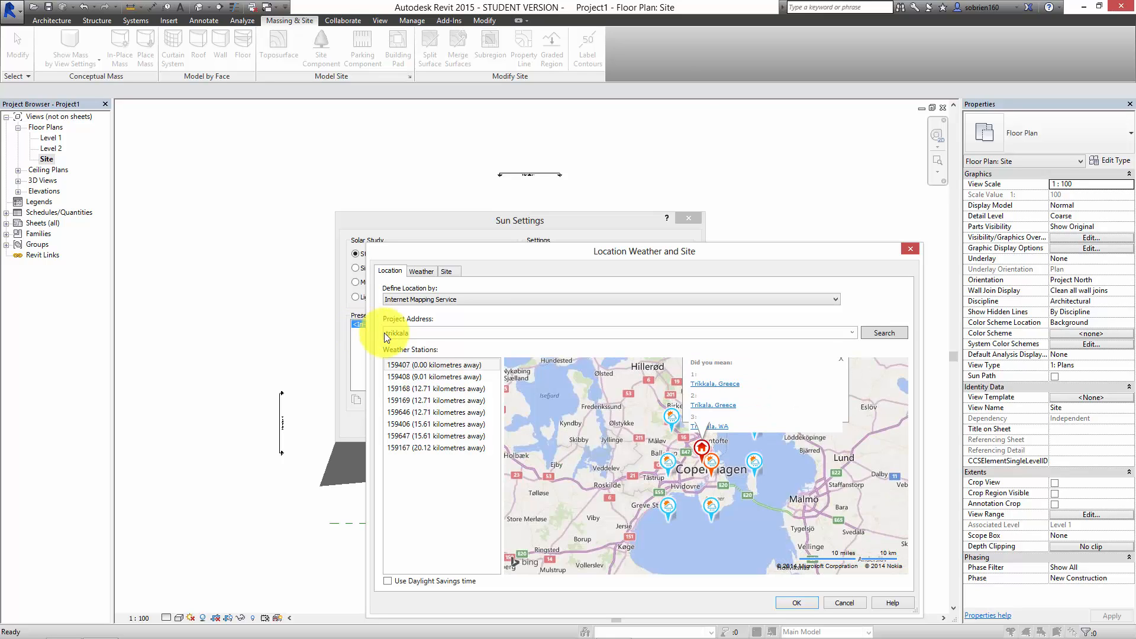
mouse_move(698, 448)
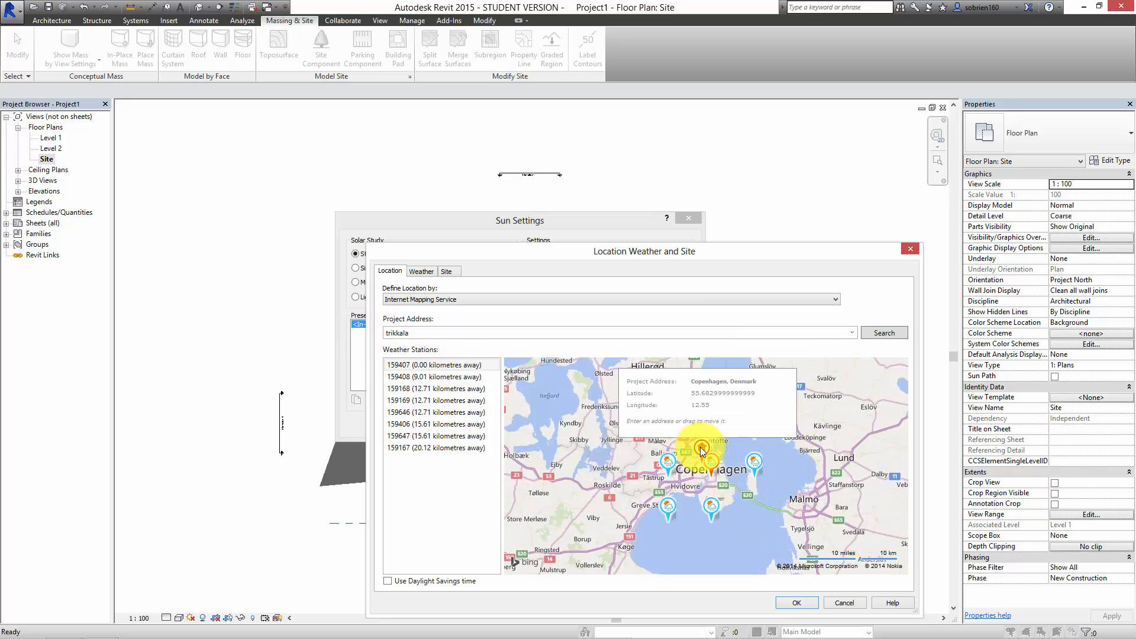
double_click(569, 332)
left_click(879, 334)
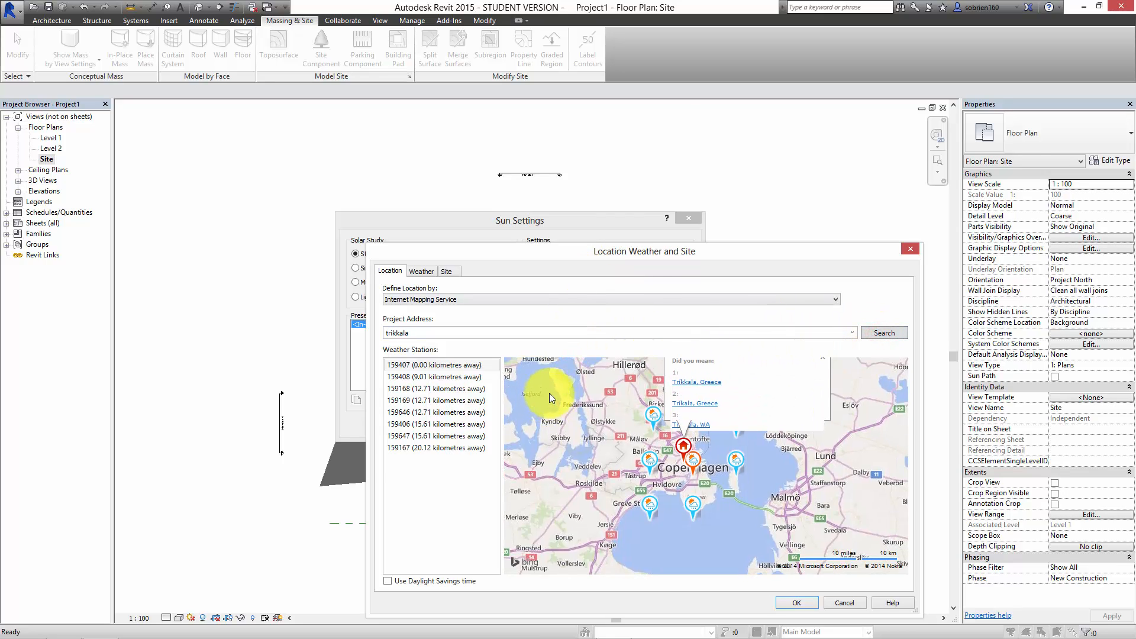
left_click(688, 400)
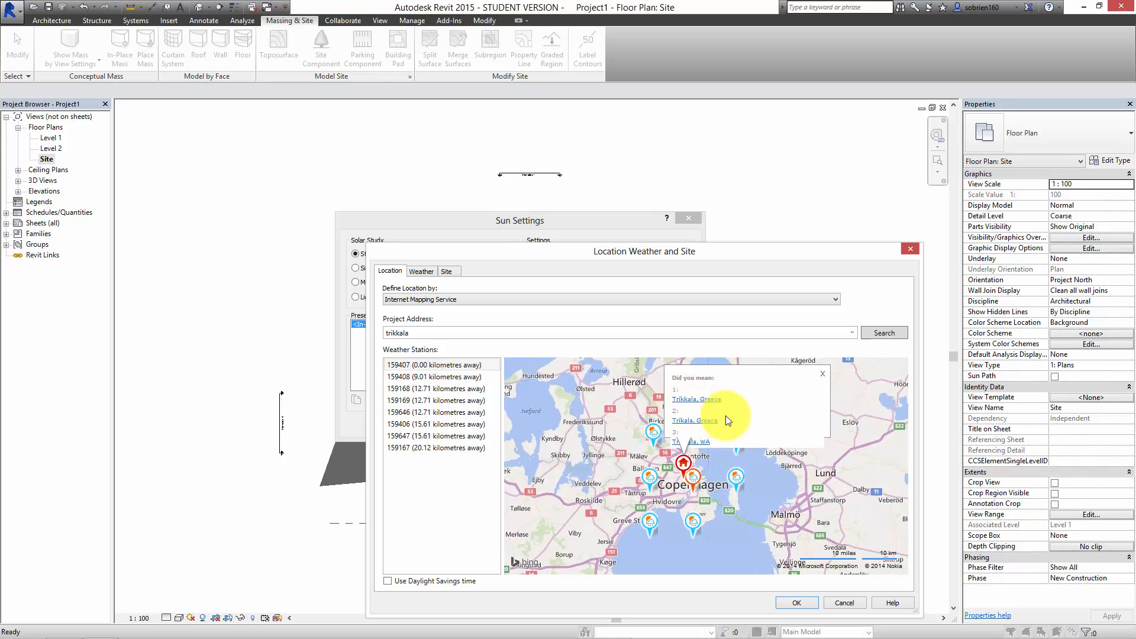
mouse_move(768, 482)
left_mouse_down()
mouse_move(782, 475)
mouse_move(762, 483)
left_mouse_up()
Step: Move the project location pin southwest of Trikkala to about latitude 39.4922 and longitude 21.6065
scroll(748, 478, "up", 3)
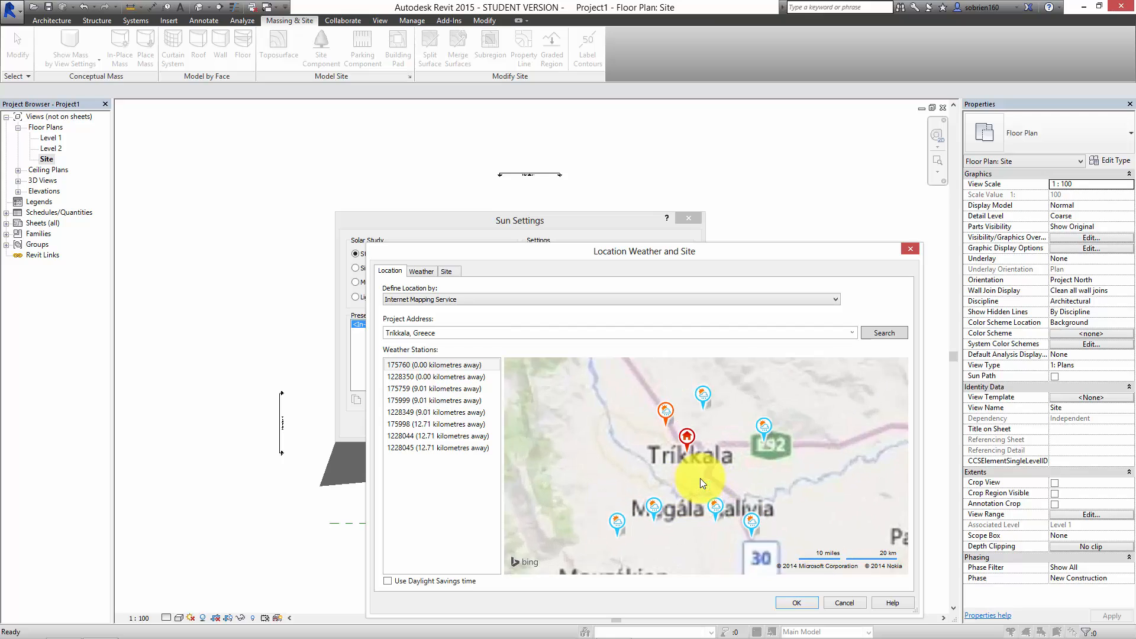
mouse_move(684, 441)
left_click_drag(684, 442, 622, 418)
left_click_drag(662, 459, 577, 483)
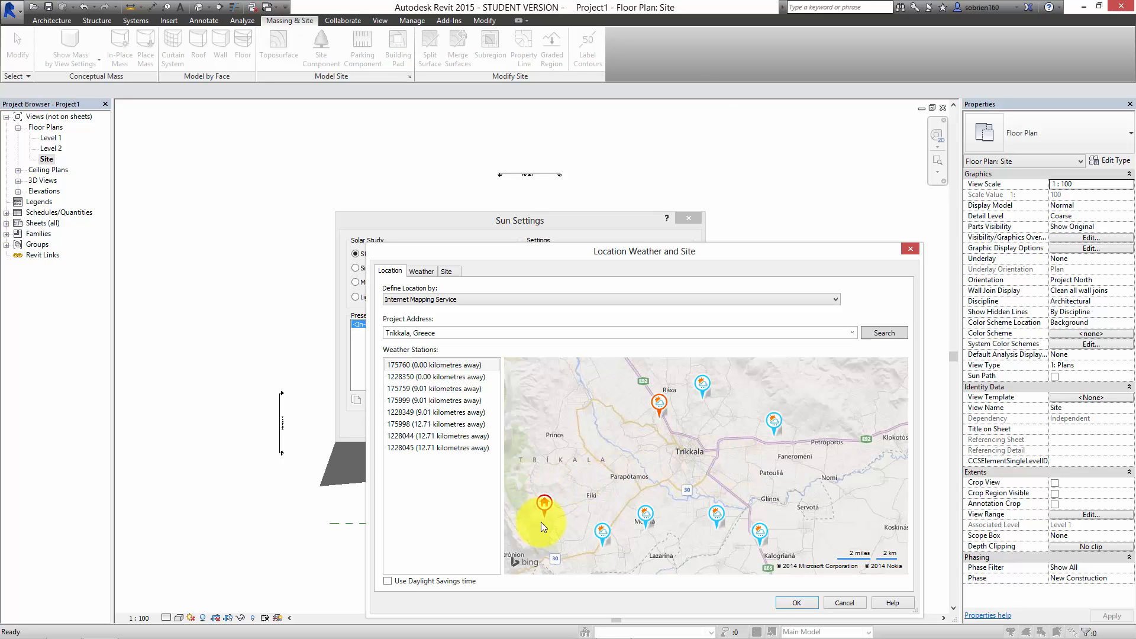
scroll(642, 491, "up", 5)
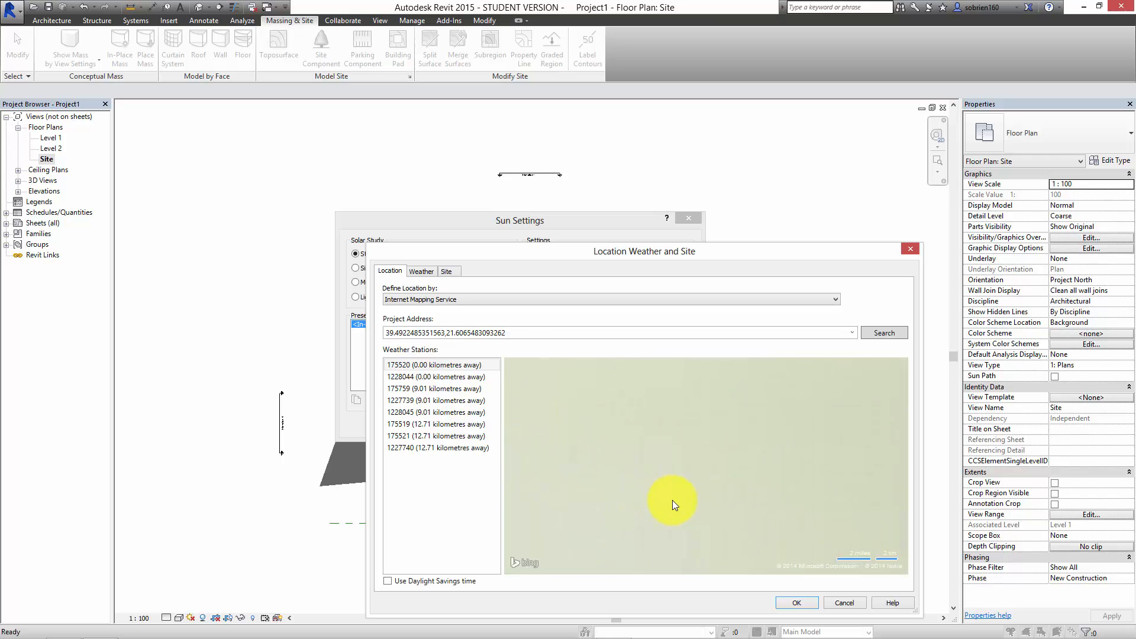
left_click_drag(688, 502, 645, 442)
scroll(743, 498, "up", 1)
left_click_drag(751, 516, 685, 425)
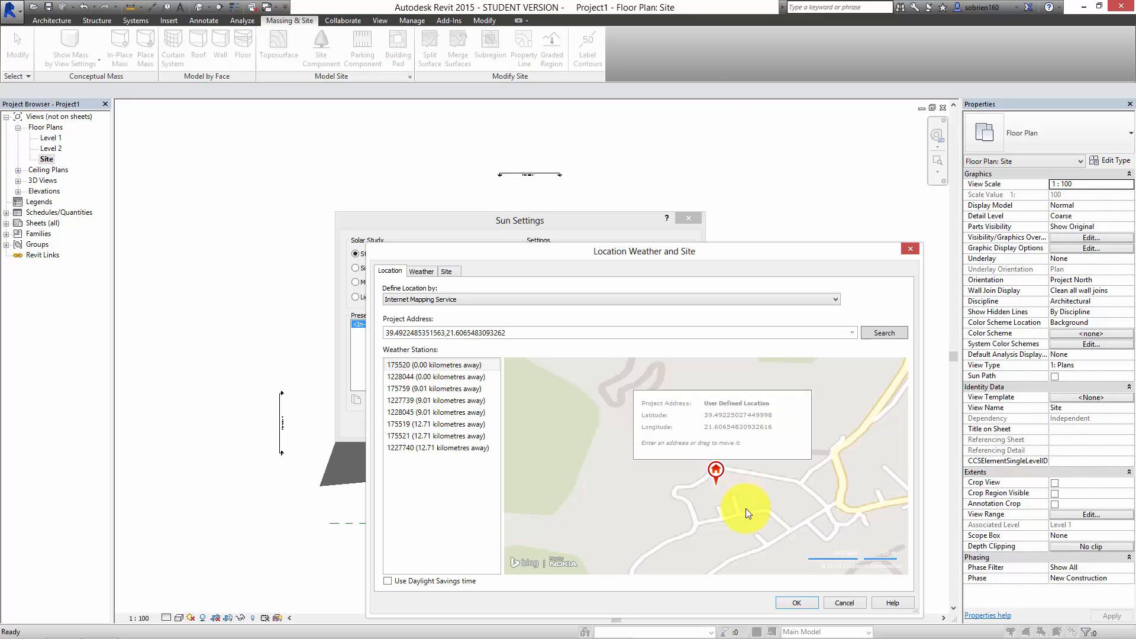
Step: Fine-tune the pin onto the nearby road junction at about 39.4924, 21.6066 and accept the project location
scroll(734, 514, "up", 1)
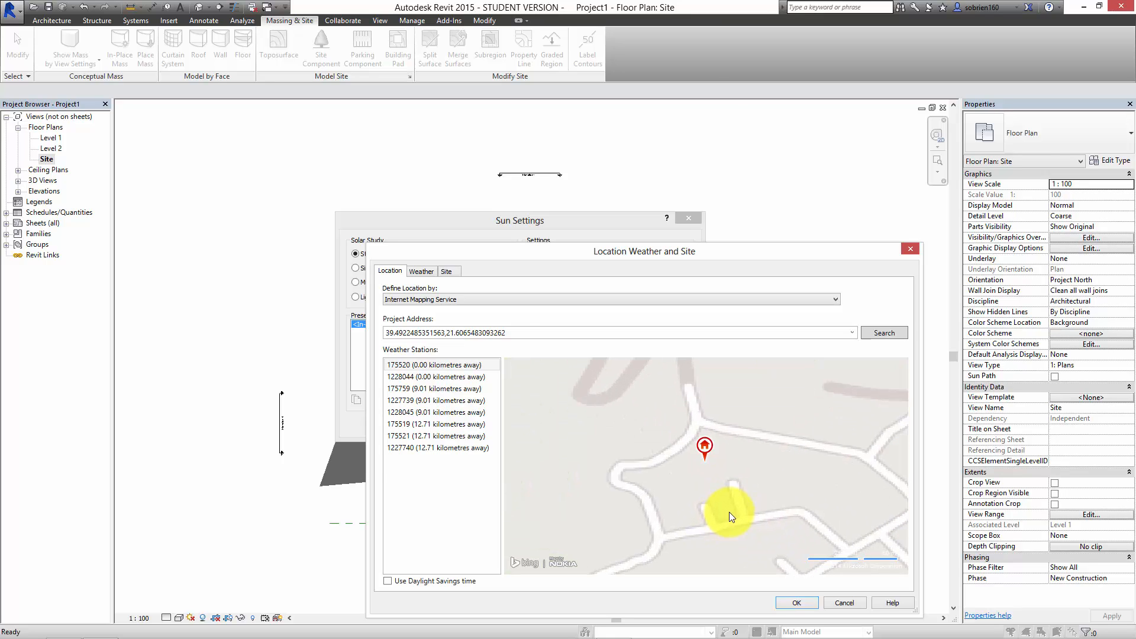
left_click(515, 333)
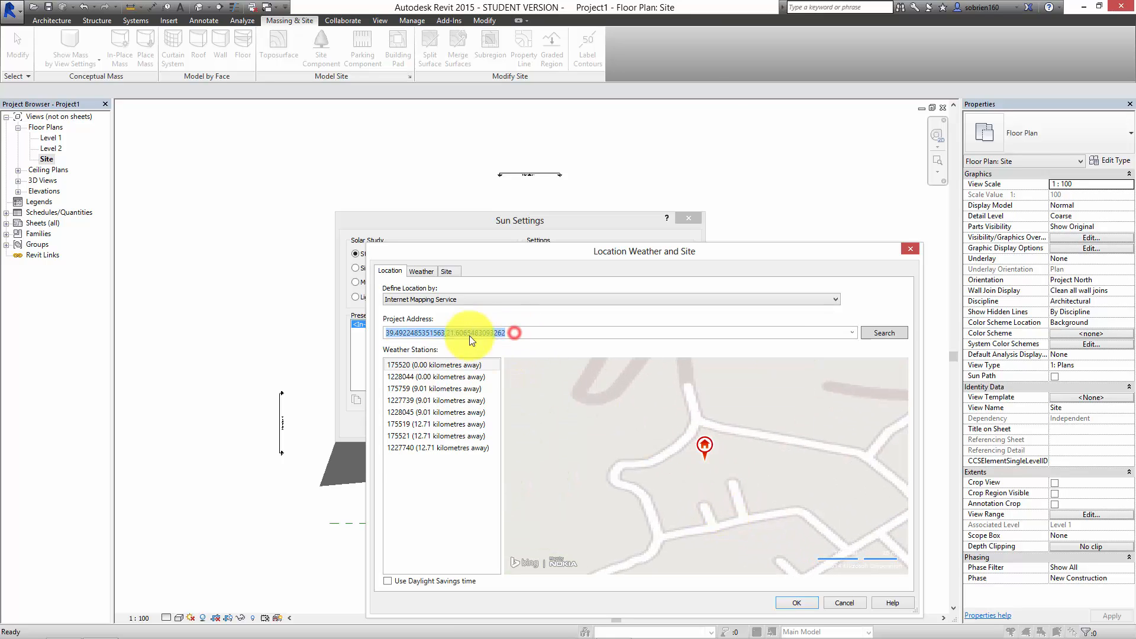
left_click(704, 445)
left_click_drag(710, 434, 709, 436)
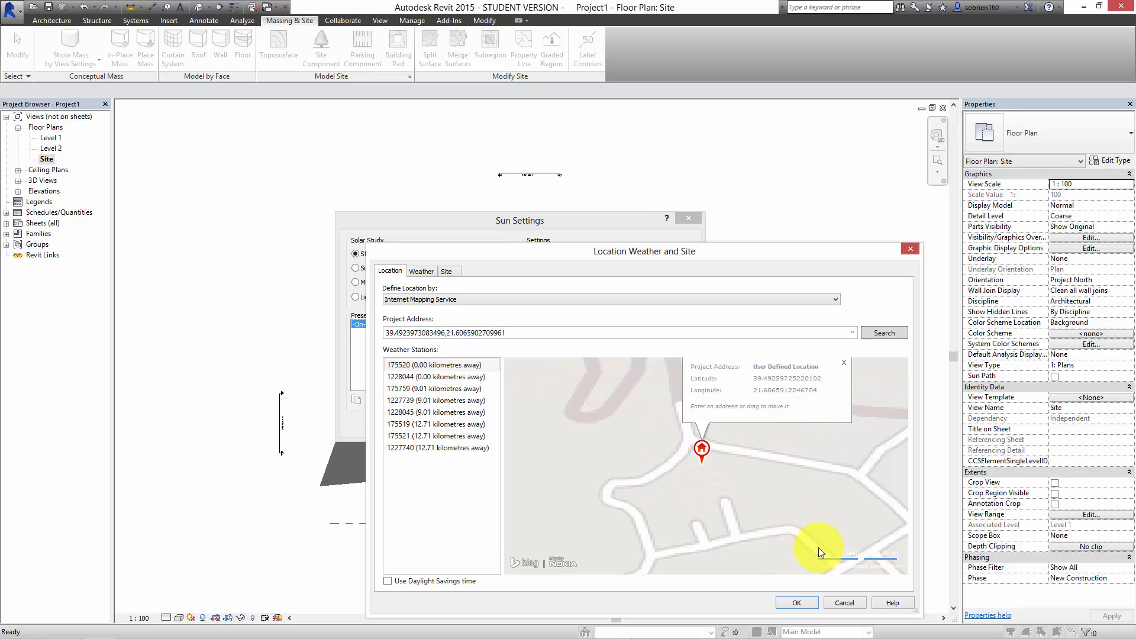
left_click(795, 602)
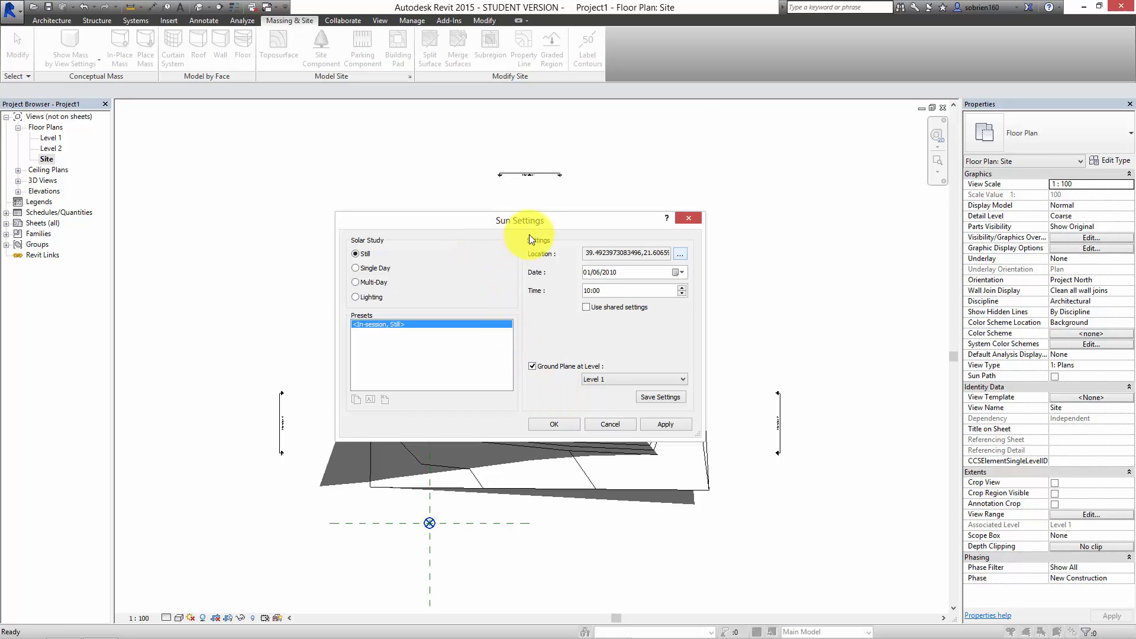
Step: Set the Still solar study's date to 08/09/2014 in the sun settings
left_click_drag(530, 222, 509, 225)
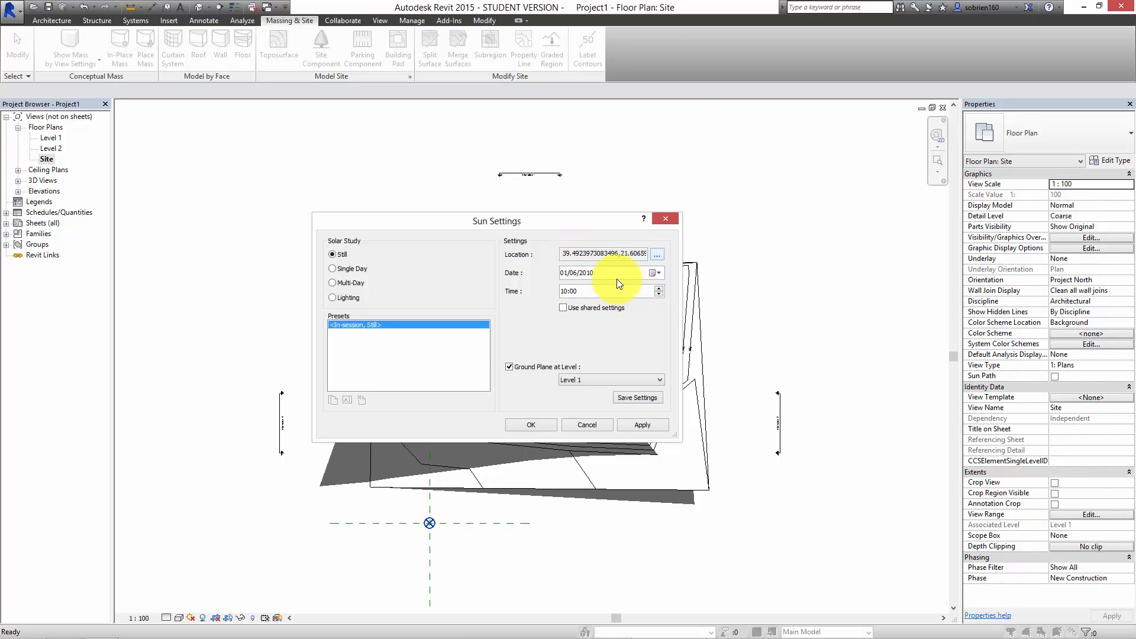
left_click(656, 273)
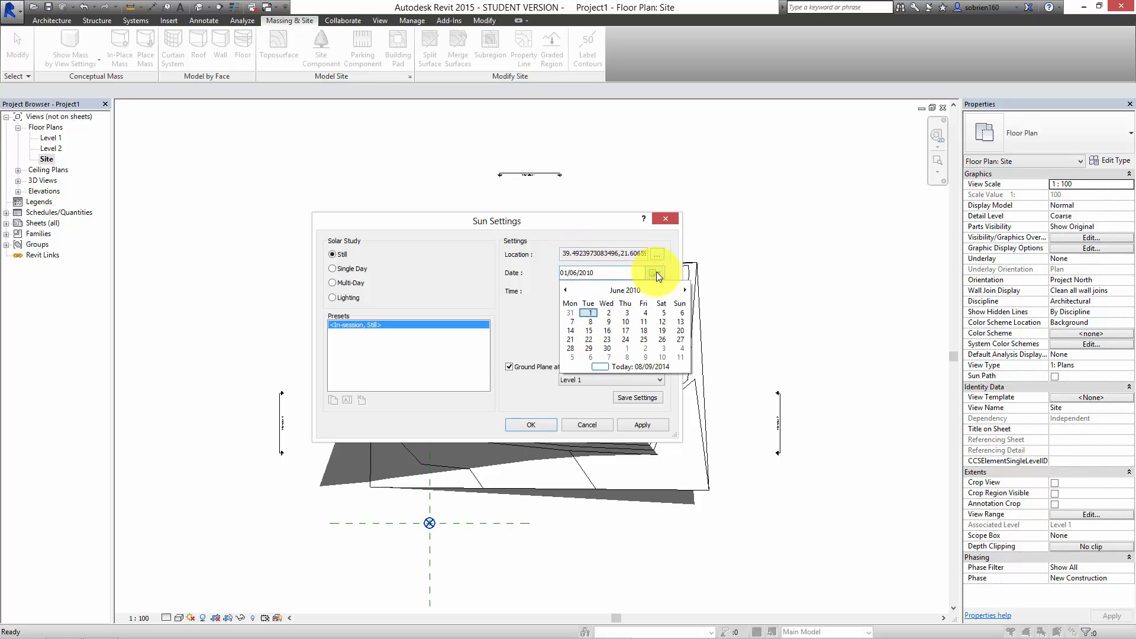
left_click(684, 290)
left_click(684, 290)
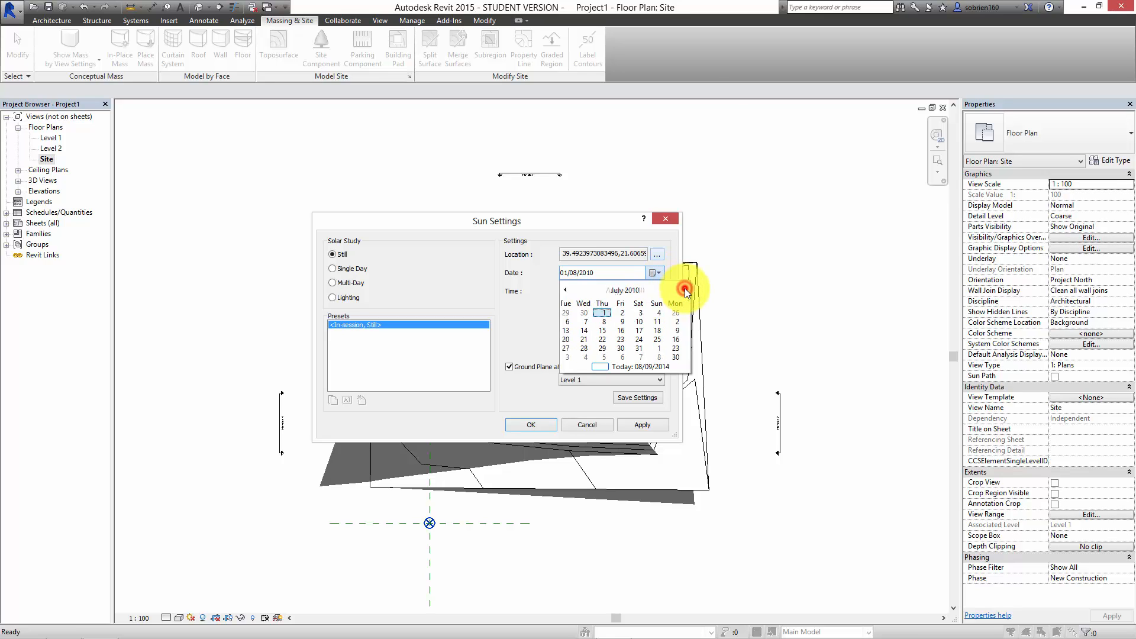
left_click(684, 290)
left_click(654, 273)
left_click(654, 273)
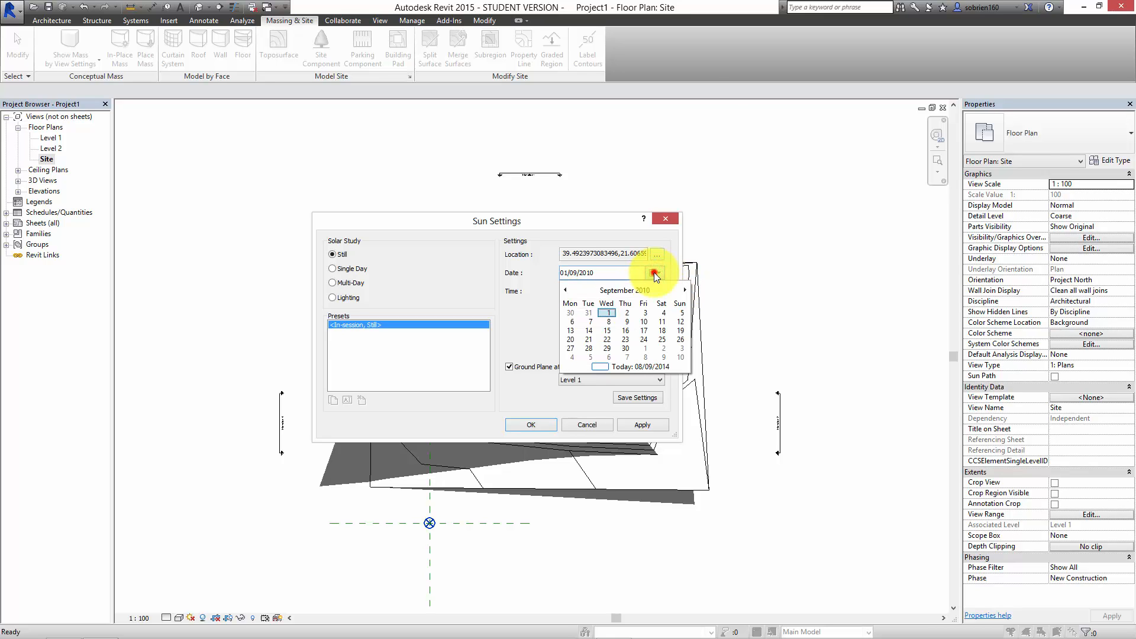
left_click(685, 290)
double_click(685, 291)
double_click(685, 290)
double_click(685, 290)
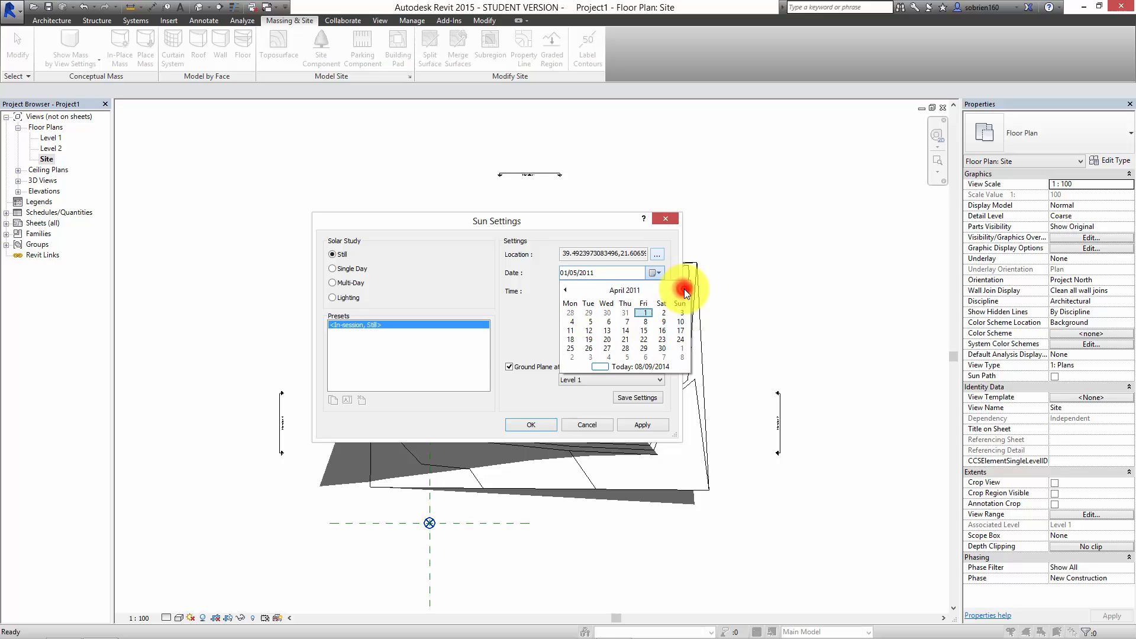
double_click(684, 291)
double_click(685, 290)
triple_click(685, 290)
triple_click(685, 291)
triple_click(685, 291)
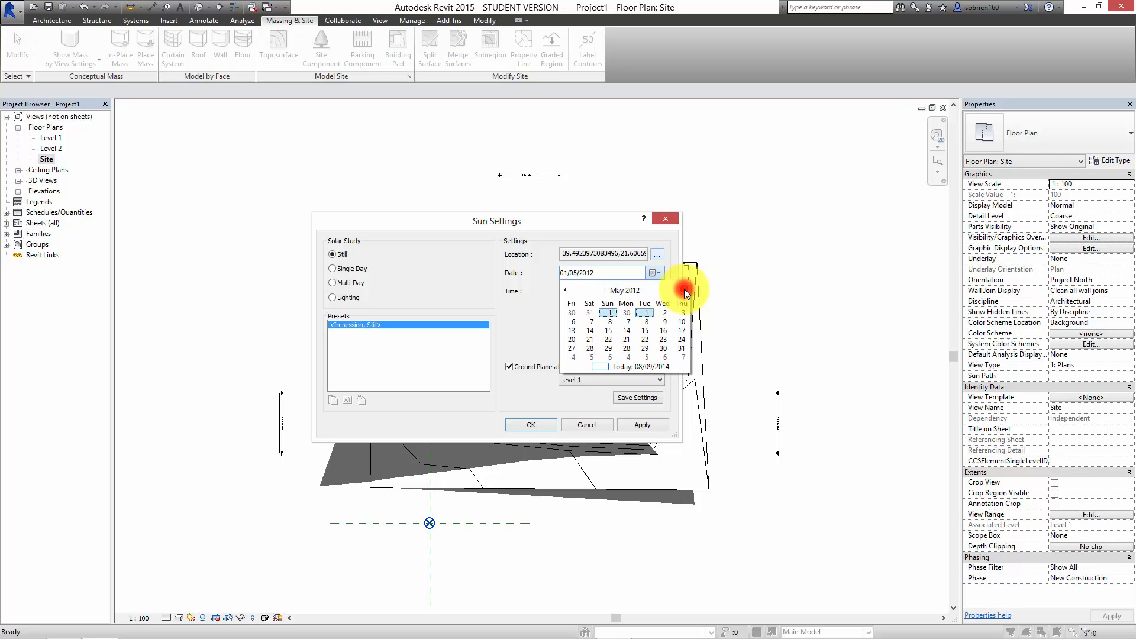
triple_click(685, 291)
double_click(685, 290)
triple_click(685, 290)
double_click(685, 290)
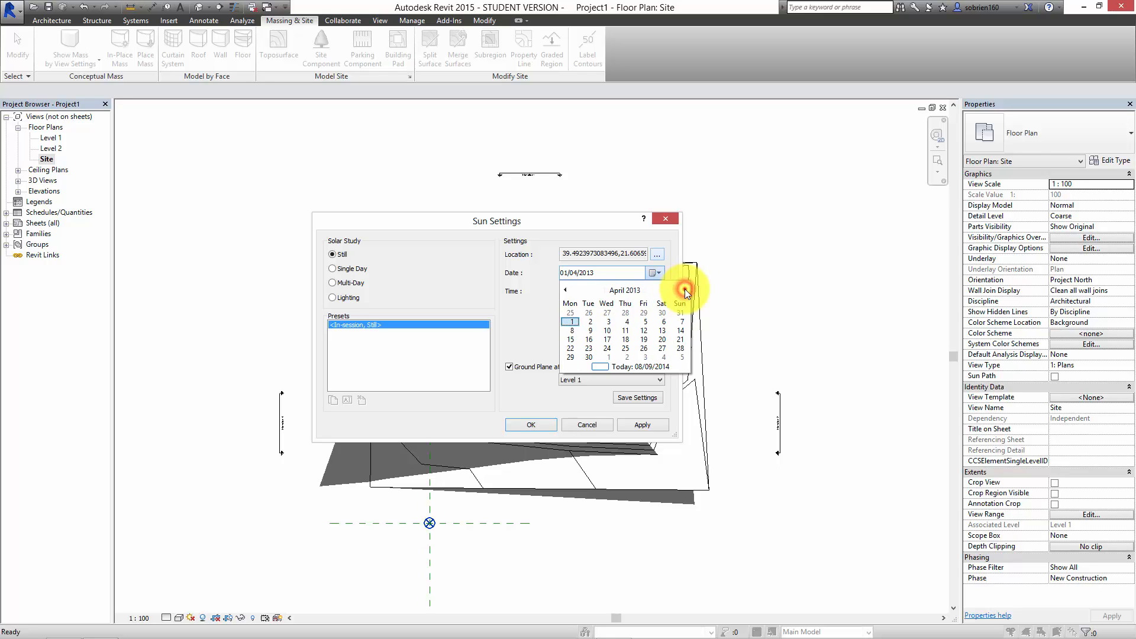
triple_click(684, 291)
double_click(685, 290)
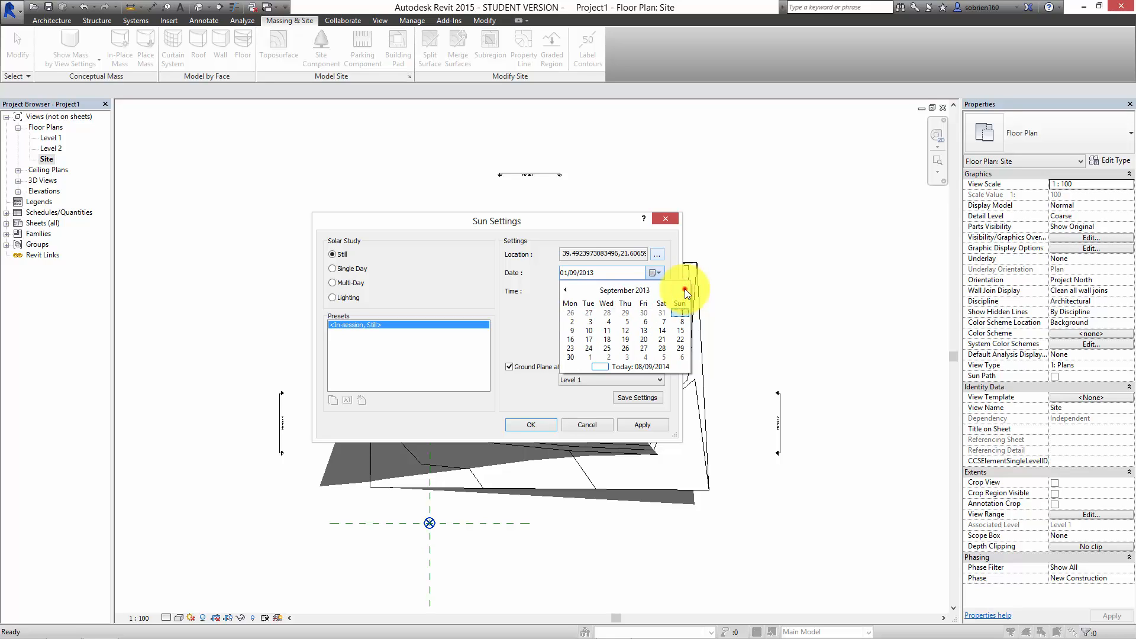
left_click(685, 291)
double_click(684, 291)
double_click(685, 291)
double_click(685, 291)
left_click(685, 291)
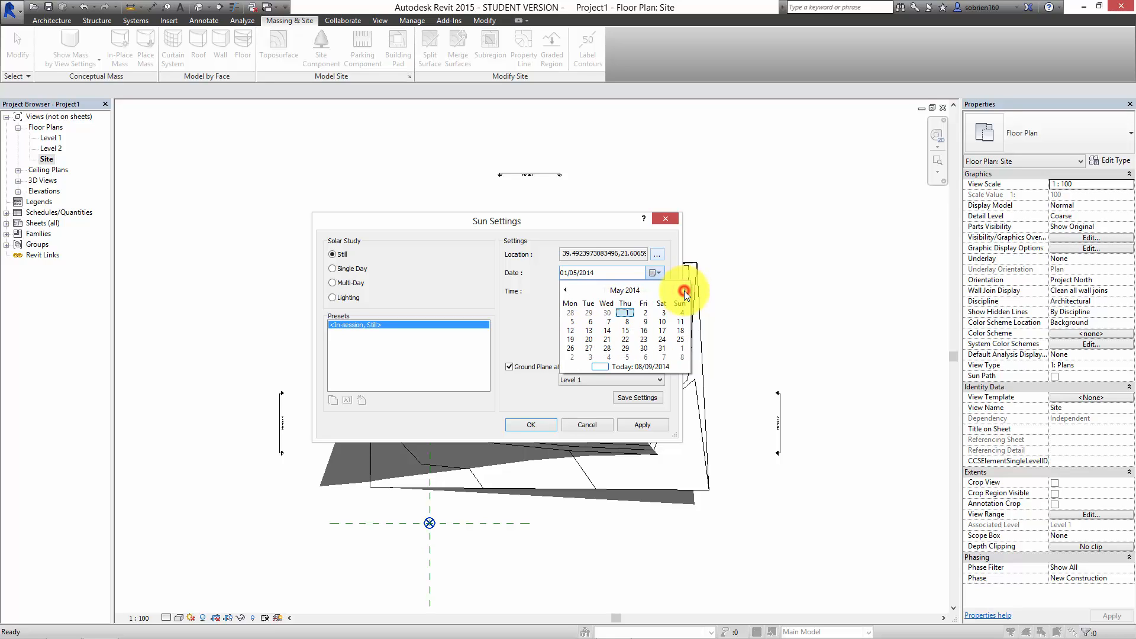
left_click(685, 291)
left_click(685, 290)
left_click(685, 291)
left_click(685, 291)
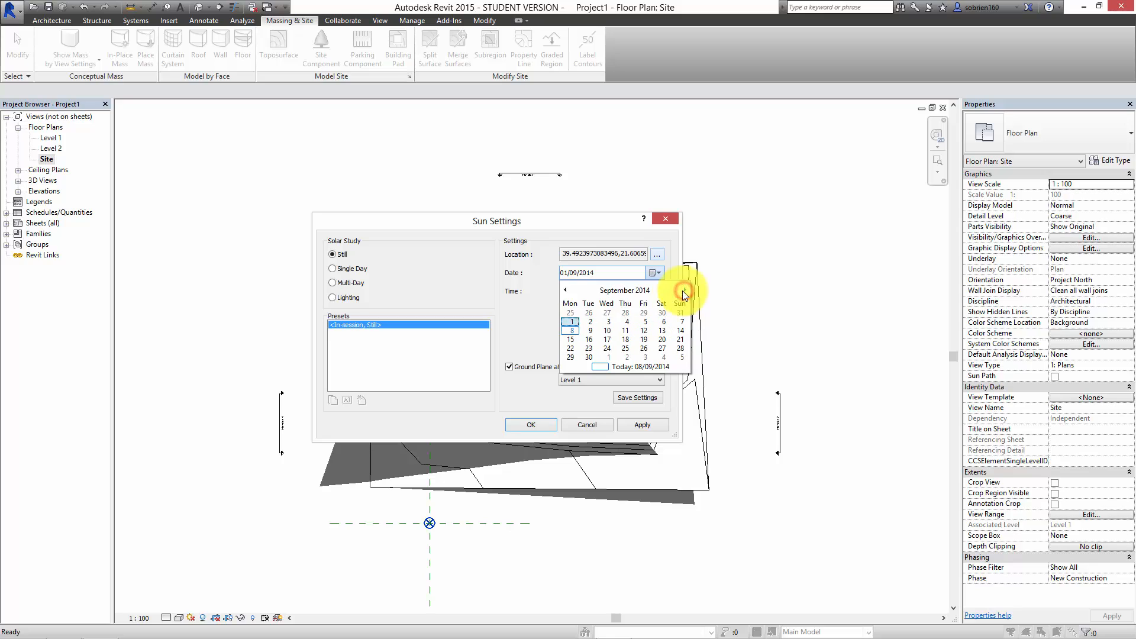
left_click(569, 331)
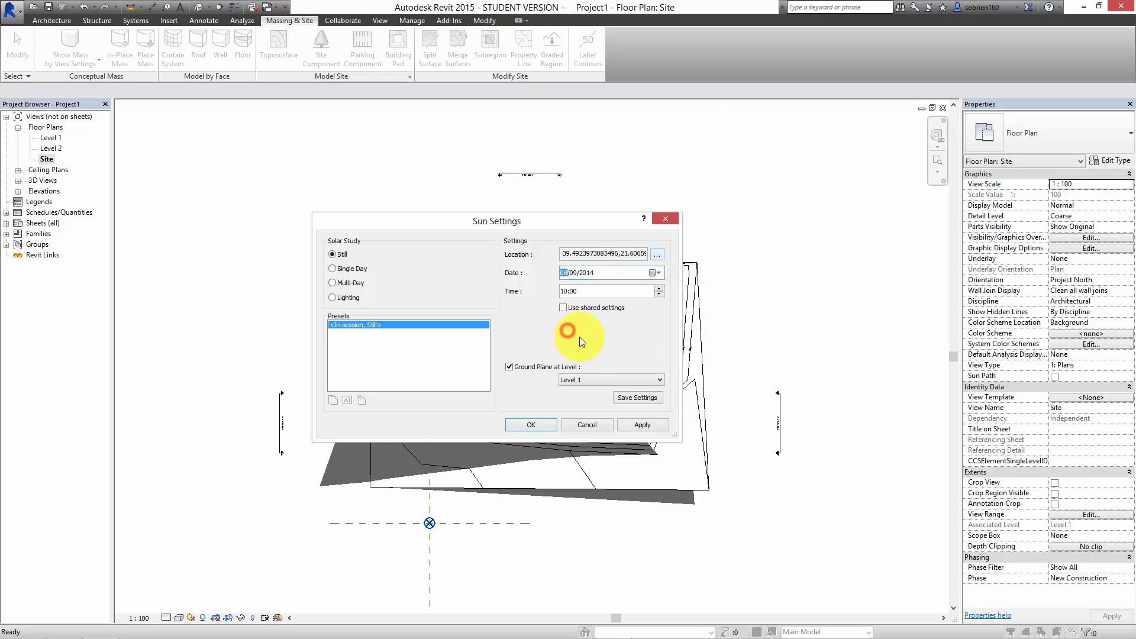
Step: Set the solar study's time to 09:07 and apply the sun settings to the Site plan
mouse_move(1102, 636)
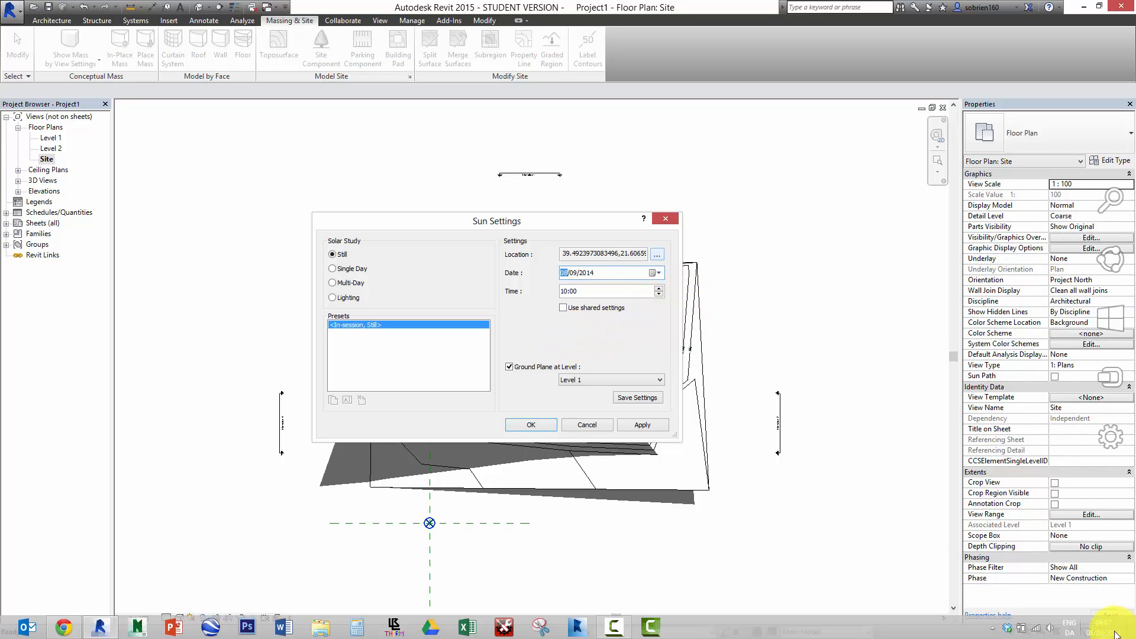
left_click(658, 295)
left_click(598, 293)
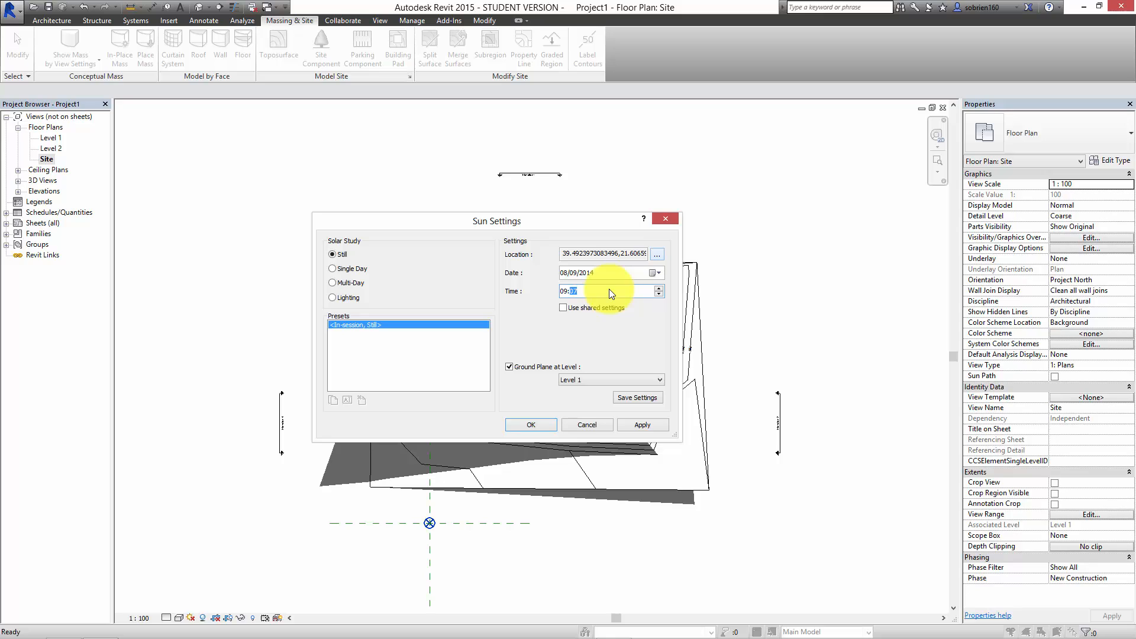
left_click(645, 426)
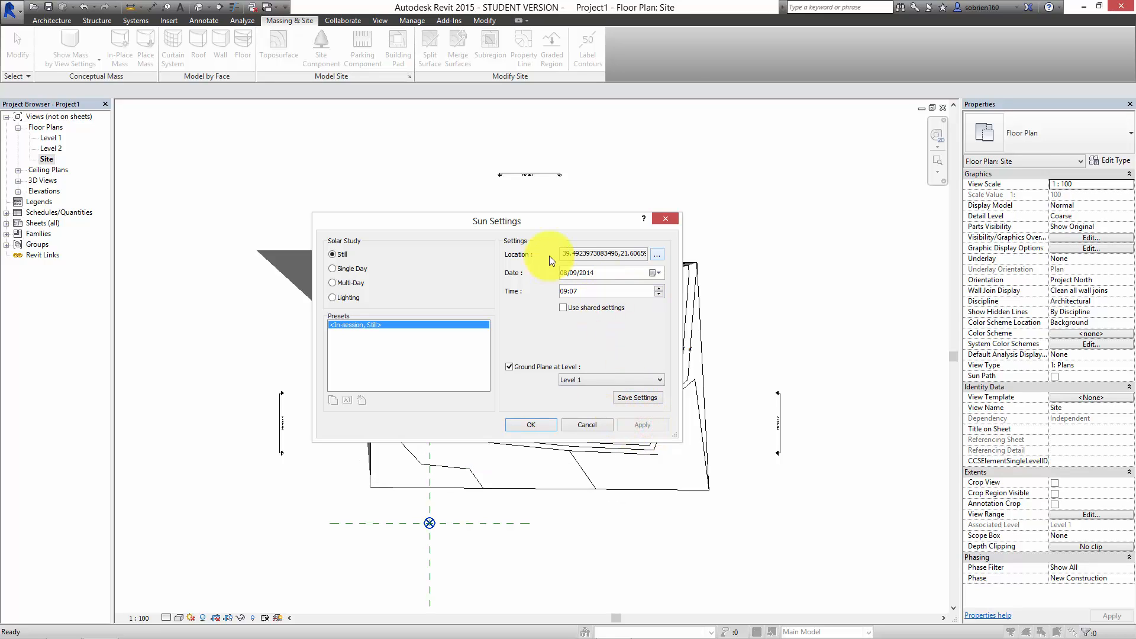
left_click(532, 425)
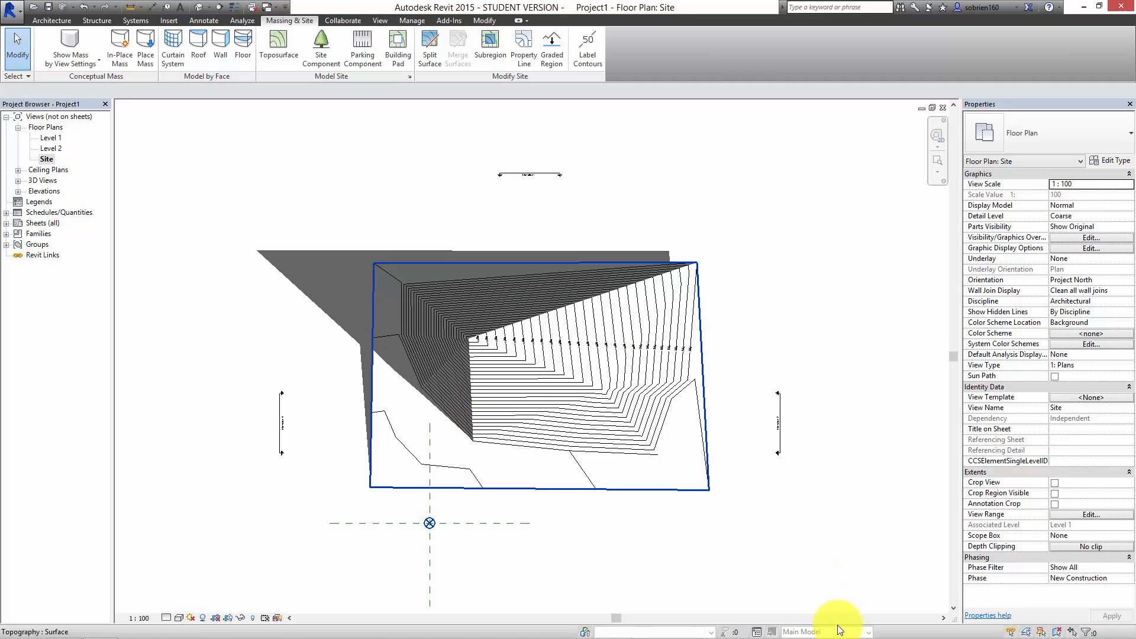
mouse_move(852, 619)
left_click(615, 621)
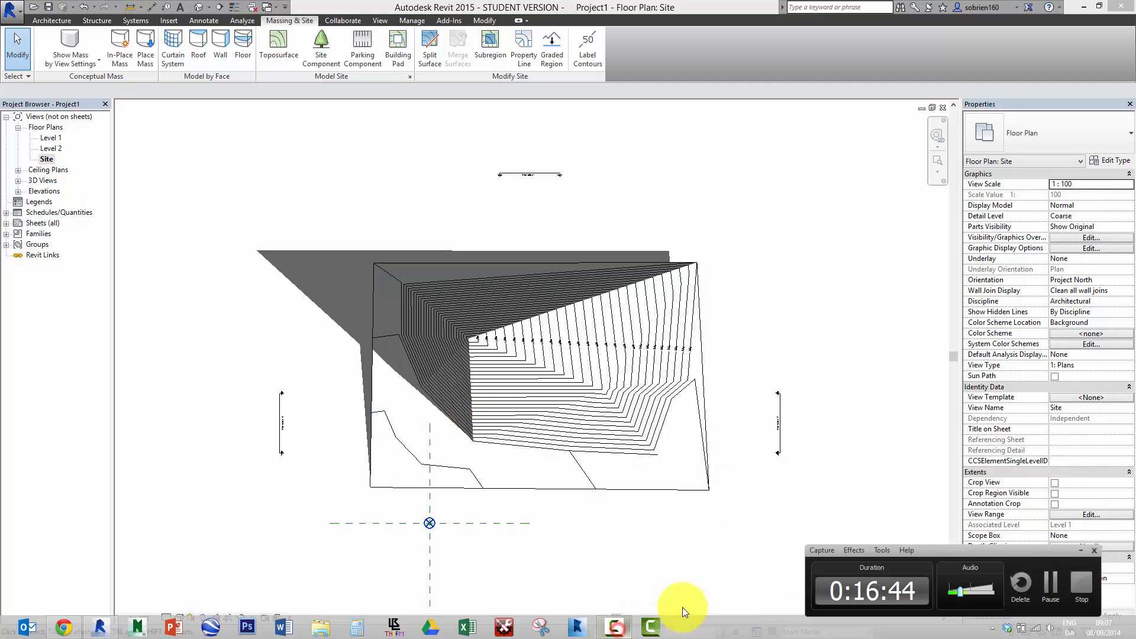
left_click(1046, 591)
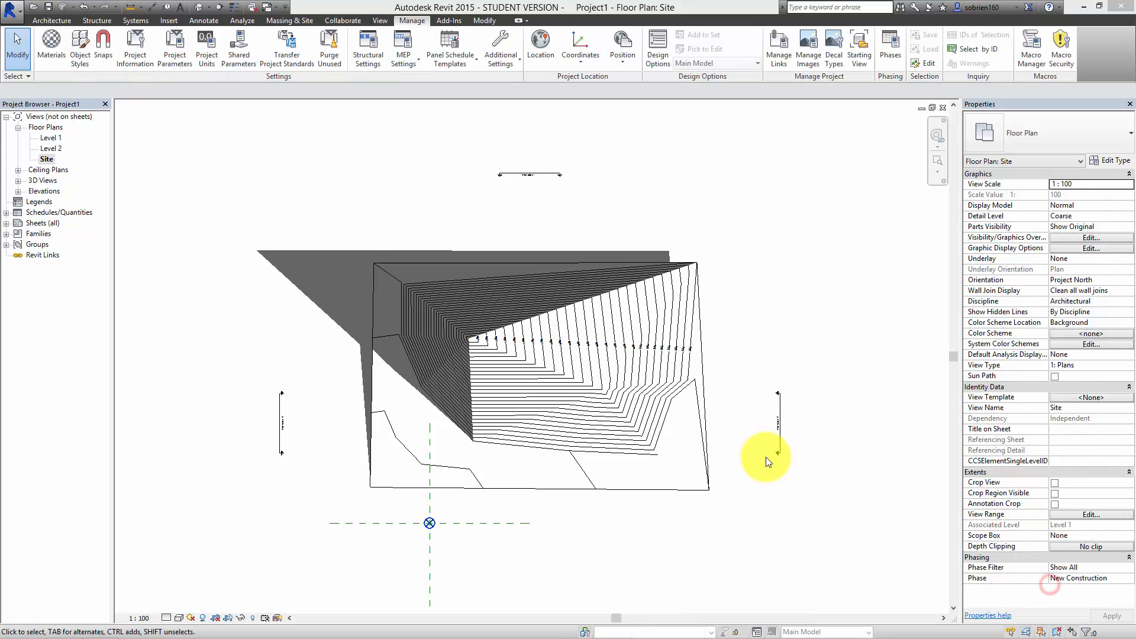
left_click(793, 494)
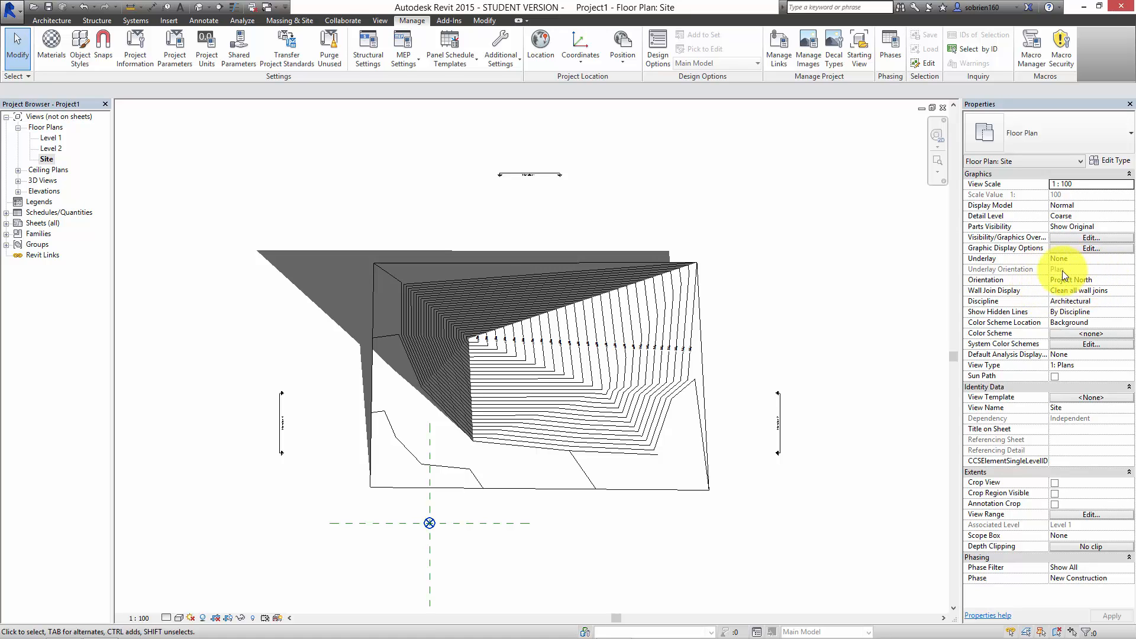
Step: Switch the Site plan's orientation to True North and return it to Project North
left_click(1102, 282)
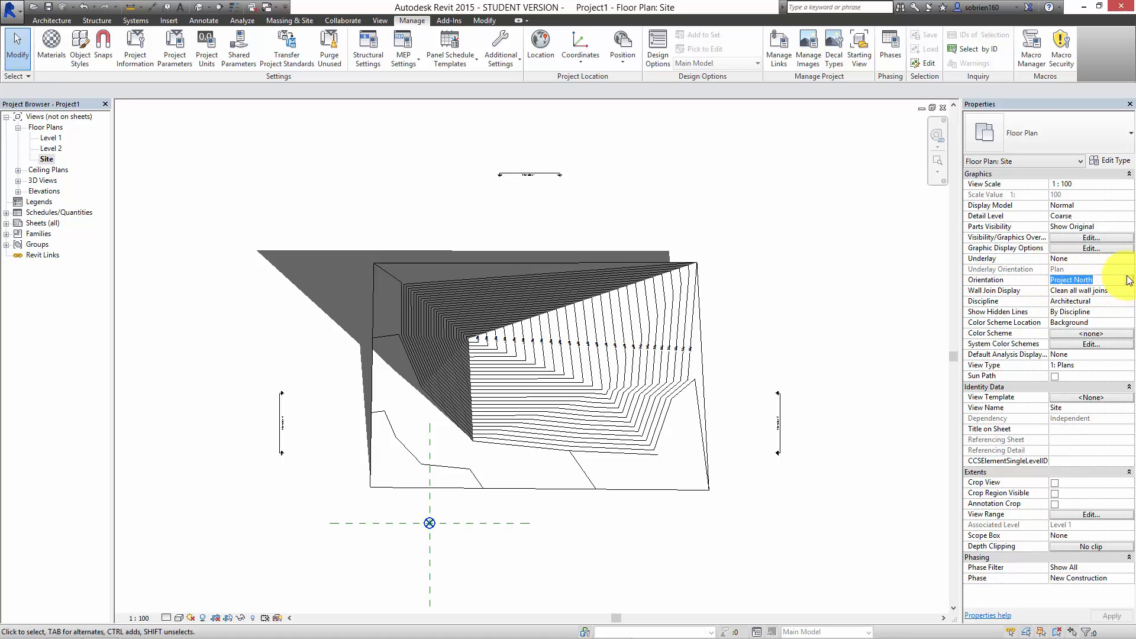
left_click(1129, 281)
left_click(1085, 297)
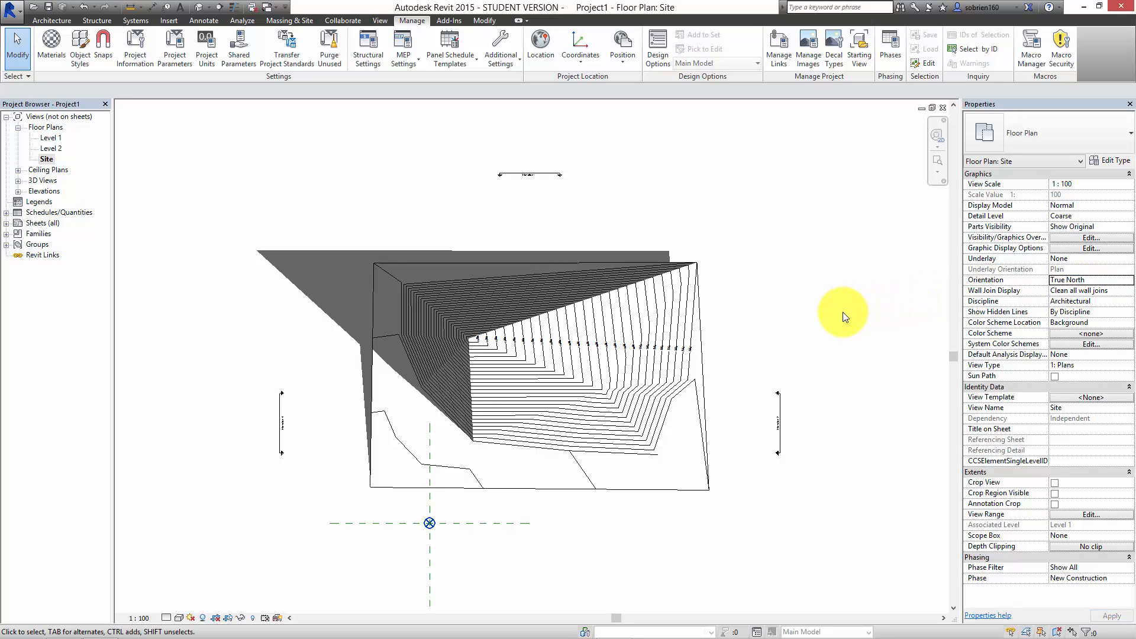
left_click(1116, 281)
left_click(1129, 281)
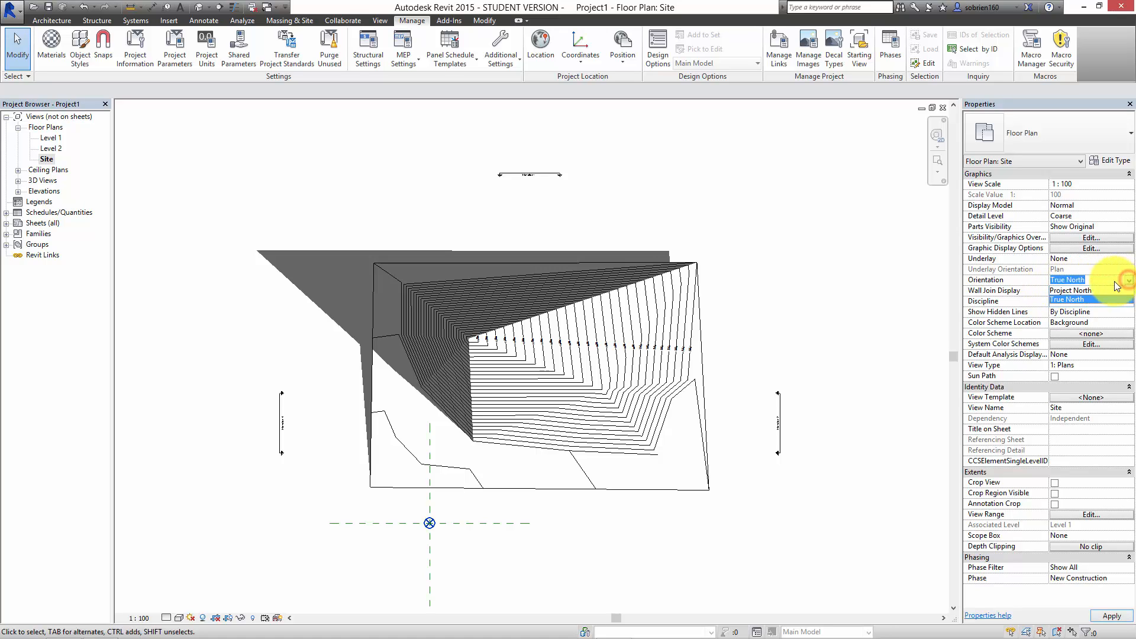
left_click(1090, 290)
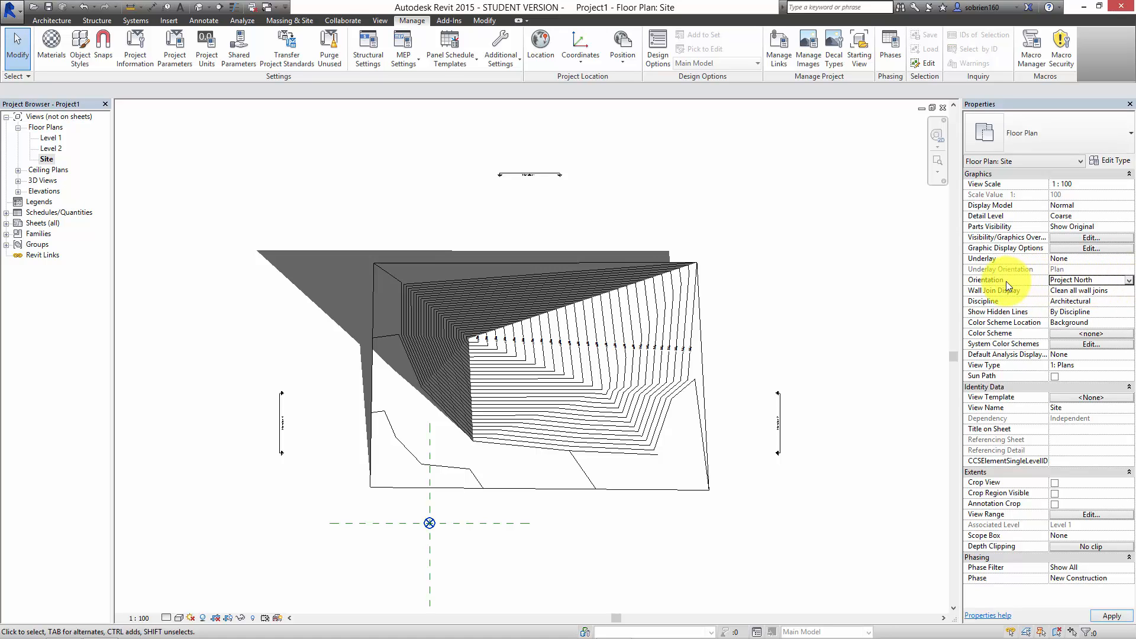
Step: Toggle the Site plan's orientation between Project North and True North, leaving it set to True North
left_click(1129, 281)
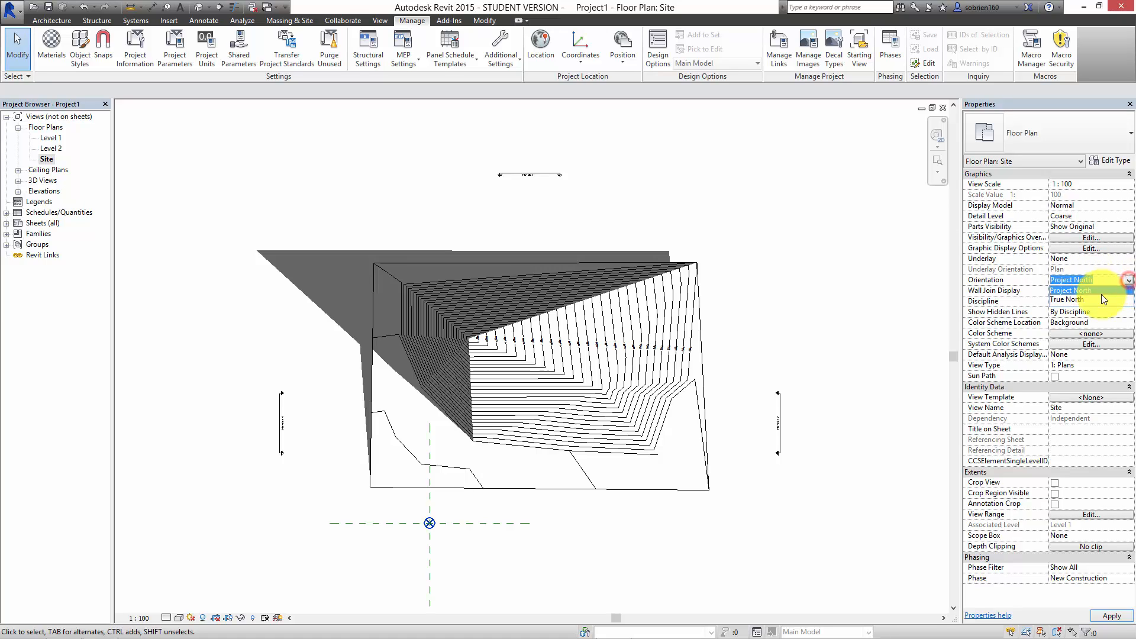
left_click(1101, 299)
left_click(1130, 281)
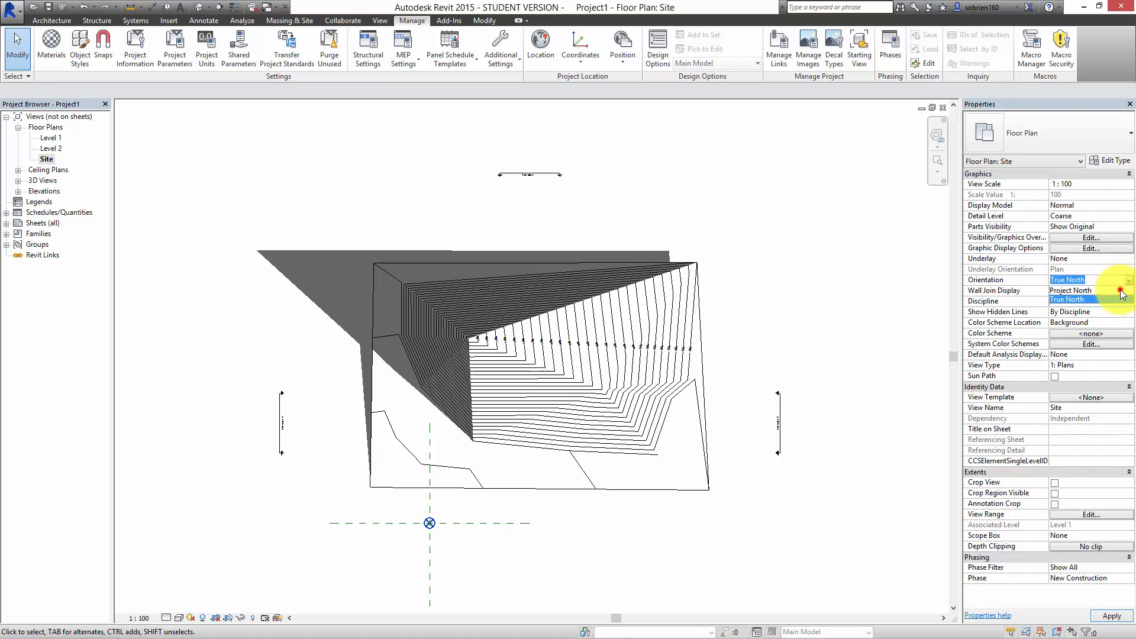
left_click(1120, 290)
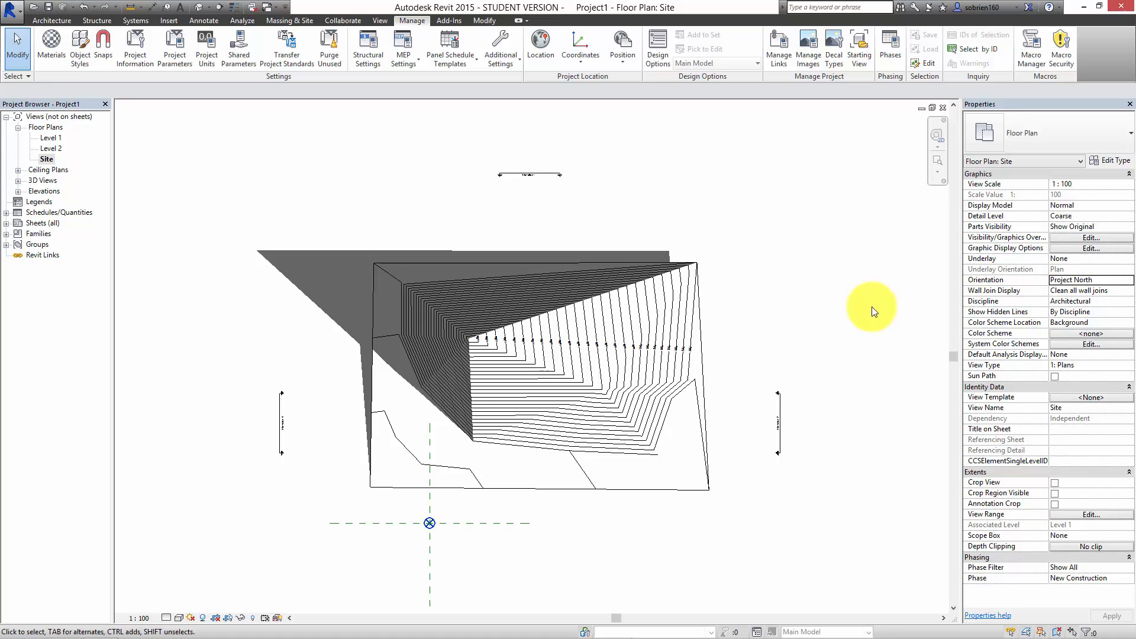
left_click(1127, 283)
left_click(1127, 281)
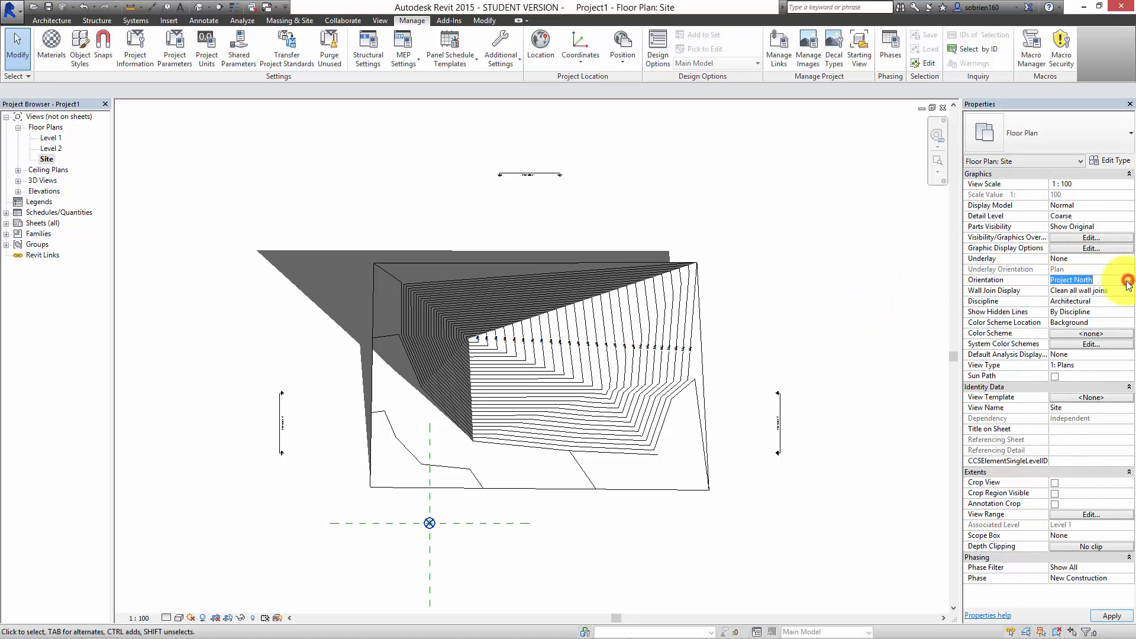
left_click(1127, 282)
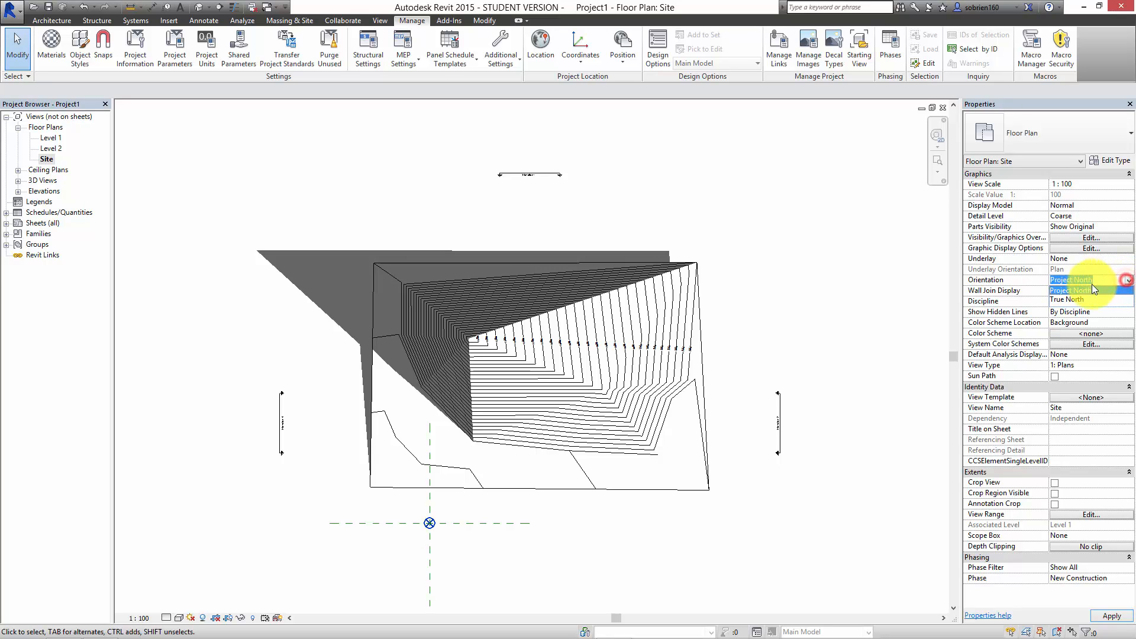
left_click(1096, 301)
left_click(1128, 282)
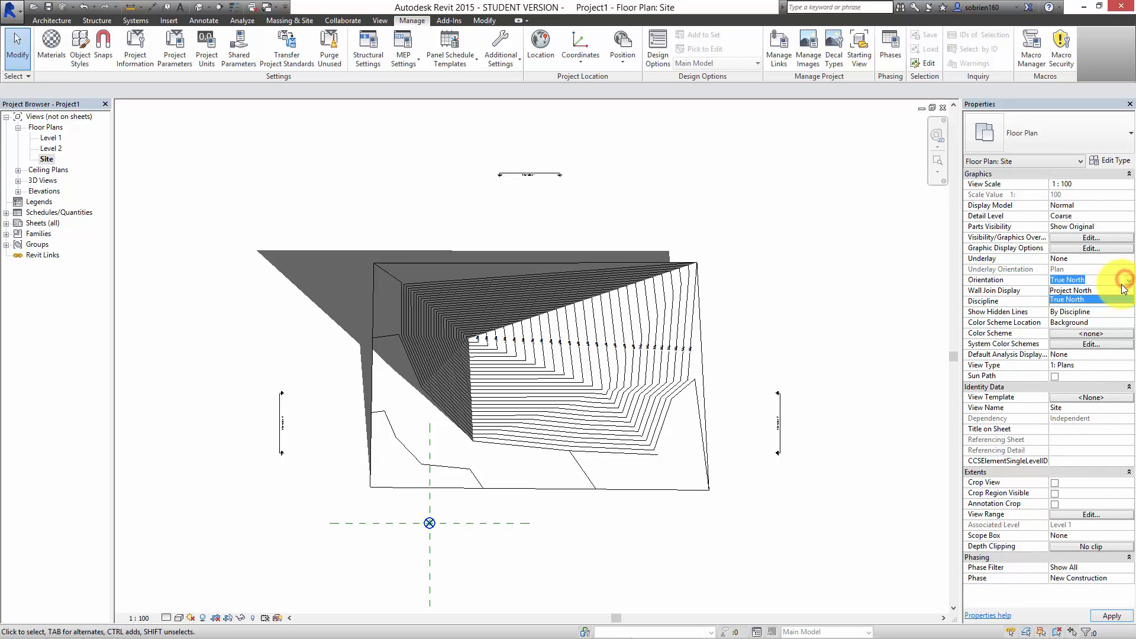
left_click(1109, 300)
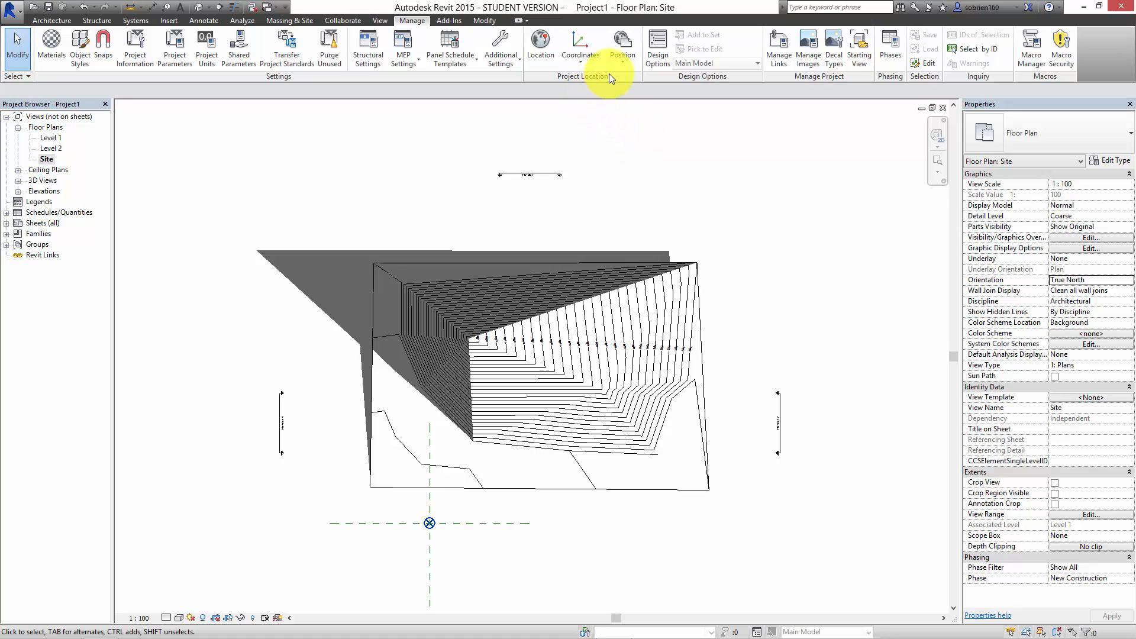
Step: Rotate True North about 22° counterclockwise around the project base point, starting from a vertical reference ray
left_click(620, 63)
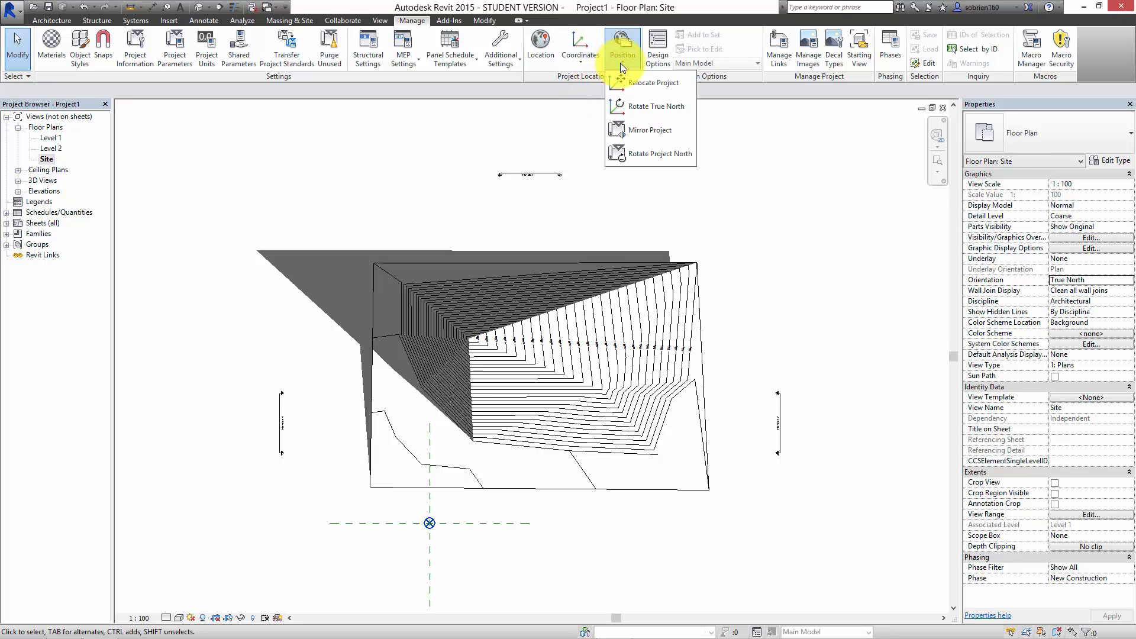
left_click(632, 104)
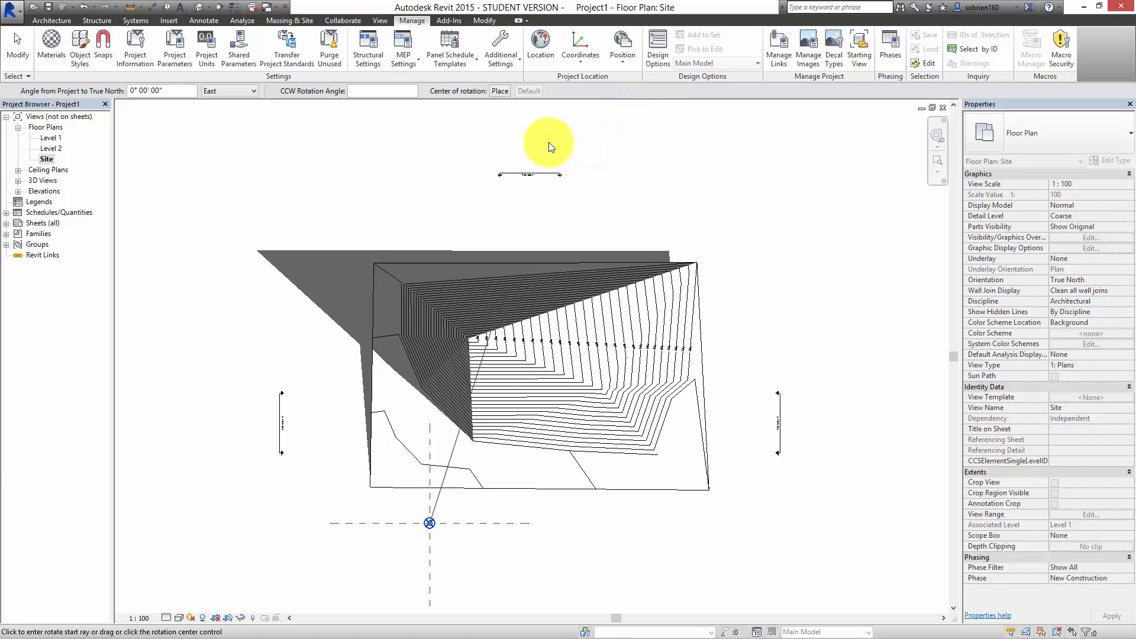
left_click(430, 131)
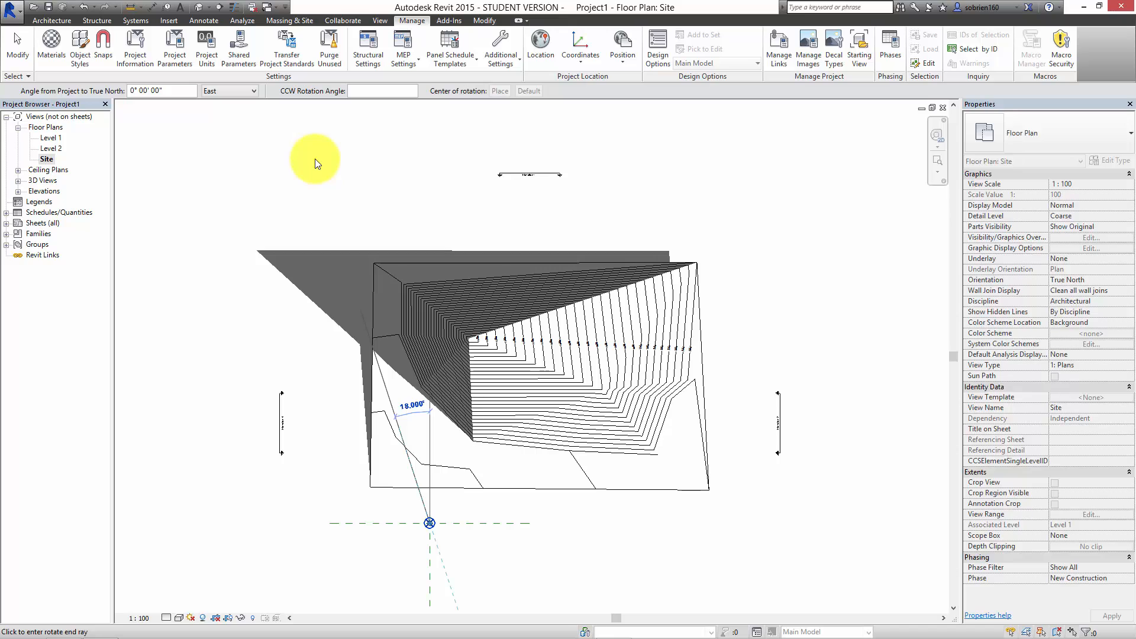
left_click(281, 162)
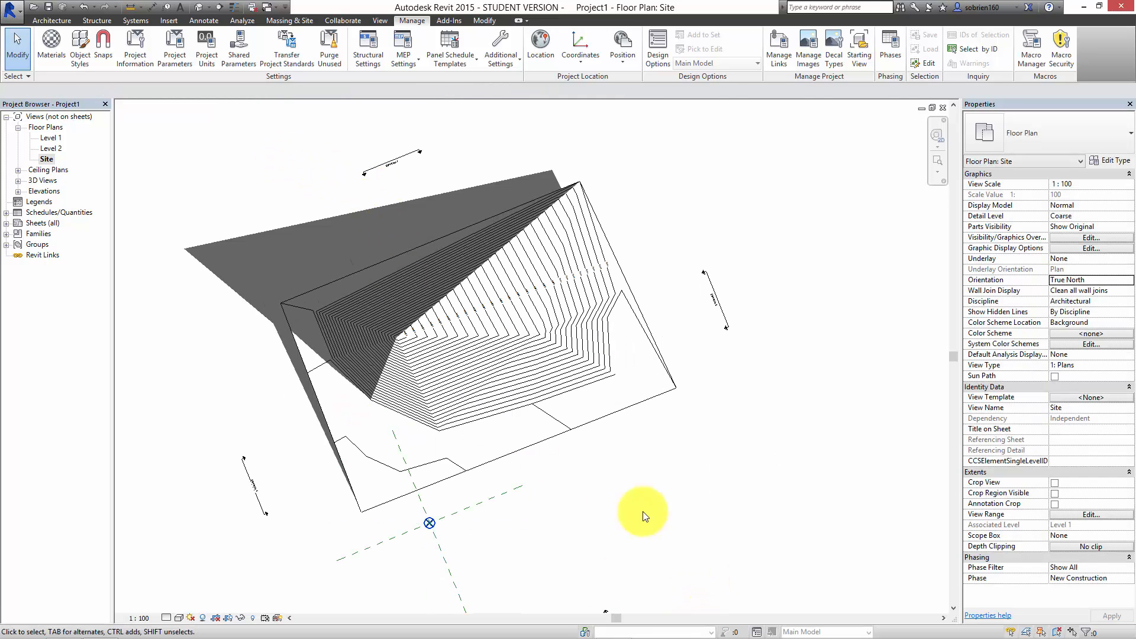
Step: Set the Site plan's orientation to Project North and apply it
middle_click_drag(606, 450, 663, 462)
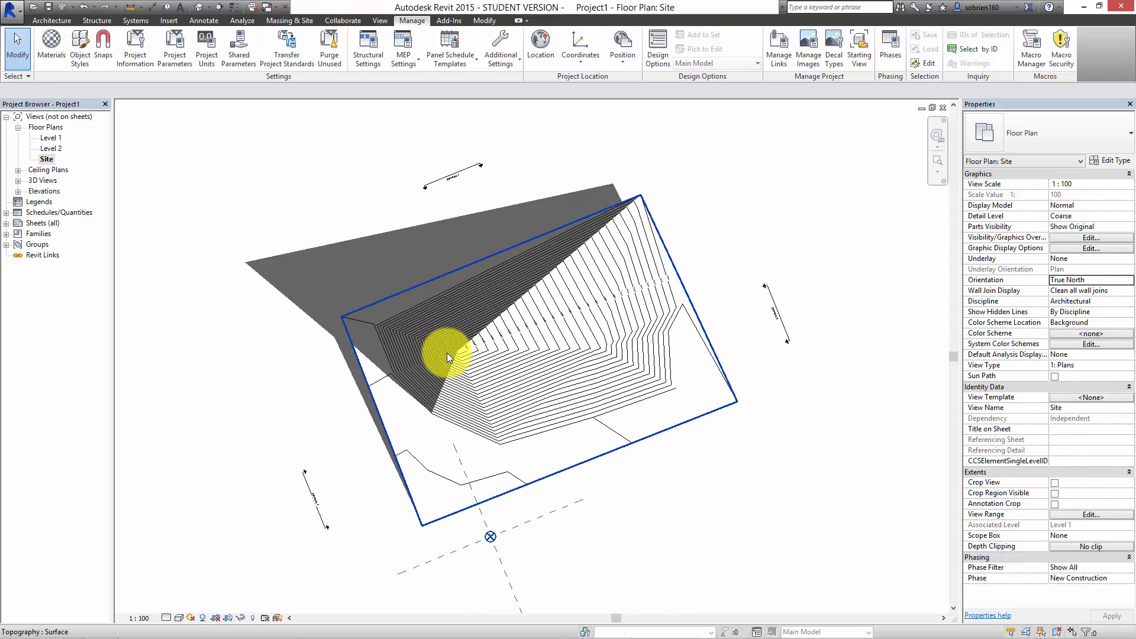
left_click(1131, 283)
left_click(1100, 290)
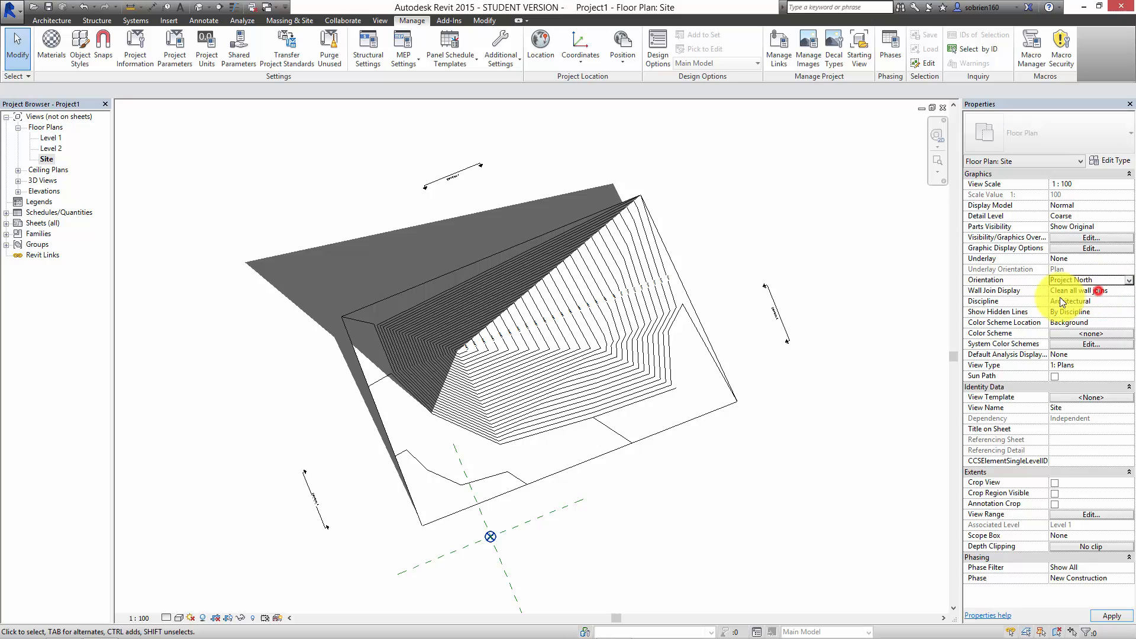
left_click(825, 352)
left_click(832, 343)
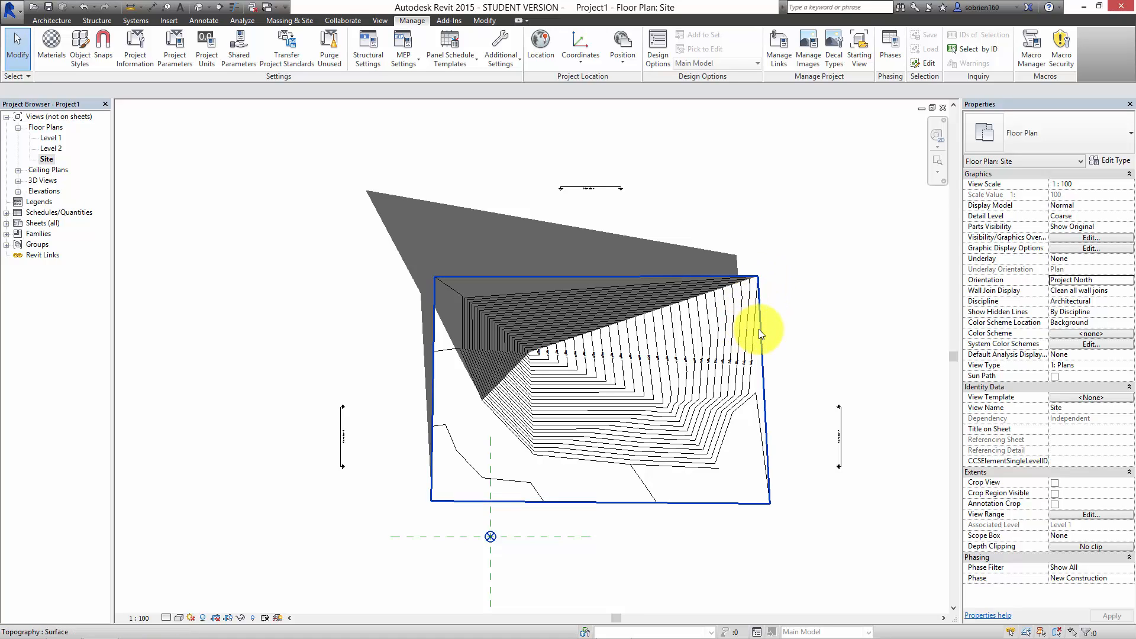
Step: Compare the rotated site by switching the plan to True North and back to Project North
left_click(1108, 280)
left_click(1131, 282)
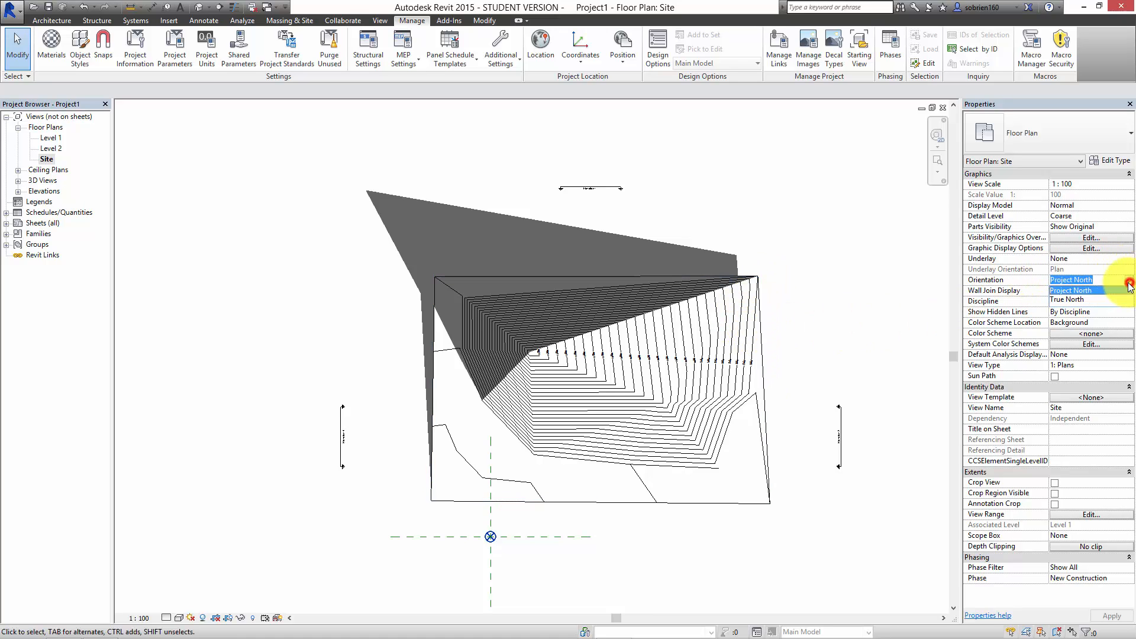
left_click(1068, 300)
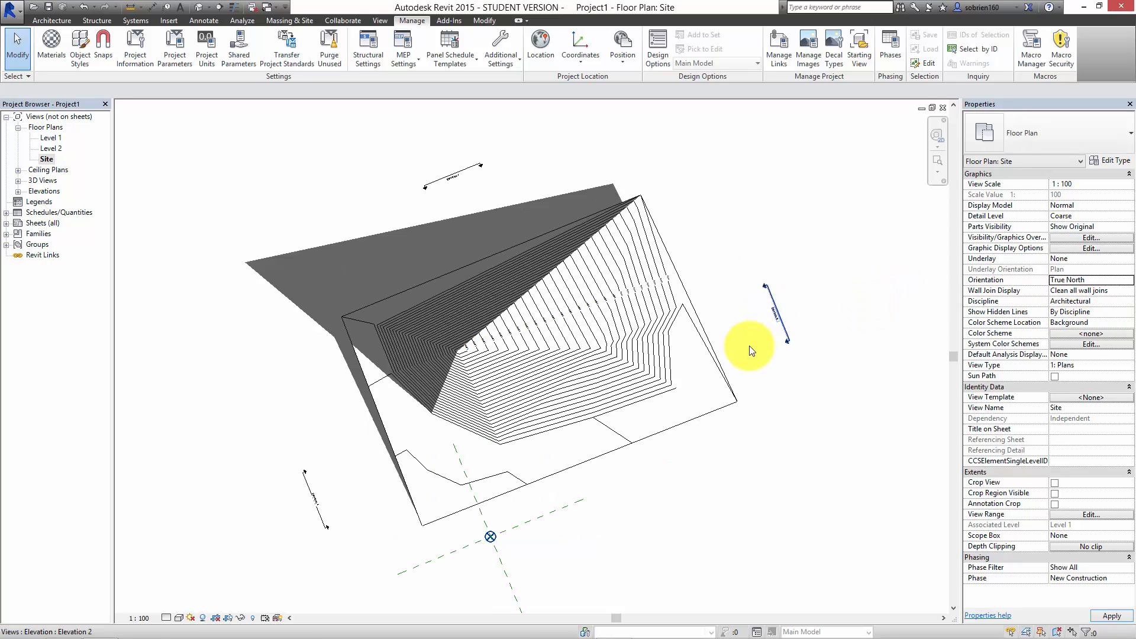
middle_click_drag(749, 346, 842, 363)
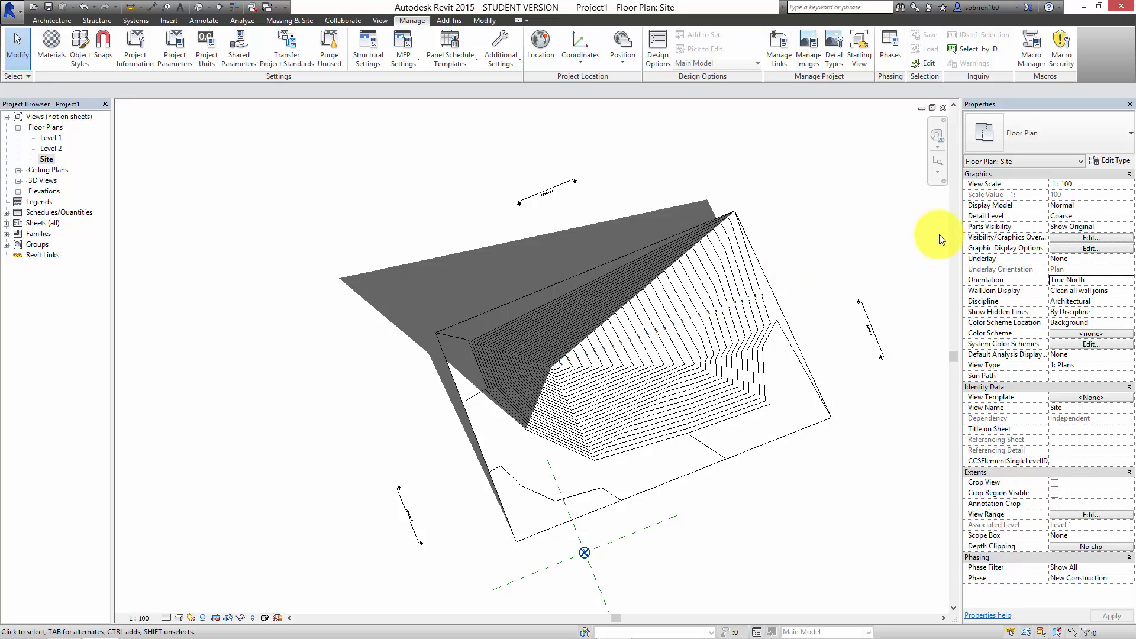
left_click(1105, 280)
left_click(1081, 290)
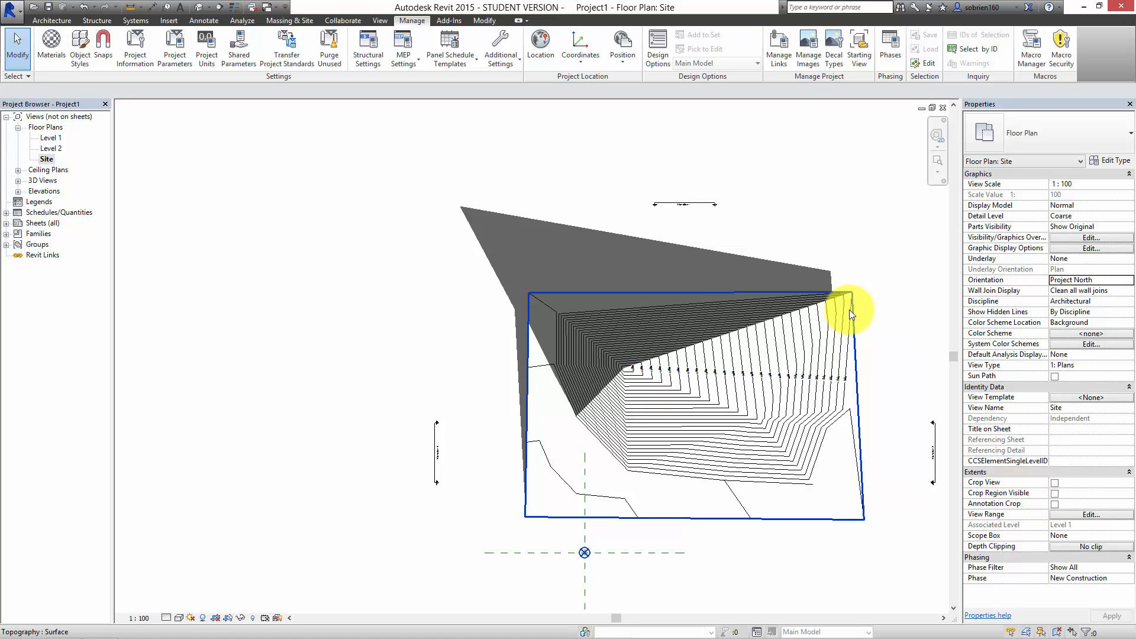
left_click(819, 241)
middle_click_drag(819, 241, 696, 205)
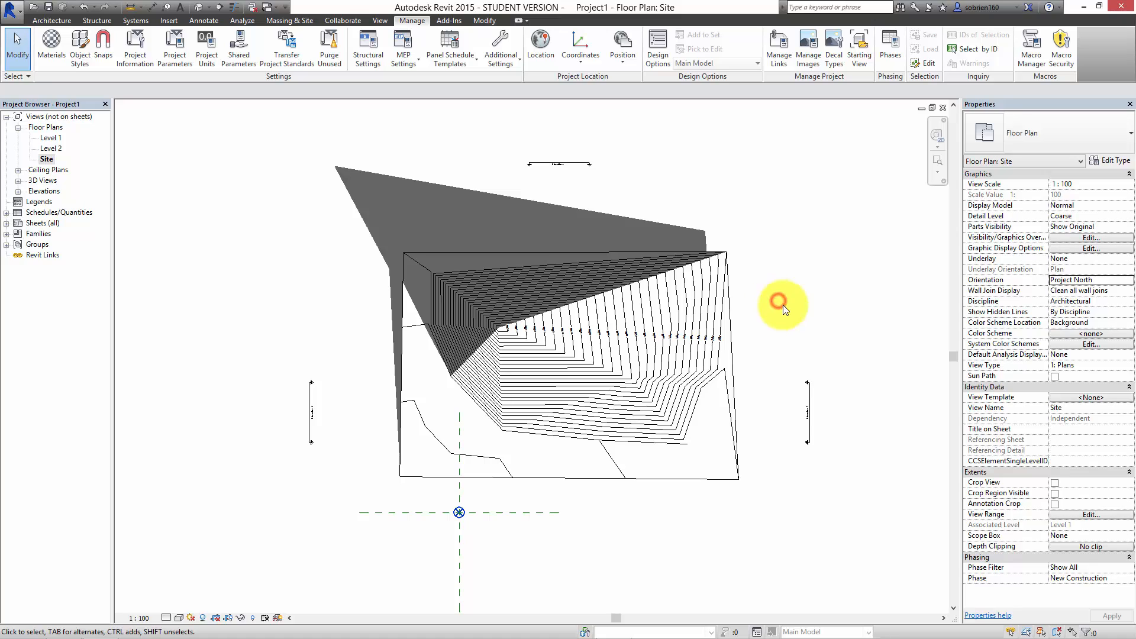
Step: Set the Site plan to True North and rotate True North slightly clockwise around the project base point from a vertical ray
left_click(1128, 280)
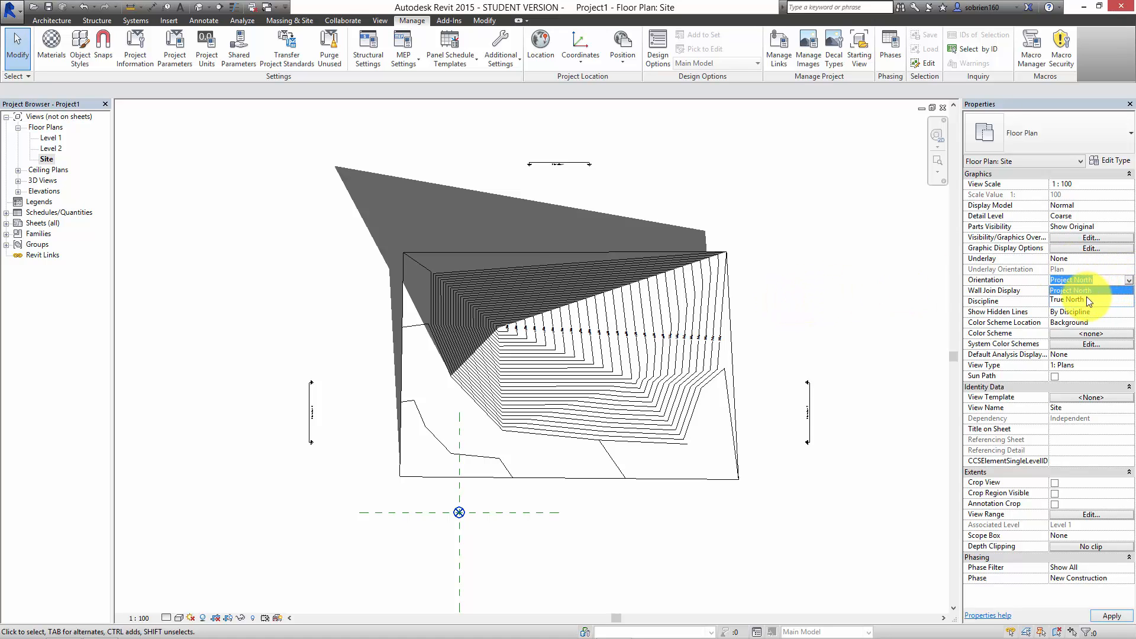
left_click(1085, 299)
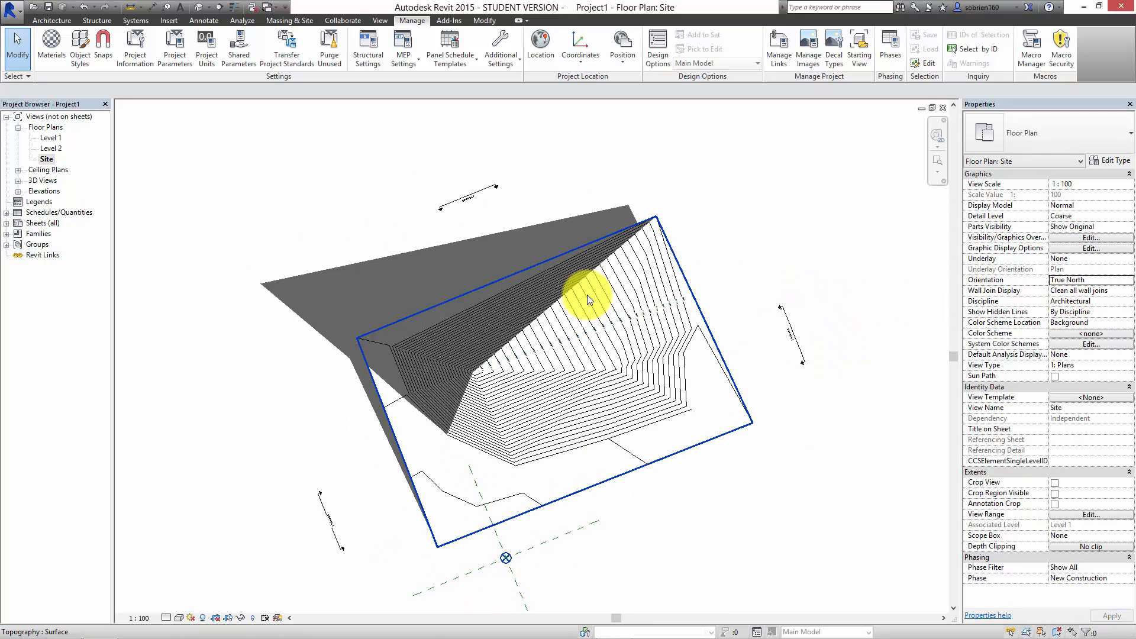
left_click(620, 67)
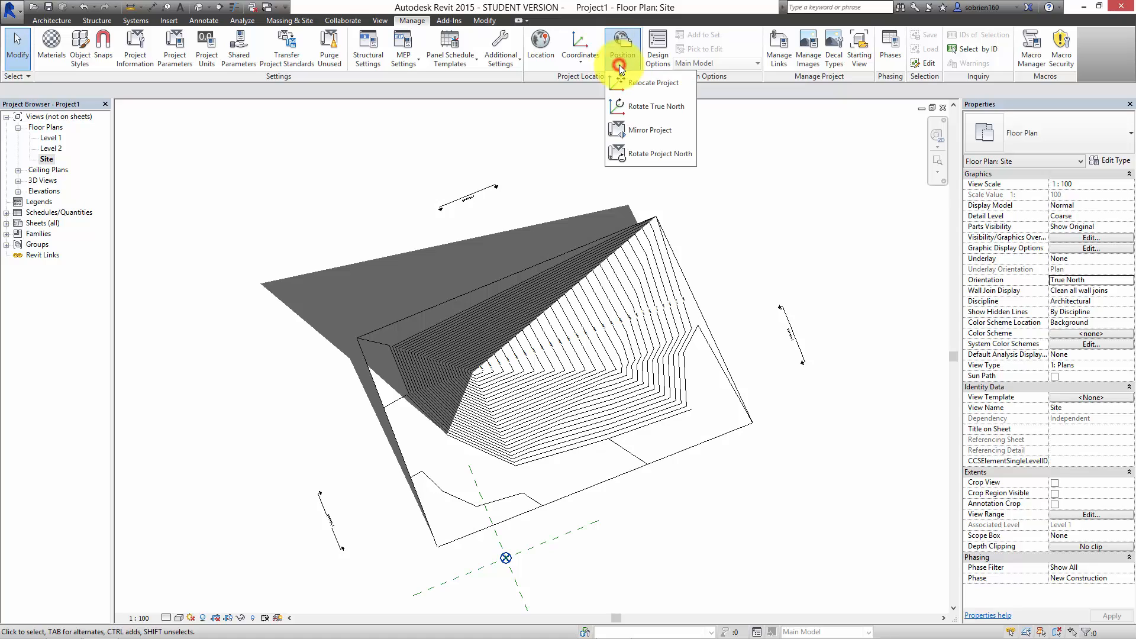
left_click(630, 105)
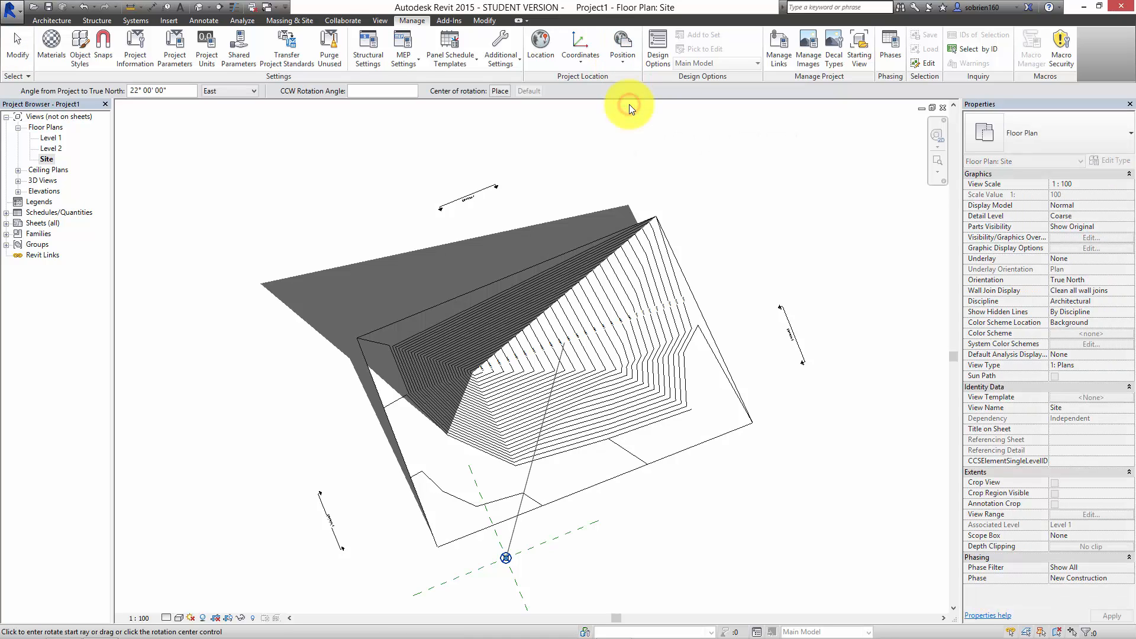
left_click(496, 137)
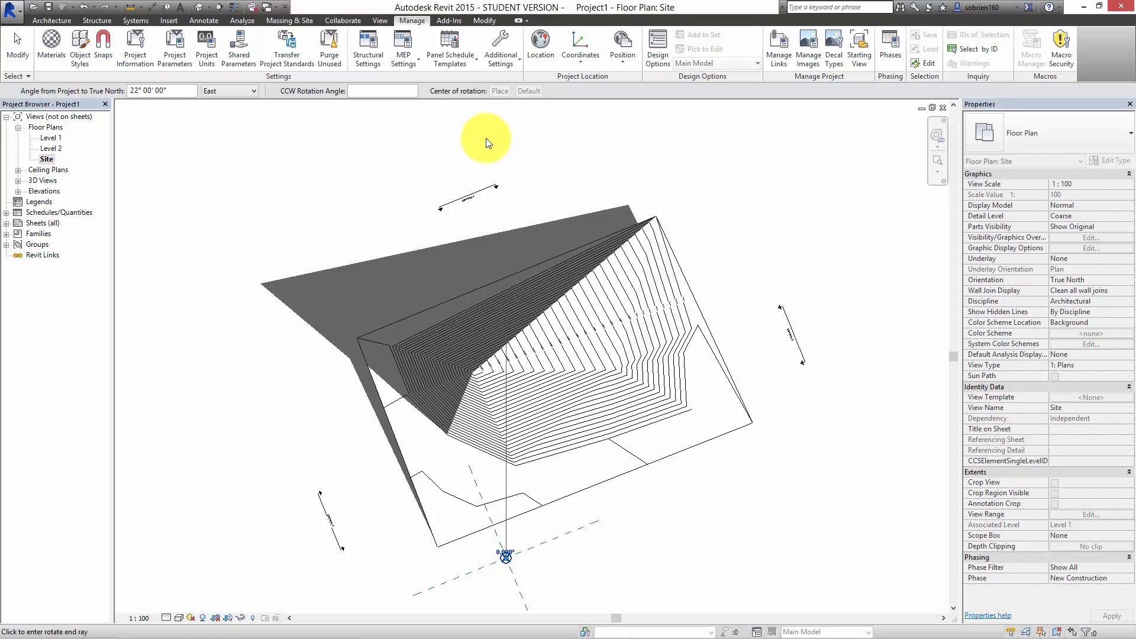
left_click(567, 134)
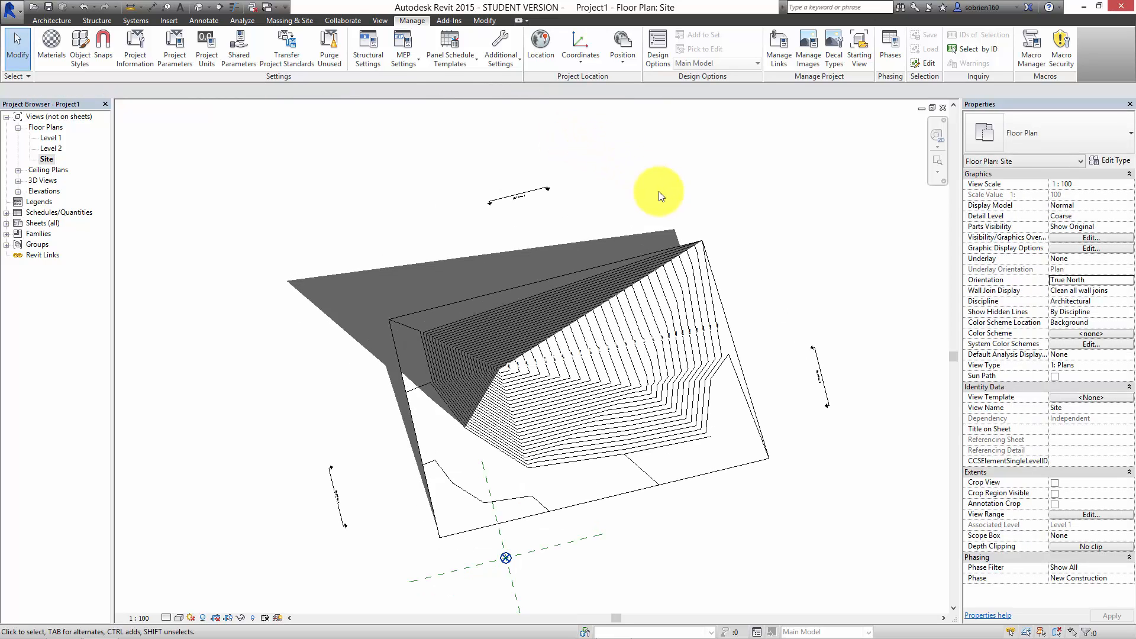
Step: Return the Site plan's orientation to Project North
mouse_move(710, 306)
middle_mouse_down()
mouse_move(685, 279)
mouse_move(688, 265)
middle_mouse_up()
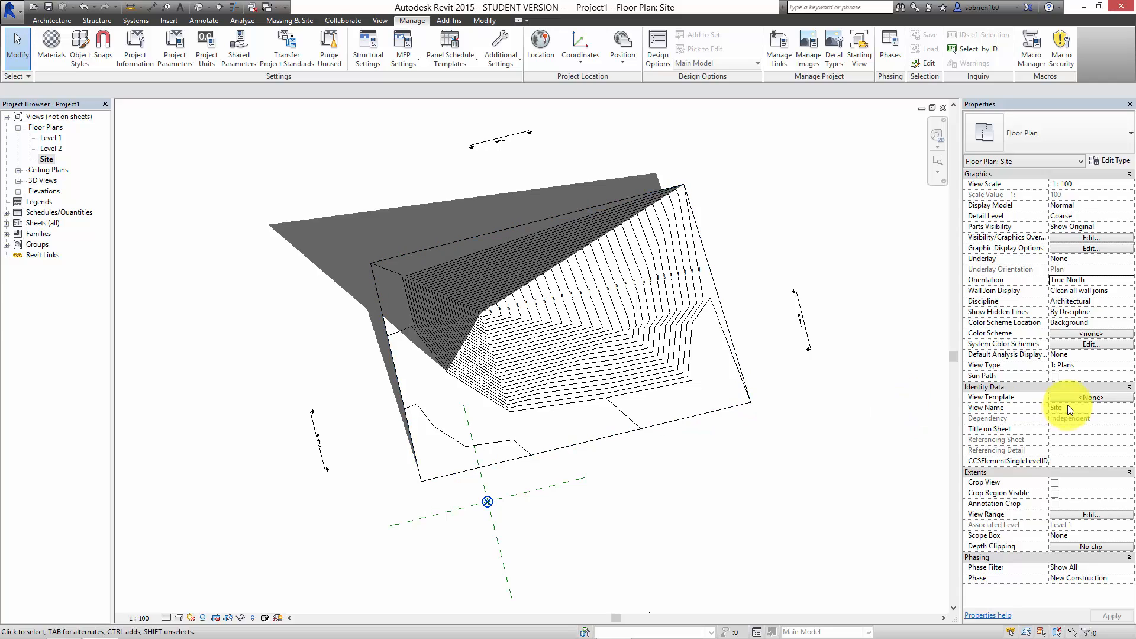
left_click(1129, 284)
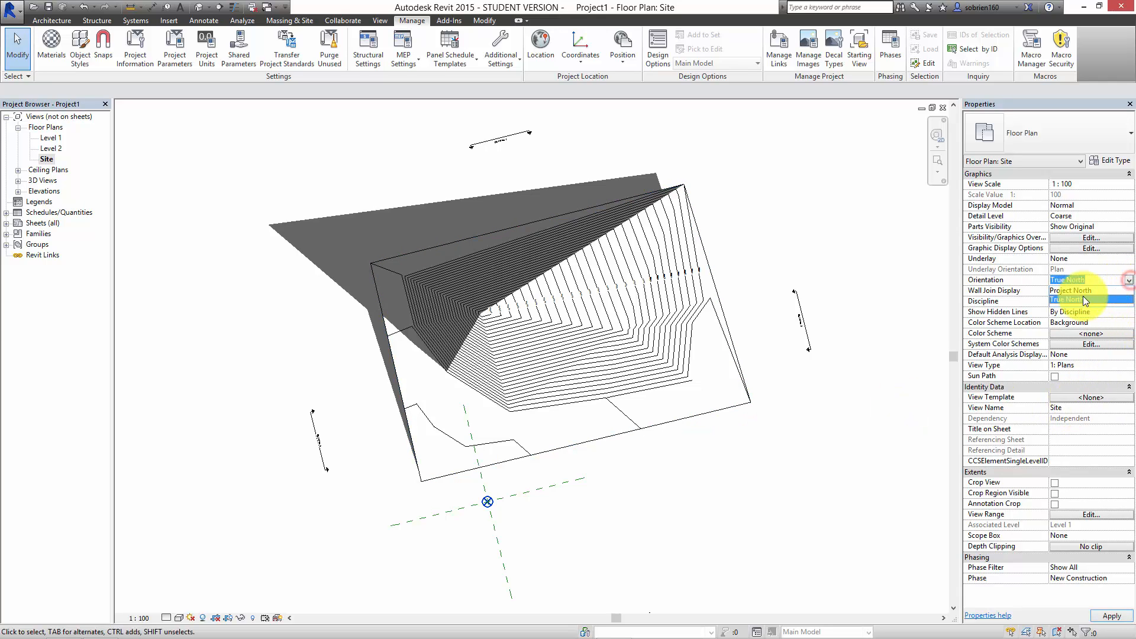
left_click(1084, 292)
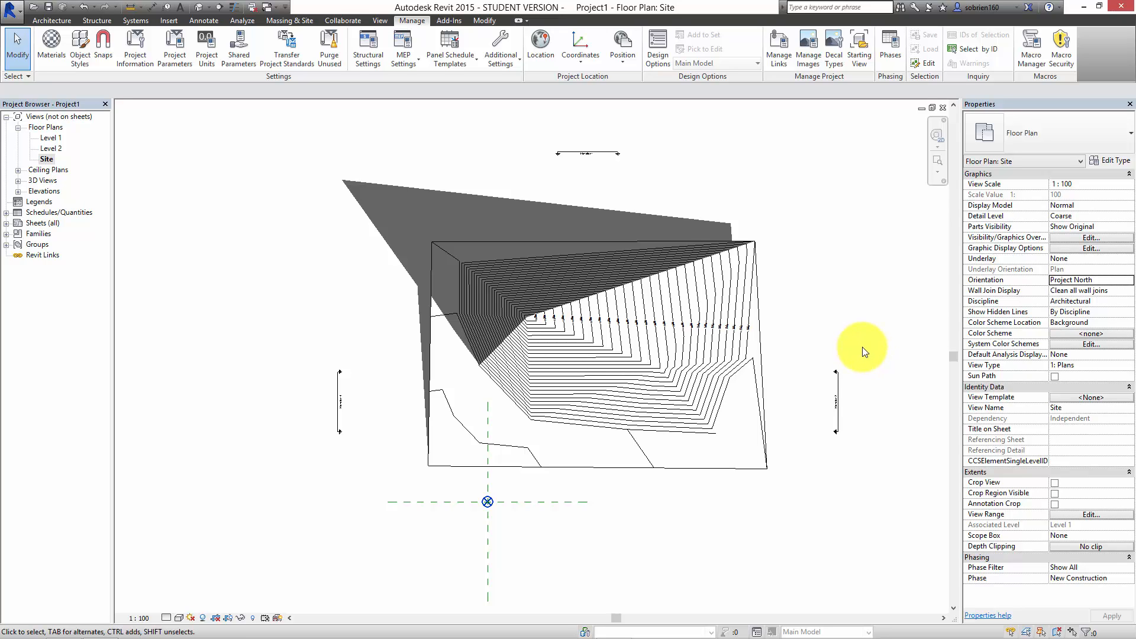
mouse_move(877, 637)
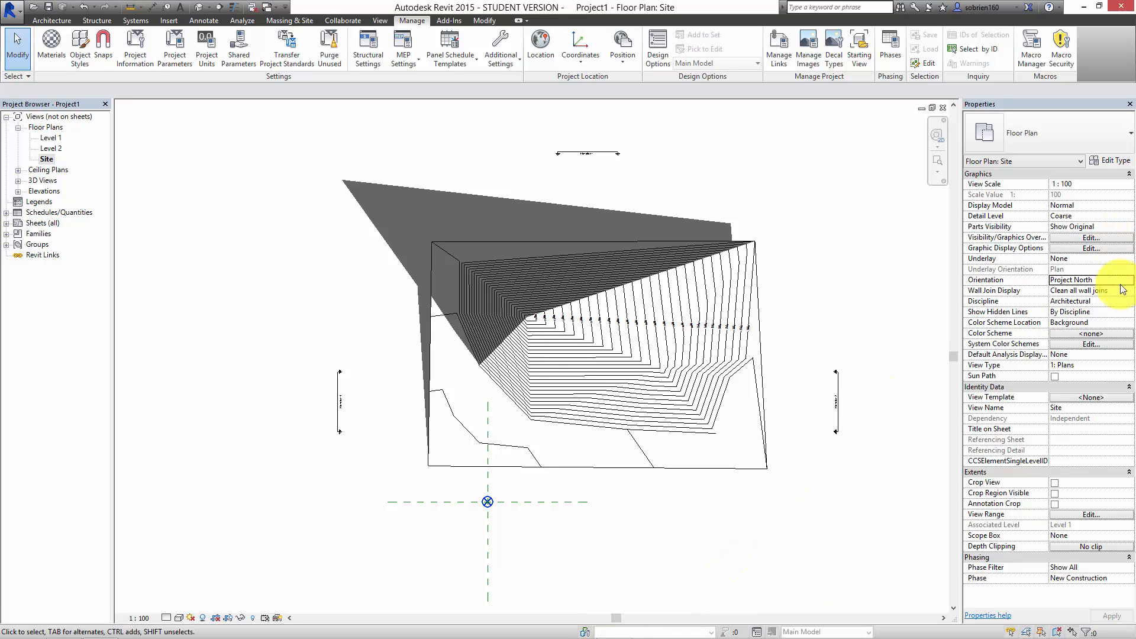
mouse_move(710, 637)
left_click(614, 627)
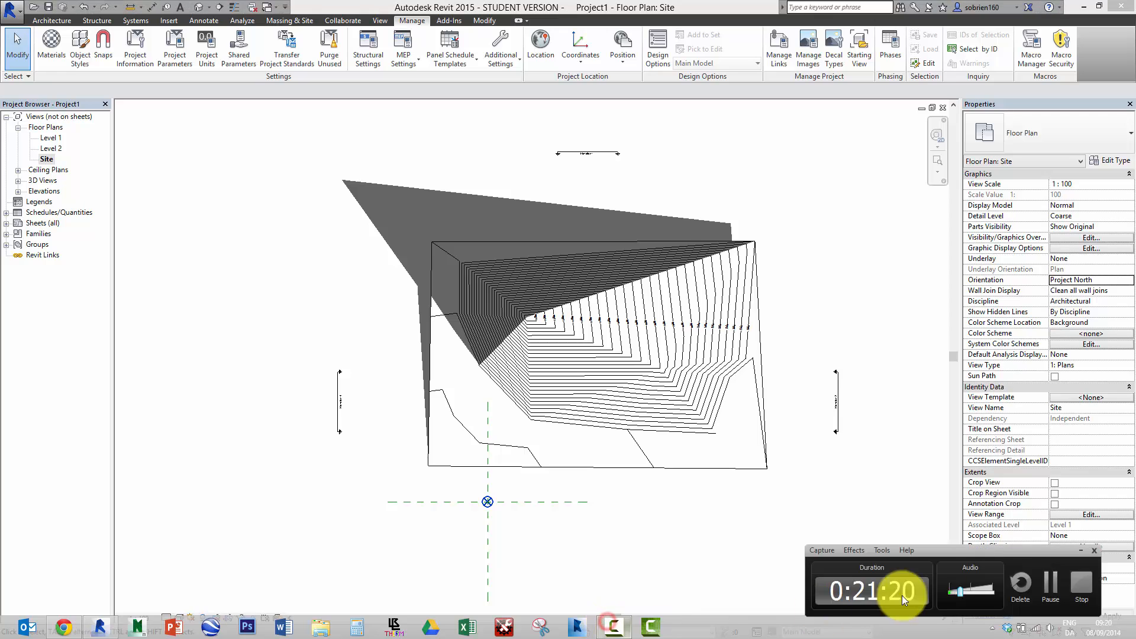
left_click(1050, 583)
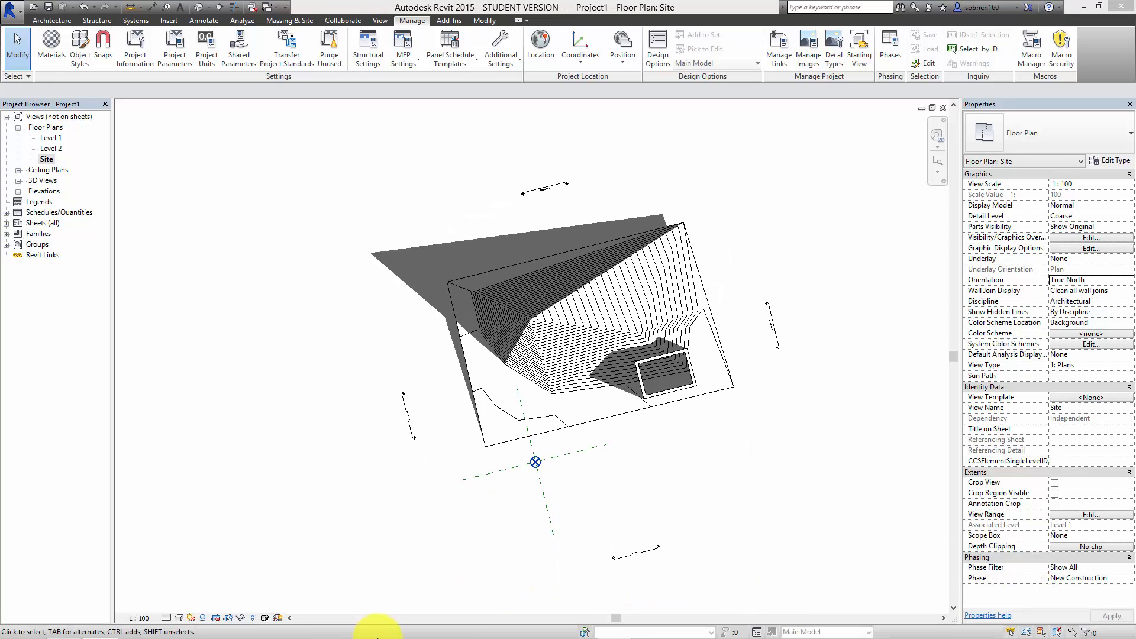
Step: Switch to Chrome to check the lecture plan's week 37 topics and return to Revit
mouse_move(378, 638)
left_click(64, 631)
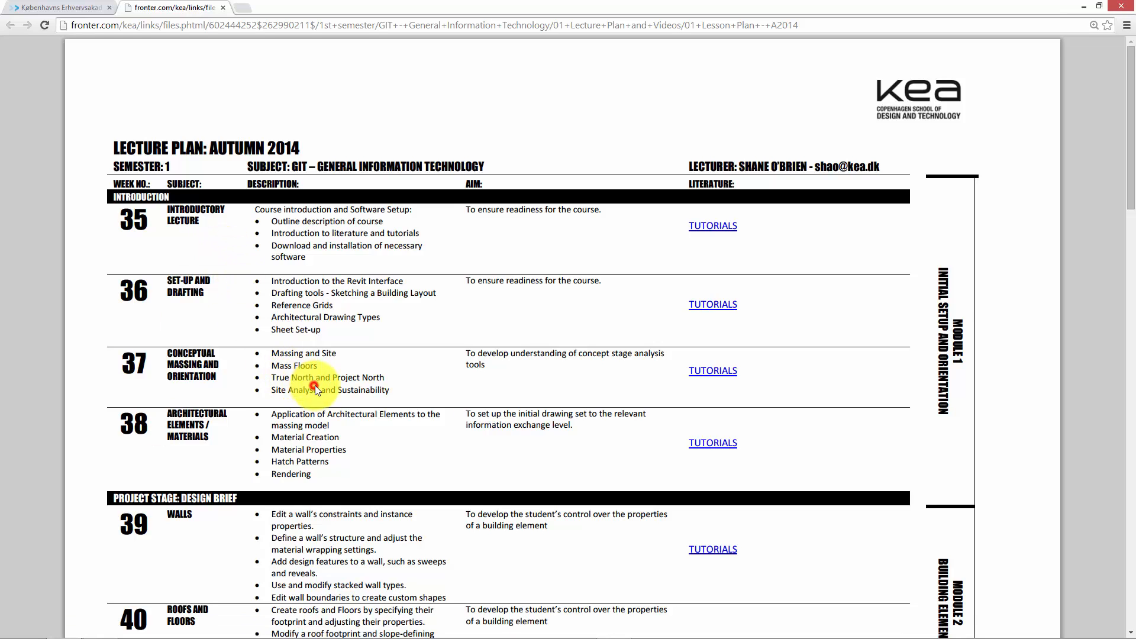
left_click(1085, 10)
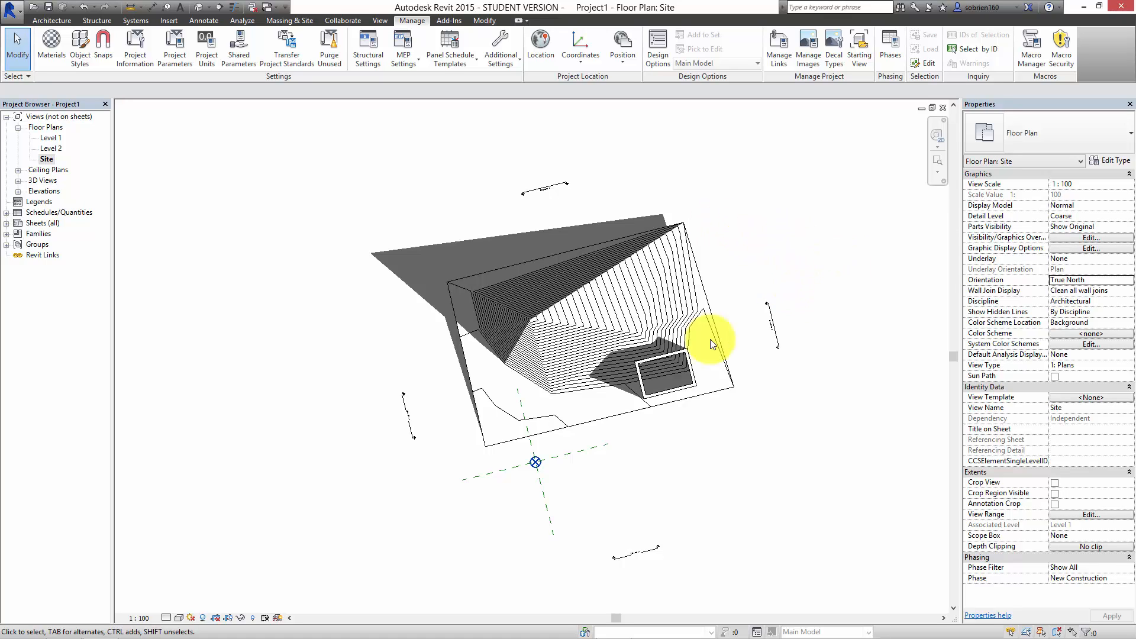
Step: Delete the whole chain of walls forming the small rectangular building on the site
key("Tab")
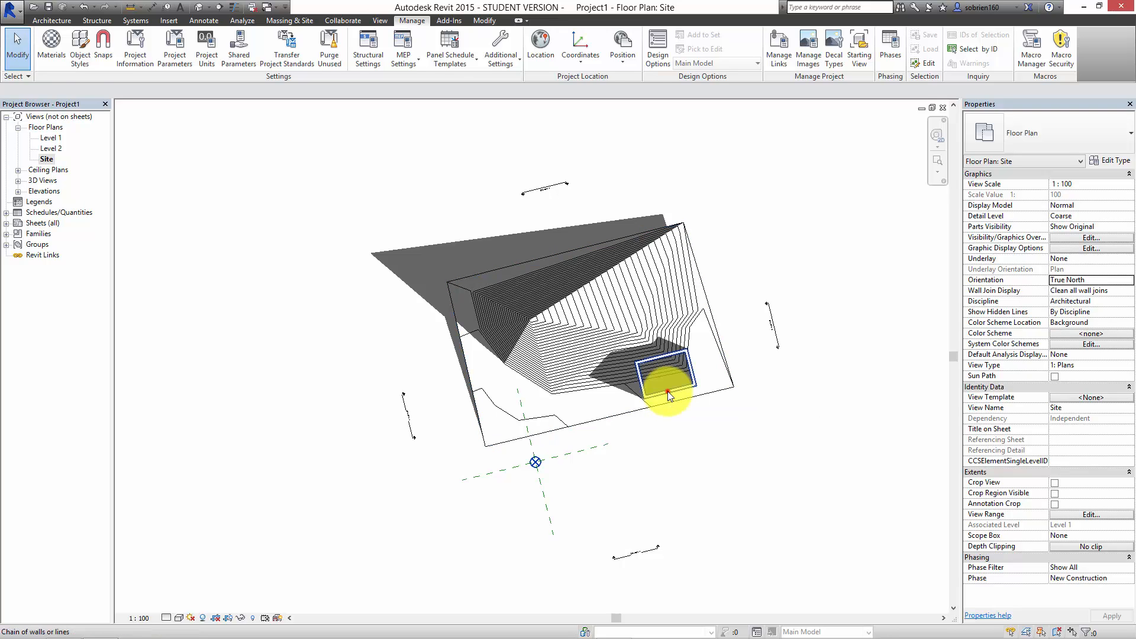
left_click(668, 392)
key("Delete")
left_click(800, 397)
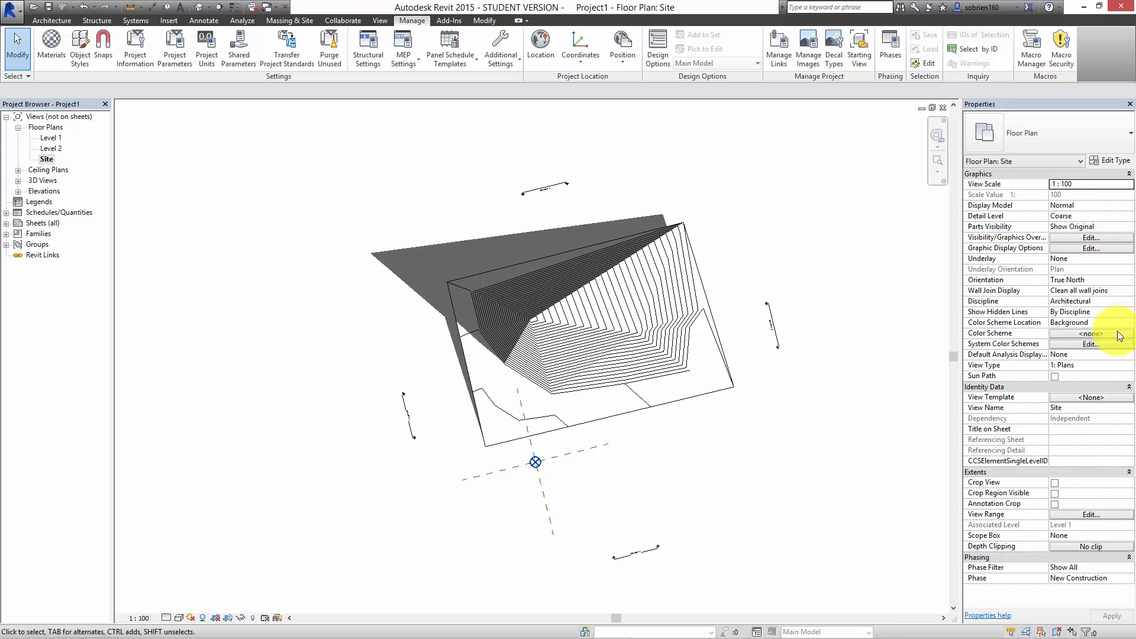
Step: Set the Site floor plan's orientation to Project North
left_click(1126, 280)
left_click(1129, 280)
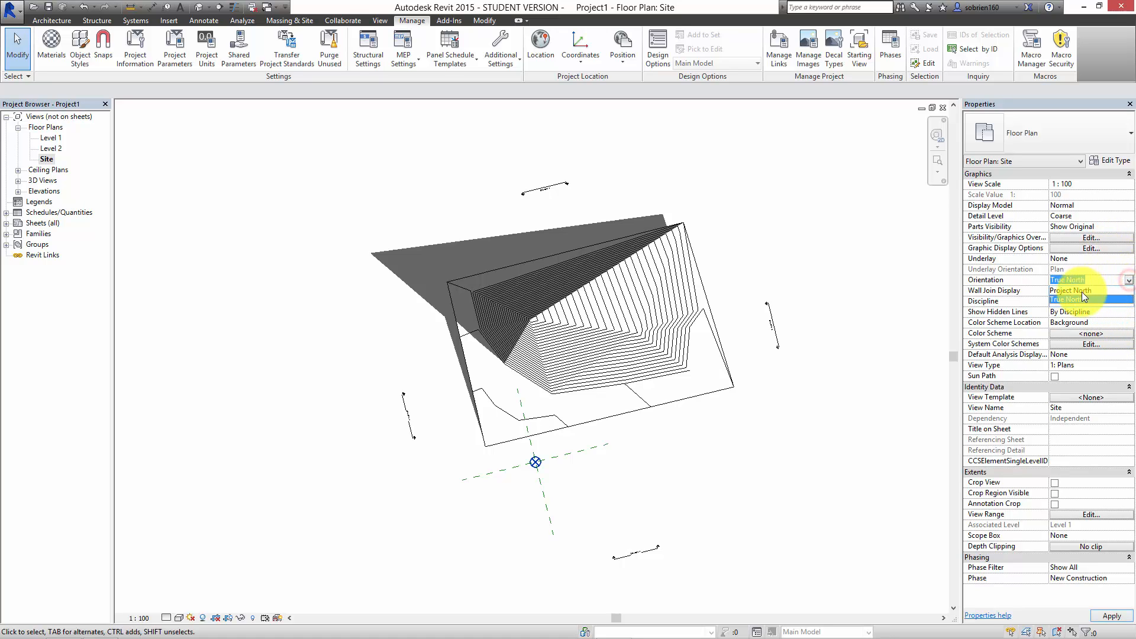
left_click(1082, 293)
left_click(889, 354)
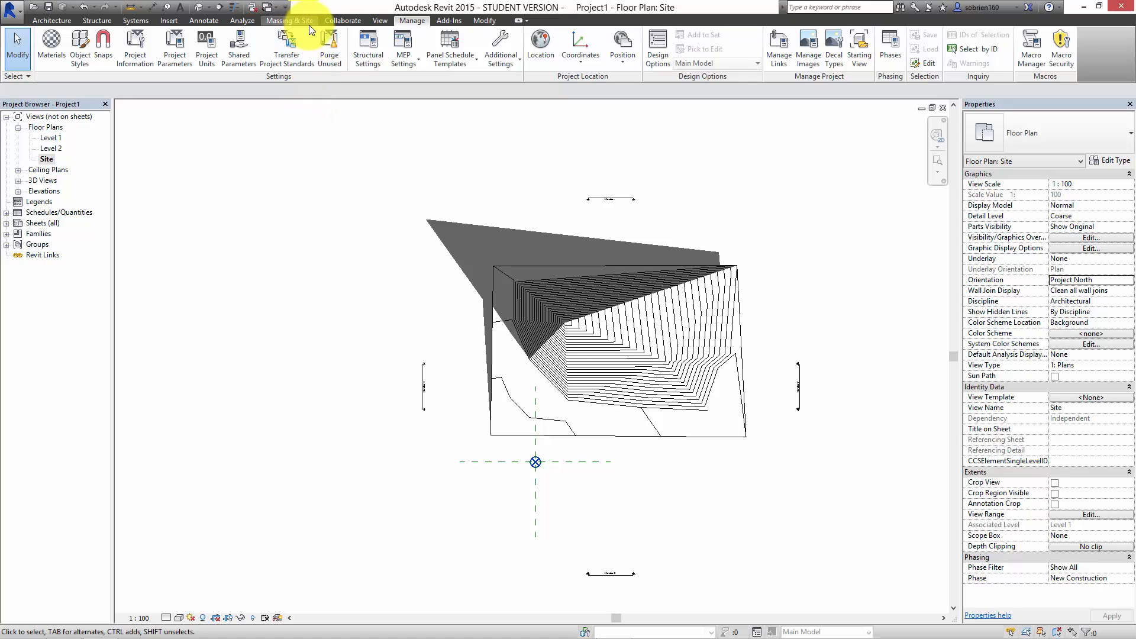
Step: Start a new in-place mass with the suggested name, dismissing the Show Mass notice
left_click(289, 22)
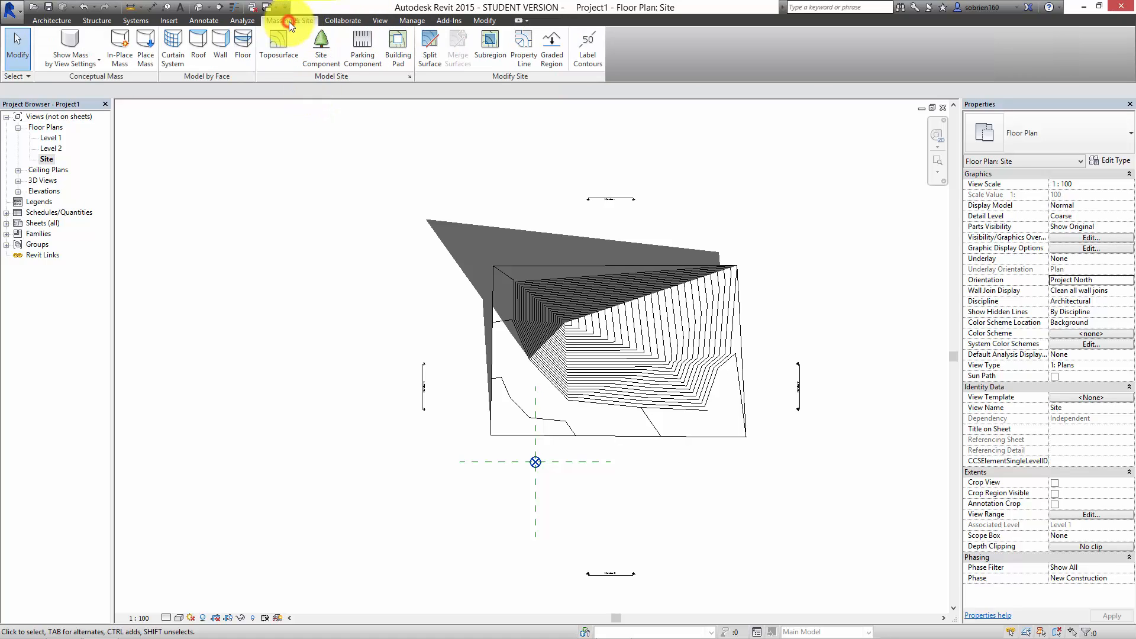
left_click(120, 51)
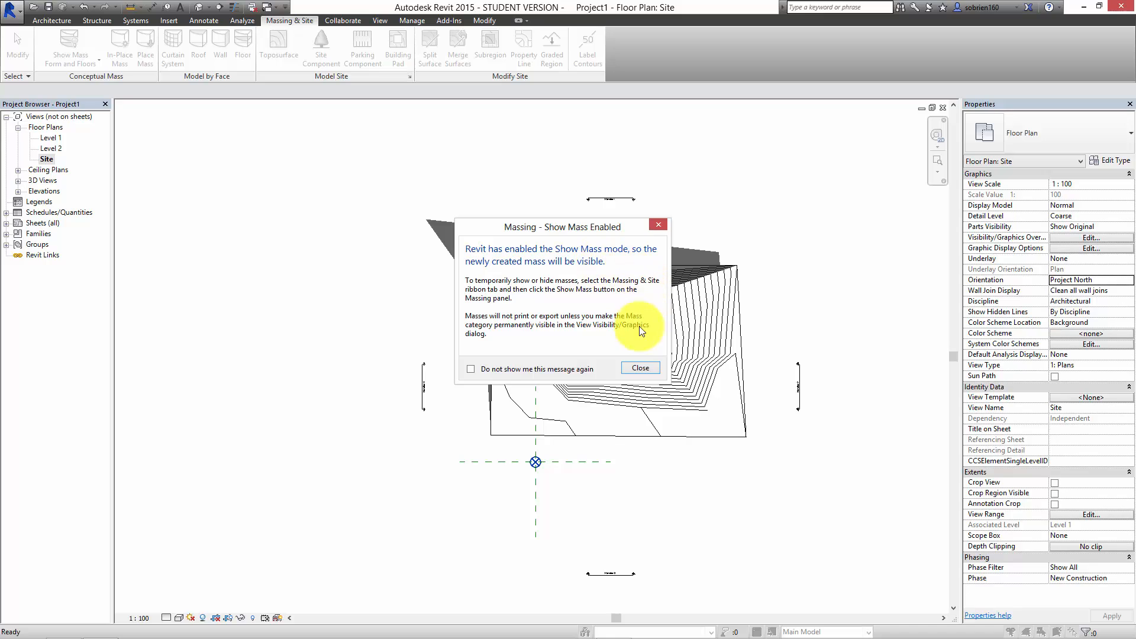
left_click(631, 365)
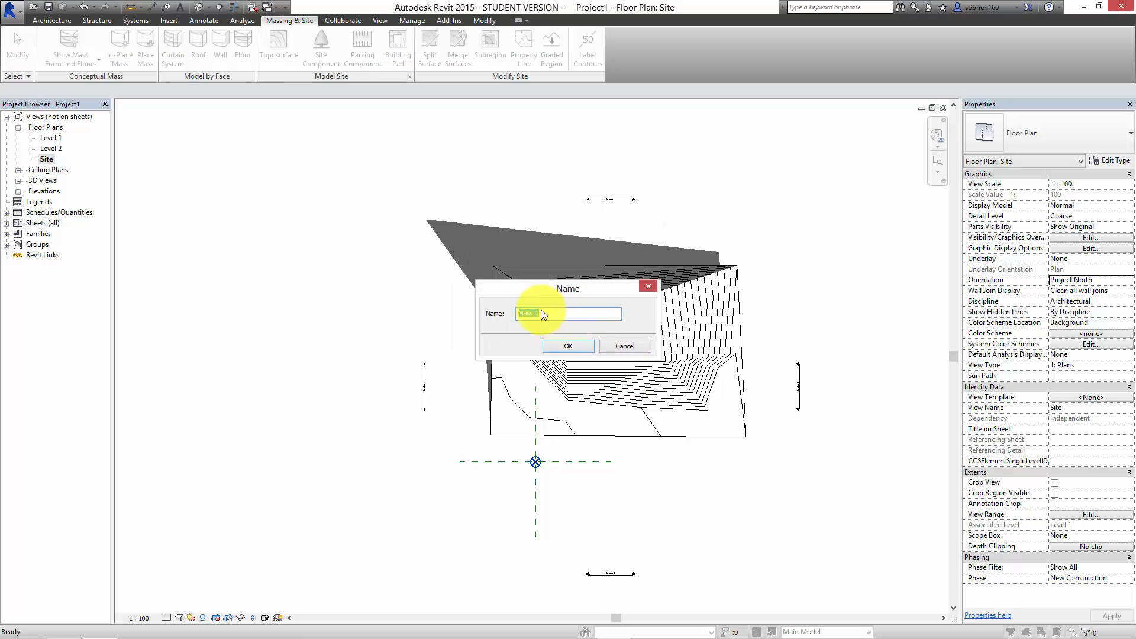
left_click(568, 347)
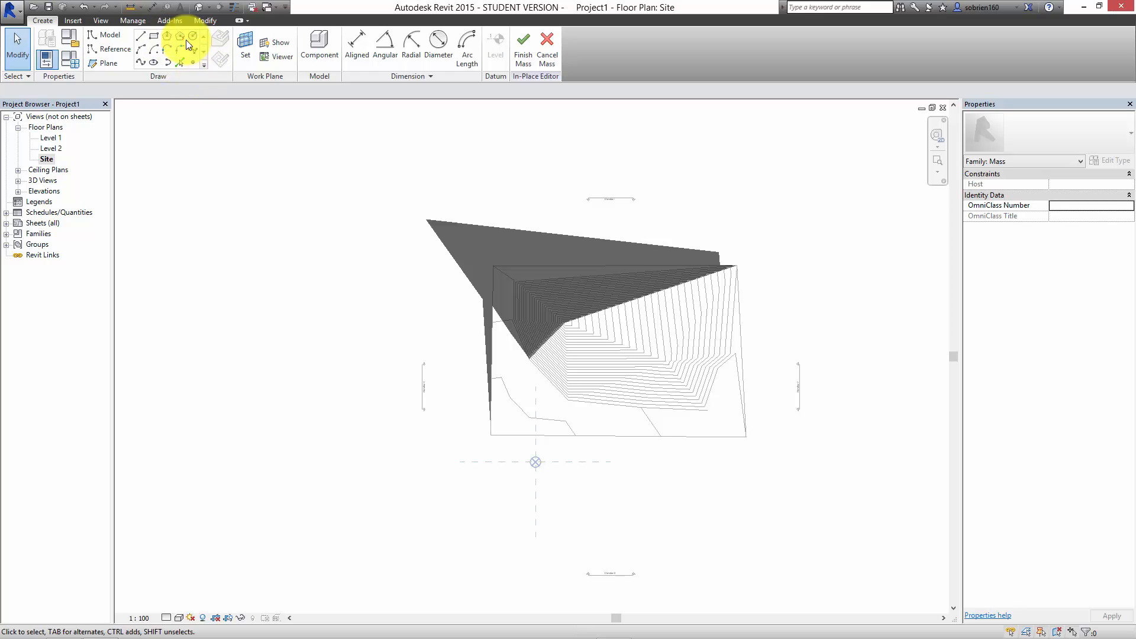
Step: Sketch a rectangle of about 8000 by 6000 mm on the lower part of the site and create a solid form from it
left_click(156, 38)
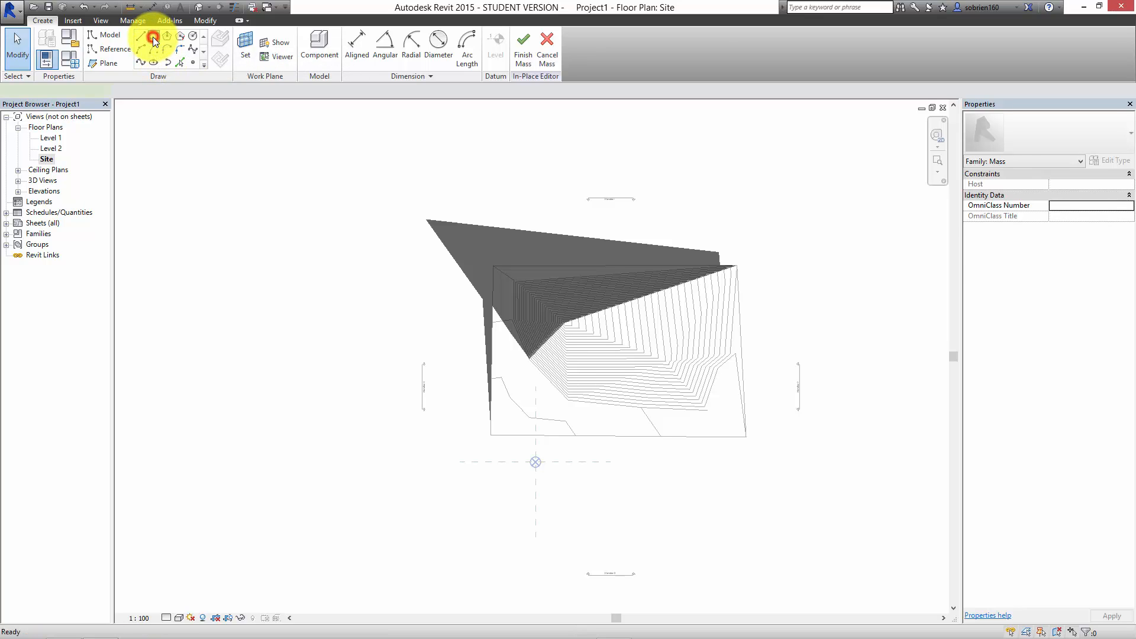
left_click(548, 383)
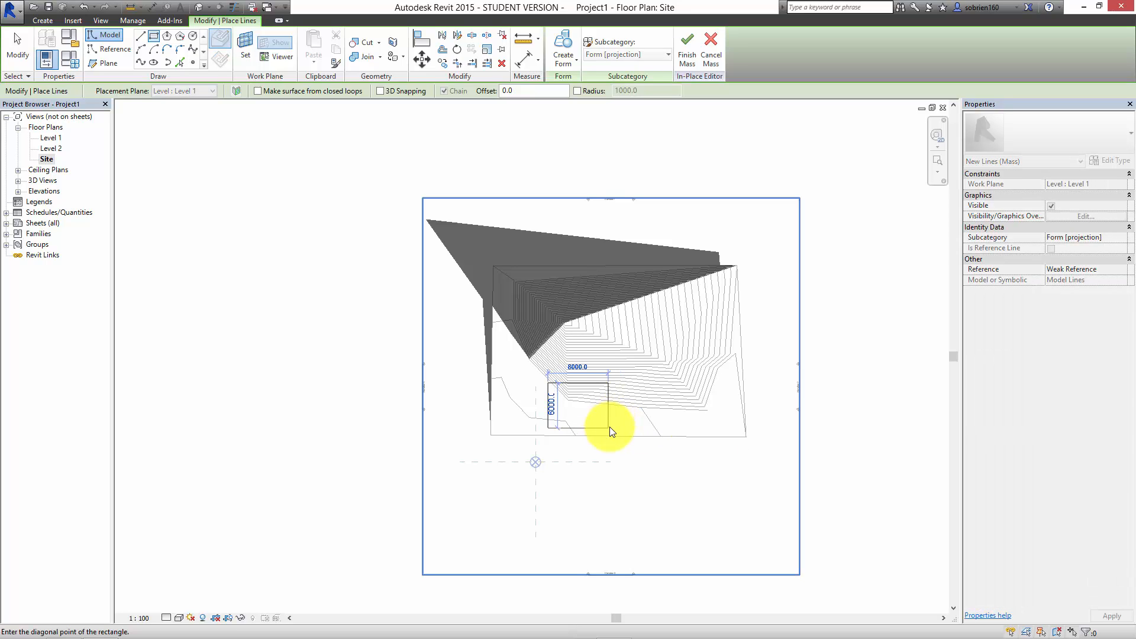
left_click(610, 427)
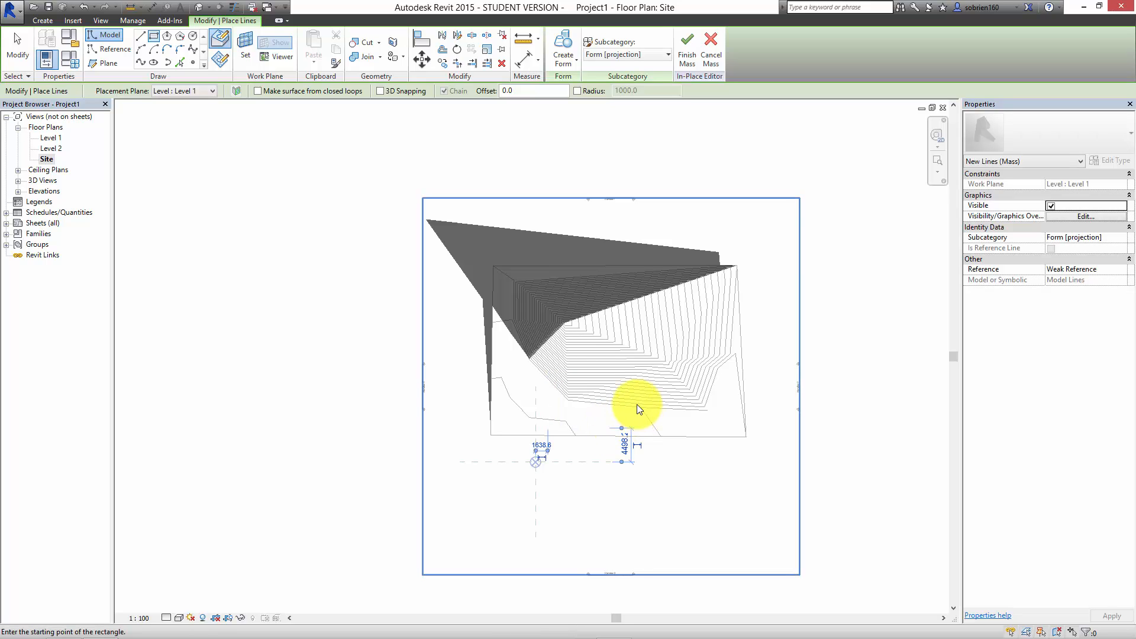
left_click(561, 45)
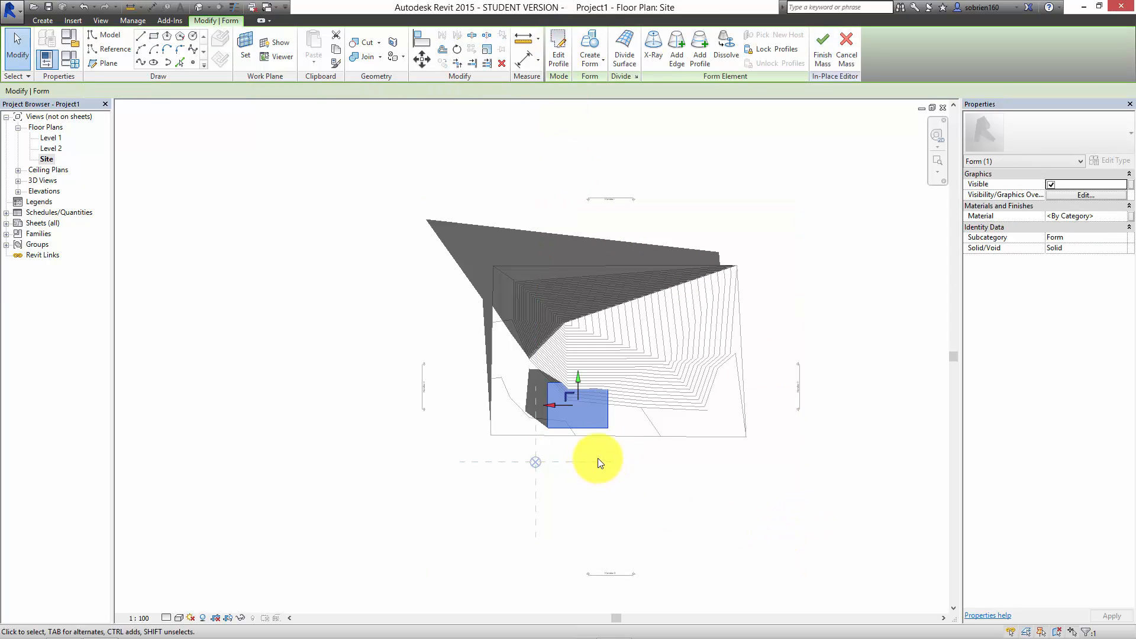
left_click(306, 189)
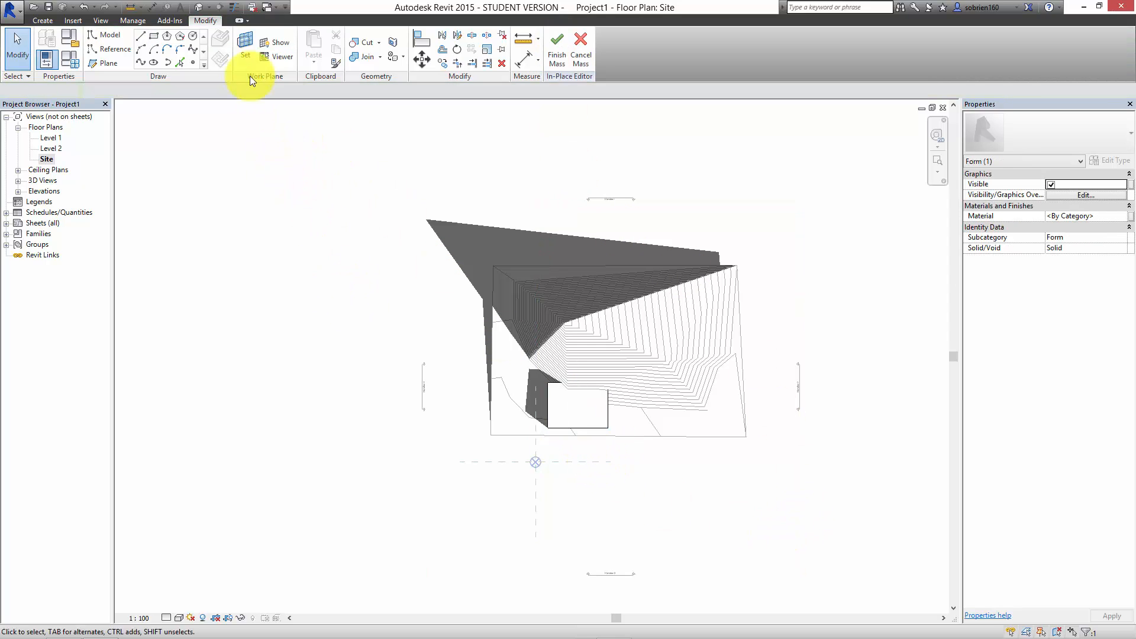
Step: In the default 3D view, raise the mass's top front-right vertex to a height of about 9000 mm
left_click(199, 7)
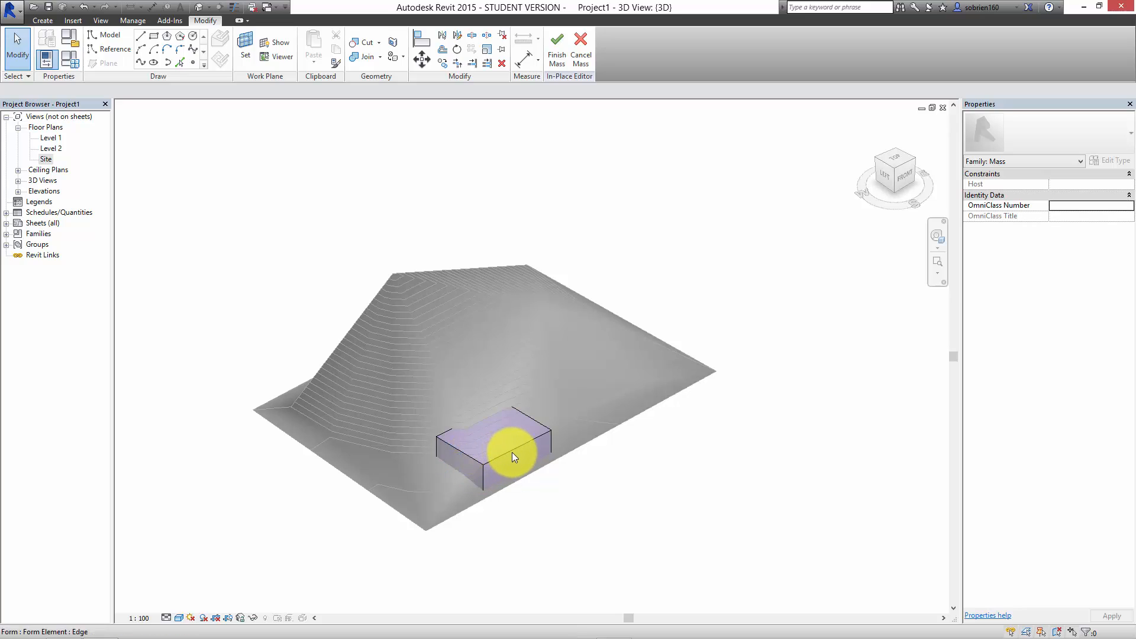
left_click(550, 430)
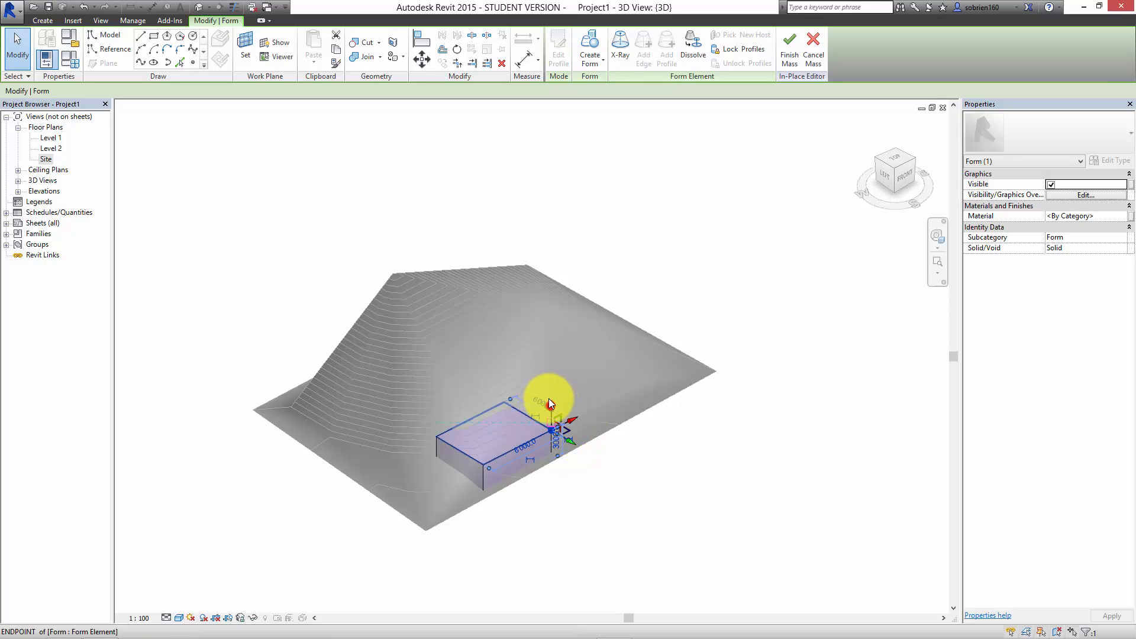
left_click_drag(549, 399, 542, 349)
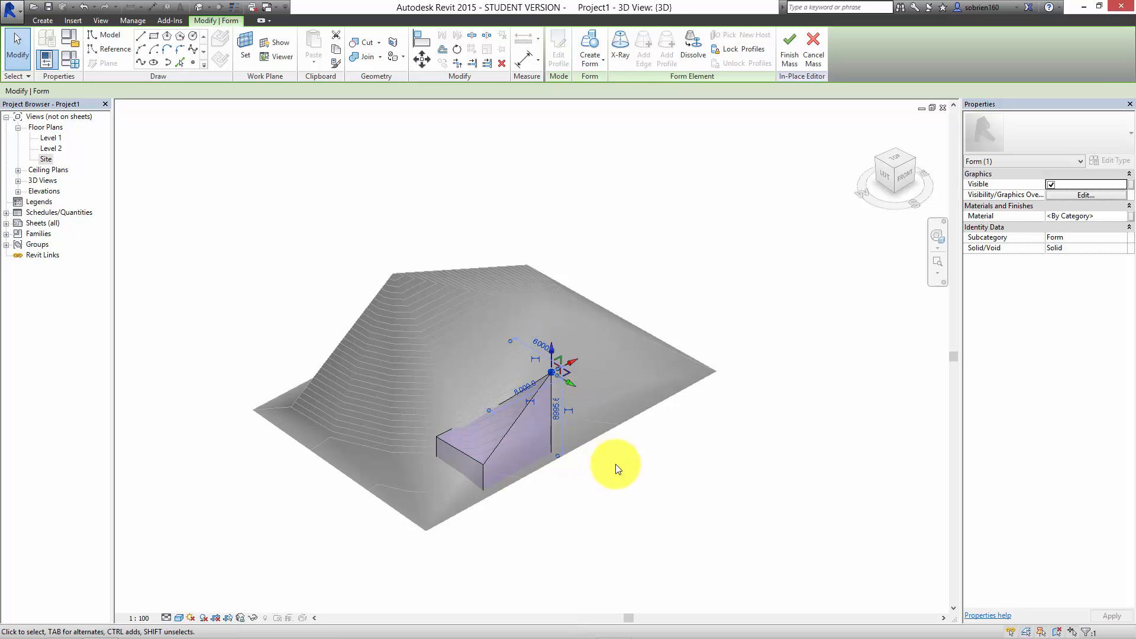
left_click(626, 493)
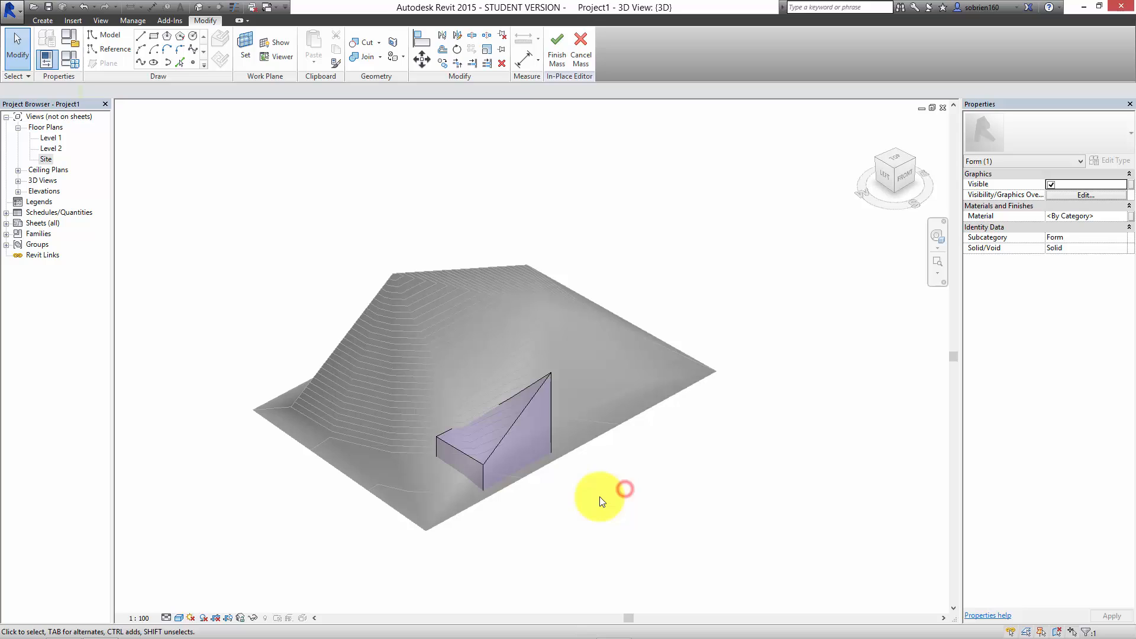
Step: Move the mass's front-left vertical edge inward, narrowing the left side to about 2700 mm
left_click(484, 481)
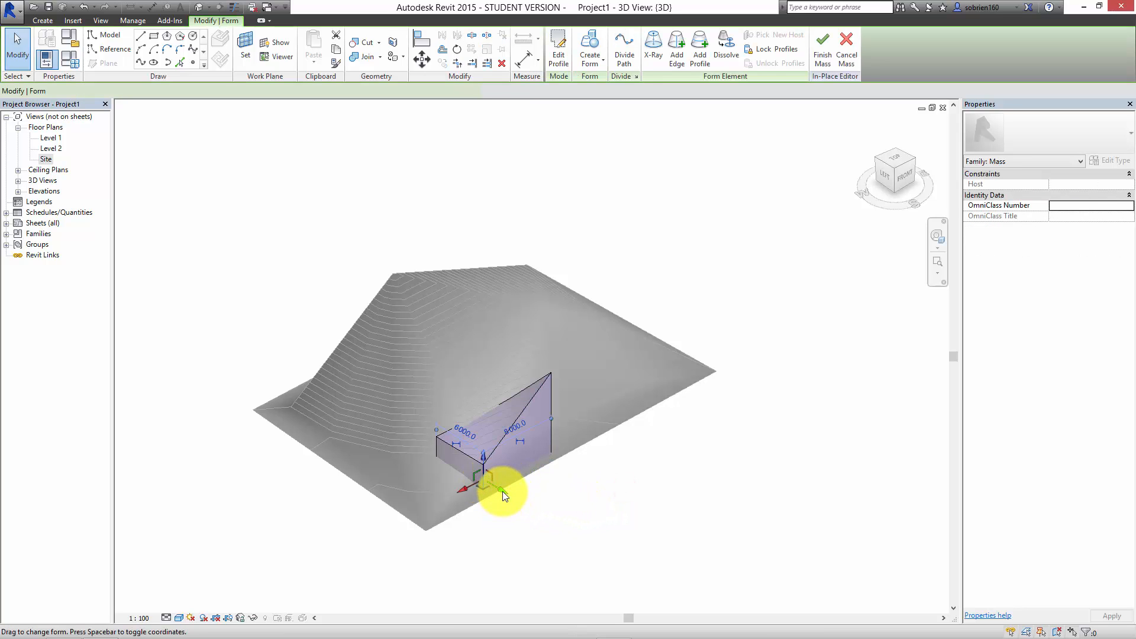
left_click_drag(503, 492, 464, 494)
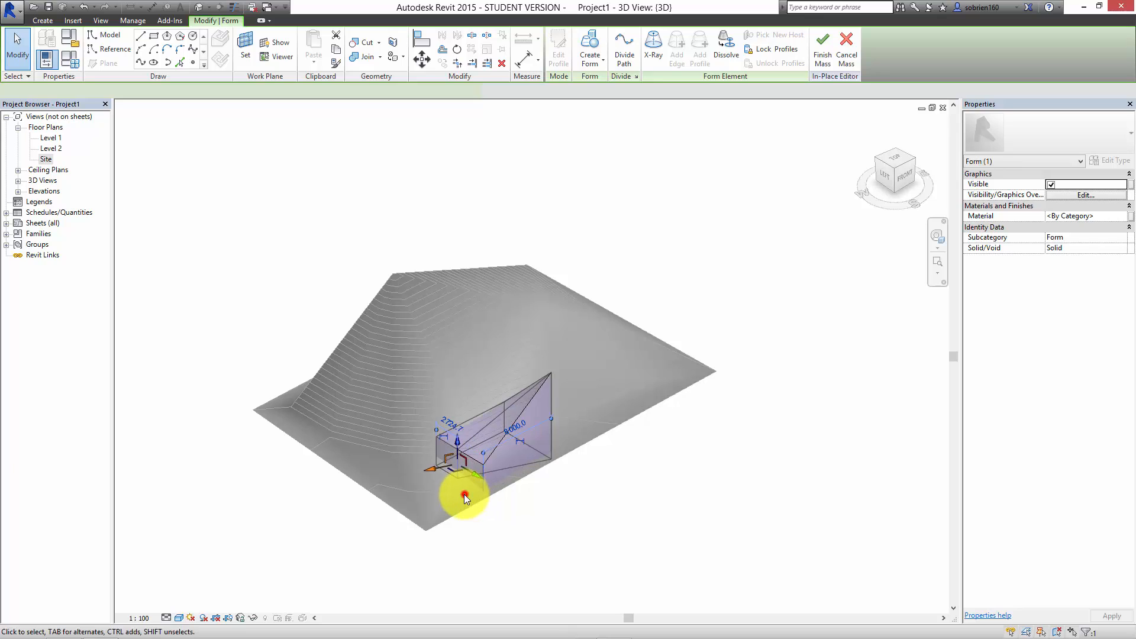
left_click(464, 495)
scroll(530, 422, "up", 2)
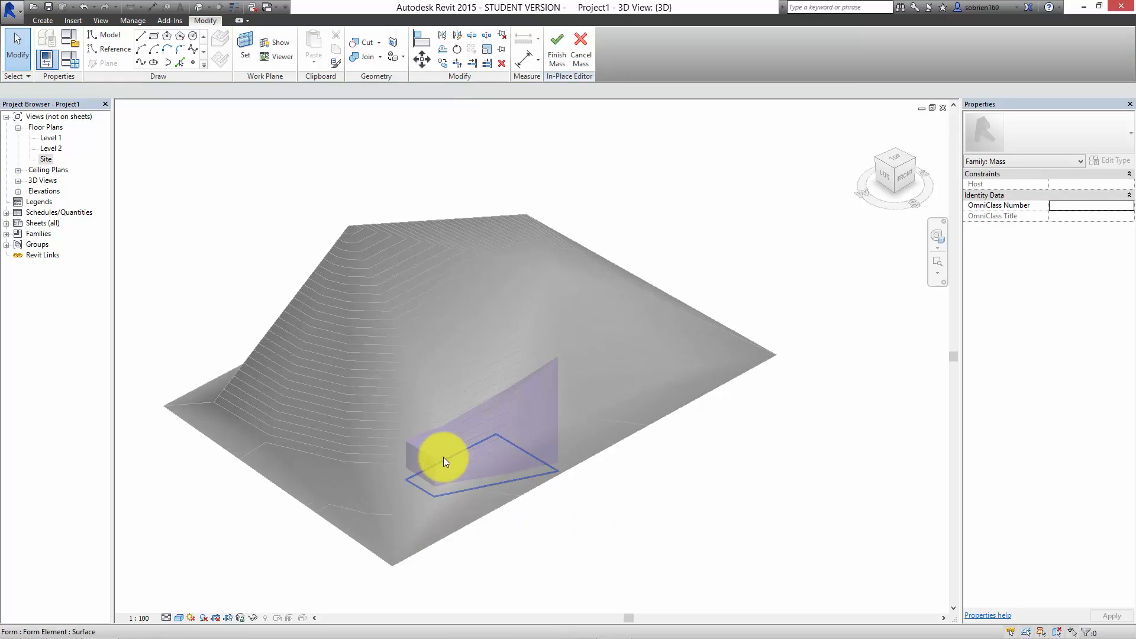
Step: Raise the selected form element at the rear of the mass's narrowed left side
left_click(415, 455)
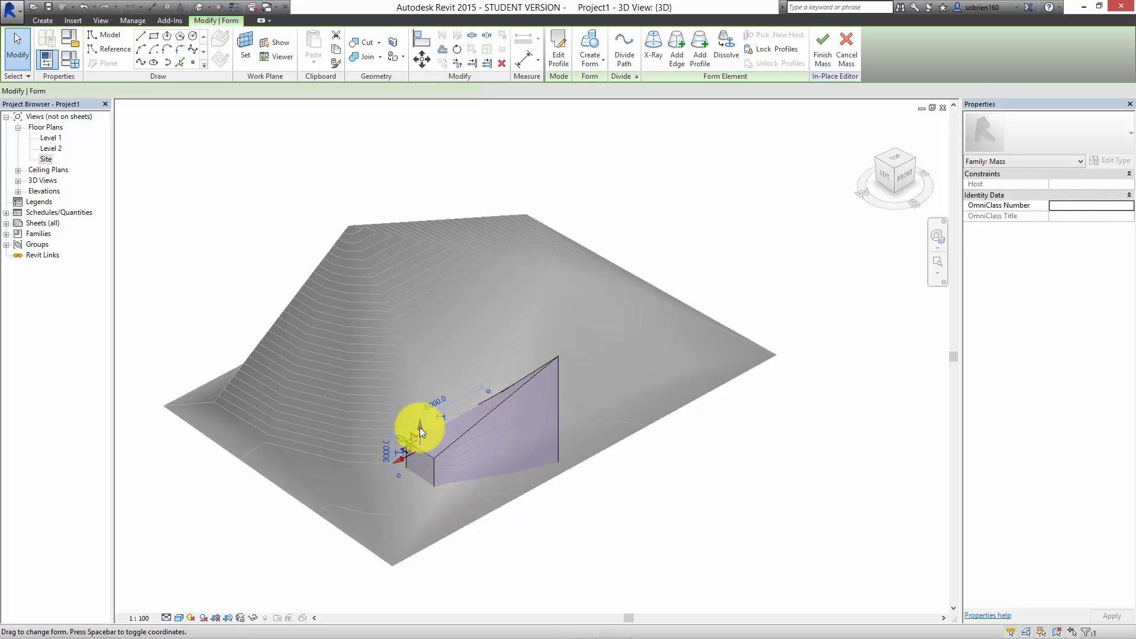
left_click_drag(421, 427, 416, 404)
middle_click_drag(565, 495, 413, 454, "shift")
Step: Shift the sloping top edge on the mass's right side to a new position
left_click(492, 431)
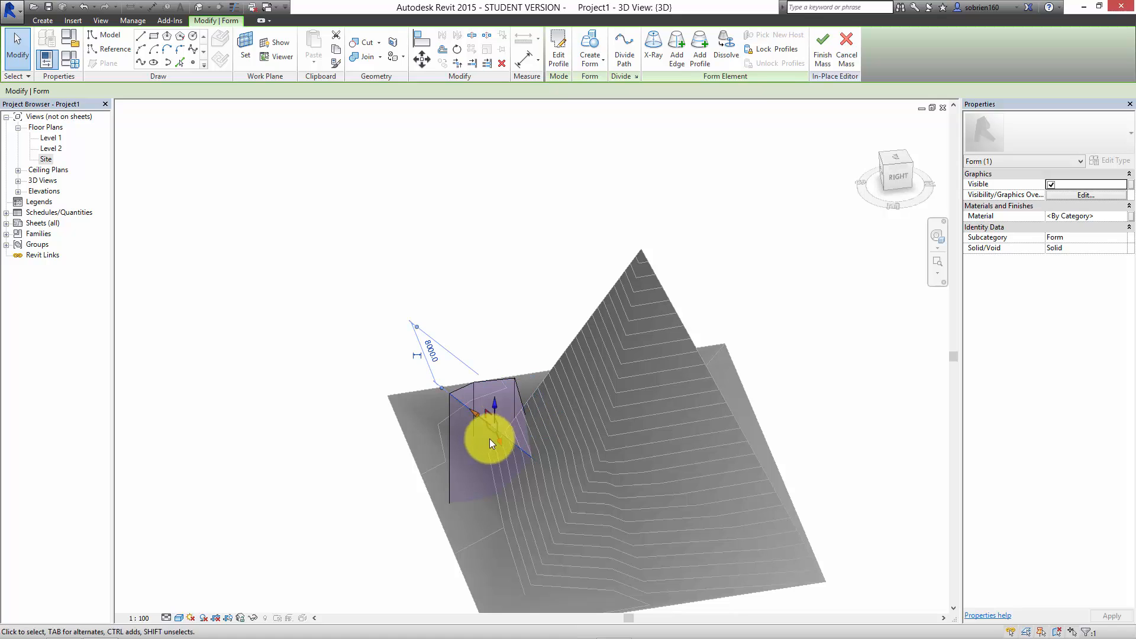
left_click_drag(489, 438, 513, 473)
left_click(332, 482)
middle_click_drag(332, 481, 579, 464, "shift")
left_click(578, 464)
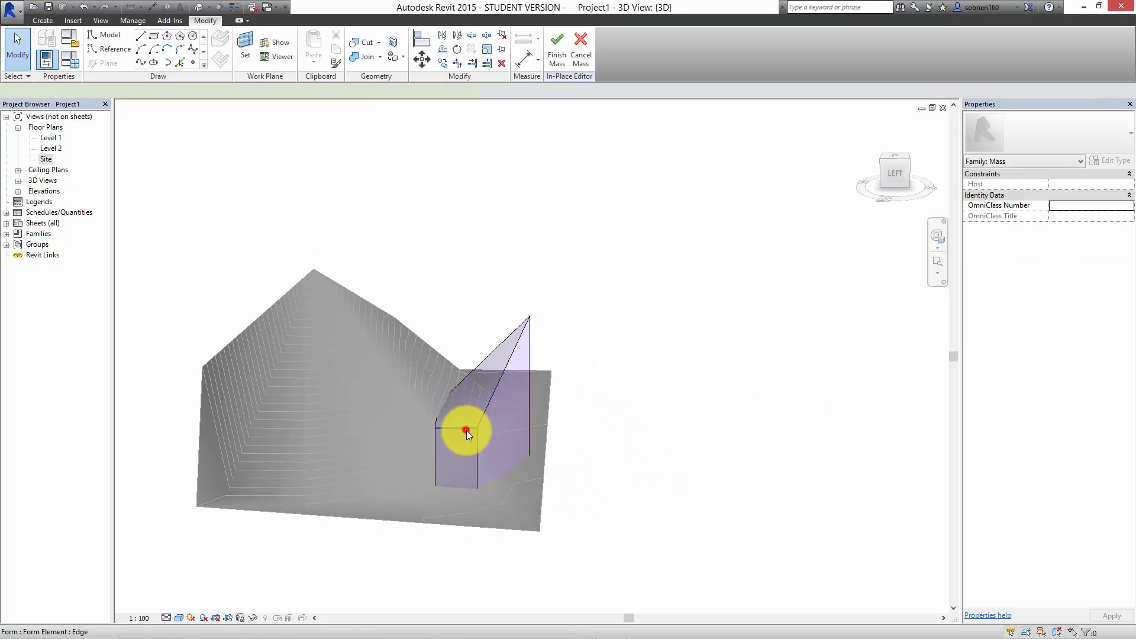
Step: Adjust the height of the mass's narrow left end by moving its form element vertically
left_click(467, 431)
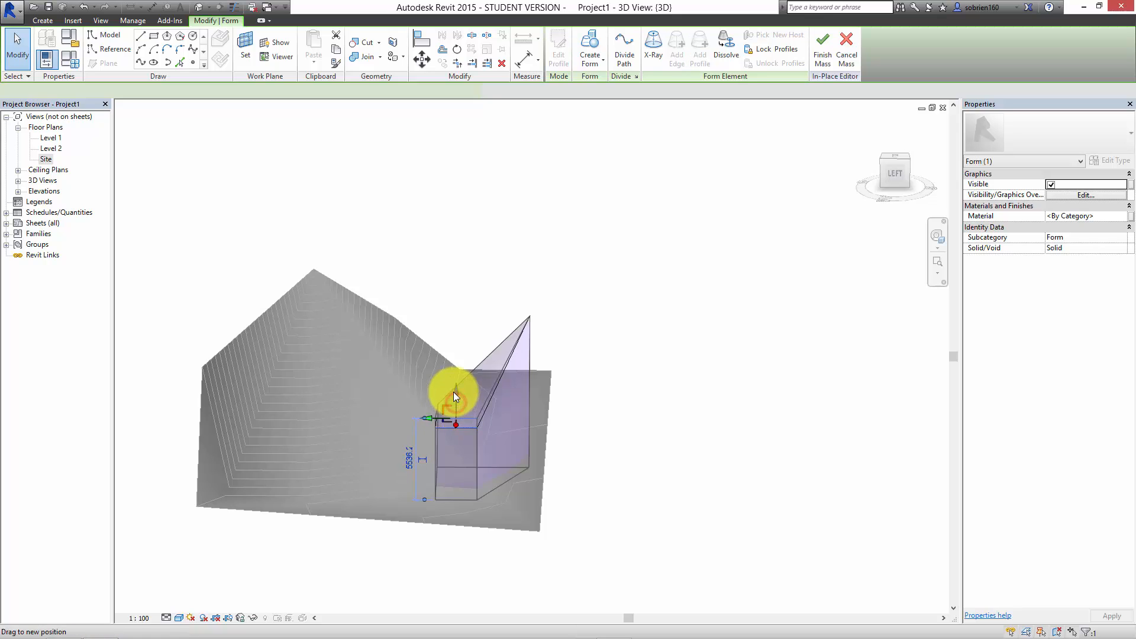
left_click_drag(454, 396, 447, 424)
left_click(614, 480)
middle_click_drag(602, 482, 289, 489, "shift")
left_click(290, 489)
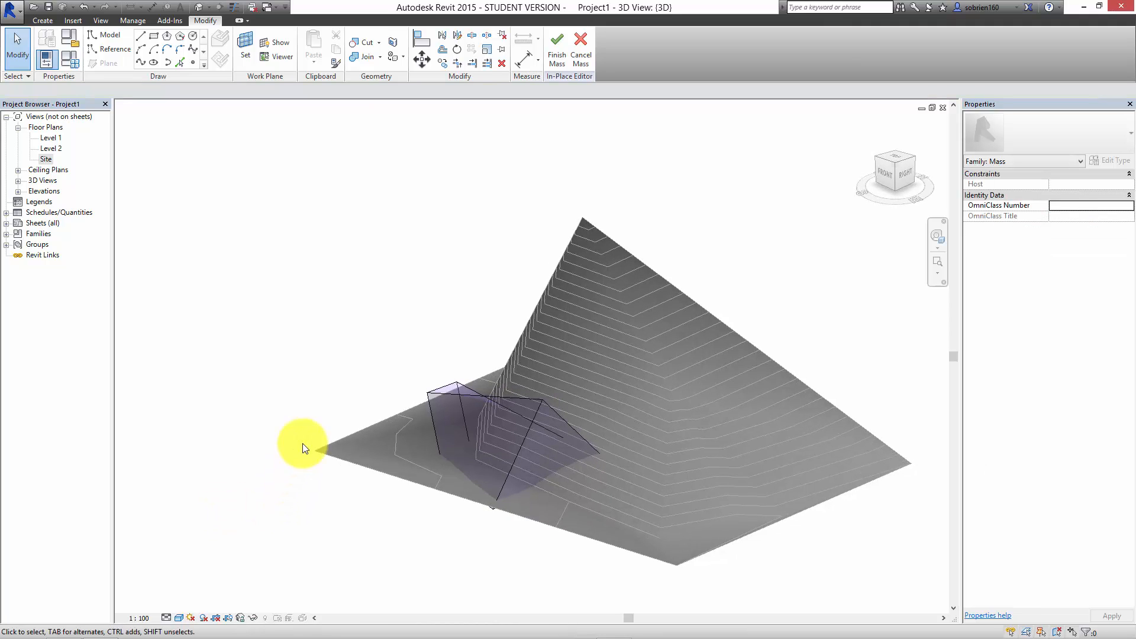
Step: Finish the in-place mass and clear the selection
left_click(557, 53)
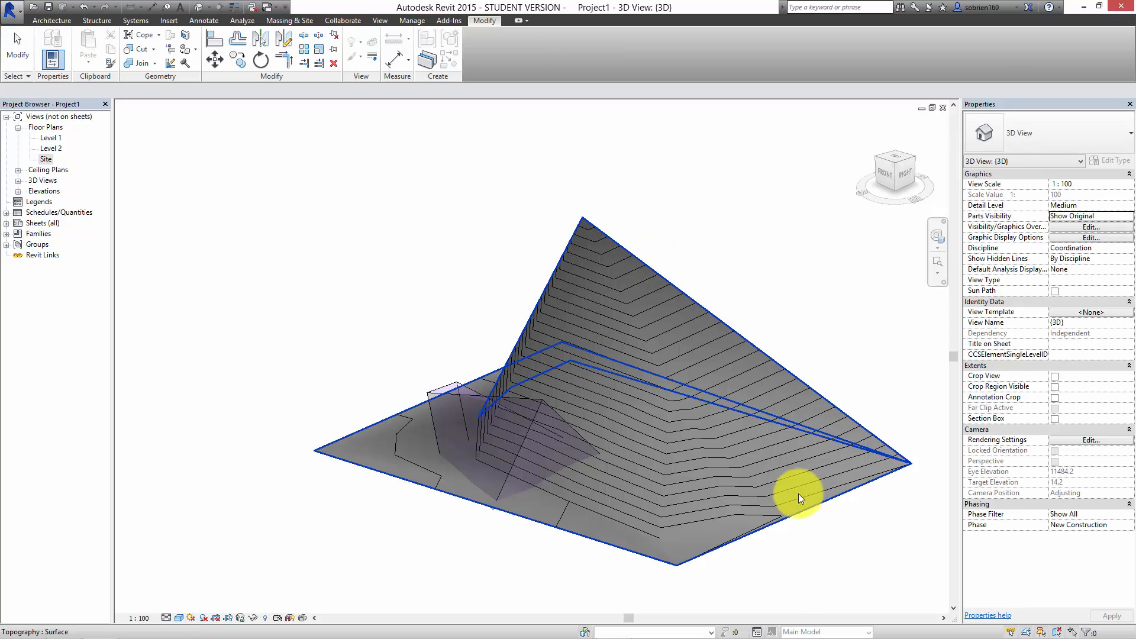
left_click(837, 536)
mouse_move(922, 633)
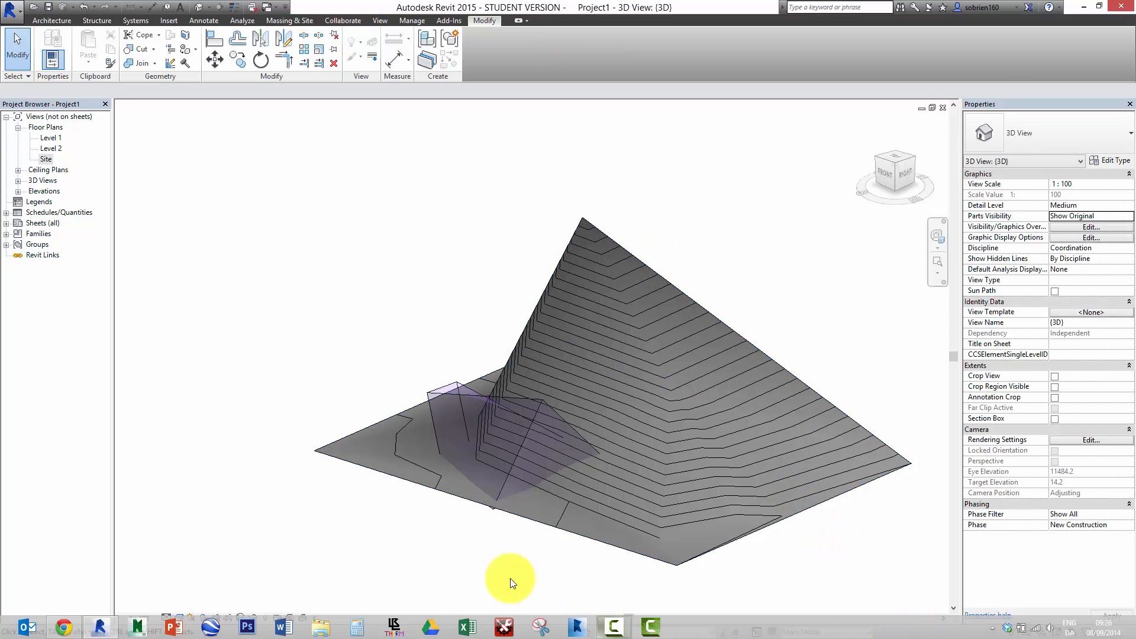
left_click(487, 567)
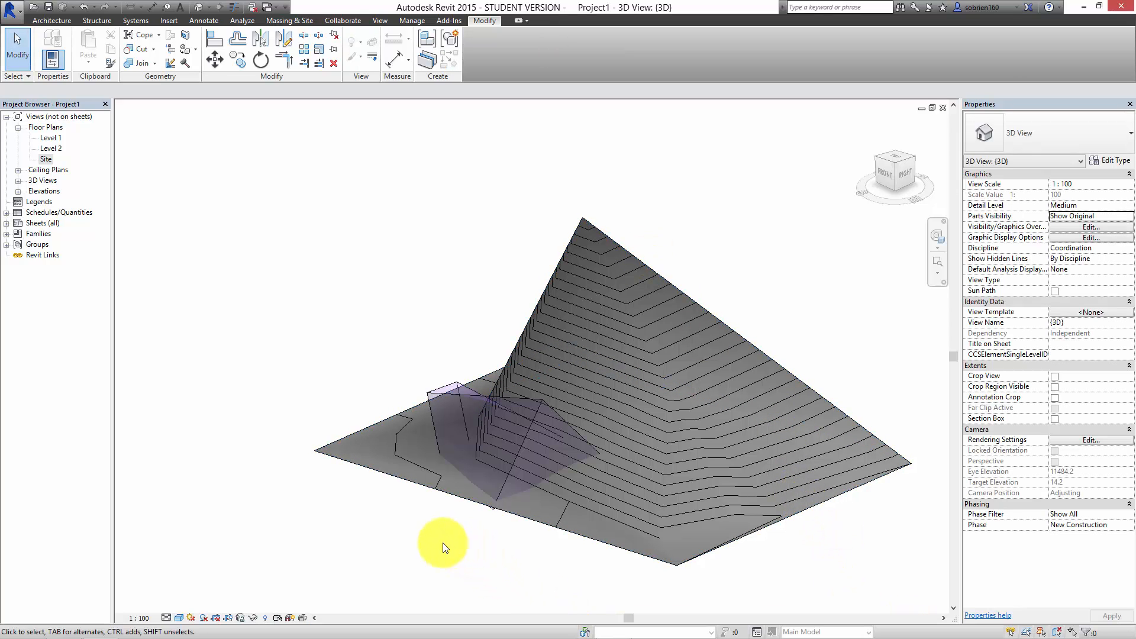
Step: Delete the reshaped mass from the toposurface
middle_click_drag(447, 554, 576, 412, "shift")
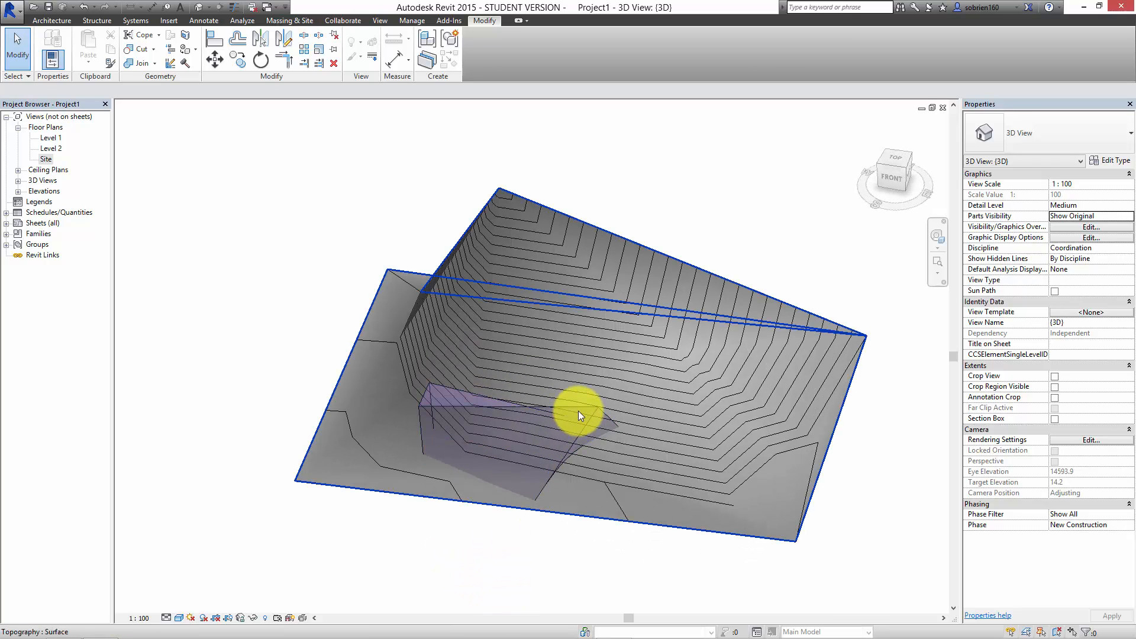
left_click(577, 412)
key("Delete")
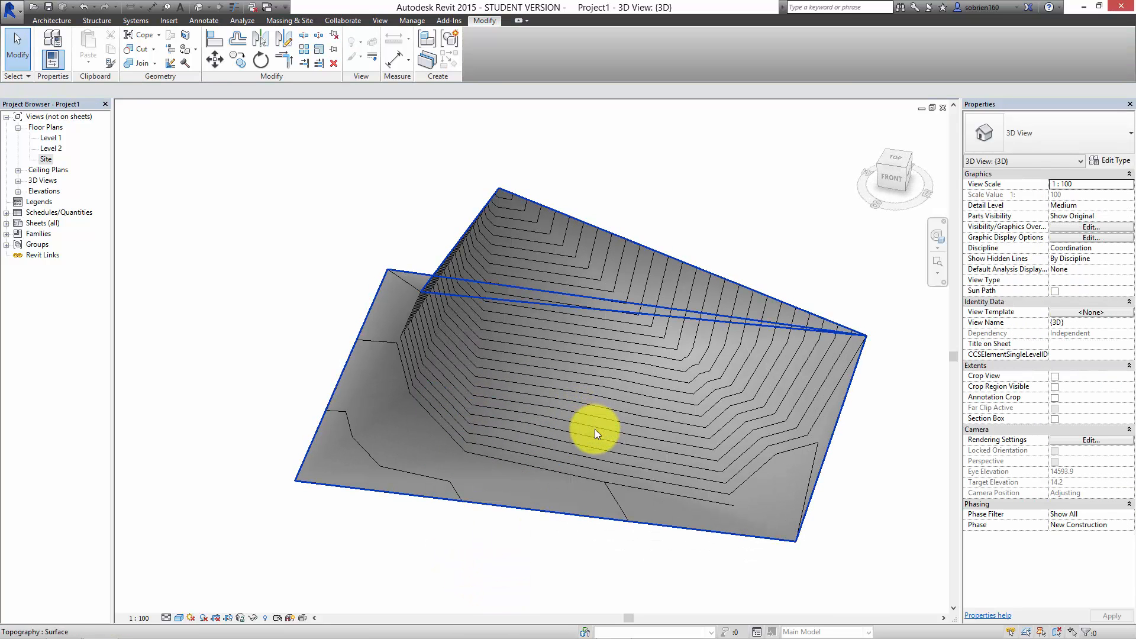
left_click(229, 187)
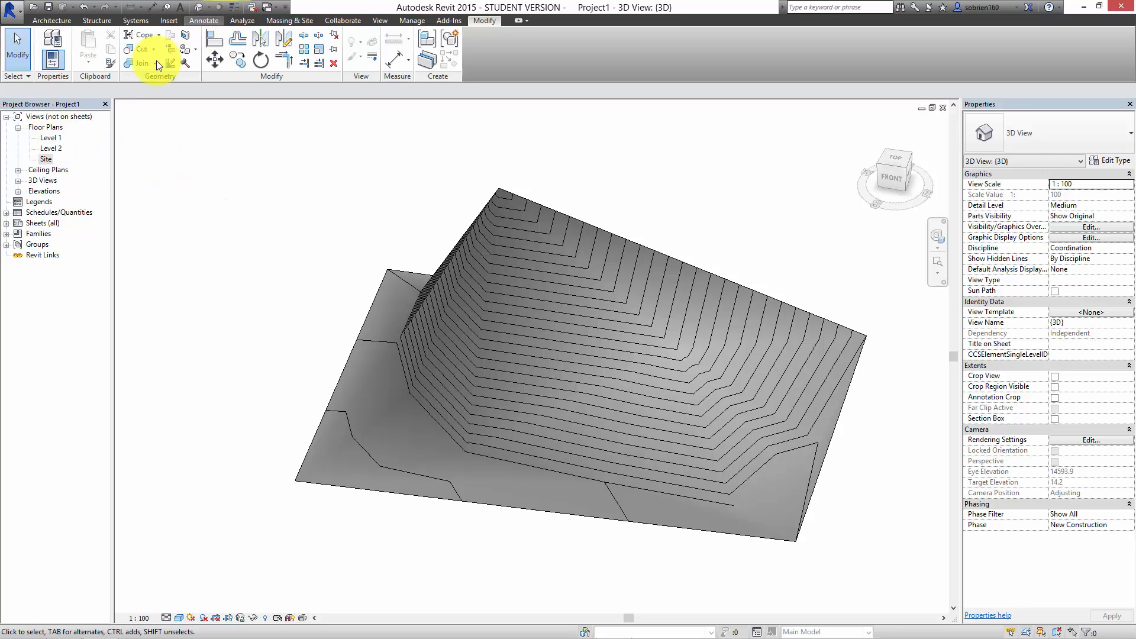
Step: Open the Level 1 floor plan and set its underlay to None
left_click(53, 136)
double_click(53, 137)
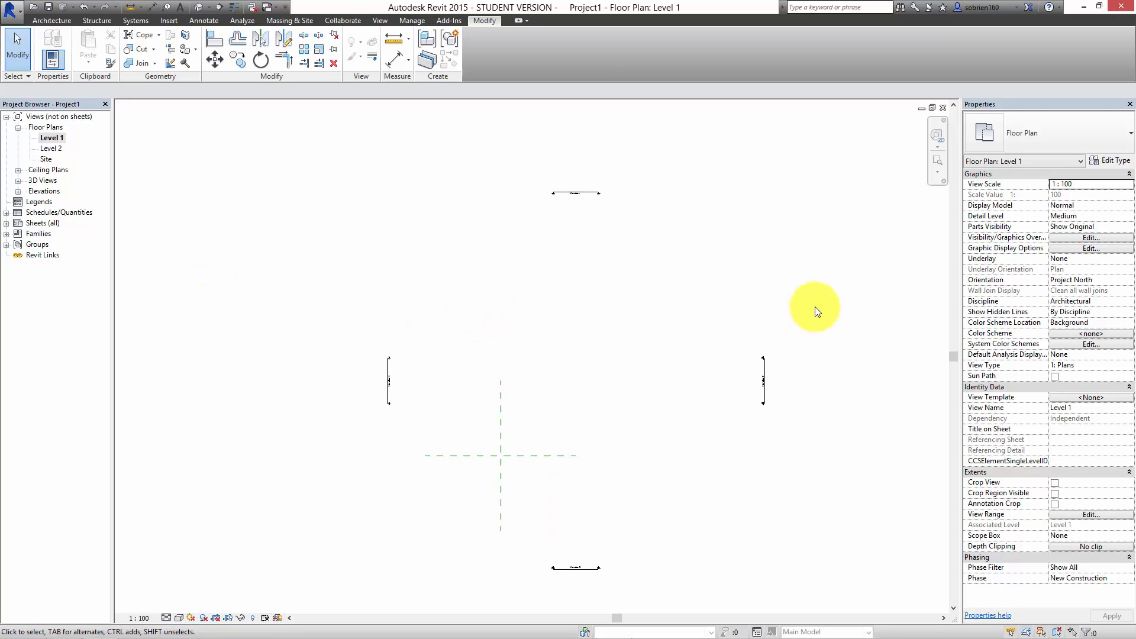
left_click(1111, 258)
left_click(1116, 259)
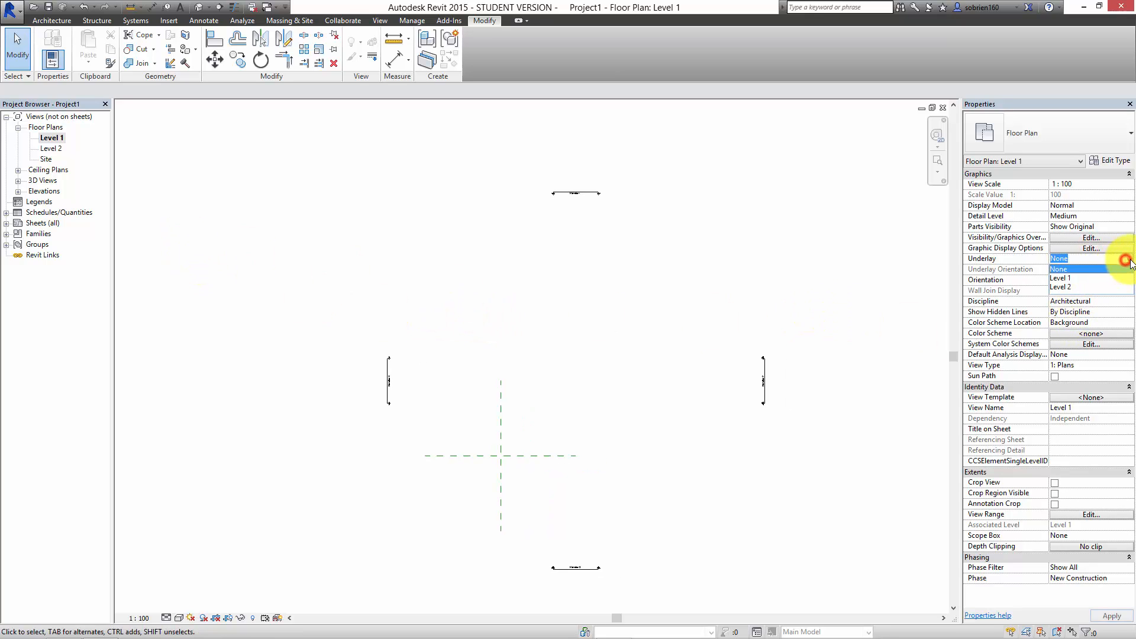
left_click(1088, 271)
scroll(704, 301, "down", 2)
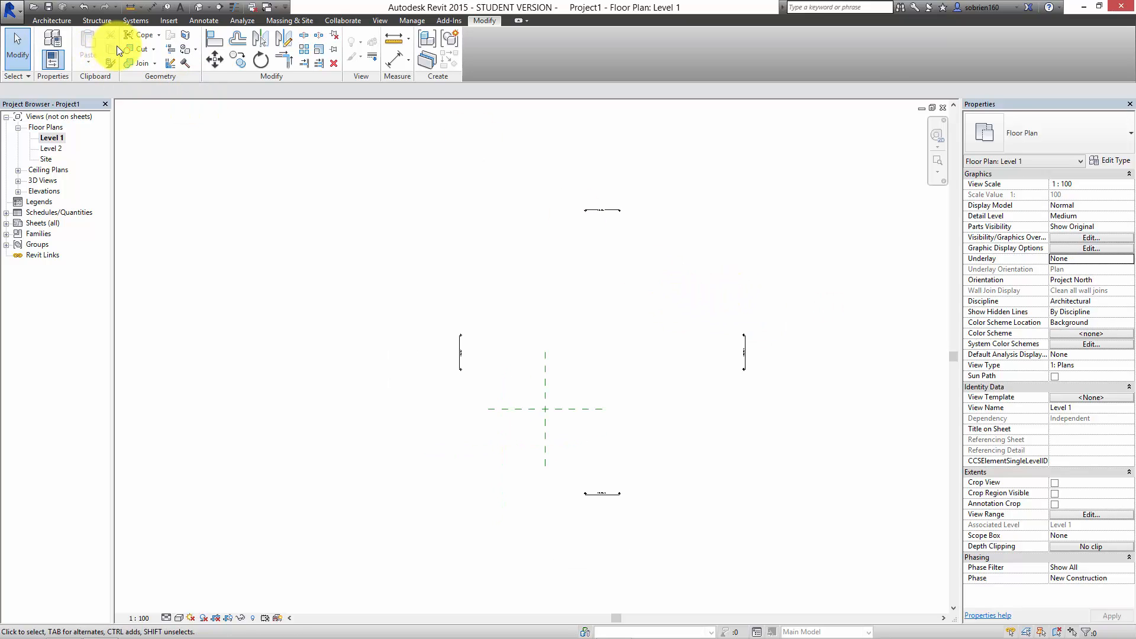
Step: Start another in-place mass from the Level 1 plan, accepting the suggested name
left_click(286, 19)
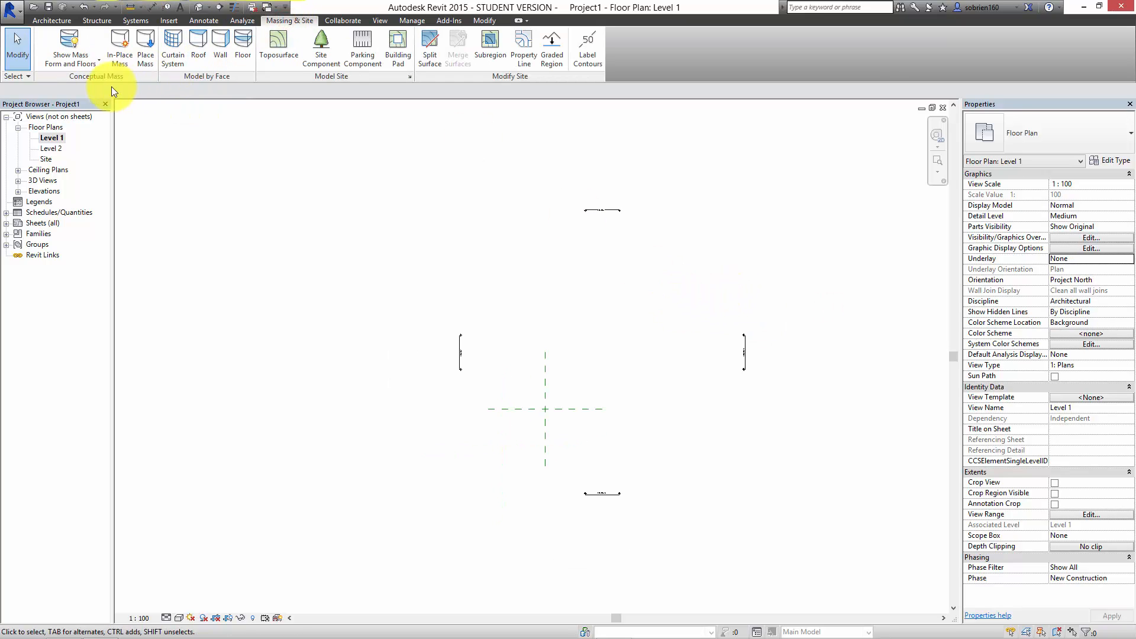
left_click(119, 57)
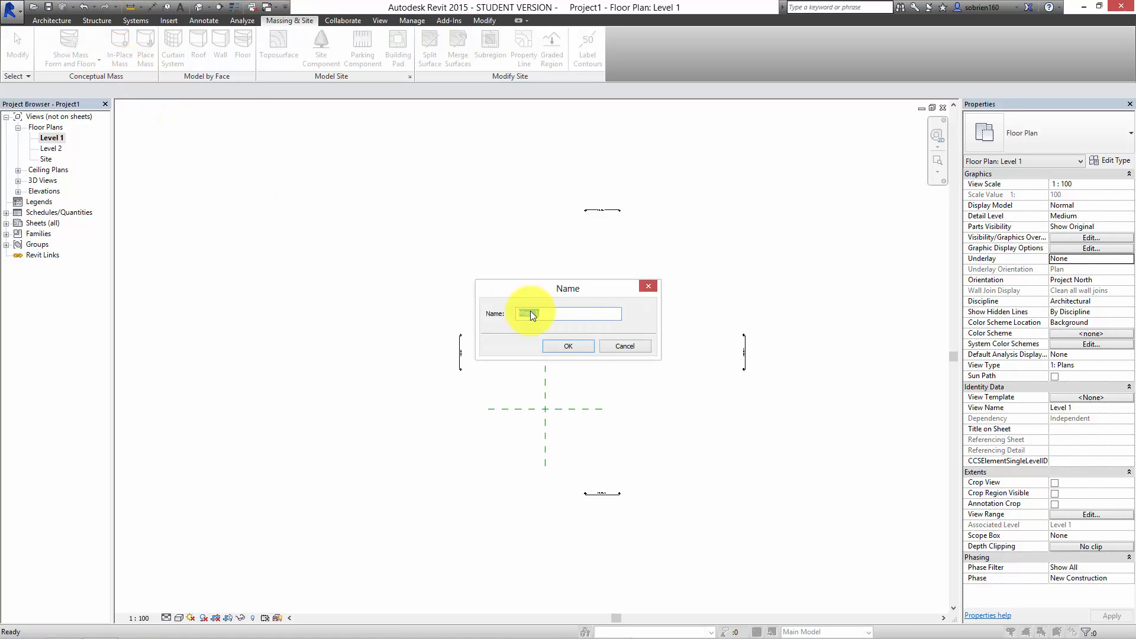
left_click(569, 348)
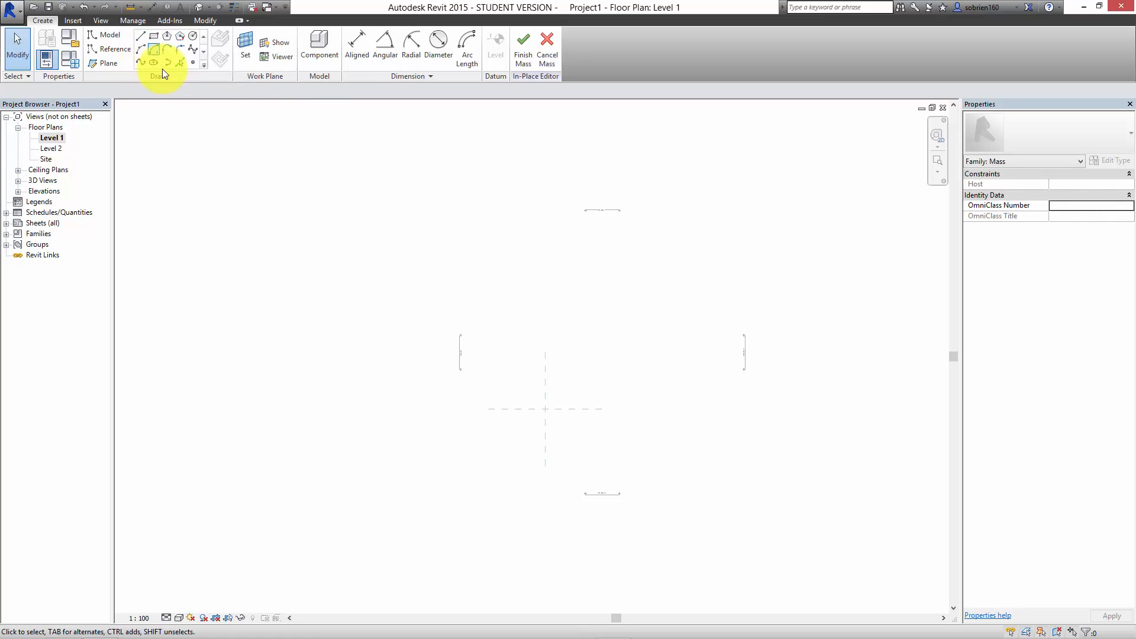
Step: Sketch a rectangle about 16000 by 11000 mm on Level 1 and create a solid form from it, viewed in 3D
left_click(154, 36)
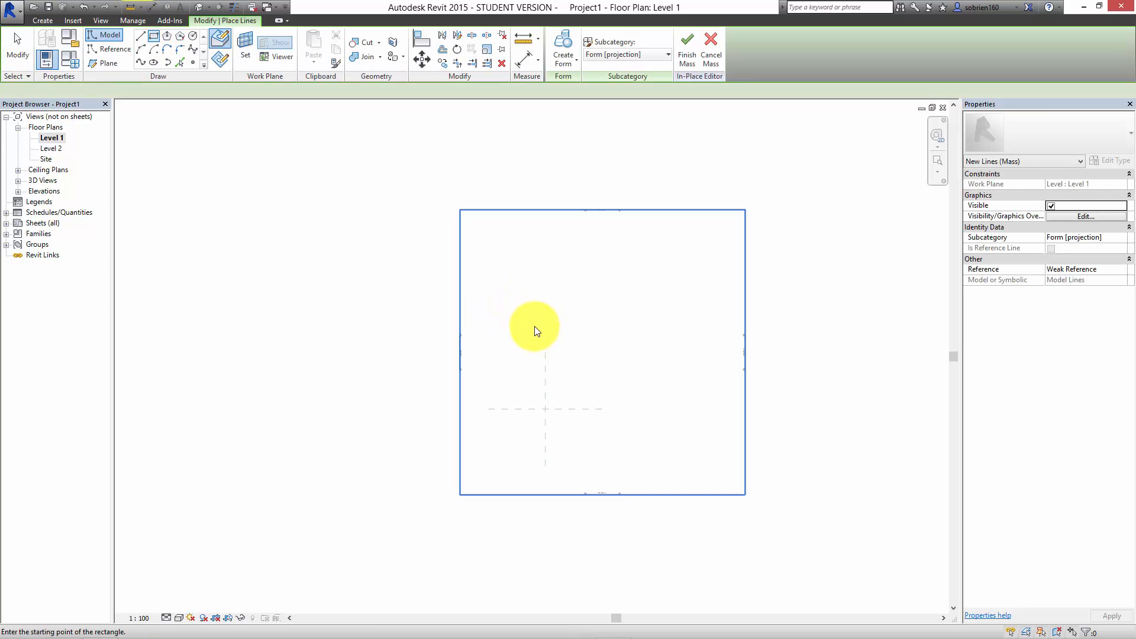
left_click(567, 365)
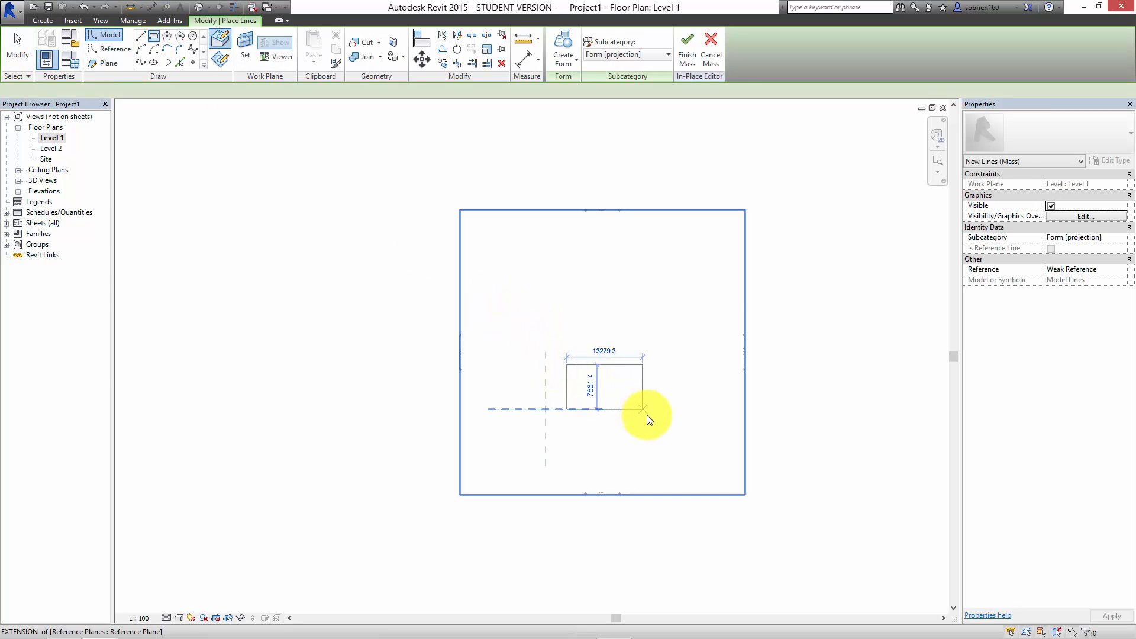
left_click(659, 426)
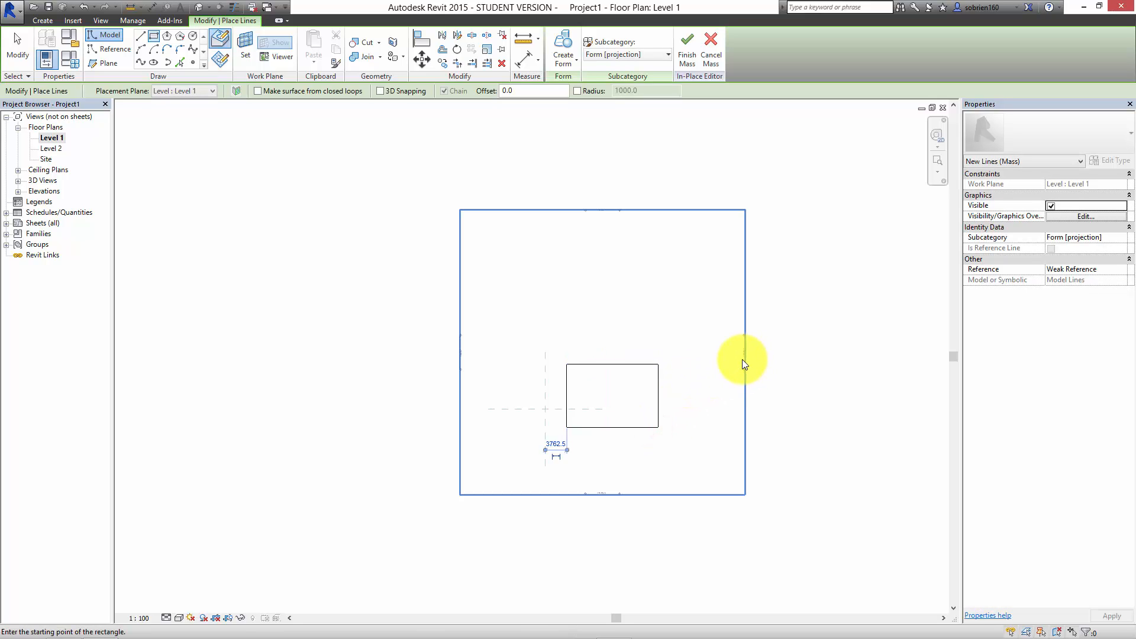
left_click(566, 45)
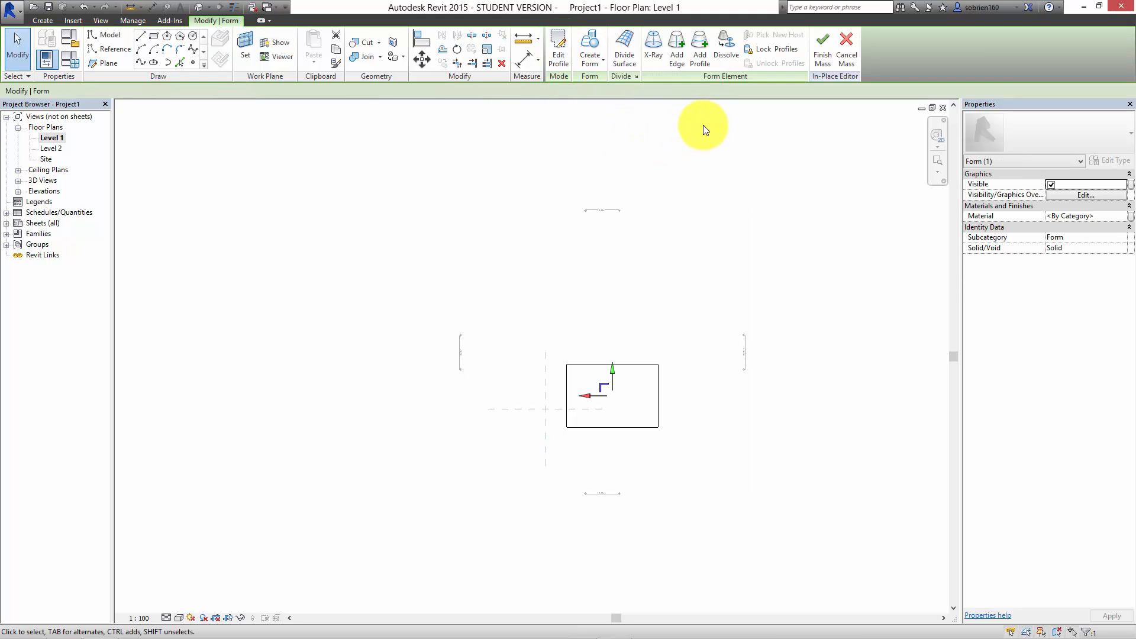
left_click(199, 8)
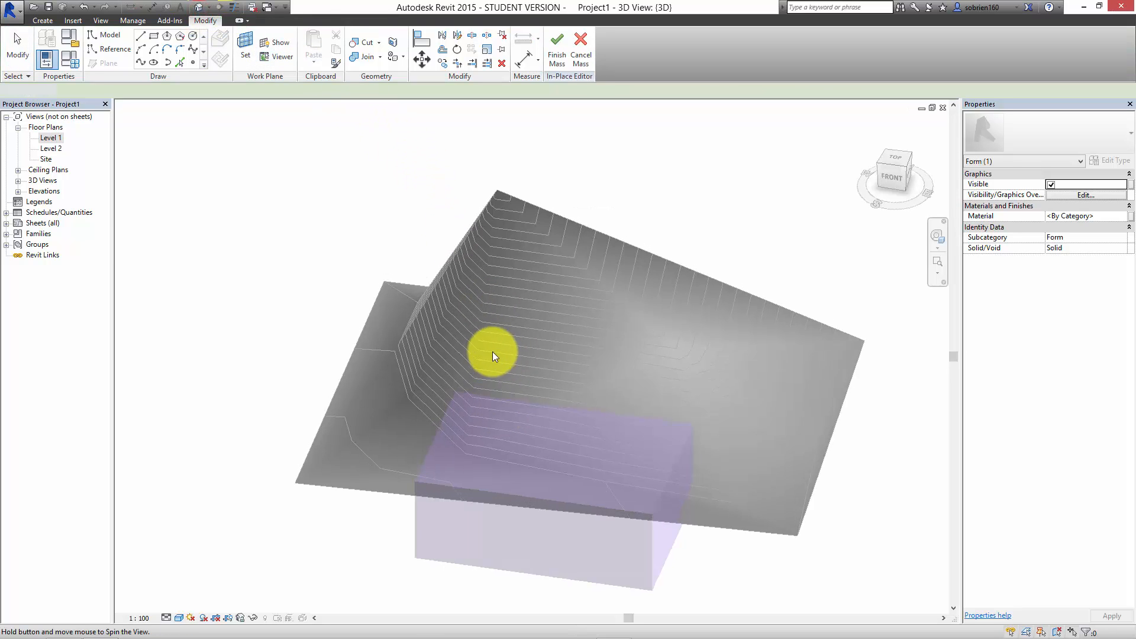
middle_click_drag(492, 351, 754, 422, "shift")
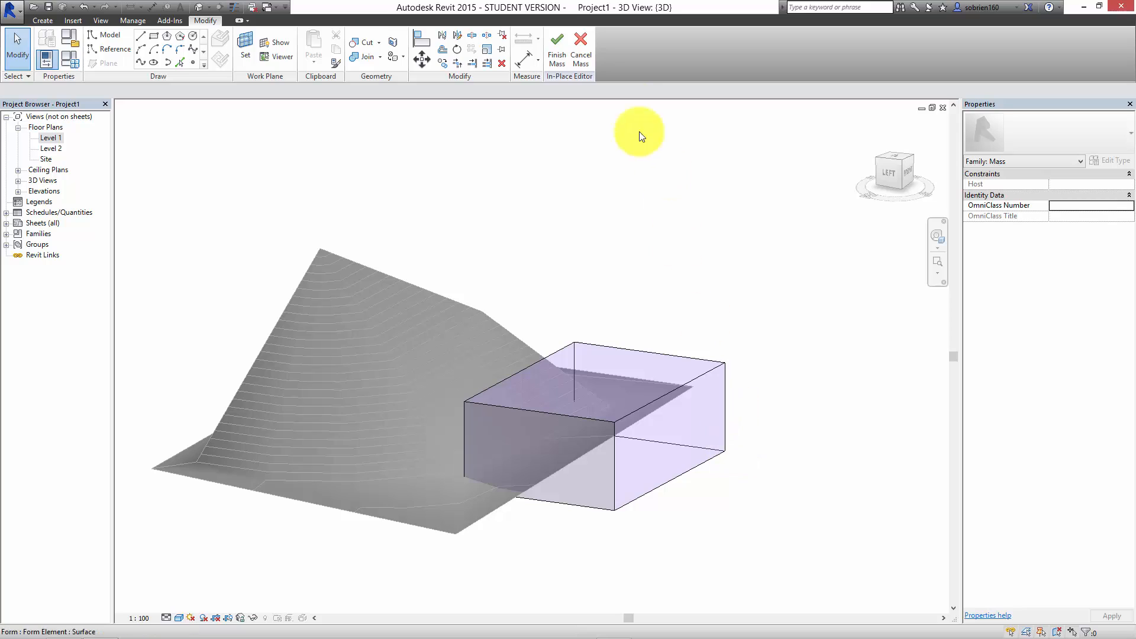
Step: Move the form's vertical front-right edge inward, shortening the right side to about 8054 mm
left_click(557, 59)
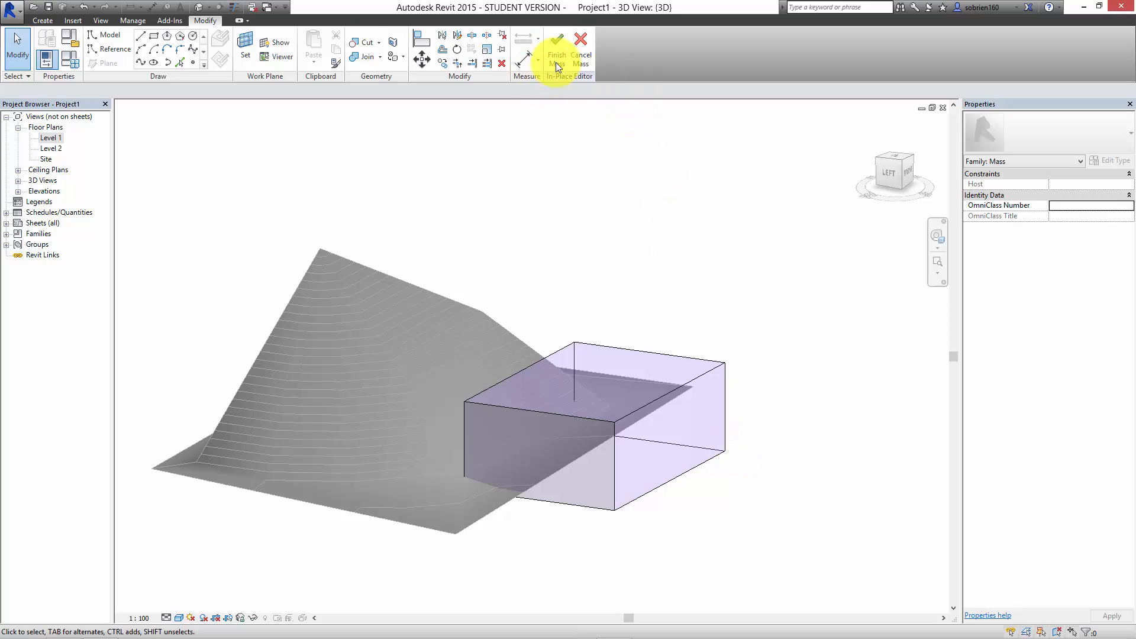
left_click(726, 434)
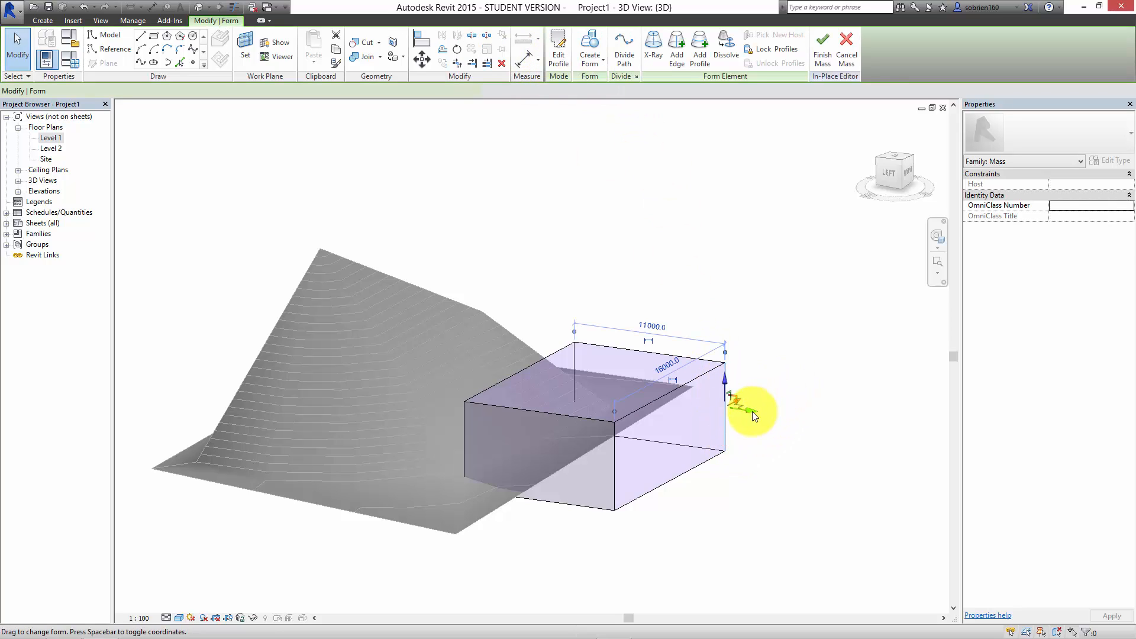
left_click_drag(714, 415, 793, 396)
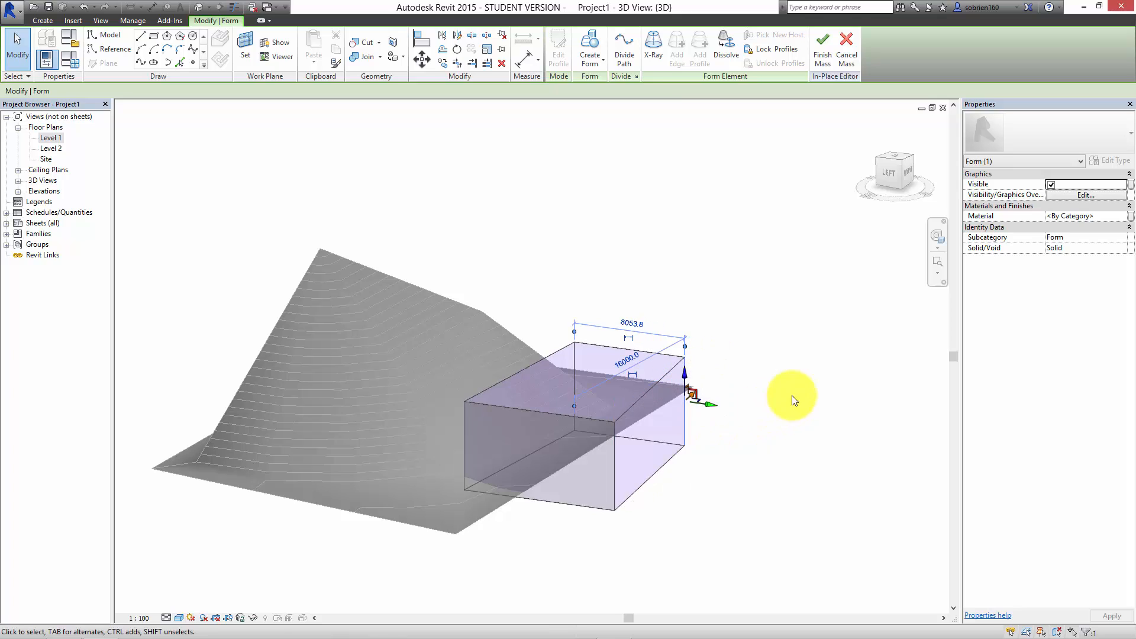
Step: Raise the form's top front-right corner and lower its top front-left corner to slope the top
left_click(685, 357)
left_click_drag(683, 331, 678, 277)
left_click(757, 348)
left_click(615, 424)
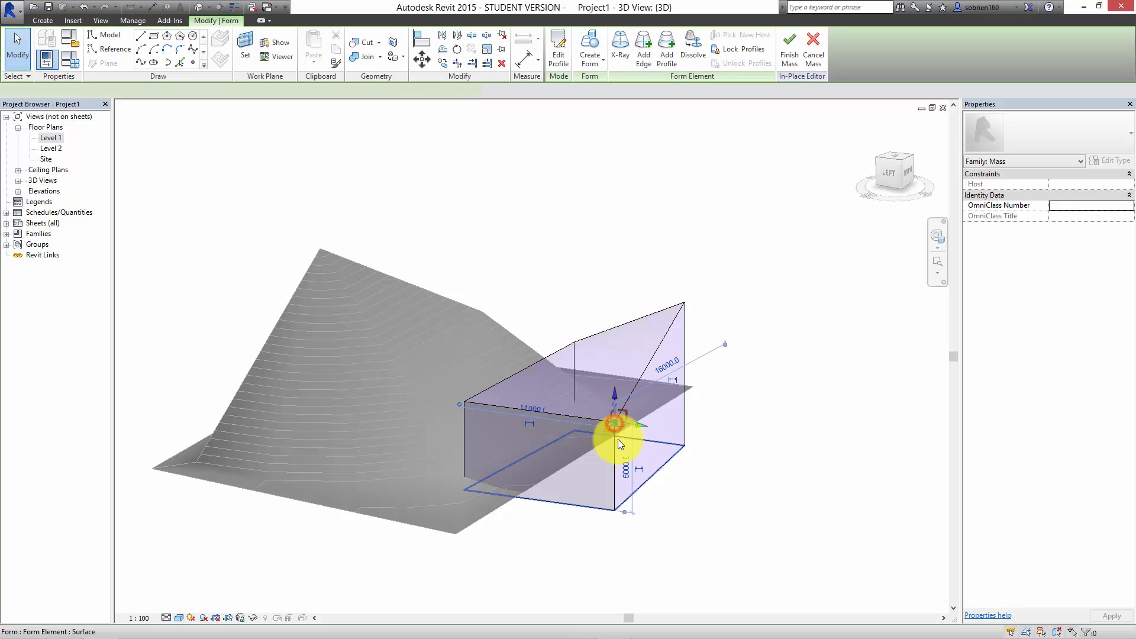
left_click_drag(616, 402, 613, 459)
left_click(743, 463)
Step: Finish the in-place mass and clear the selection
middle_click_drag(741, 462, 525, 274, "shift")
left_click(559, 59)
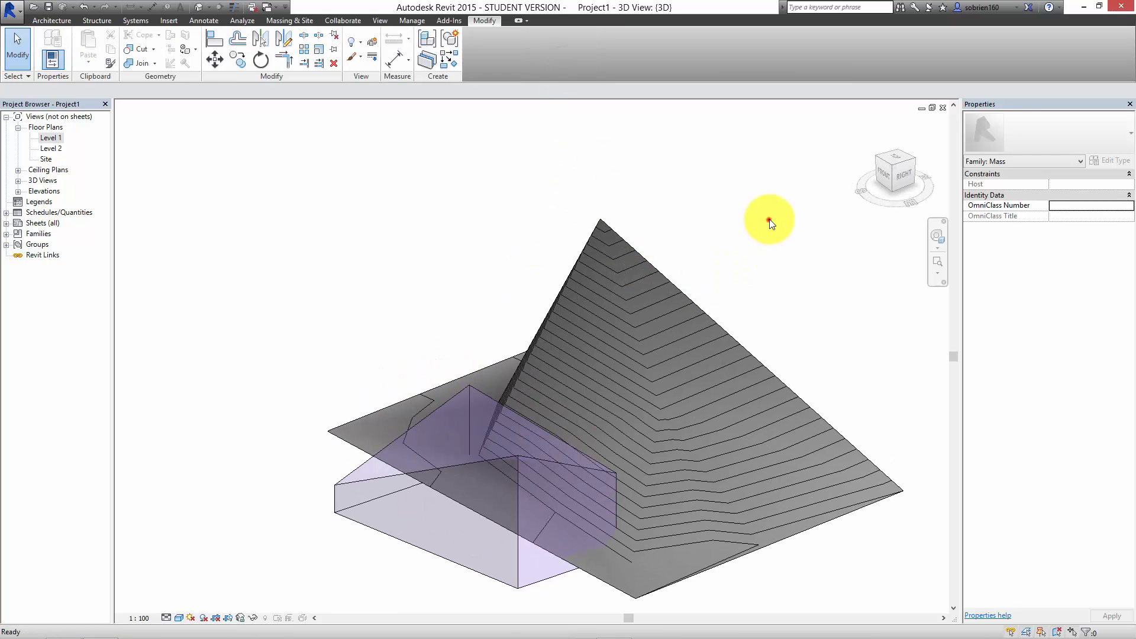
left_click(743, 288)
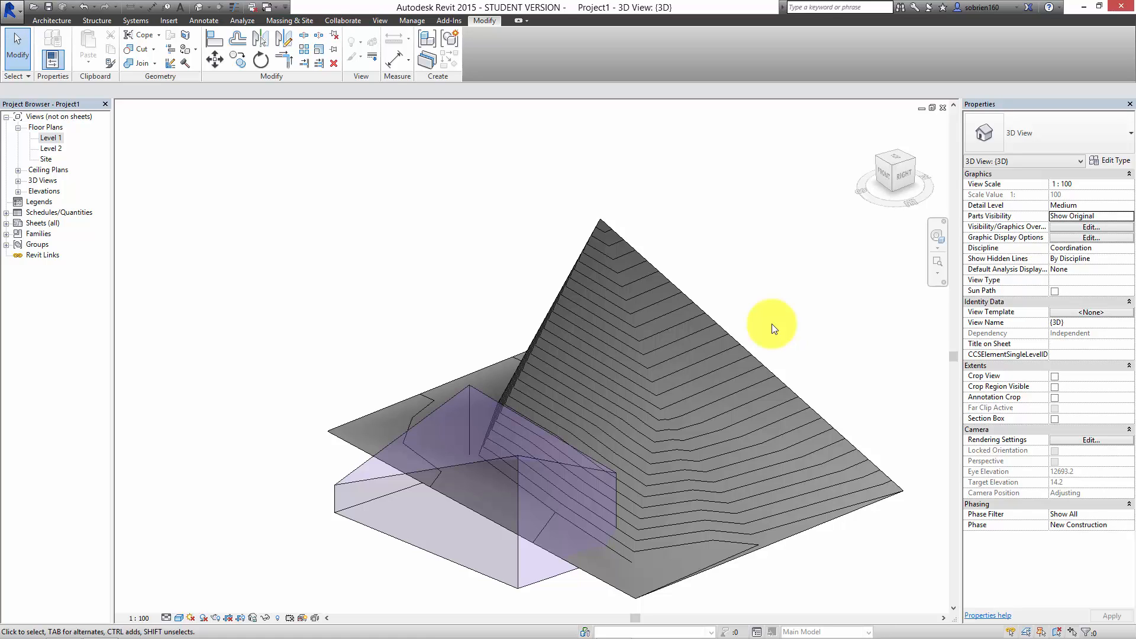
middle_click_drag(760, 295, 696, 320)
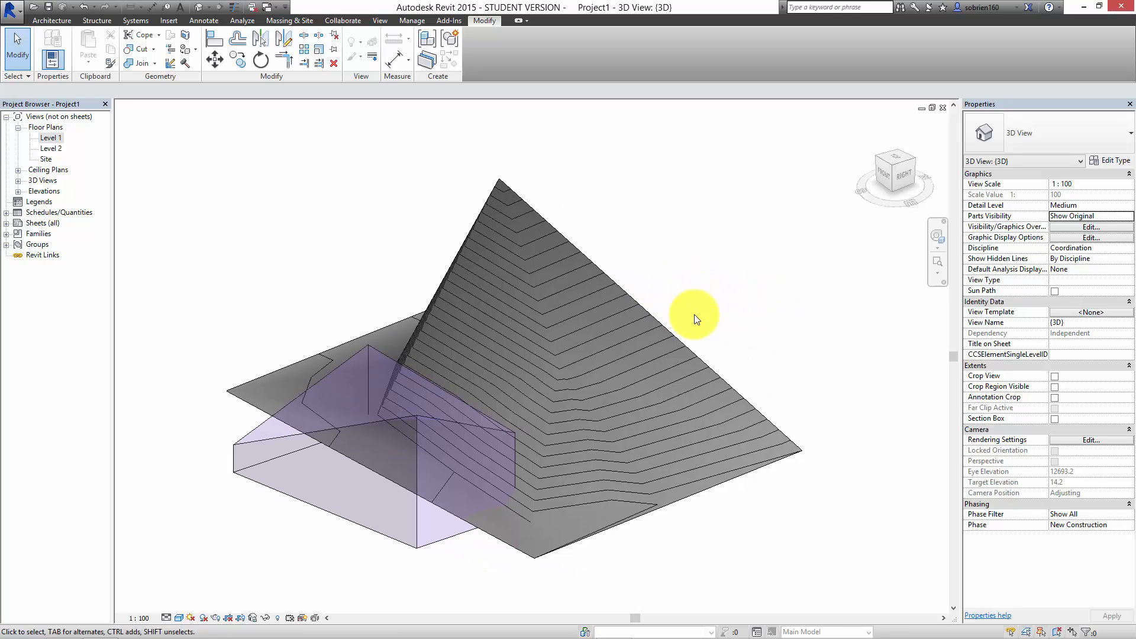
Step: Shrink the finished mass by moving its front face inward with the shape handle, and clear the selection
left_click(393, 544)
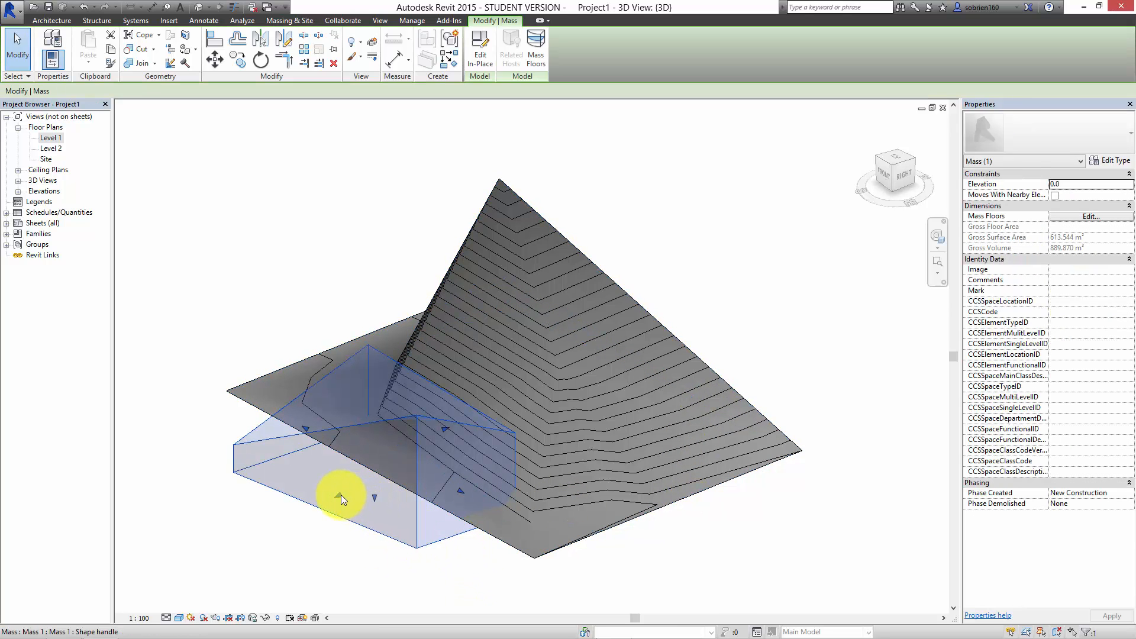
left_click_drag(339, 495, 387, 480)
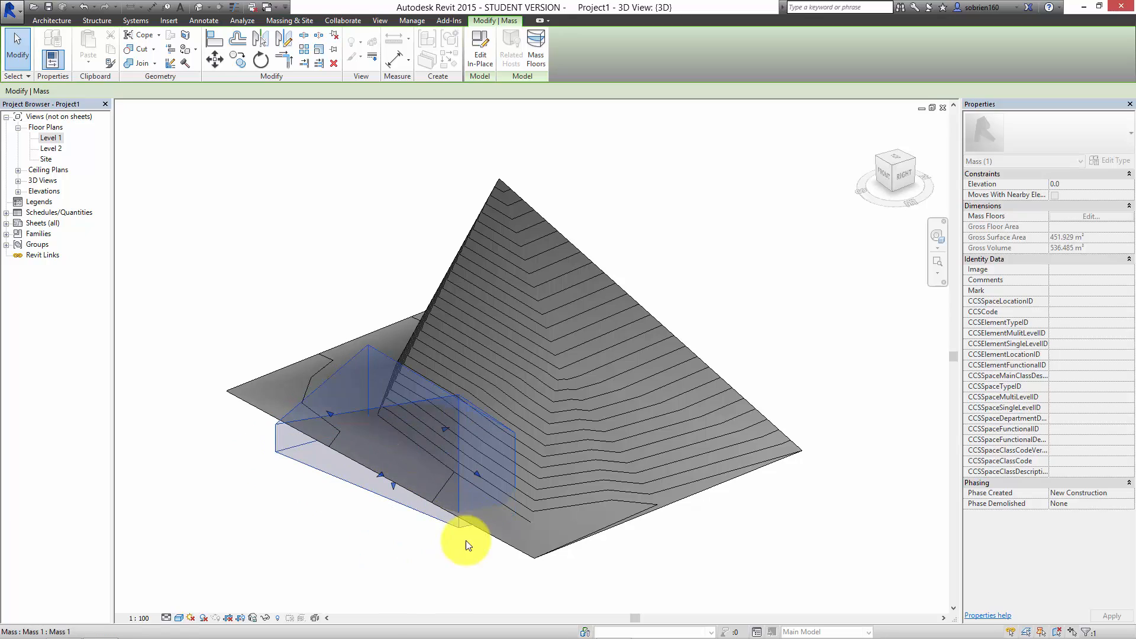
left_click(627, 580)
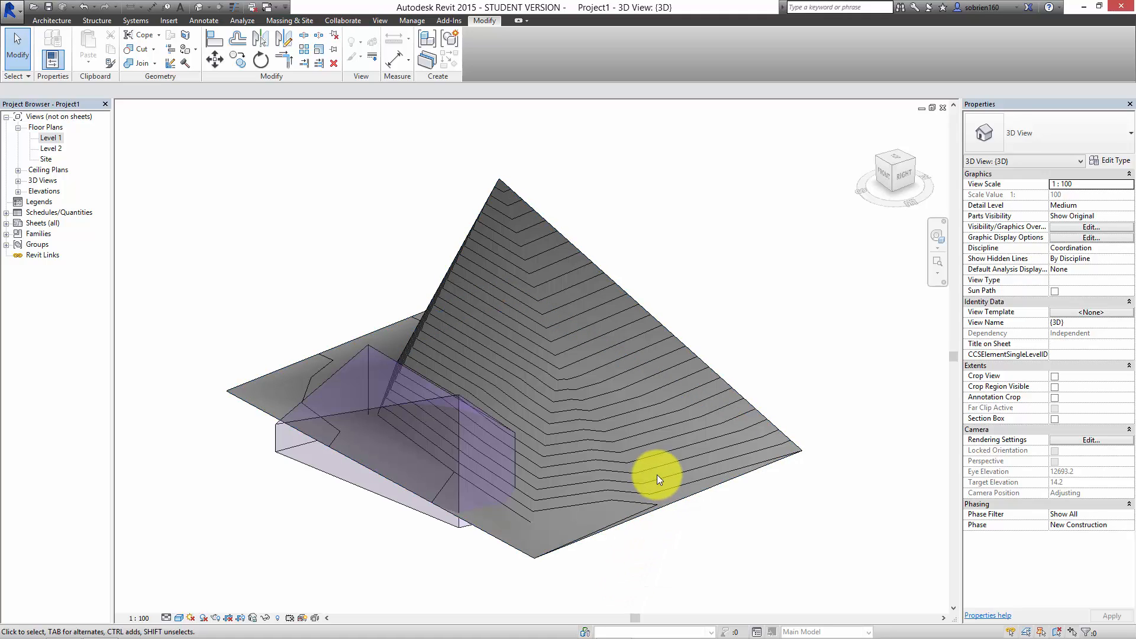
middle_click_drag(577, 419, 753, 474, "shift")
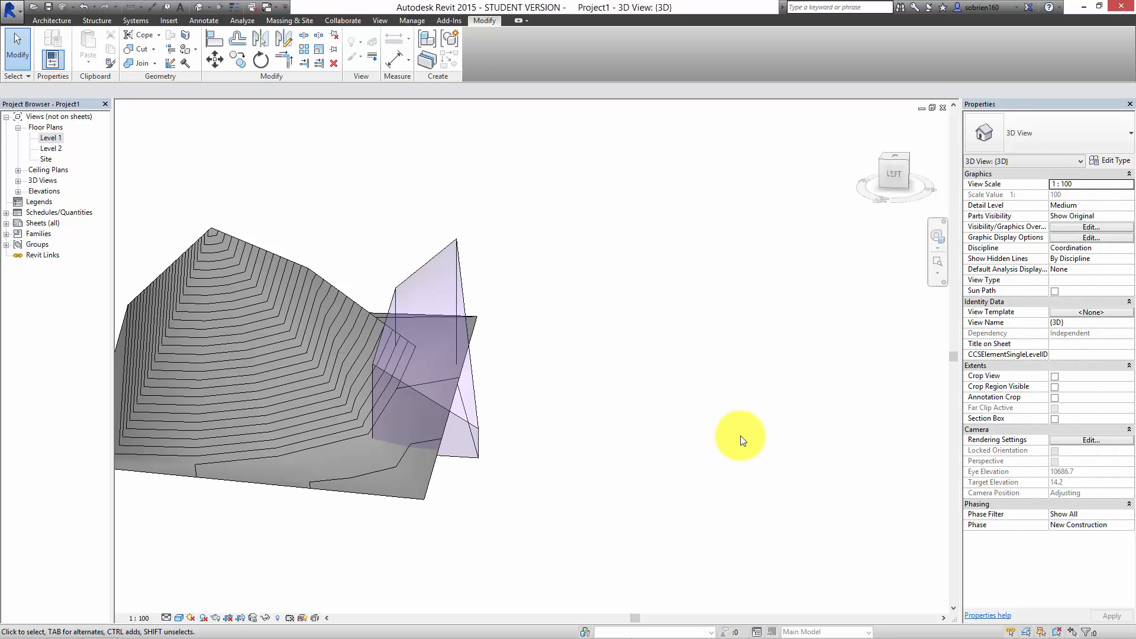
mouse_move(835, 634)
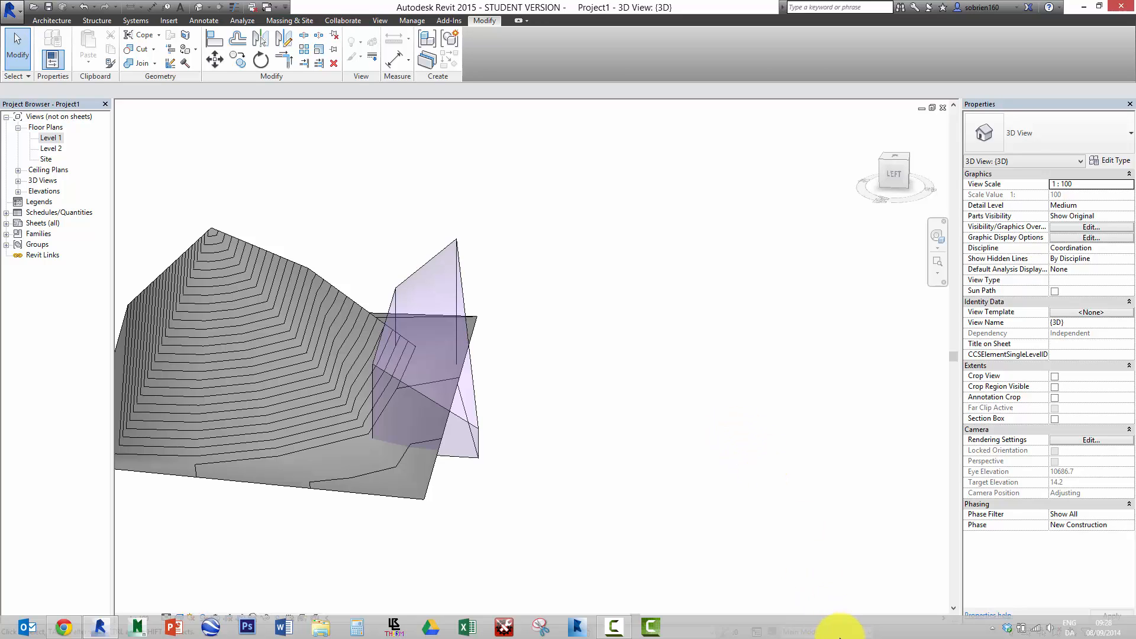
left_click(615, 628)
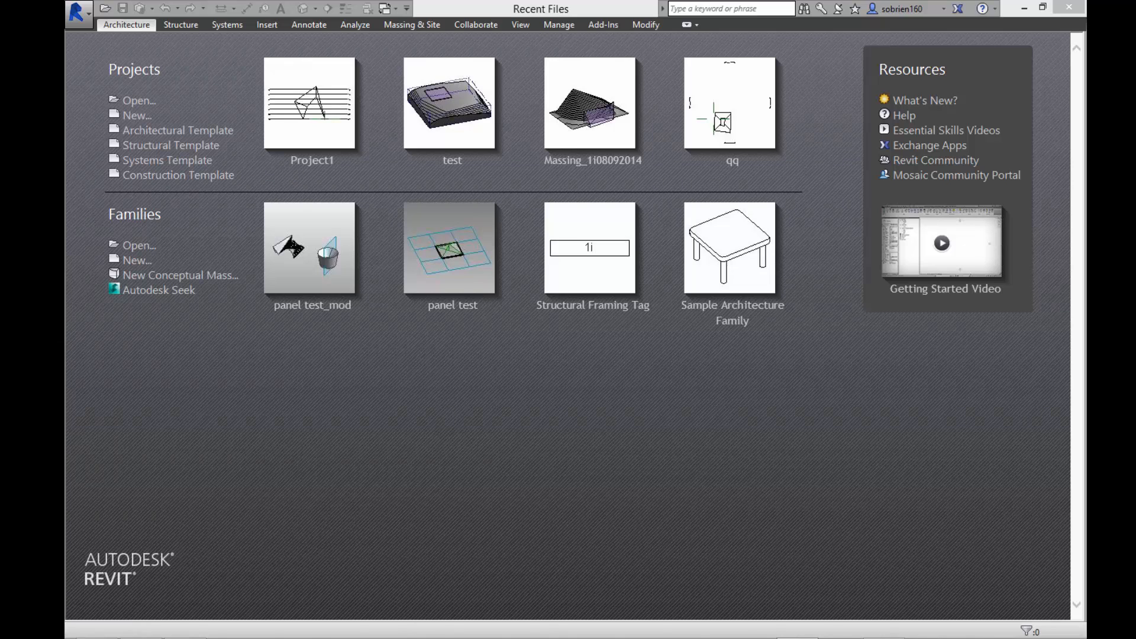
Step: Switch to Chrome, open the 01 Lesson Plan PDF of the GIT course and examine its weekly topics, then return to Revit
mouse_move(186, 638)
left_click(141, 624)
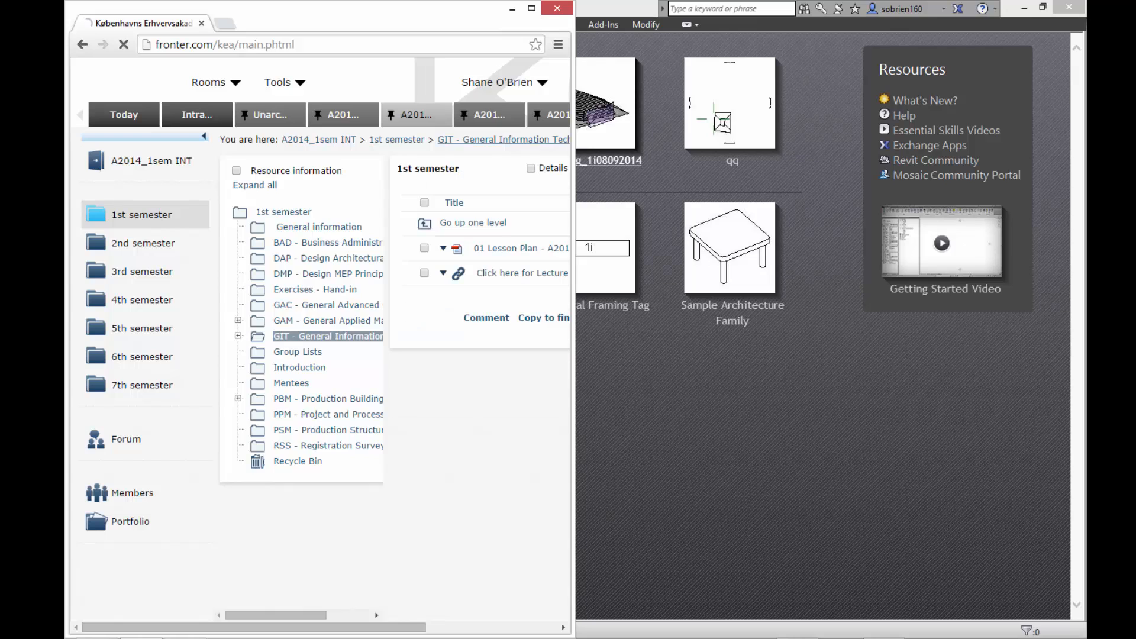
left_click(518, 248)
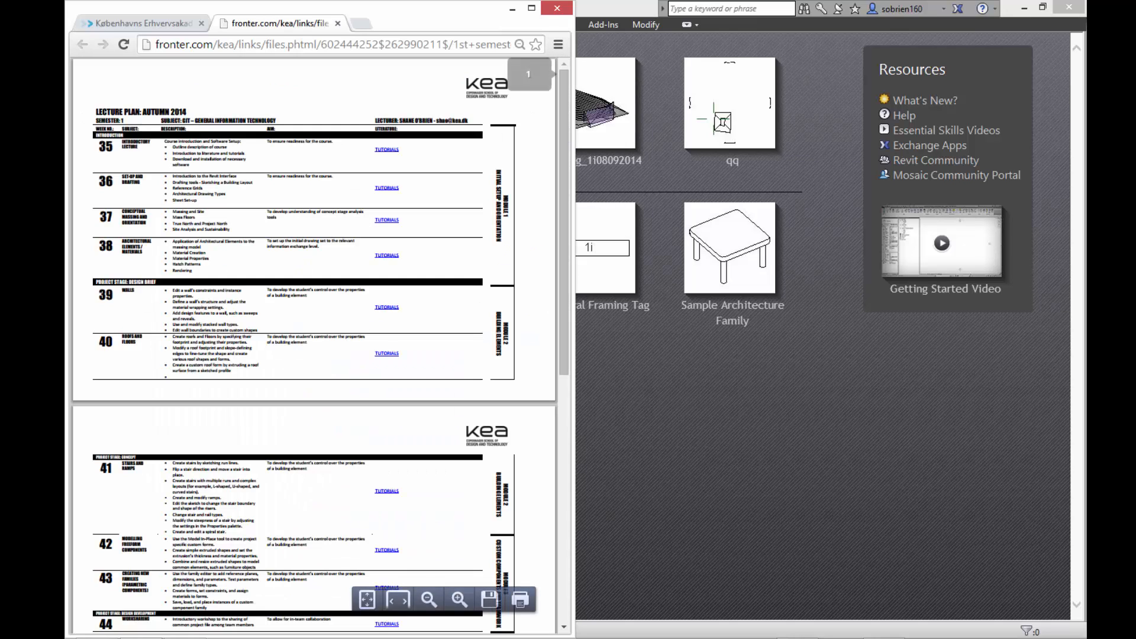
left_click(531, 7)
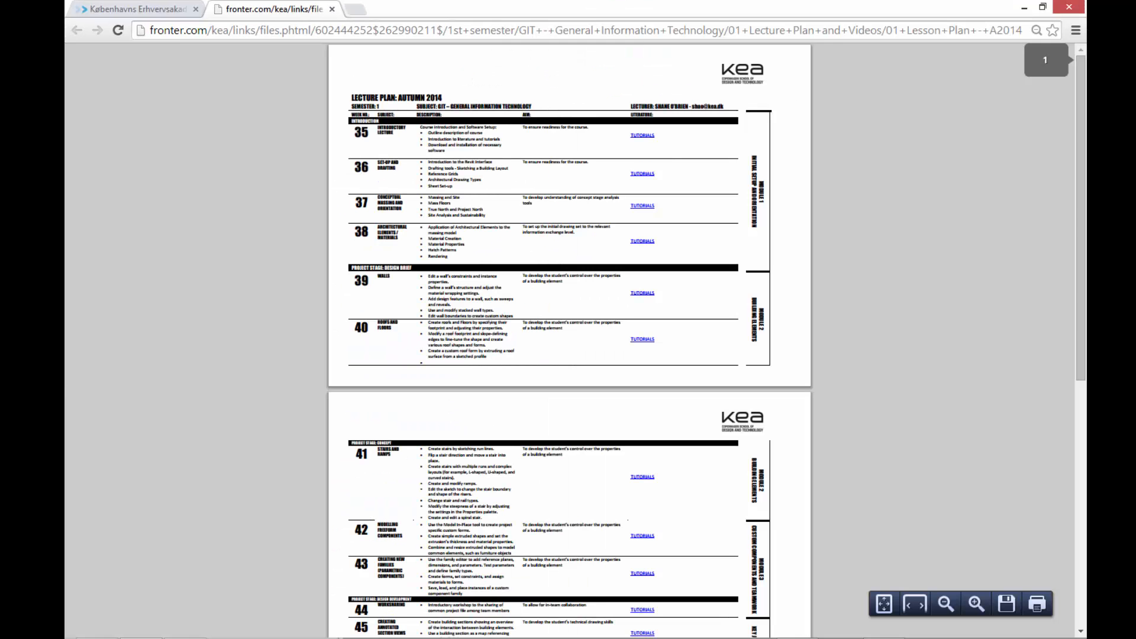
scroll(570, 341, "up", 8, "ctrl")
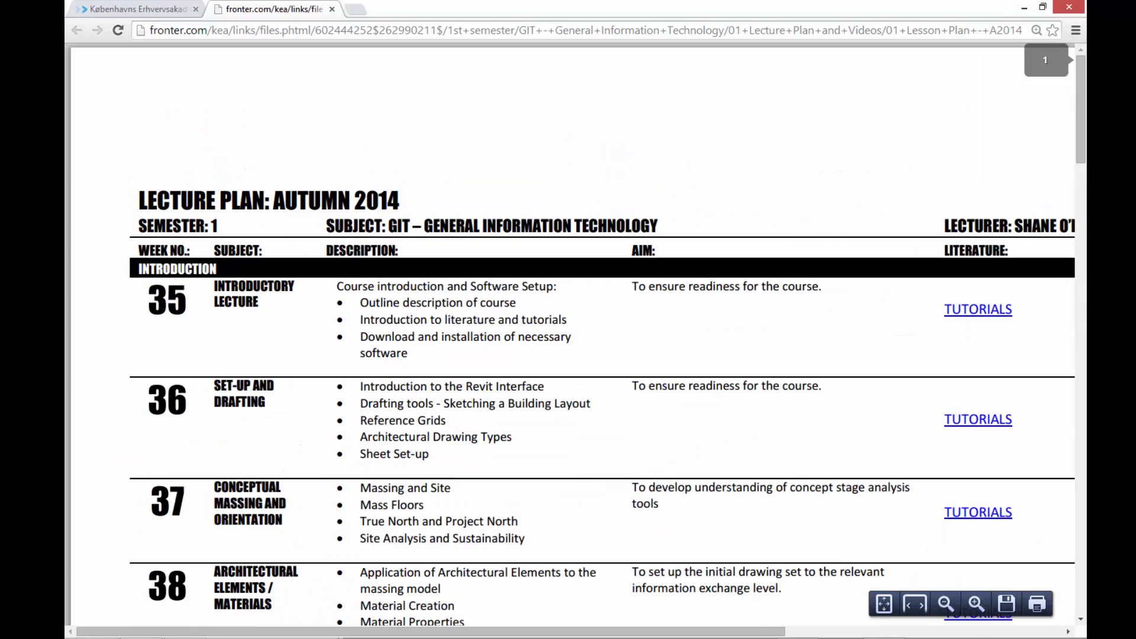
scroll(570, 341, "down", 2)
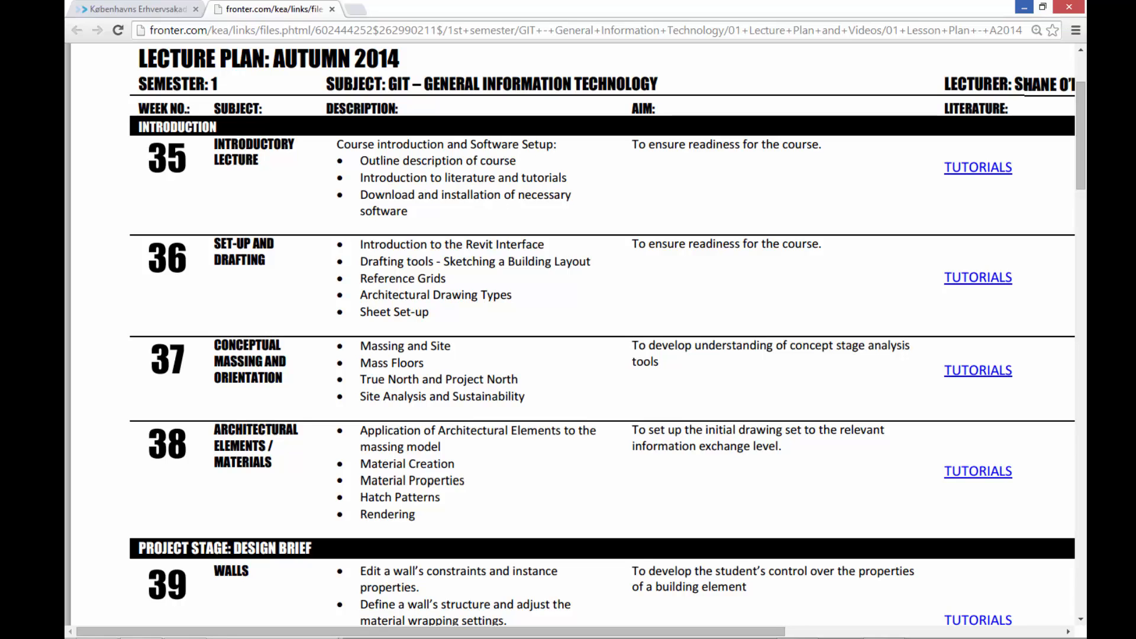
left_click(1025, 8)
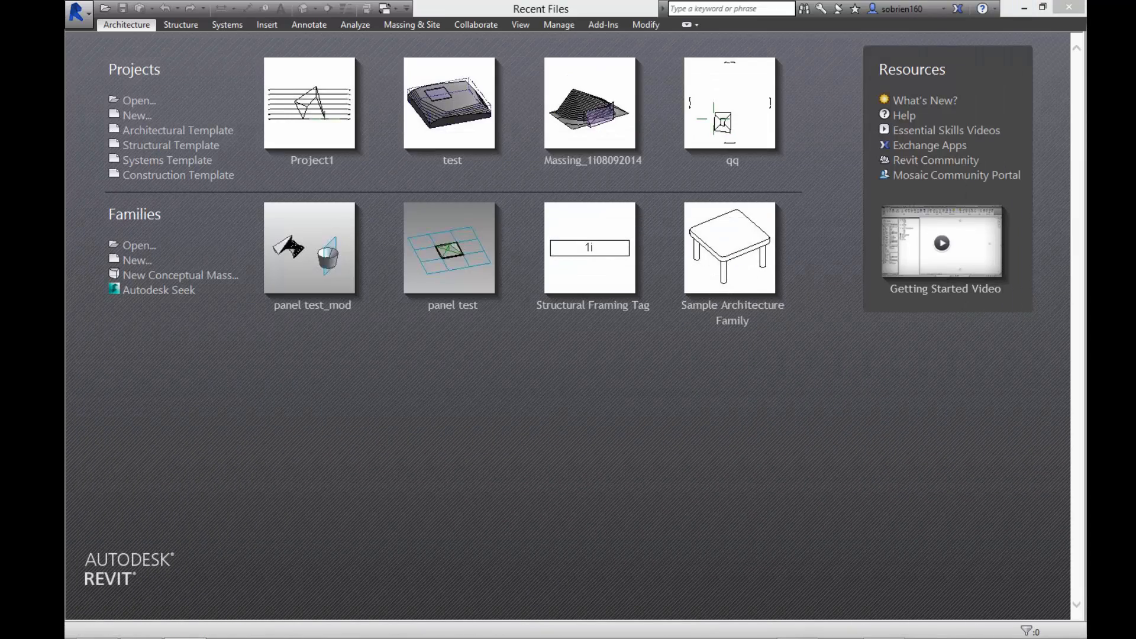
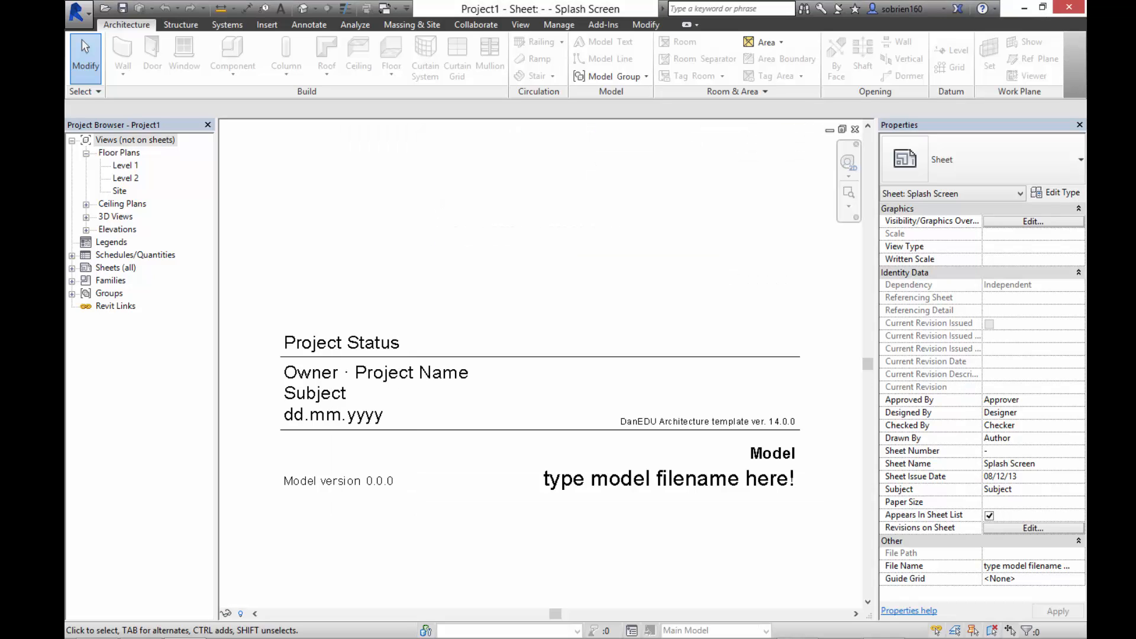
Step: Create a roughly square toposurface in the Site plan from four corner points at elevation 0.0
double_click(120, 191)
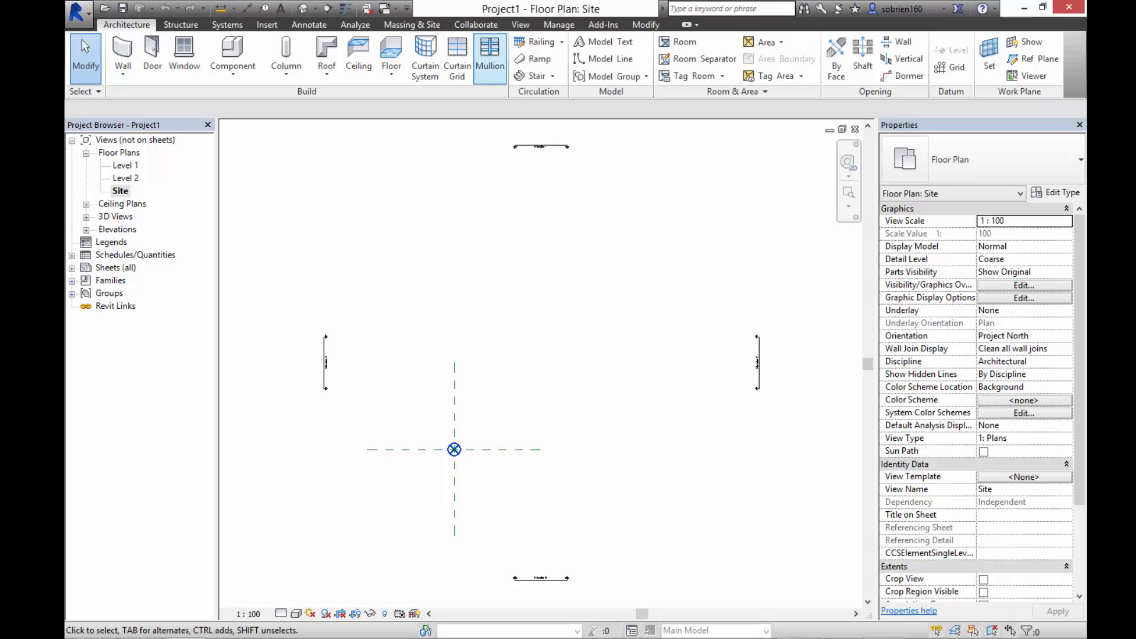
left_click(412, 24)
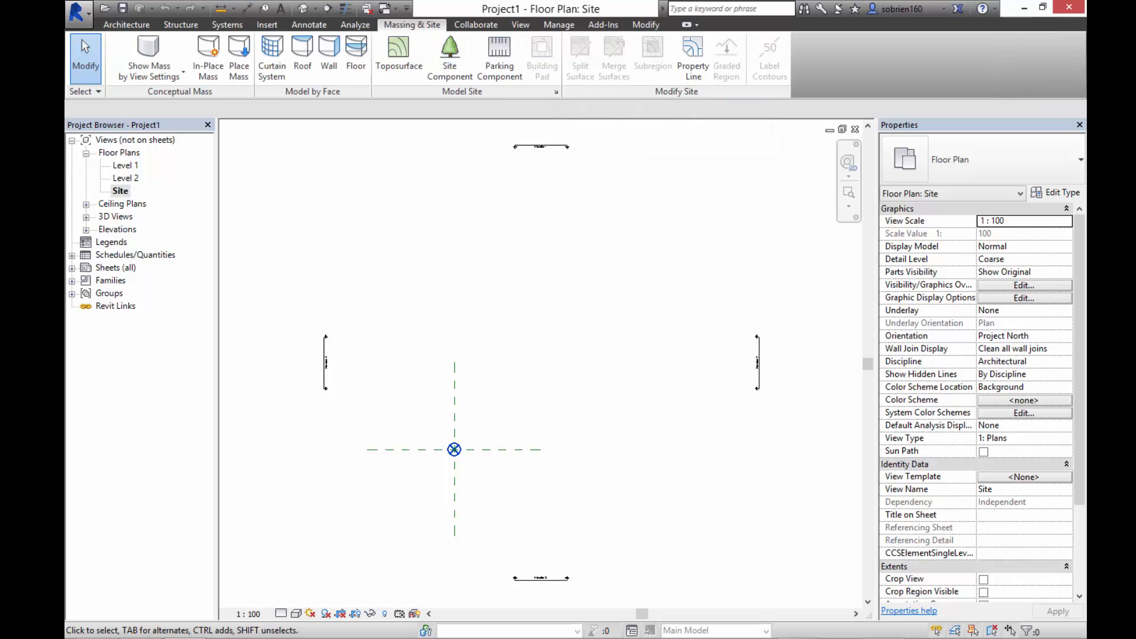
left_click(382, 53)
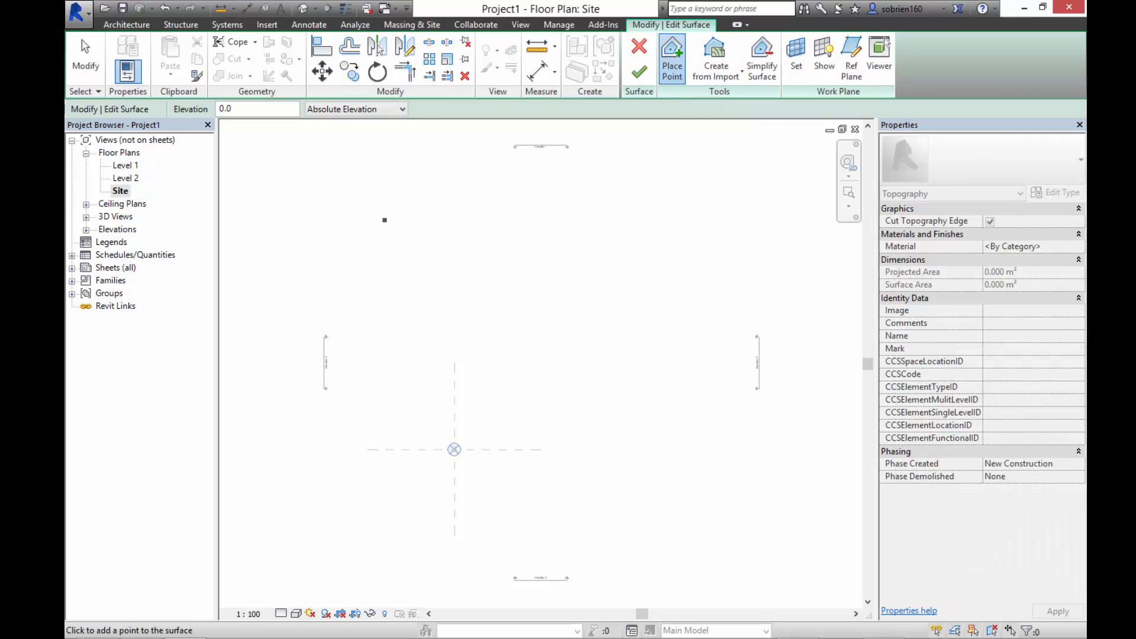
left_click(377, 205)
left_click(712, 199)
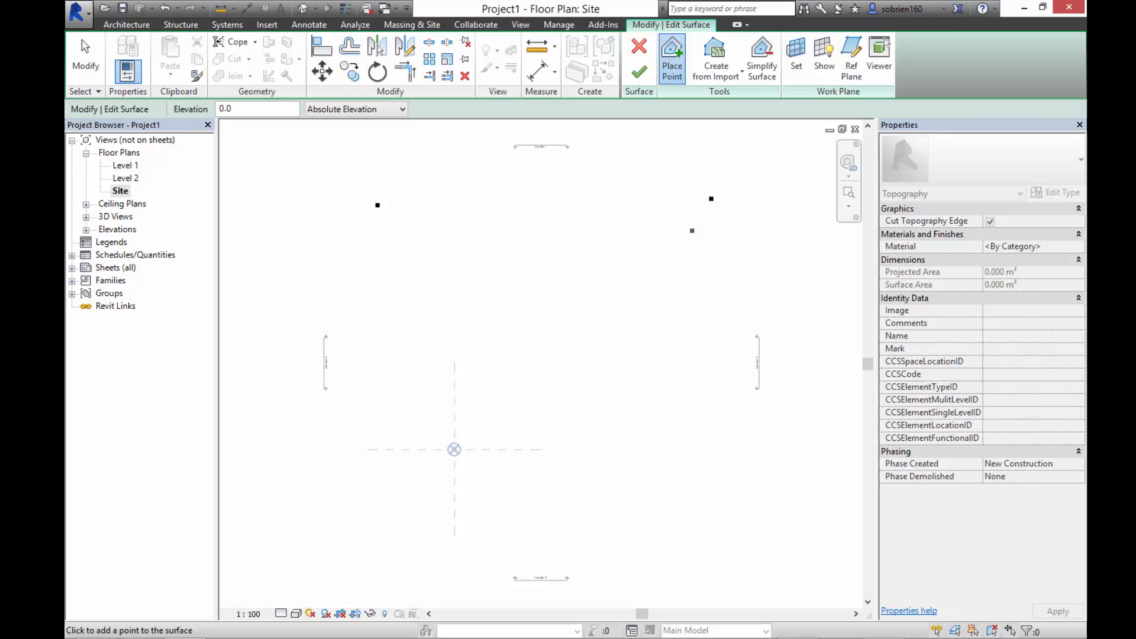
left_click(707, 507)
left_click(382, 511)
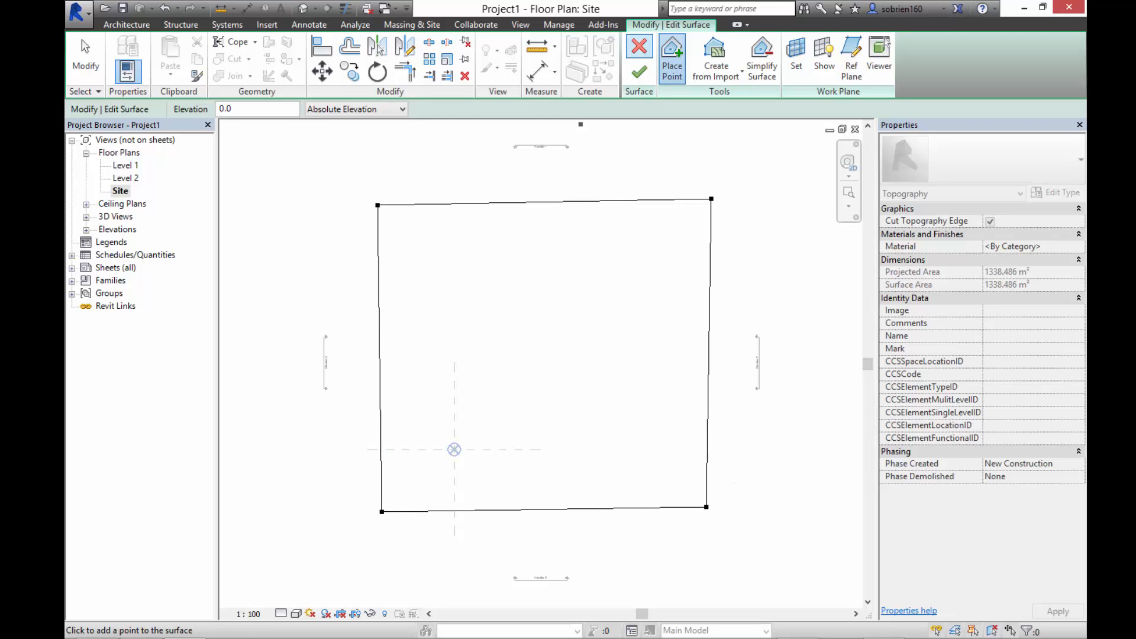
left_click(639, 72)
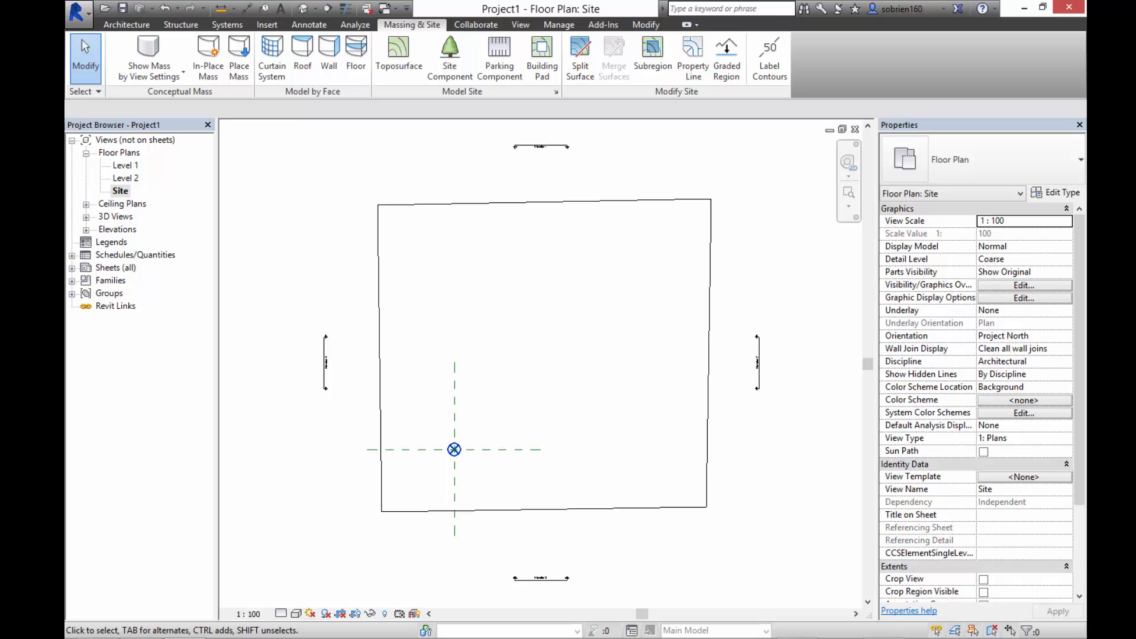
Step: Inspect the flat toposurface in the 3D view, and open the Elevation 1 view
left_click(303, 9)
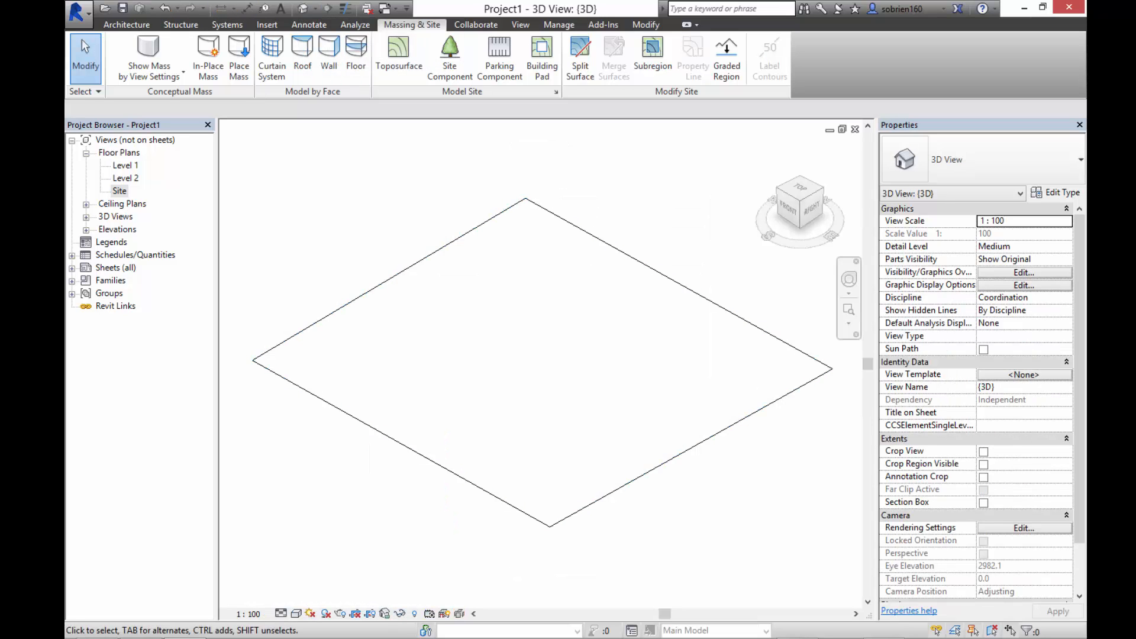
middle_click_drag(550, 415, 496, 397, "shift")
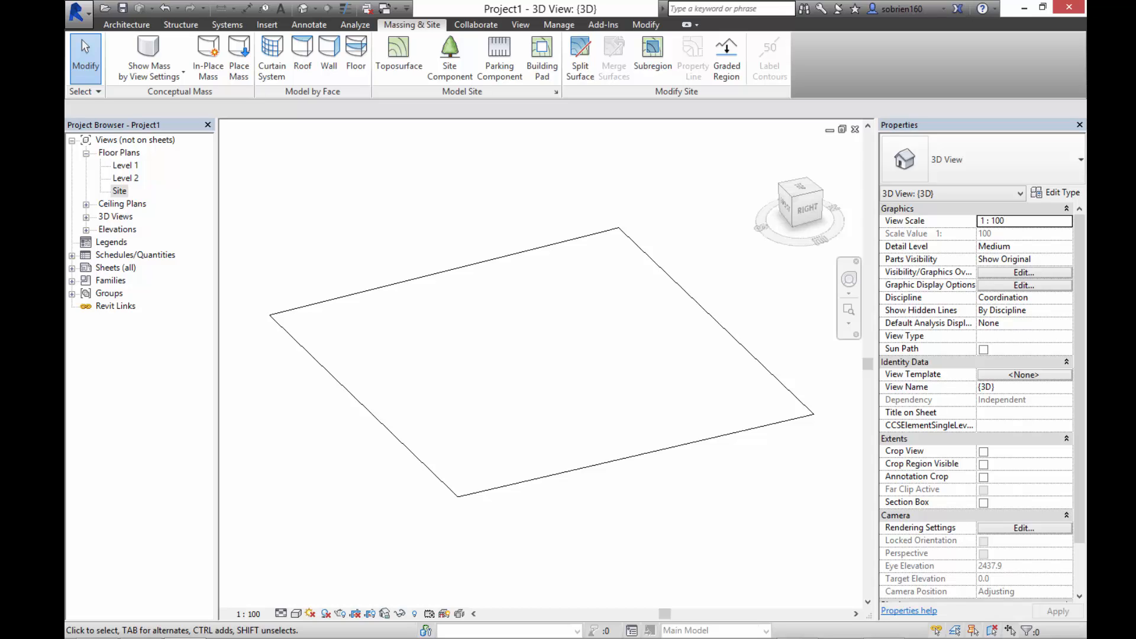
left_click(86, 230)
double_click(134, 242)
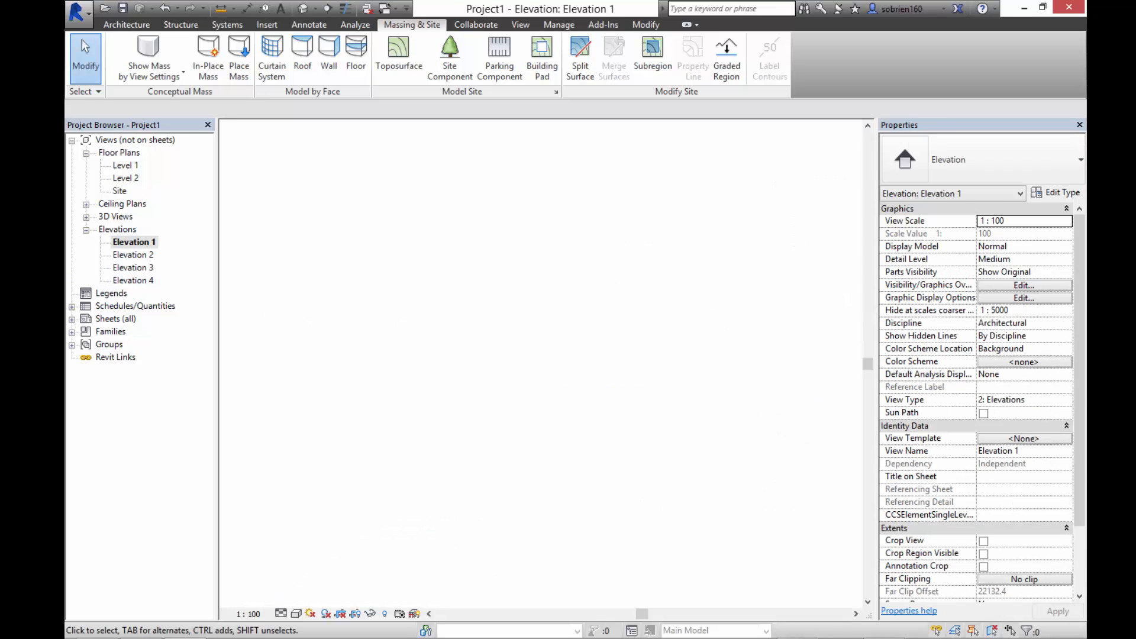
Step: Examine the toposurface's edge and its position relative to Level 1 and Level 2 in the Elevation 1 view
scroll(753, 410, "up", 5)
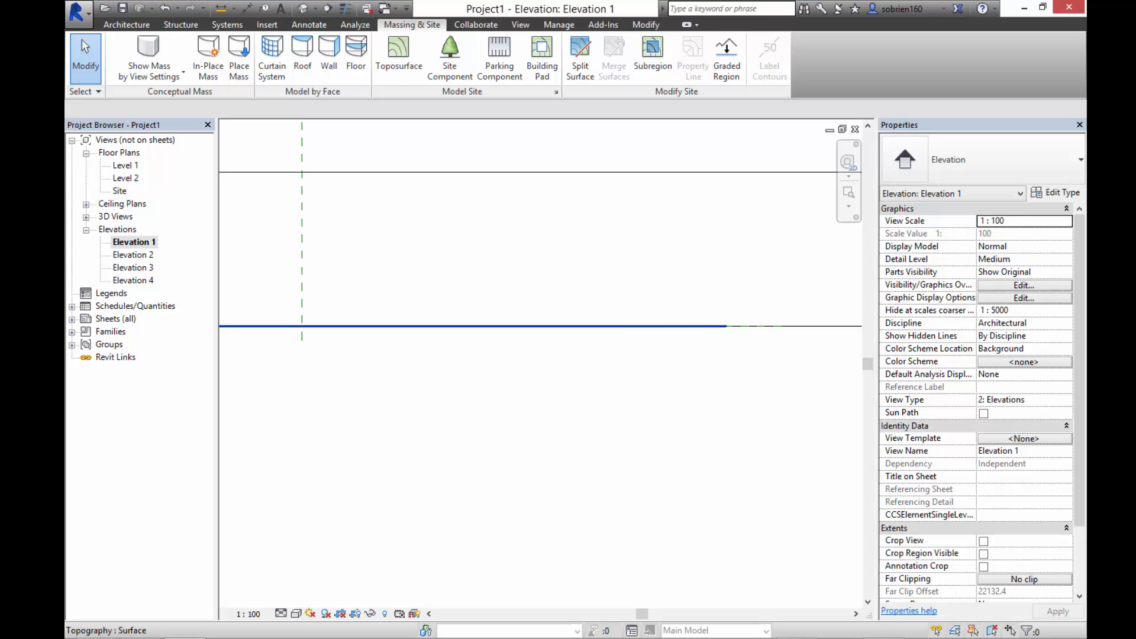
left_click(710, 326)
scroll(672, 412, "down", 3)
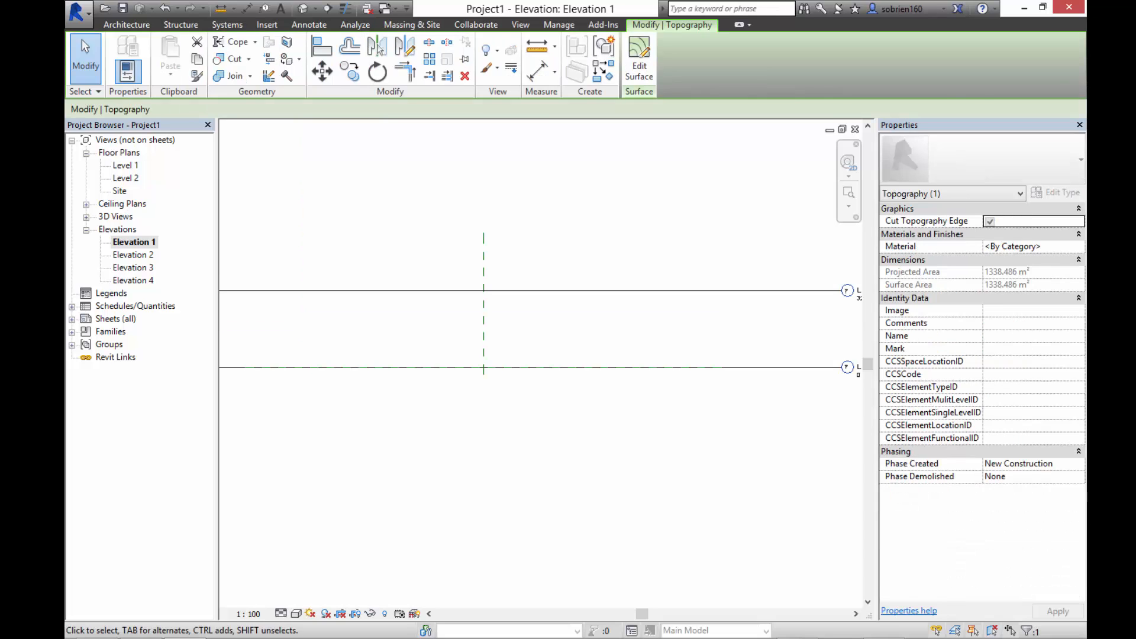
left_click(673, 413)
middle_click_drag(676, 416, 574, 441)
scroll(575, 443, "down", 2)
scroll(586, 424, "up", 4)
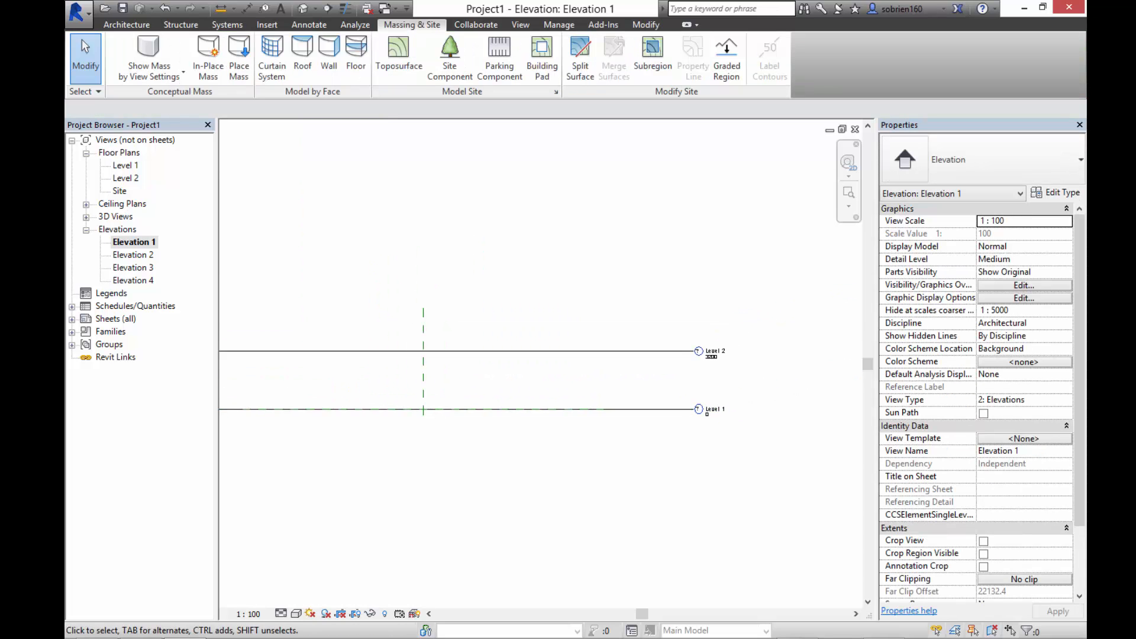
scroll(676, 394, "down", 3)
scroll(600, 381, "down", 1)
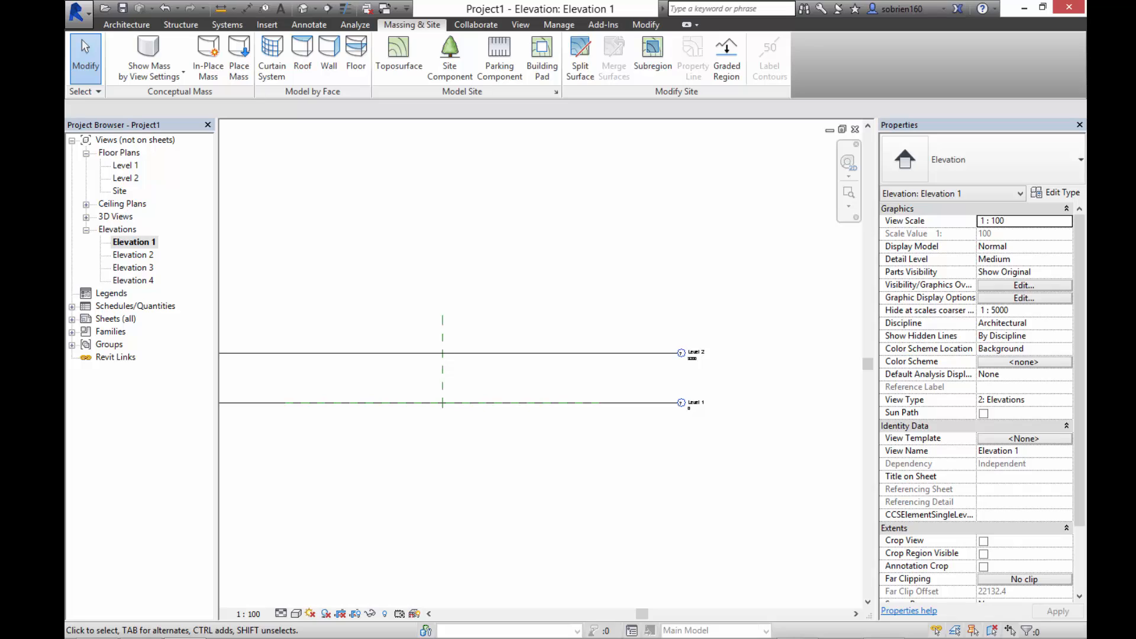
middle_click_drag(600, 381, 658, 457)
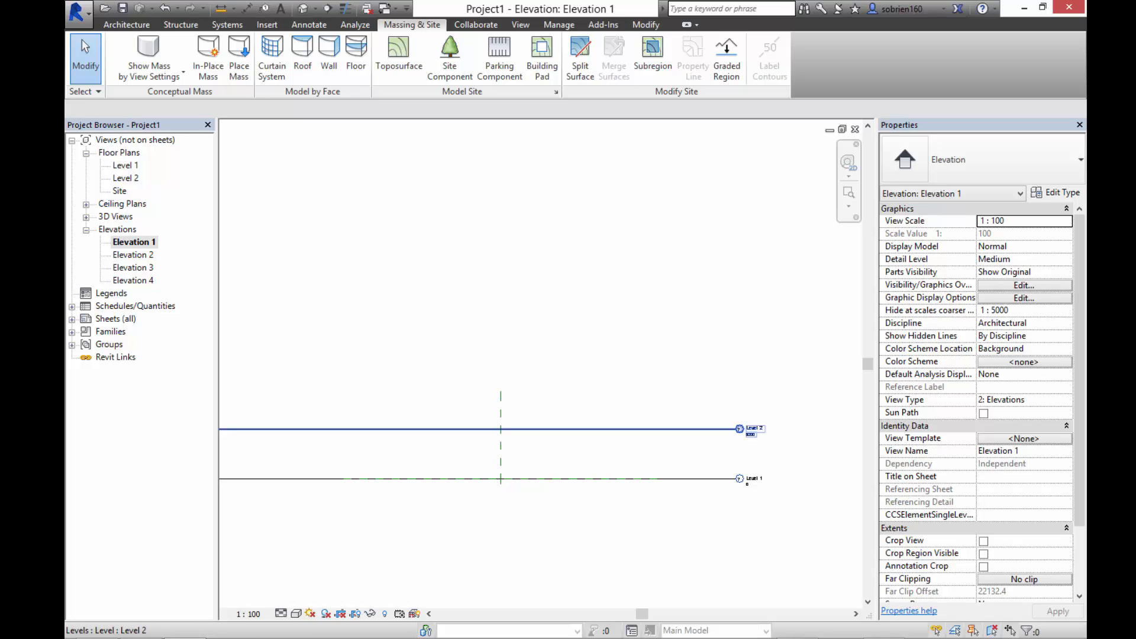
Step: Array Level 2 upward as 18 ungrouped items, using the 3200 mm distance from Level 1 to Level 2 as spacing to the second item
left_click(719, 429)
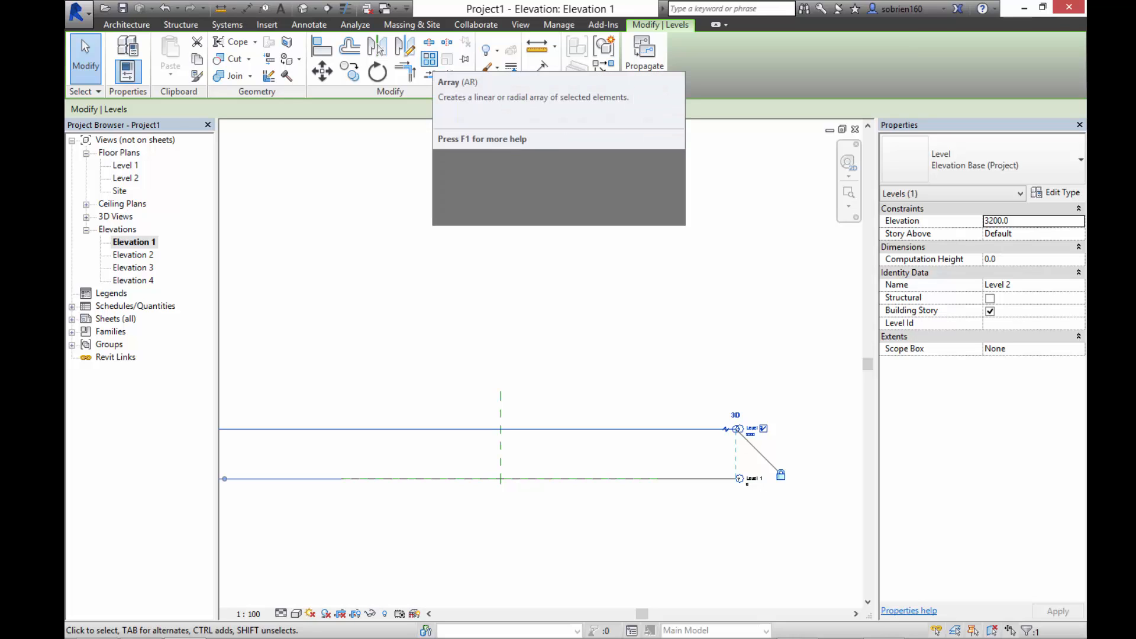
left_click(430, 59)
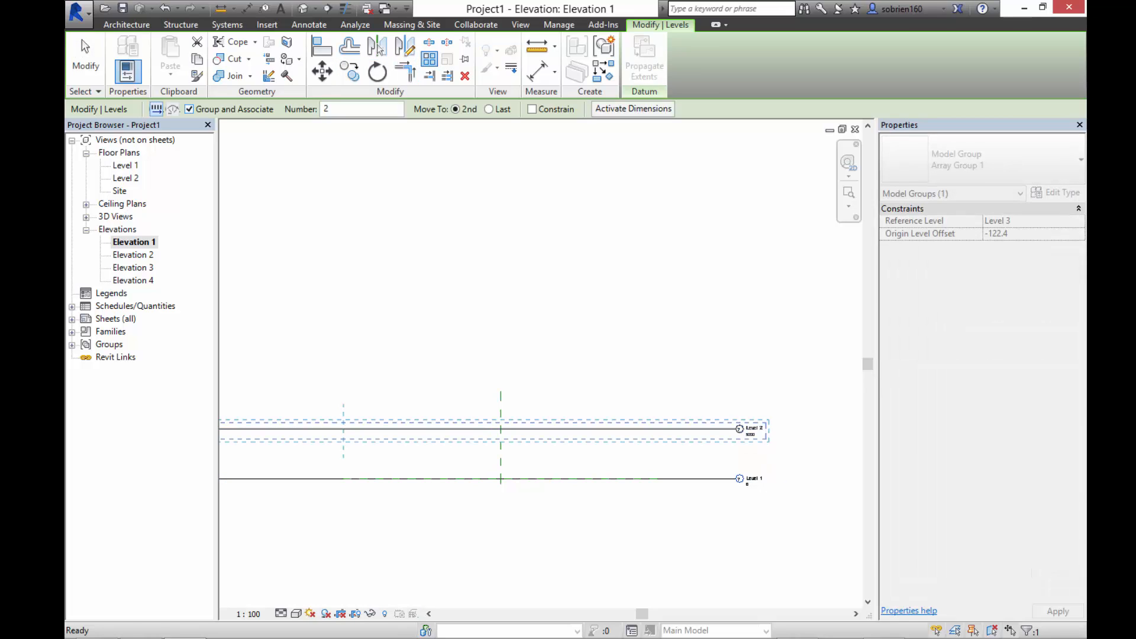
left_click(190, 109)
double_click(328, 109)
type("18")
key("Return")
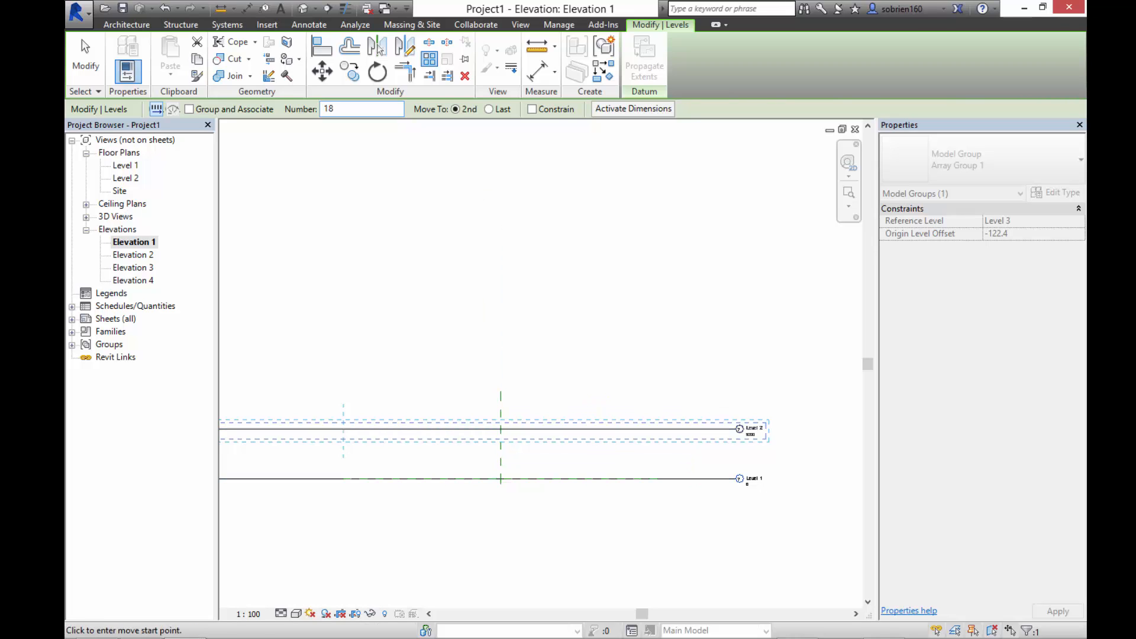
left_click(687, 478)
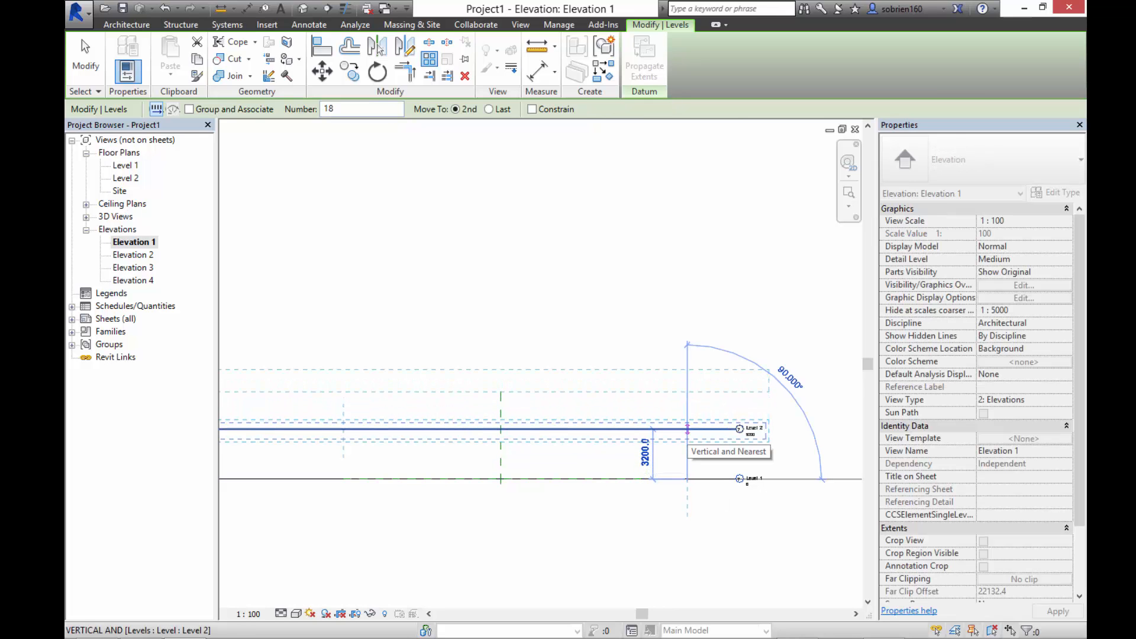
left_click(687, 429)
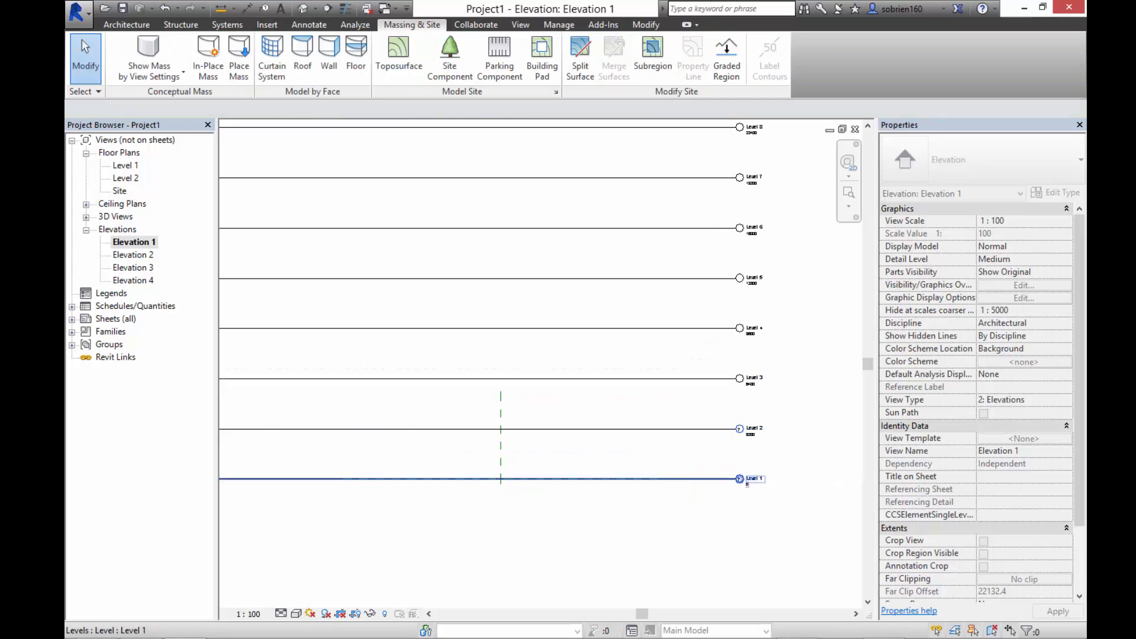
Step: Copy the topmost level, Level 19, upward by the distance between Level 18 and Level 19
scroll(698, 178, "up", 5)
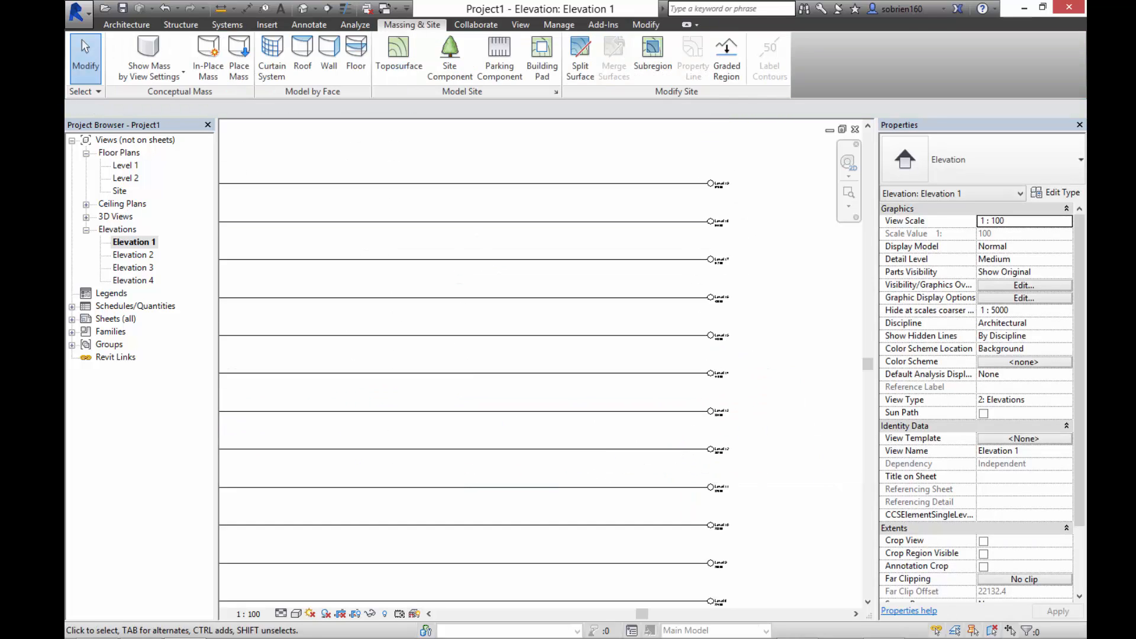
middle_click_drag(703, 178, 656, 360)
scroll(686, 241, "up", 3)
scroll(655, 355, "down", 1)
scroll(627, 343, "down", 1)
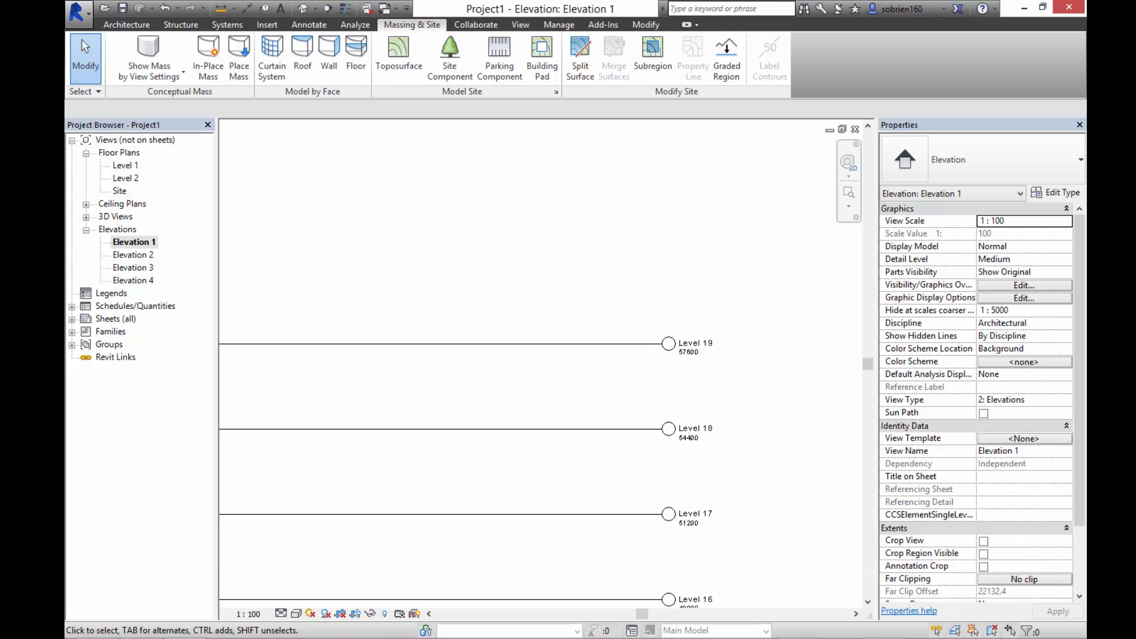
left_click(664, 344)
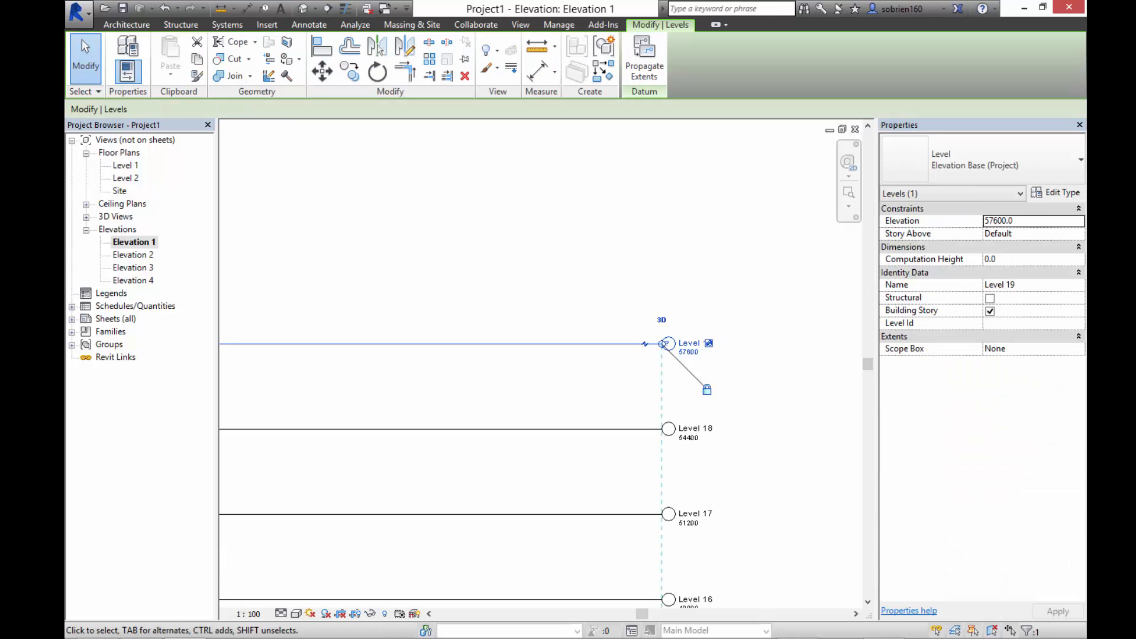
left_click(350, 72)
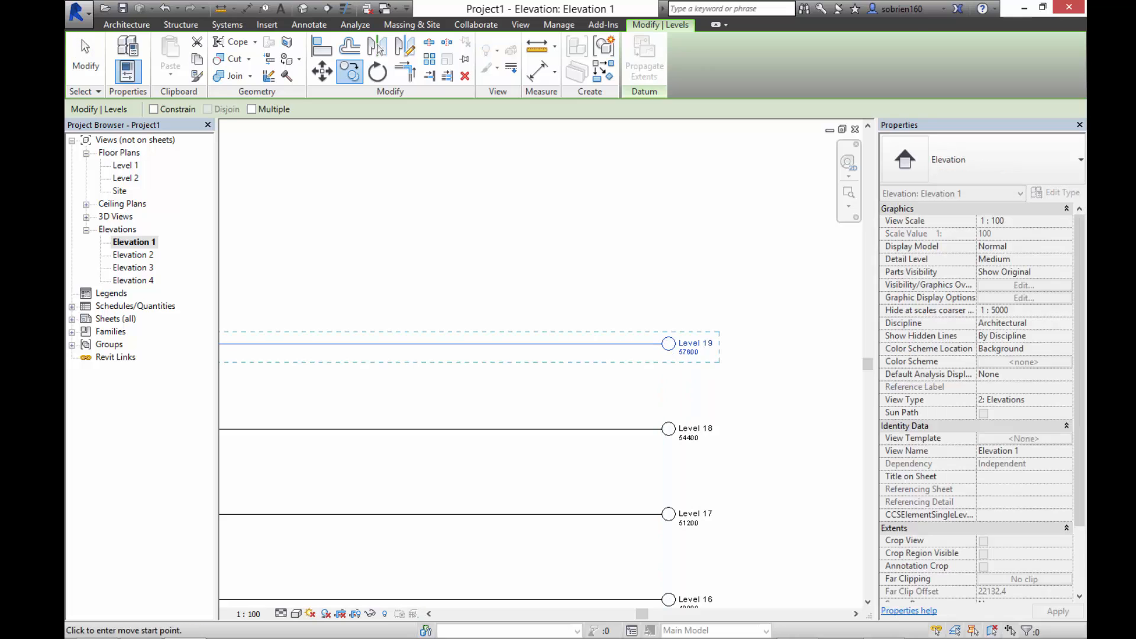
left_click(595, 429)
left_click(595, 344)
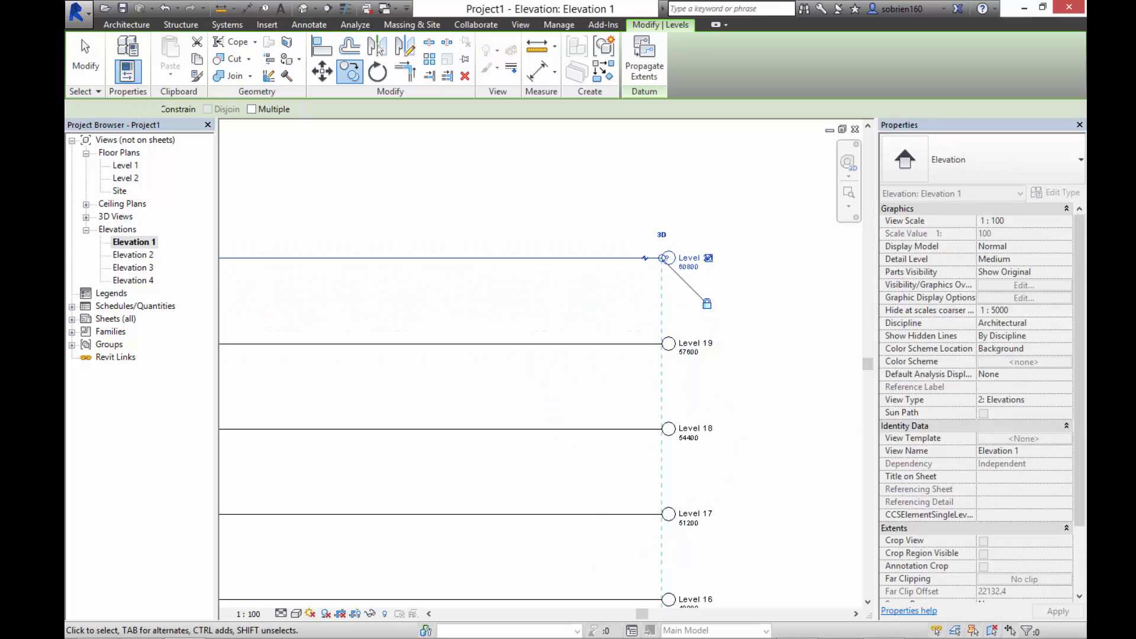
key("Escape")
Step: Open the Level 1 floor plan and start an in-place mass named Skyscraper
scroll(695, 283, "up", 4)
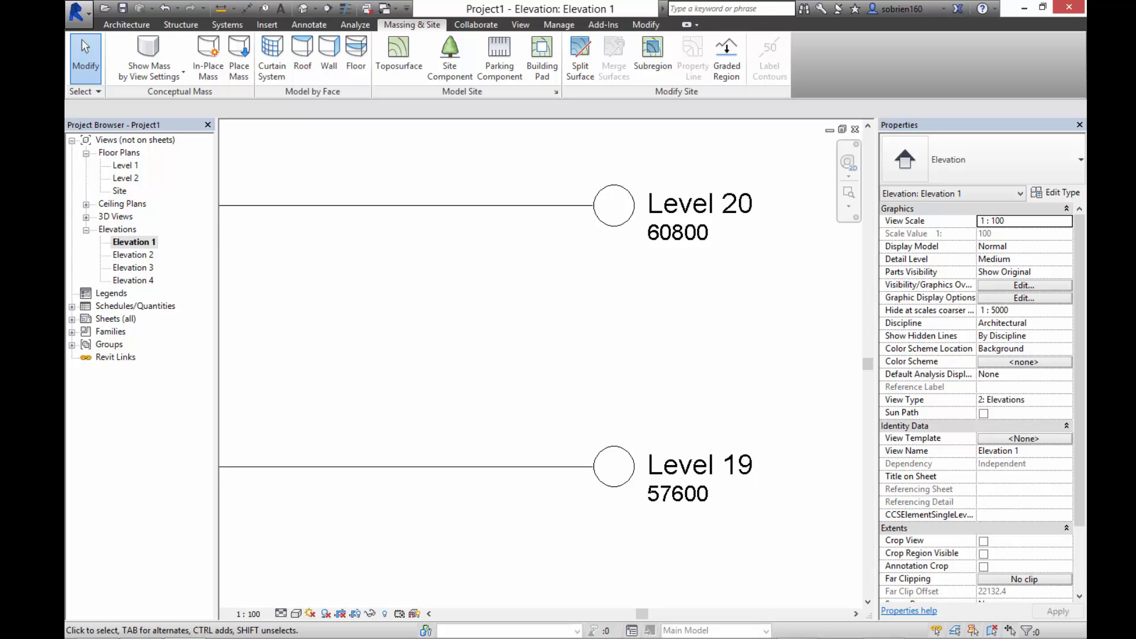
scroll(668, 302, "down", 8)
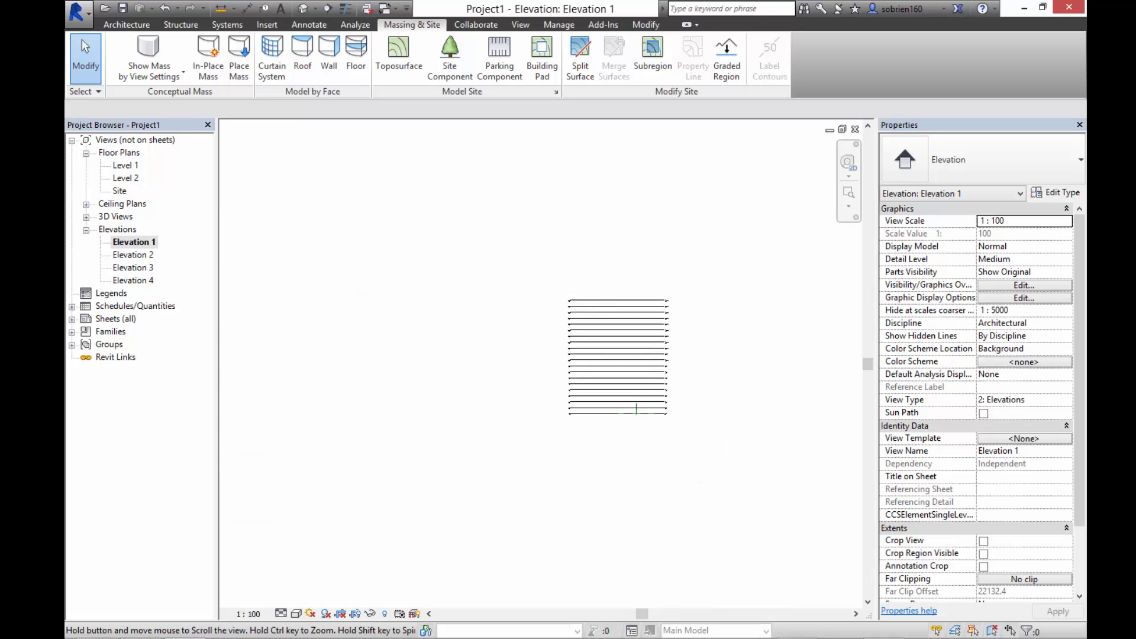
scroll(691, 338, "up", 5)
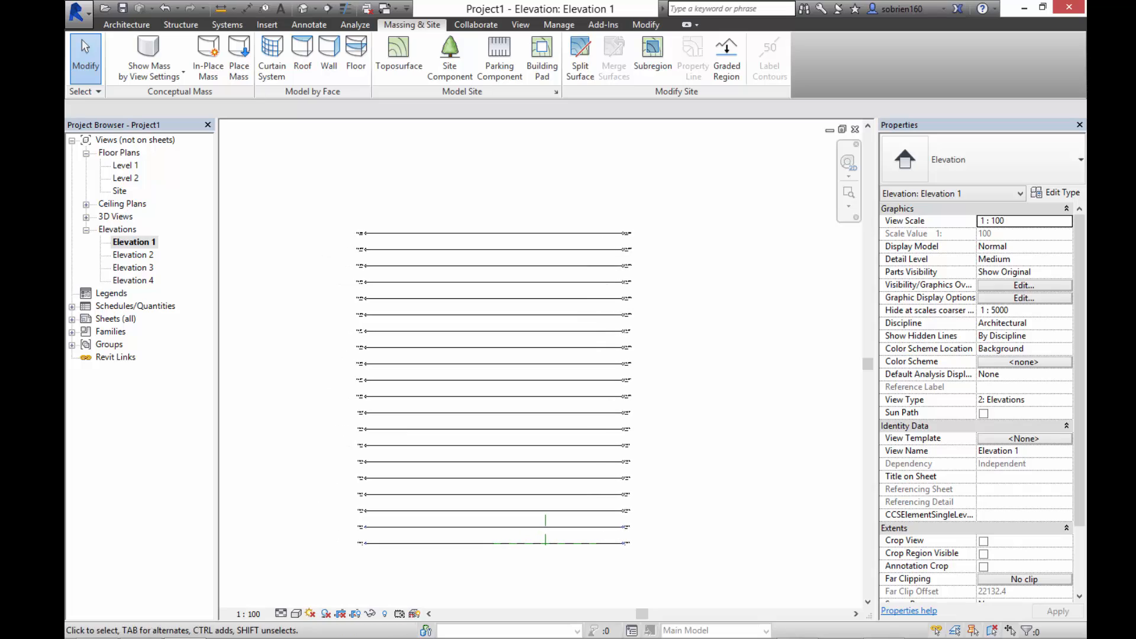
middle_click_drag(691, 338, 713, 335)
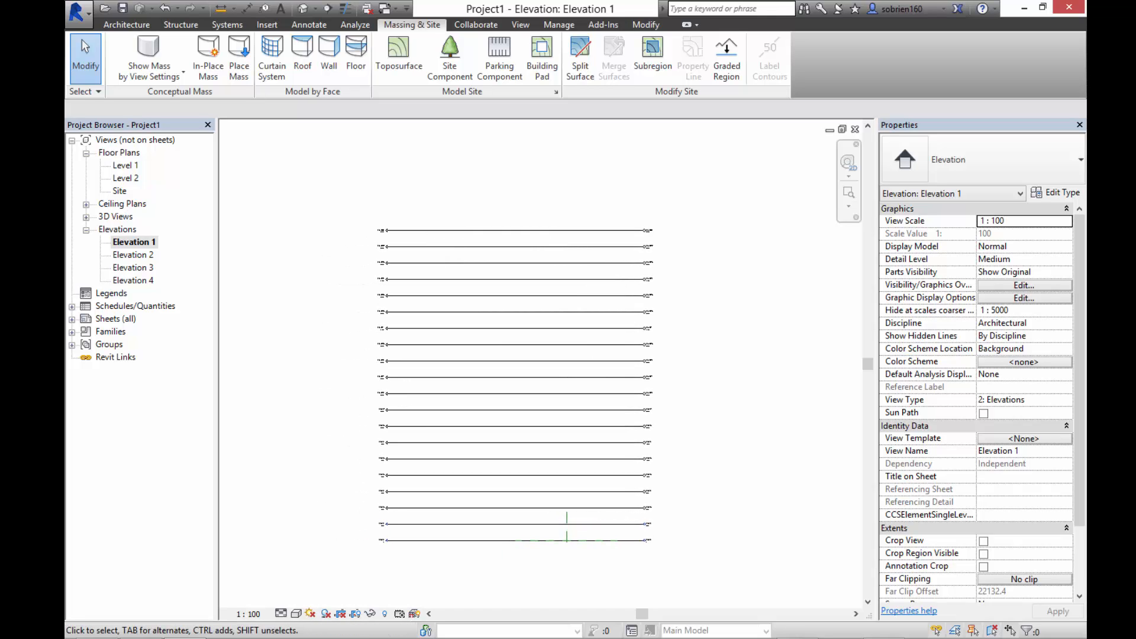
scroll(644, 548, "up", 2)
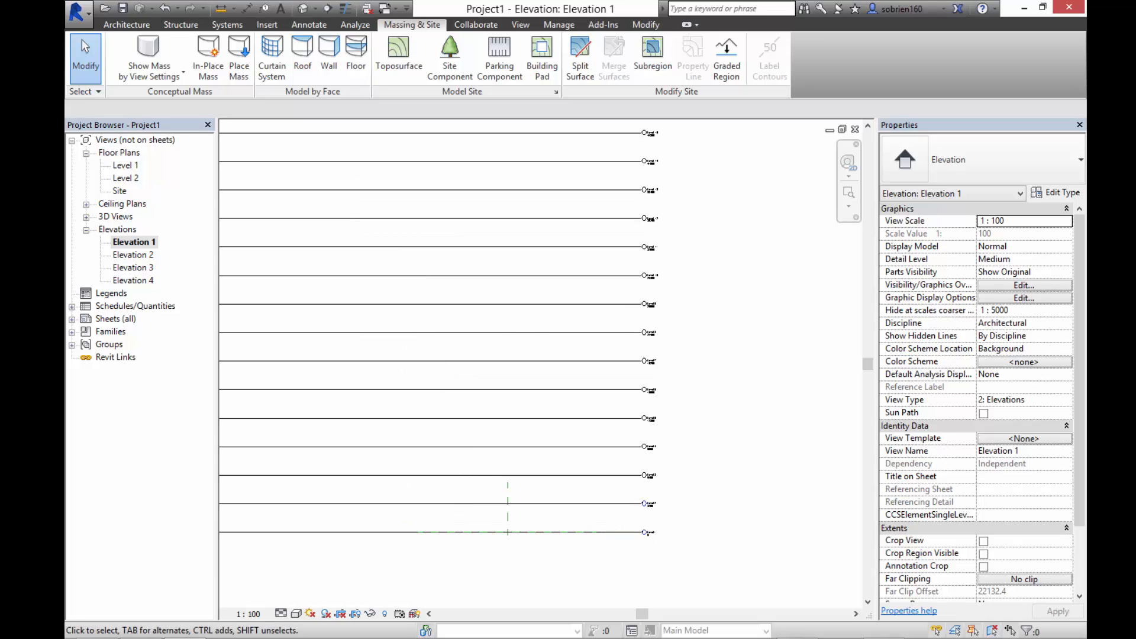
double_click(125, 166)
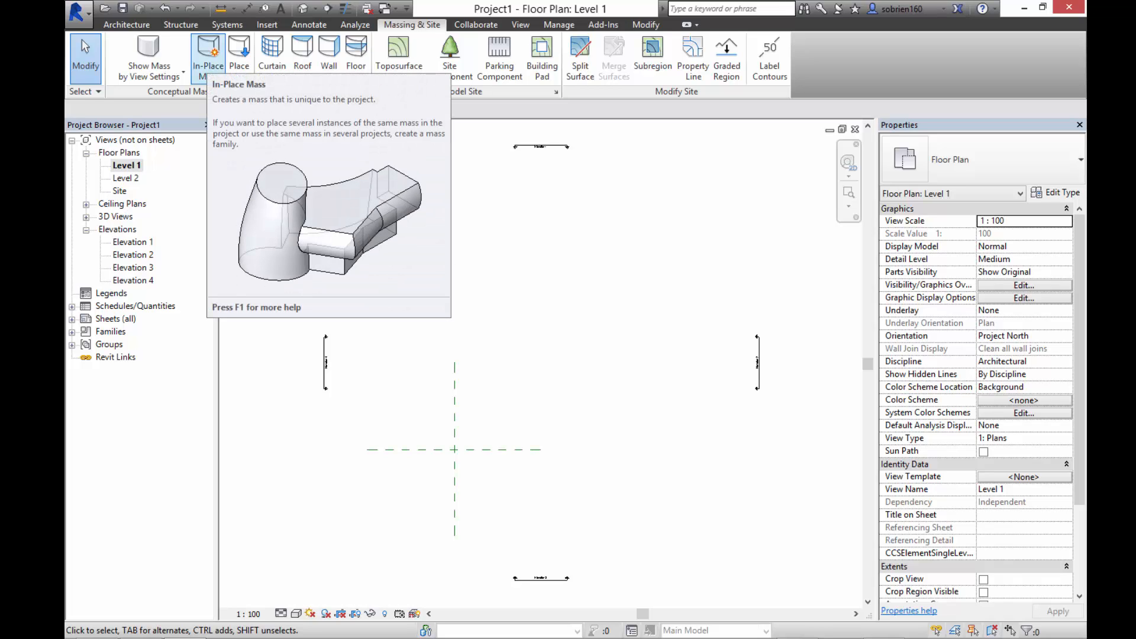
left_click(208, 52)
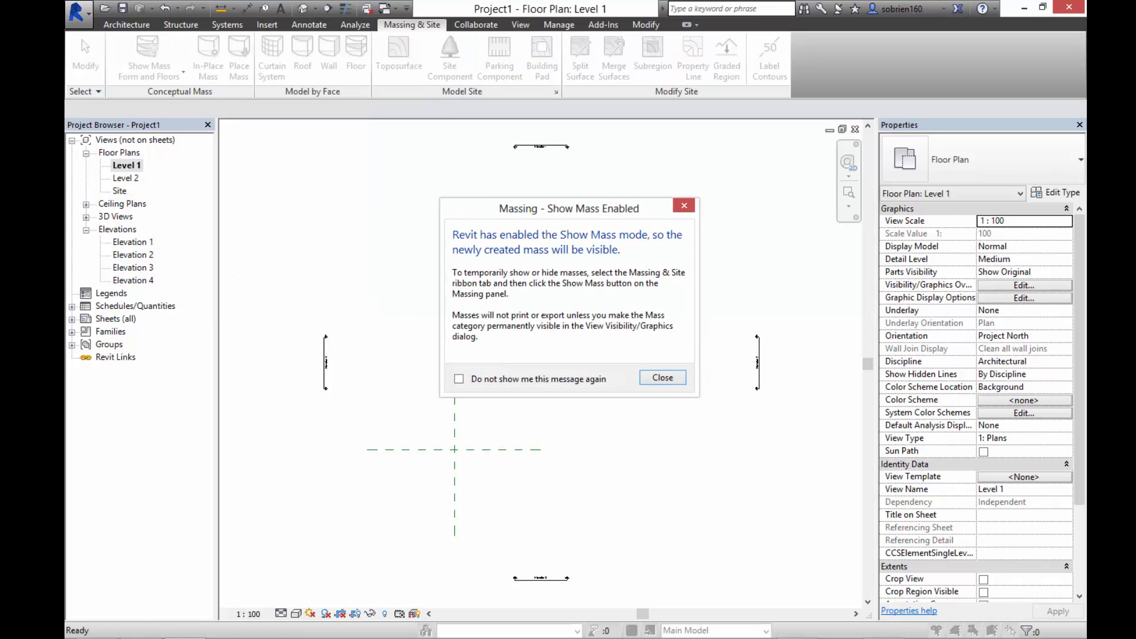
key("Return")
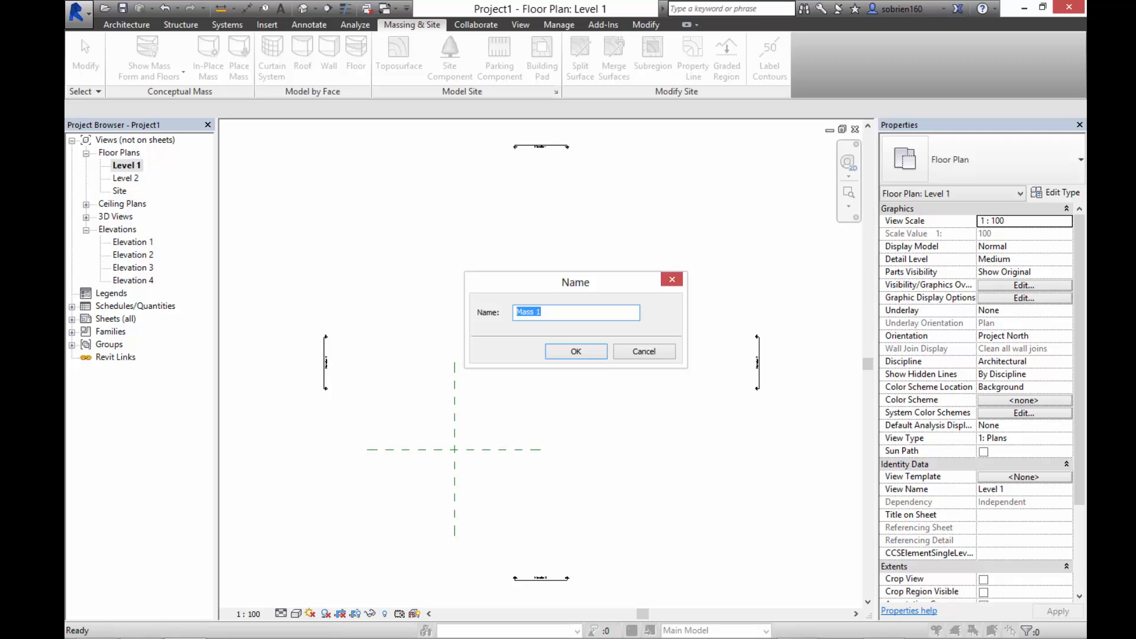
type("Skyscraper")
key("Return")
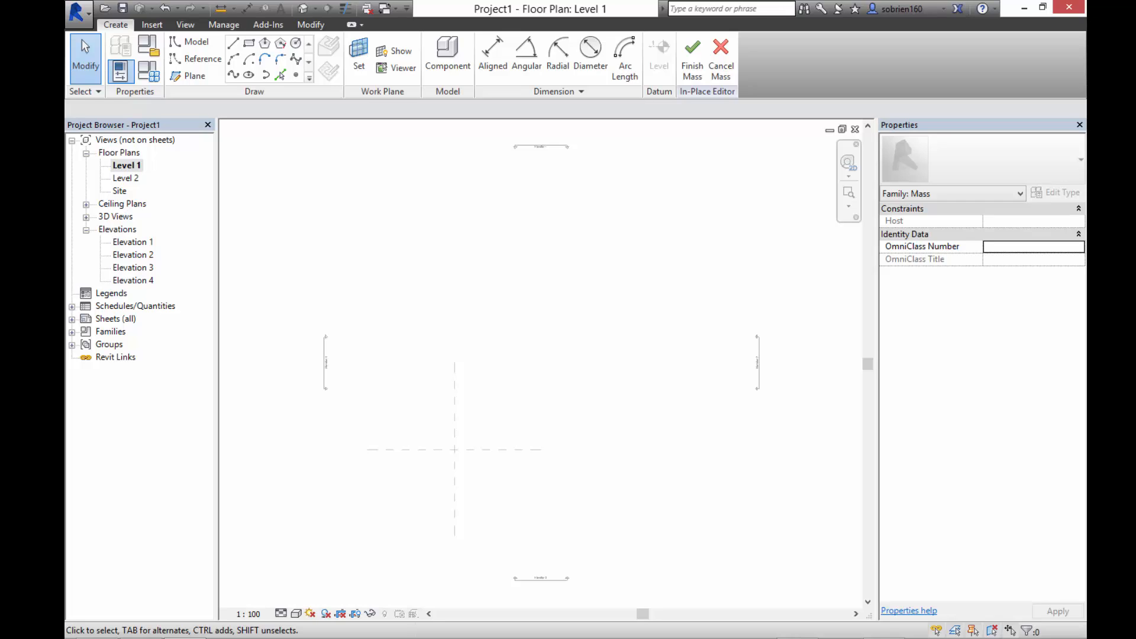
Step: Draw an open, wavy spline through five points on Level 1 as one side of the Skyscraper mass footprint
left_click(233, 74)
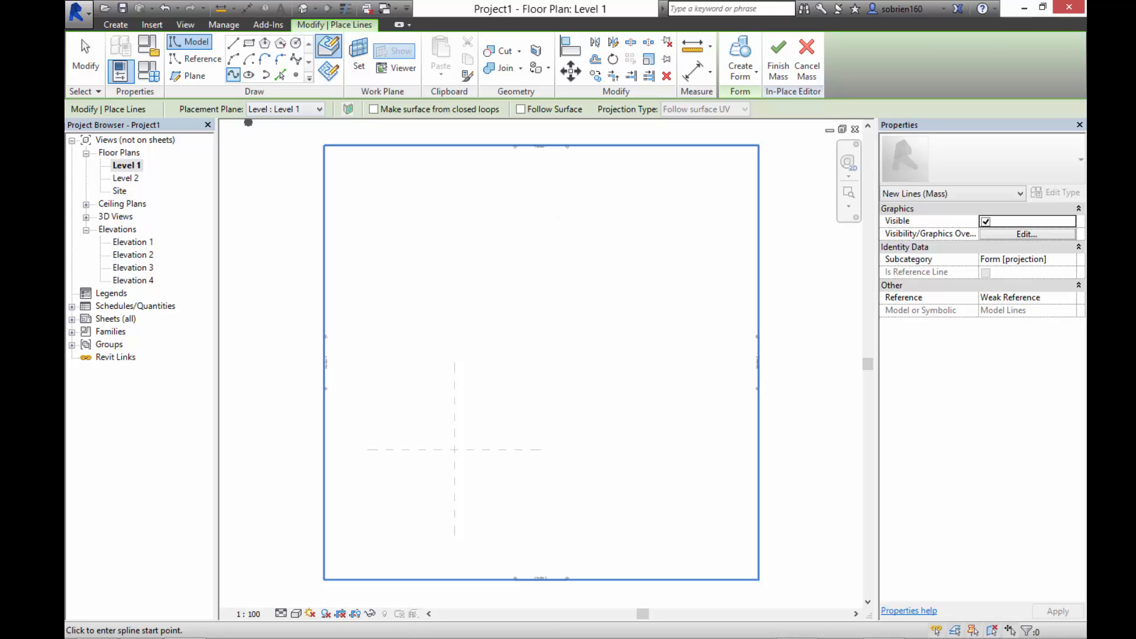
left_click(439, 256)
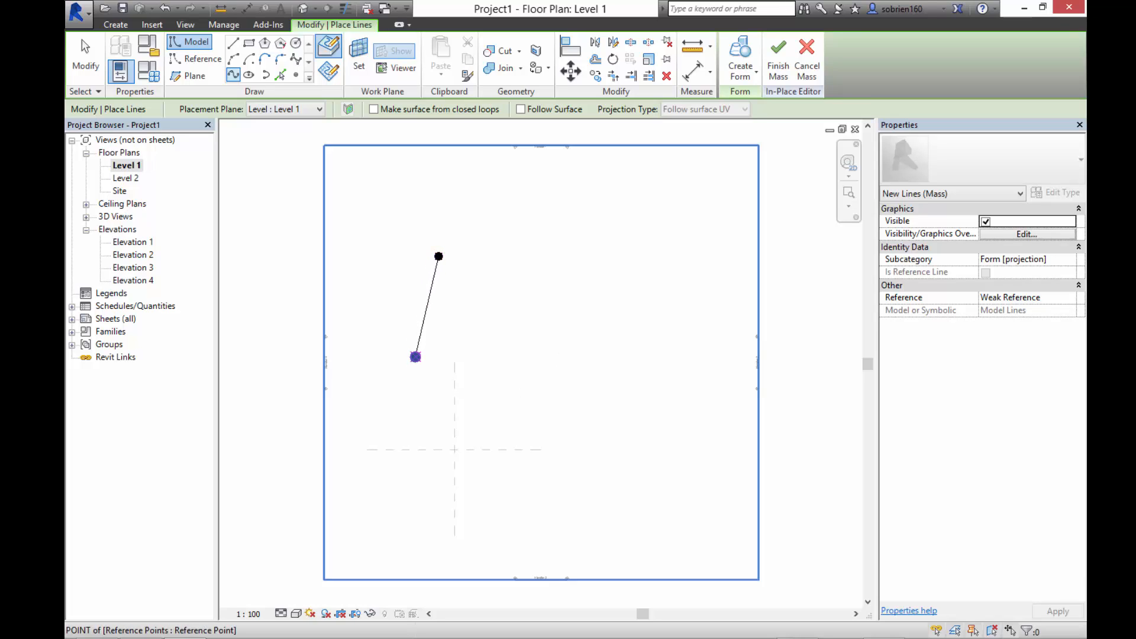
left_click(416, 357)
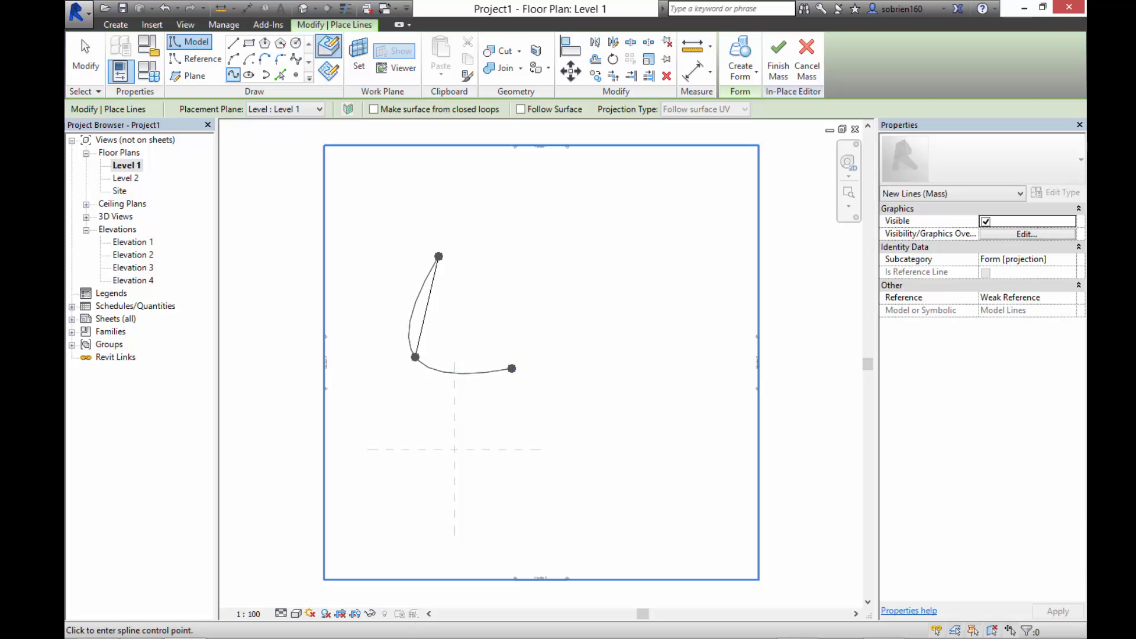
left_click(519, 370)
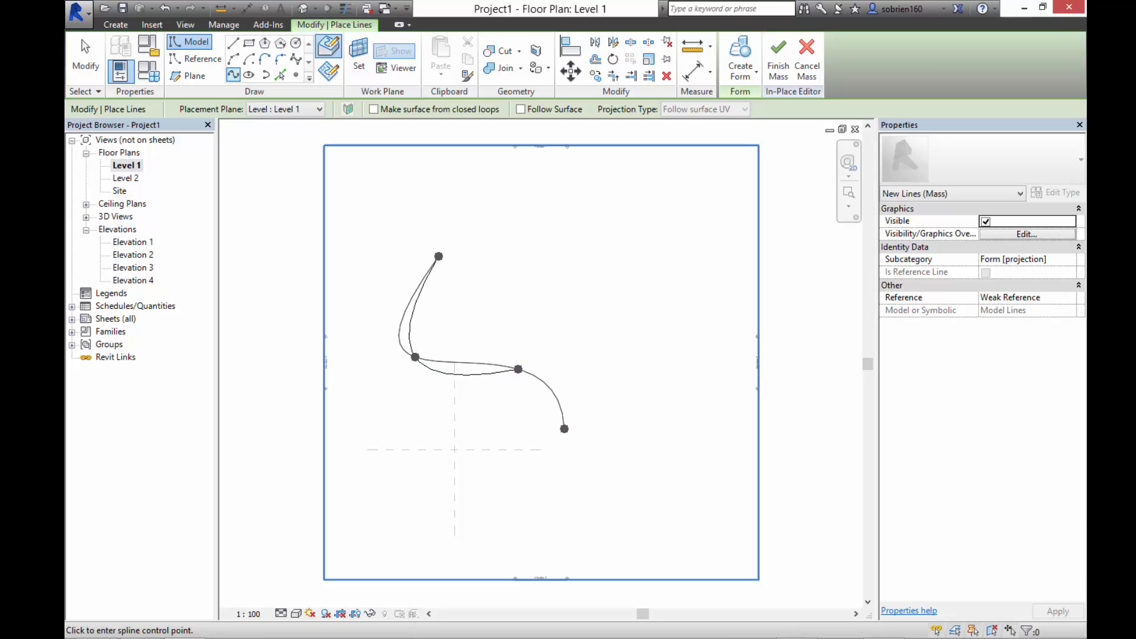
left_click(565, 435)
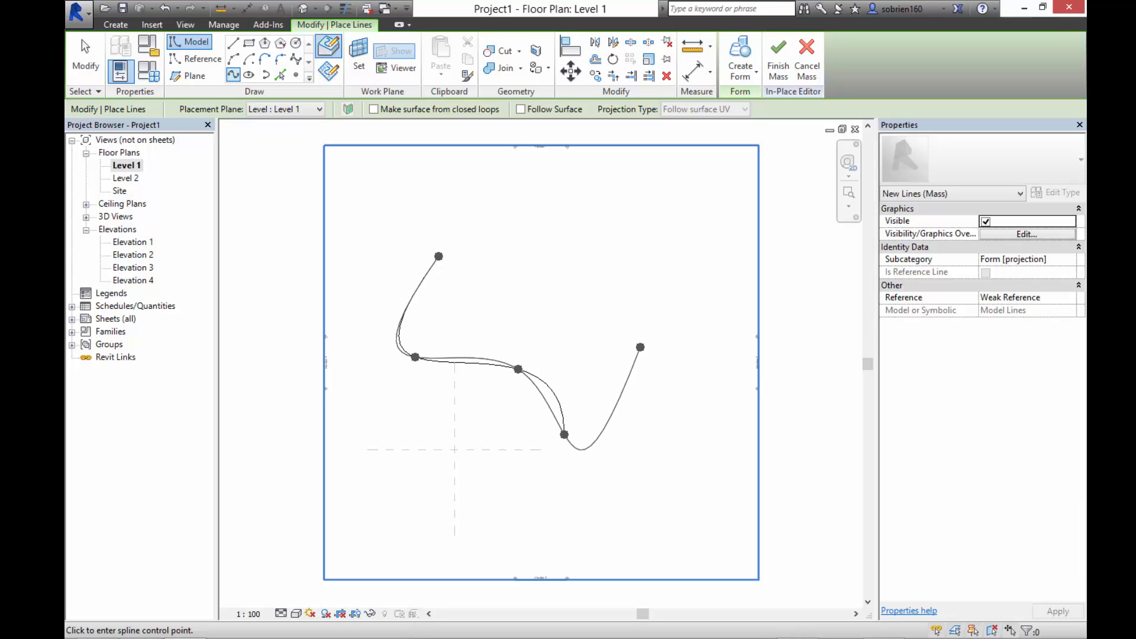
left_click(649, 359)
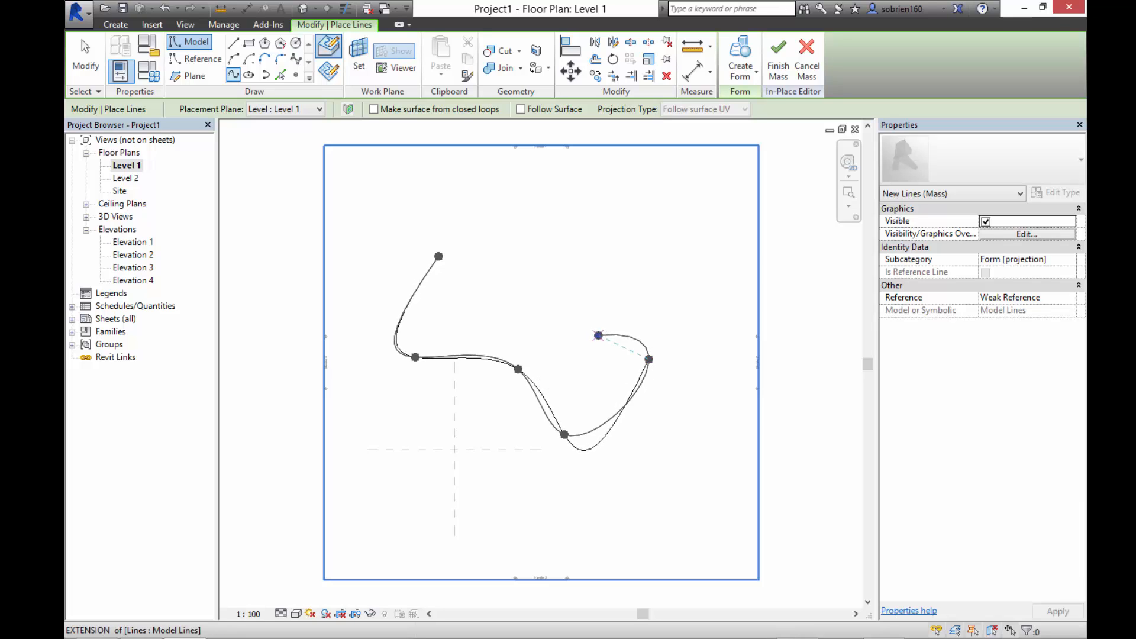
key("Escape")
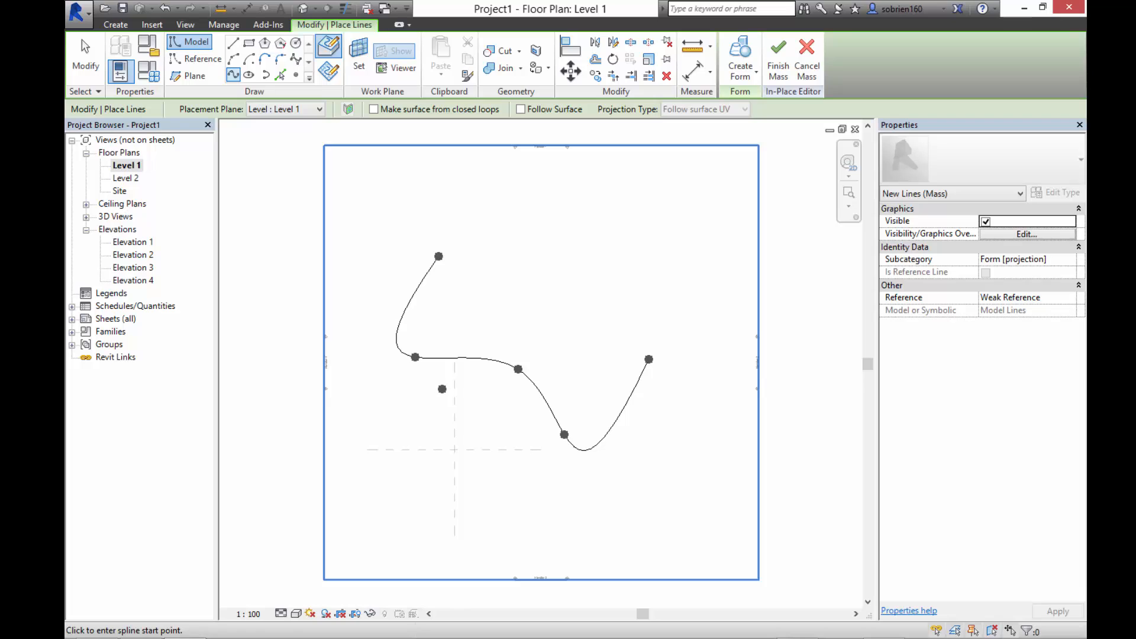
key("Escape")
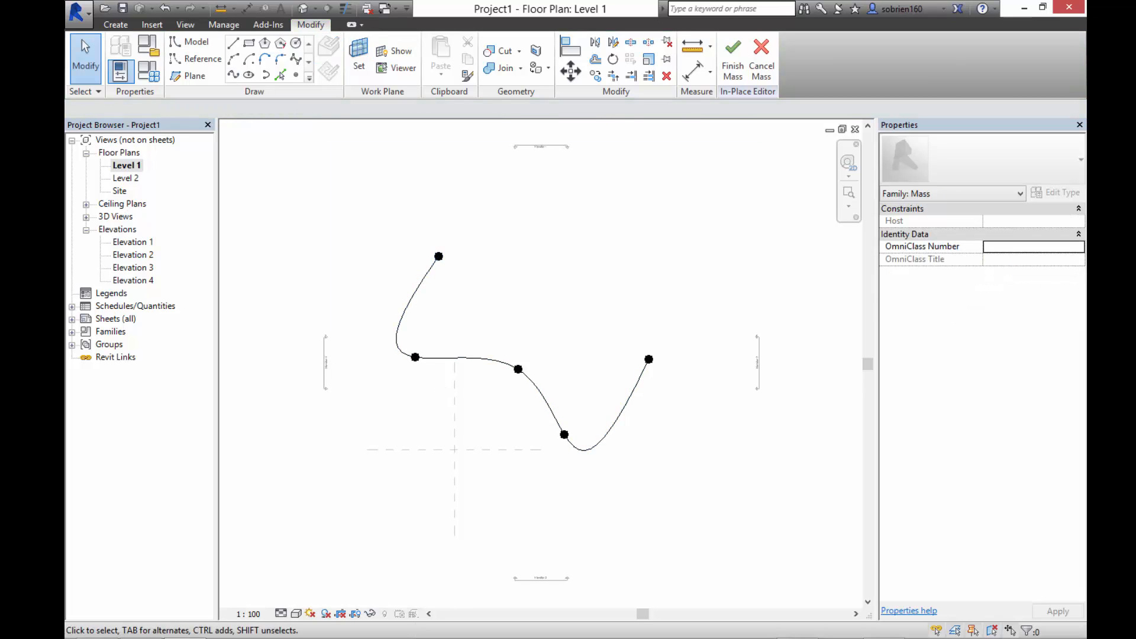
left_click(233, 59)
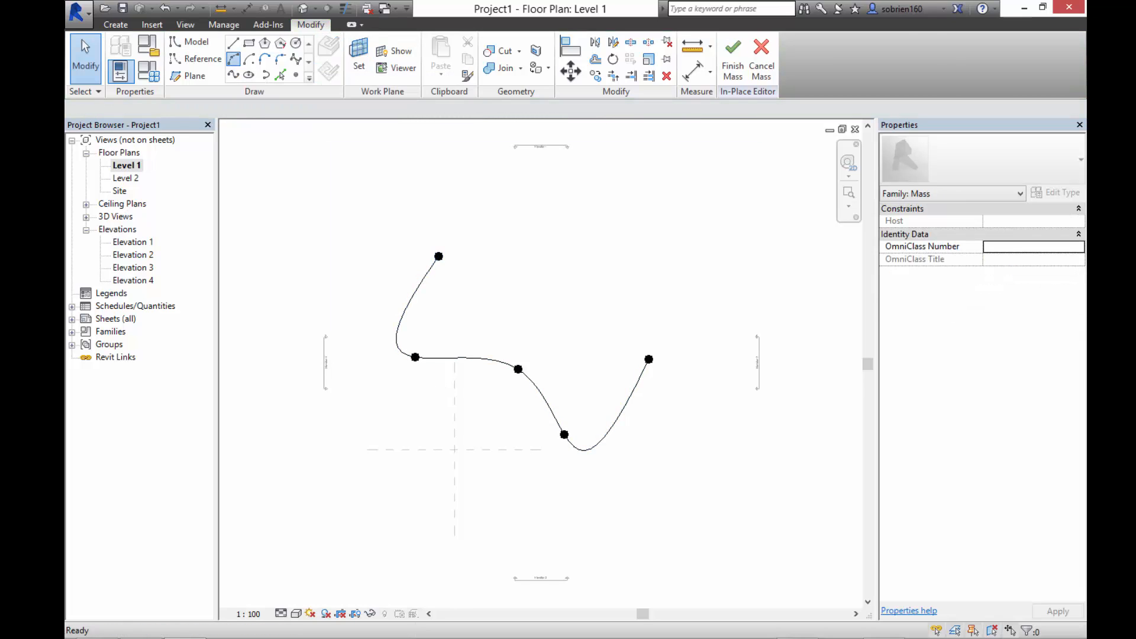
left_click(439, 256)
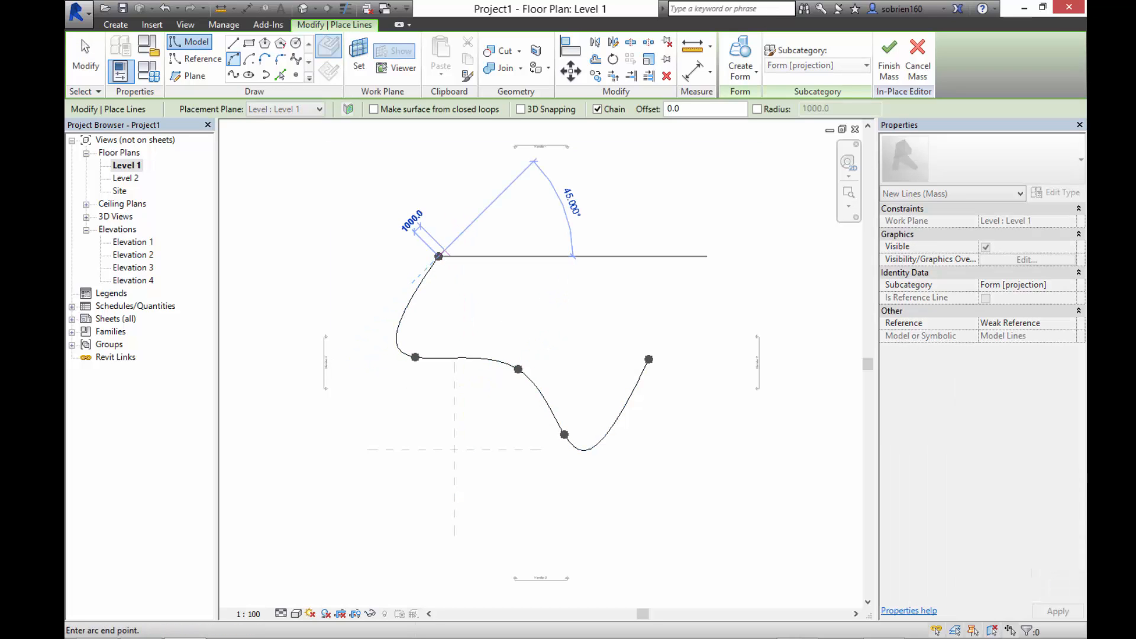
left_click(568, 216)
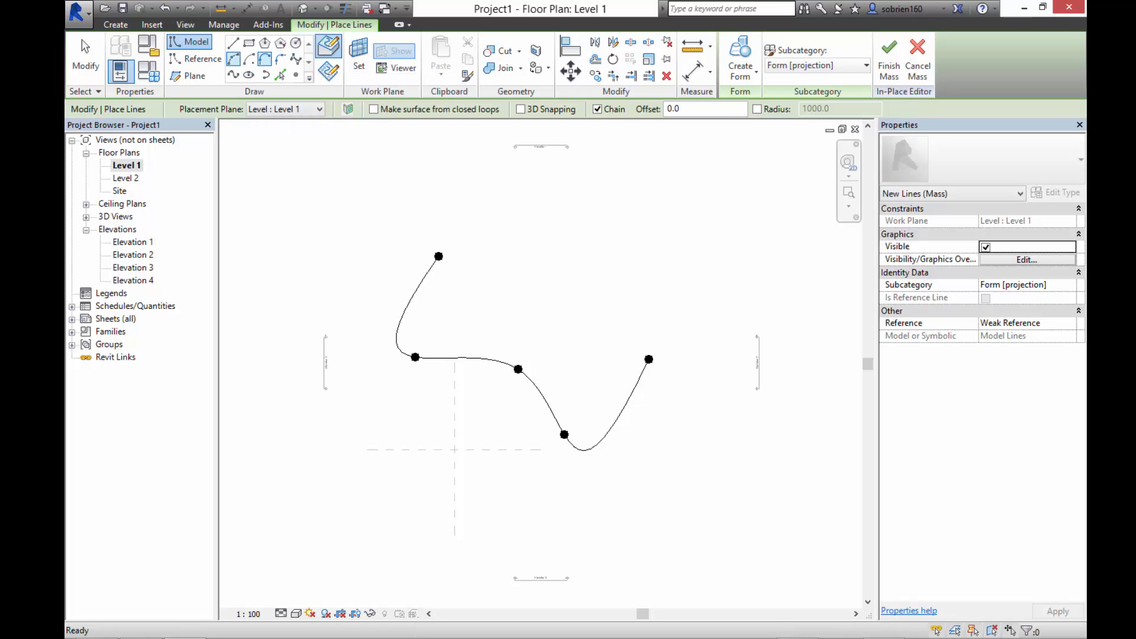
Step: Close the Skyscraper footprint with an outward-bulging arc of about 13563 mm radius between the spline's two endpoints
left_click(265, 59)
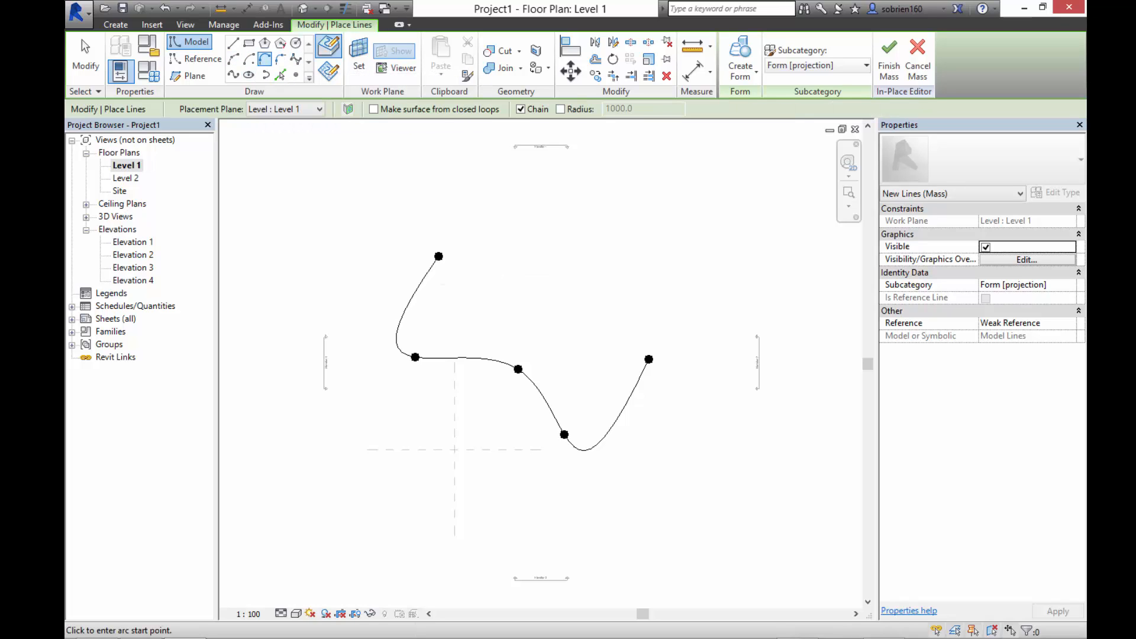
key("Escape")
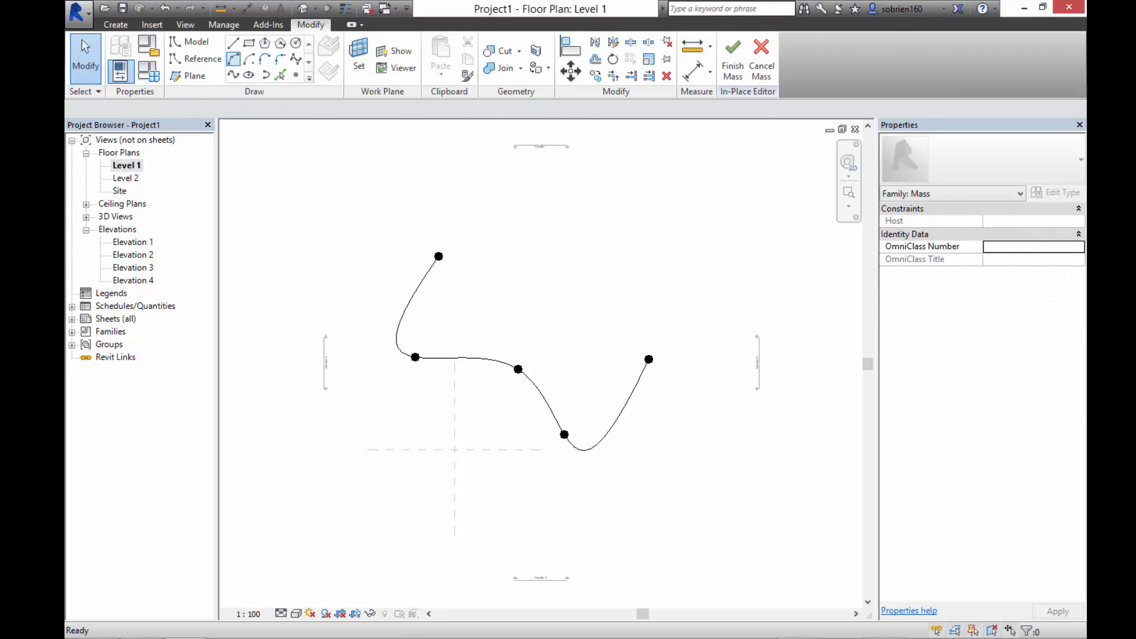
left_click(234, 59)
left_click(439, 256)
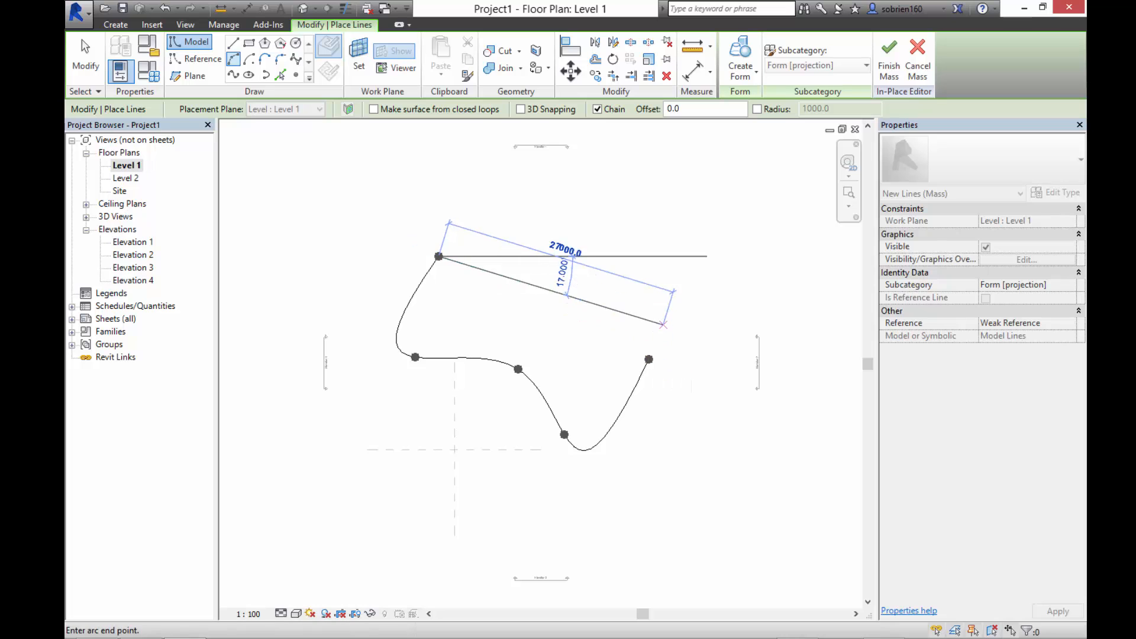
scroll(649, 359, "up", 4)
left_click(640, 341)
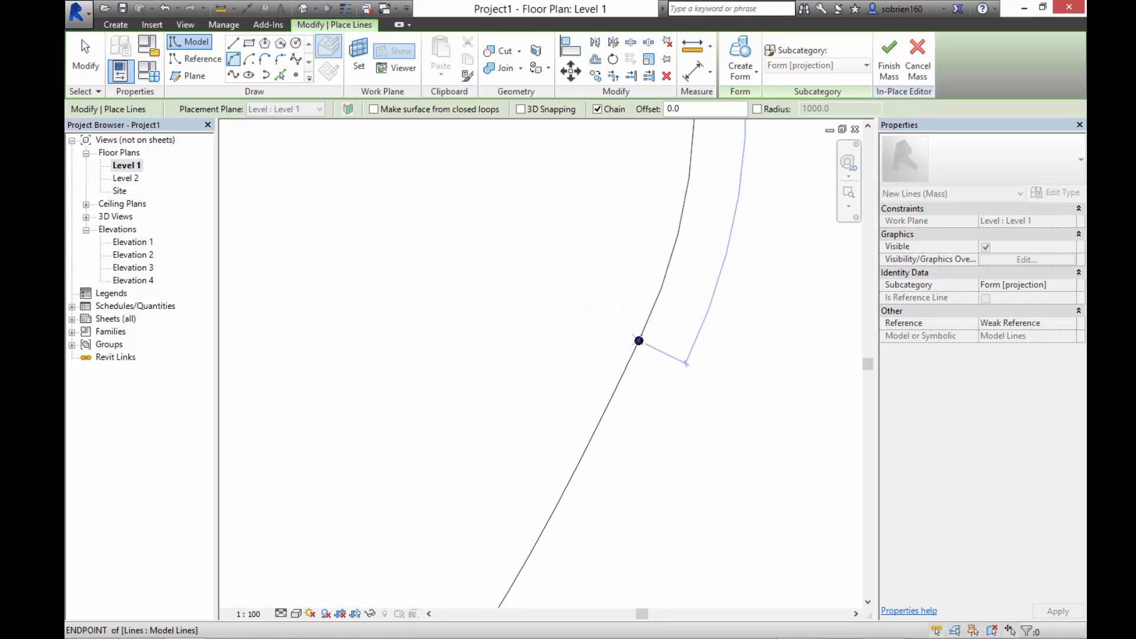
scroll(564, 318, "down", 7)
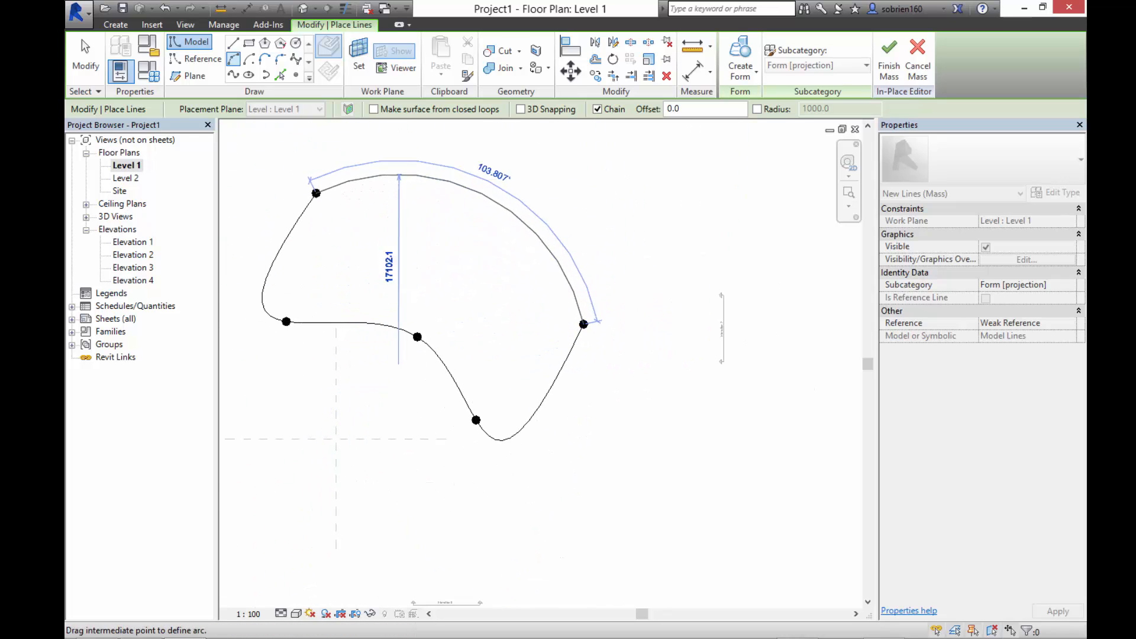
left_click(555, 177)
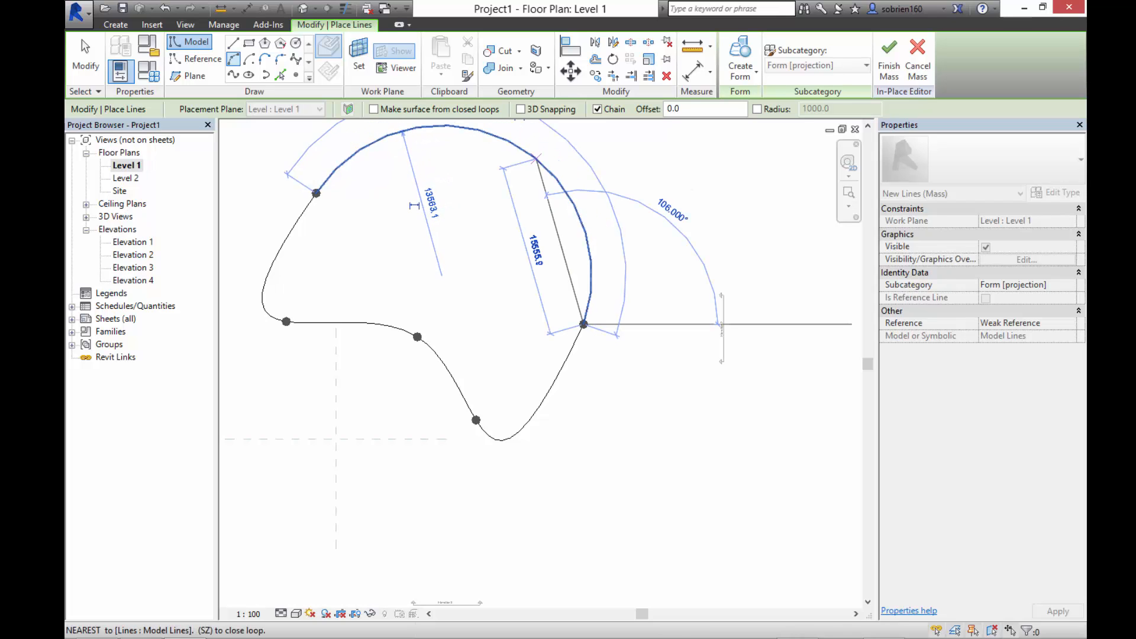
key("Escape")
key("Escape")
middle_click_drag(470, 249, 541, 293)
scroll(588, 340, "down", 2)
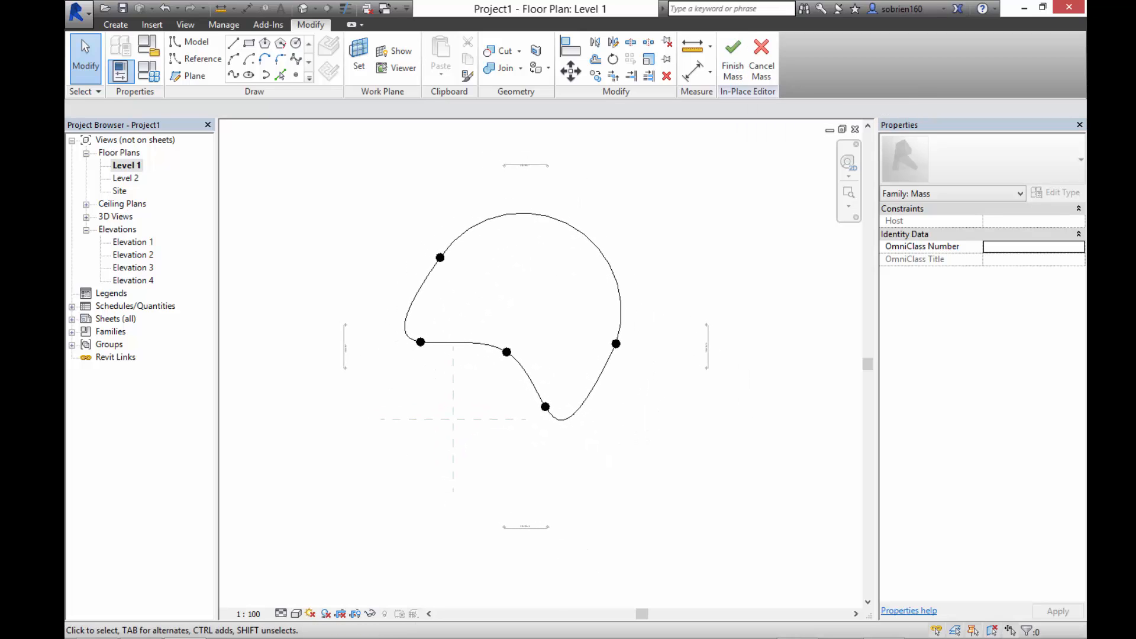
Step: Try to finish the Skyscraper mass from its footprint lines alone, and undo the attempt
left_click(733, 60)
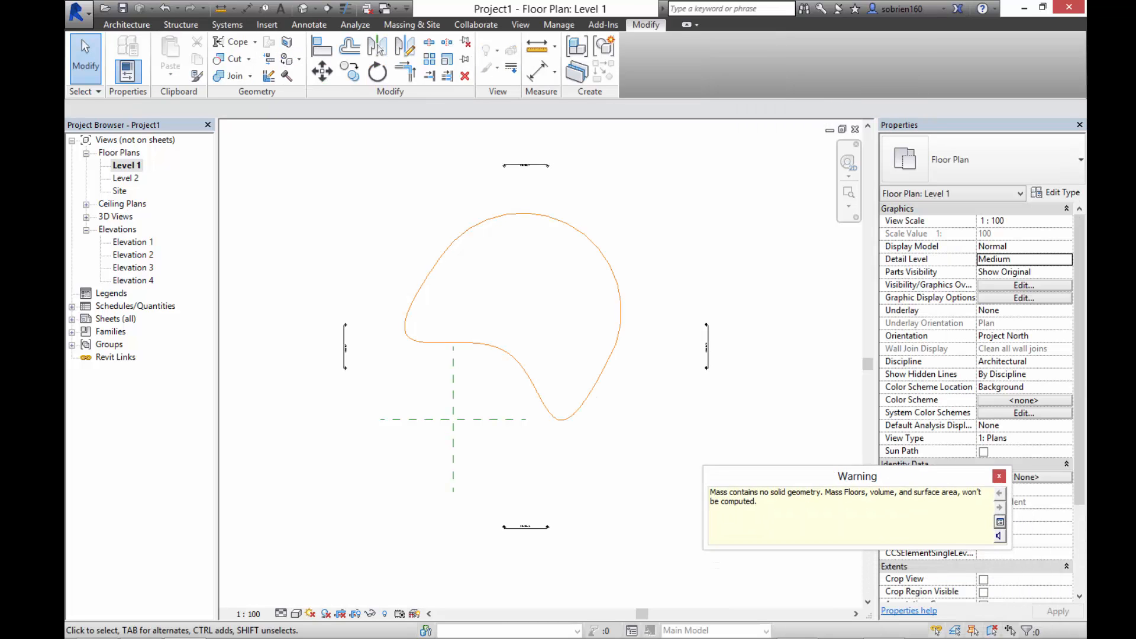
left_click(999, 476)
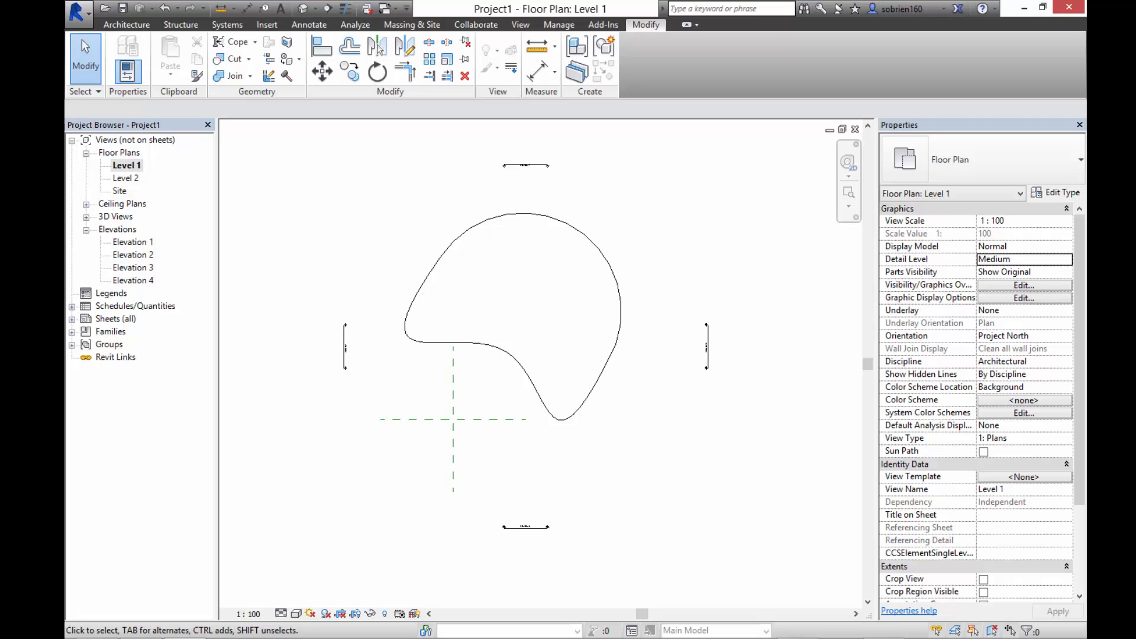
key("ctrl+z")
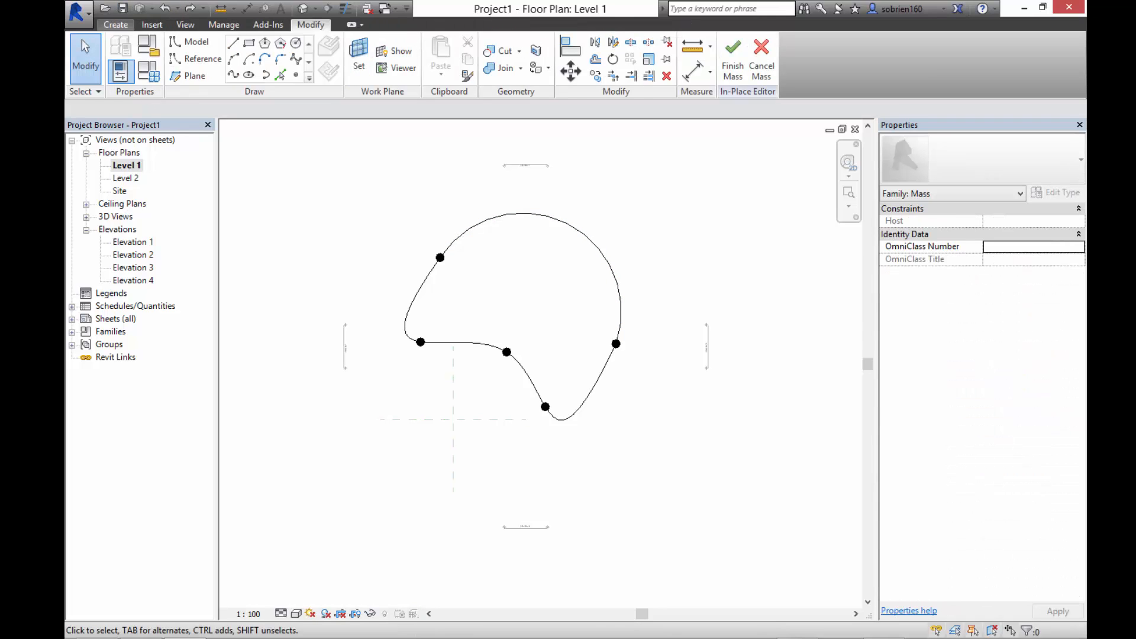
Step: Create a solid extruded form from the footprint's arc and spline, and finish the mass
left_click(115, 25)
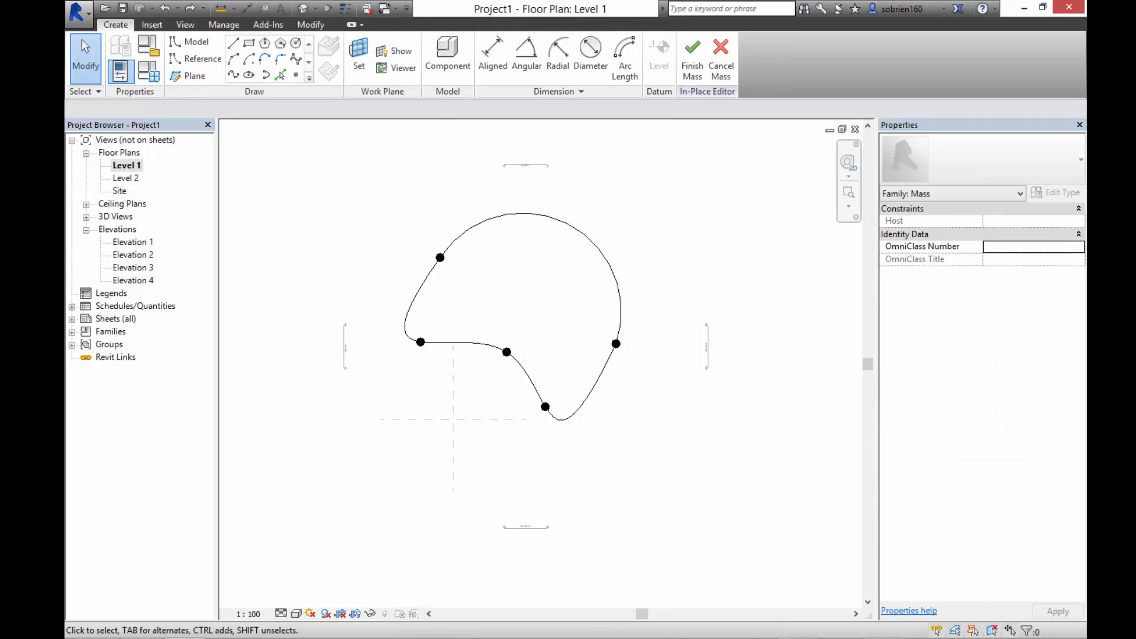
left_click(489, 220)
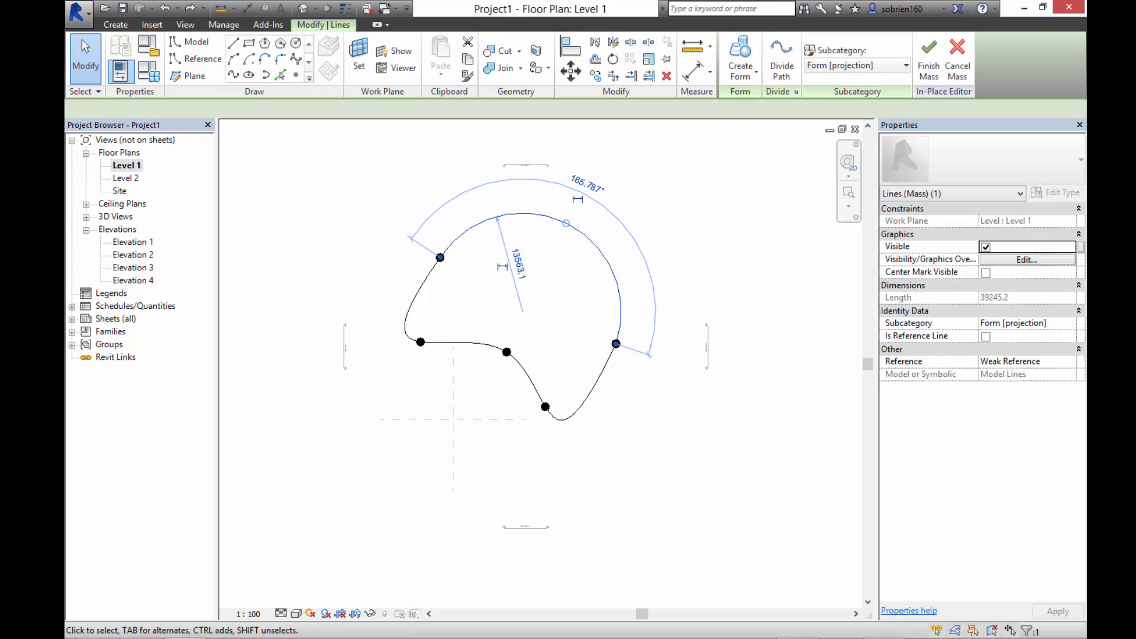
left_click(468, 343, "ctrl")
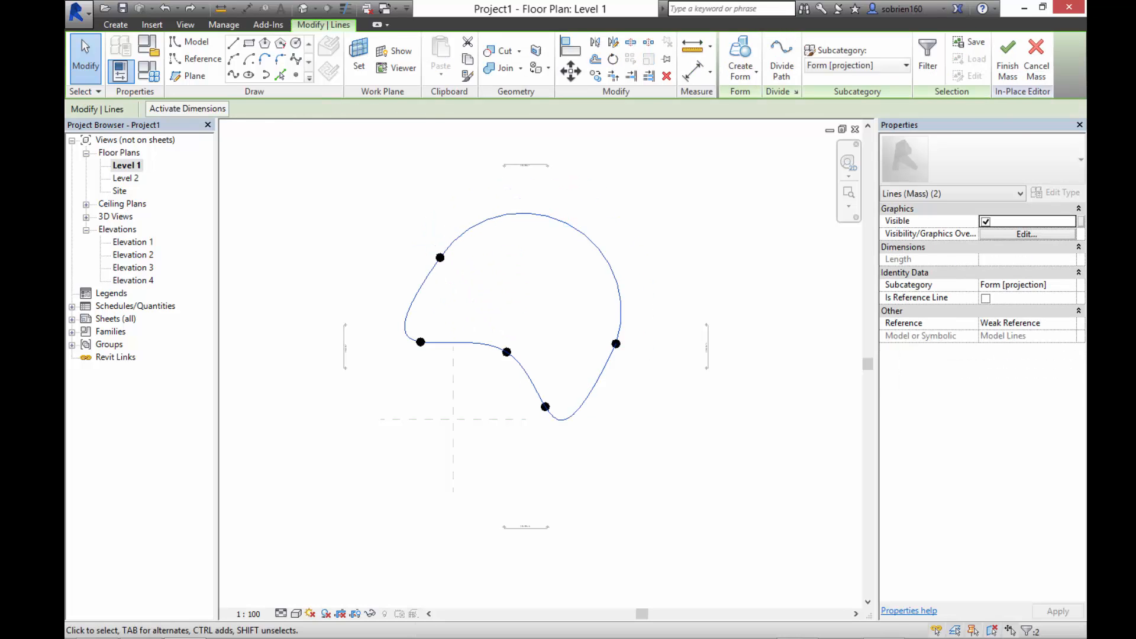
left_click(740, 53)
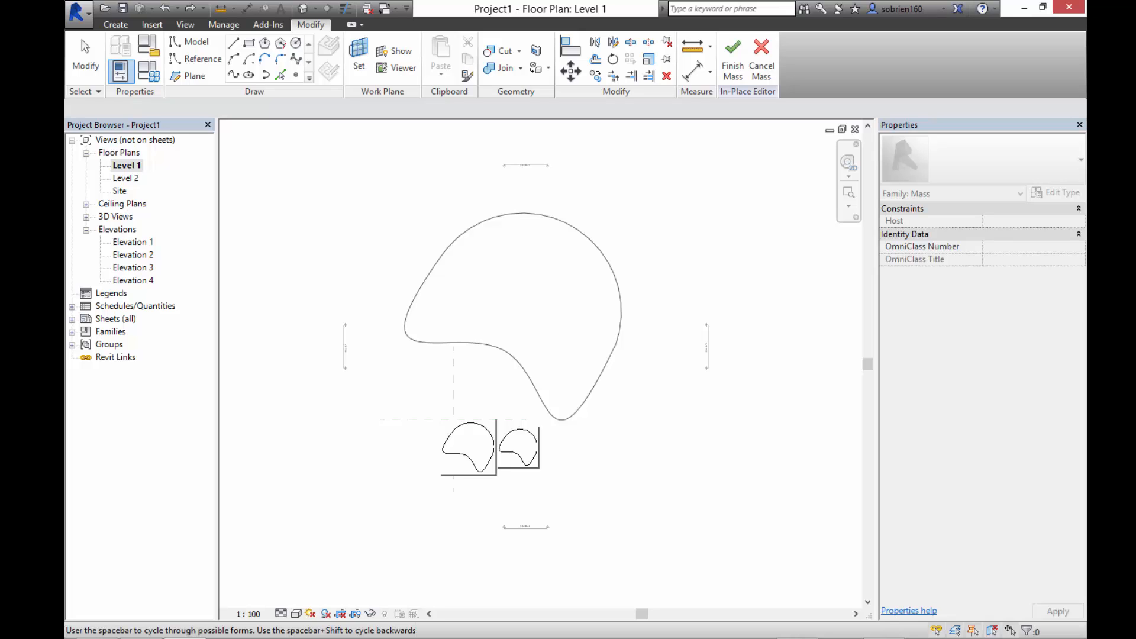
left_click(468, 448)
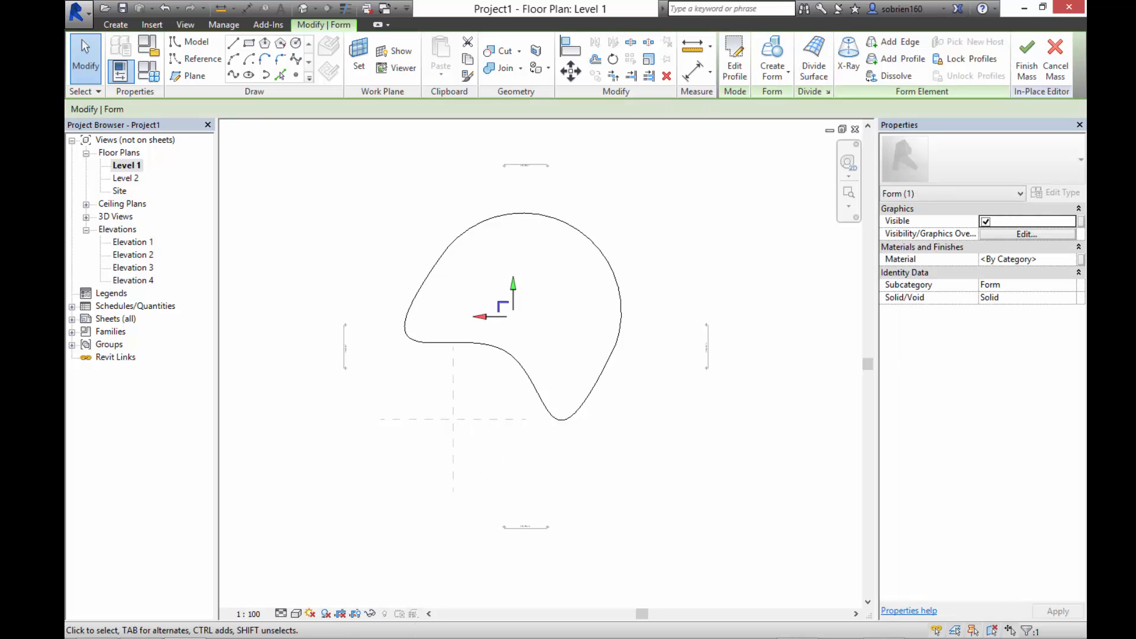
left_click(1027, 60)
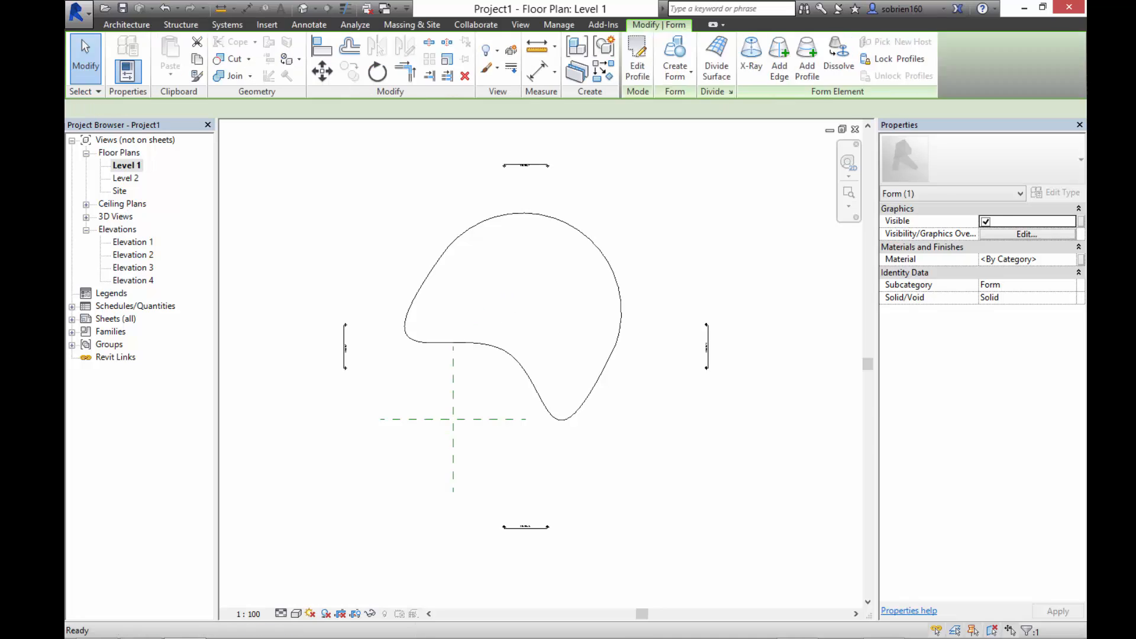
Step: Open the default 3D view and set its visual style to Consistent Colors
left_click(303, 8)
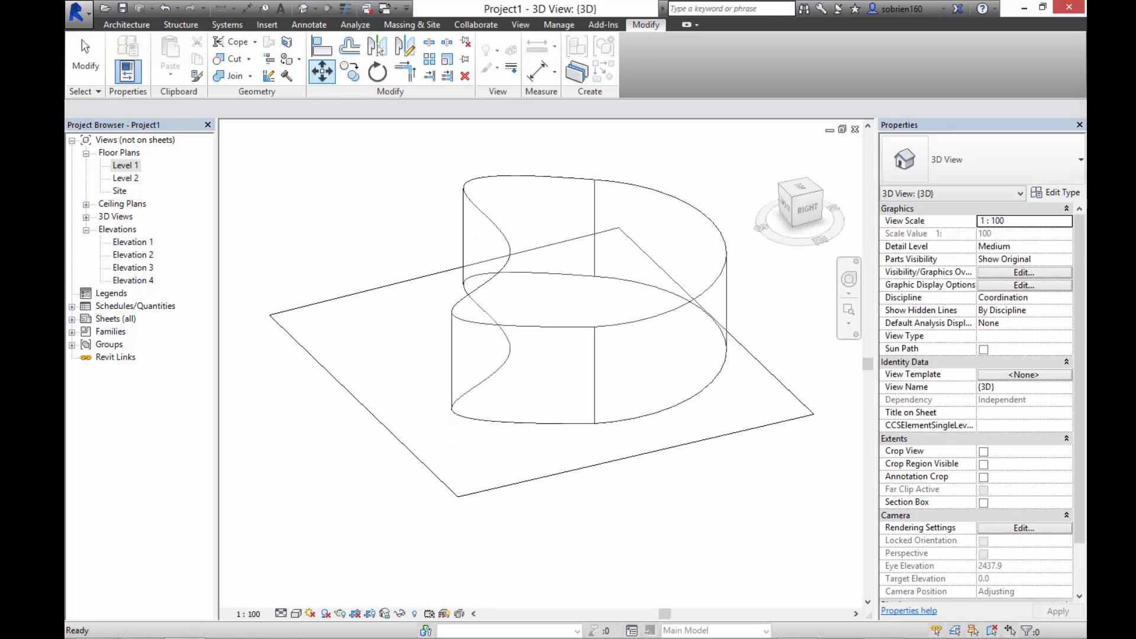
mouse_move(414, 409)
middle_mouse_down("shift")
mouse_move(550, 307)
mouse_move(420, 415)
middle_mouse_up("shift")
left_click(297, 614)
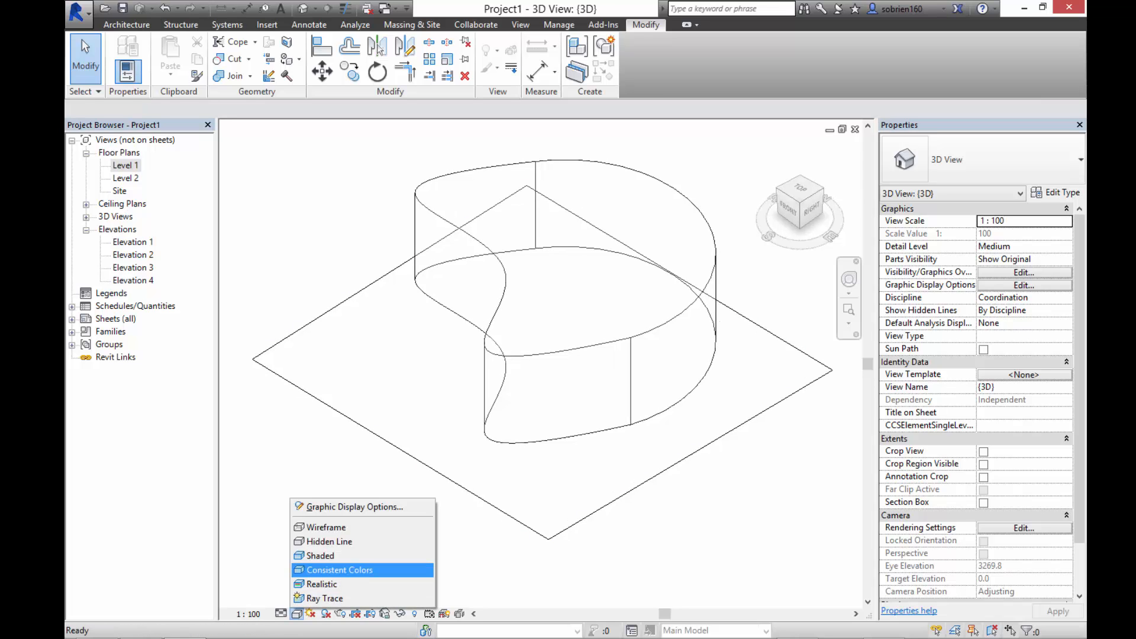
left_click(339, 570)
mouse_move(415, 366)
middle_mouse_down("shift")
mouse_move(485, 296)
mouse_move(426, 355)
mouse_move(414, 320)
mouse_move(379, 343)
mouse_move(436, 249)
middle_mouse_up("shift")
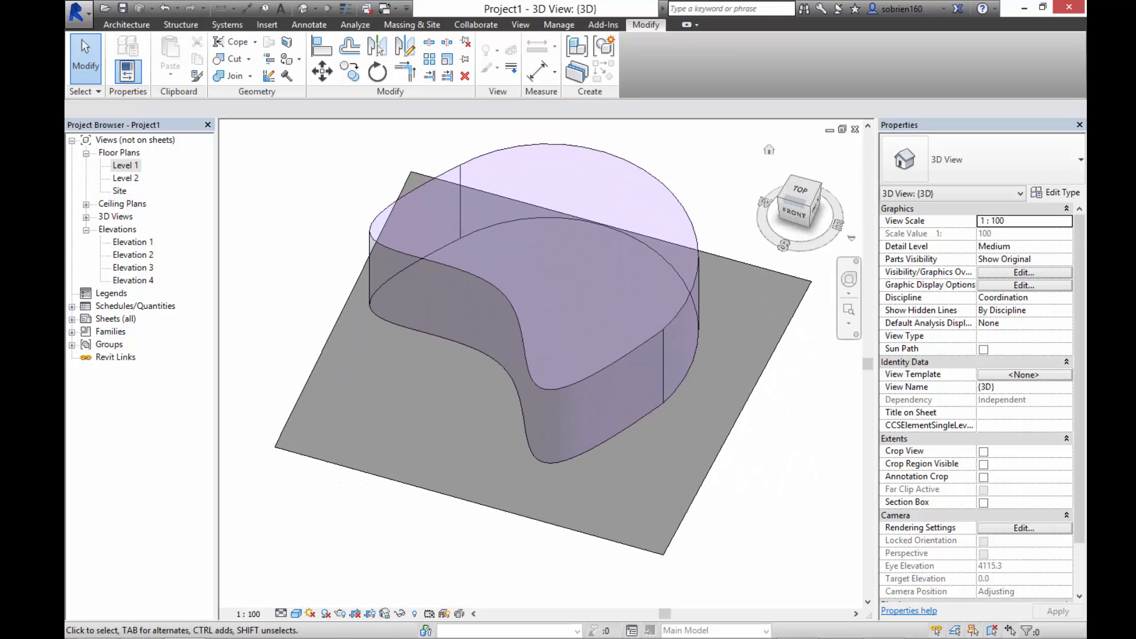
Step: Close the Elevation 1, Site and Splash Screen sheet views, and tile the 3D and Level 1 views side by side with the mass framed
key("w")
key("t")
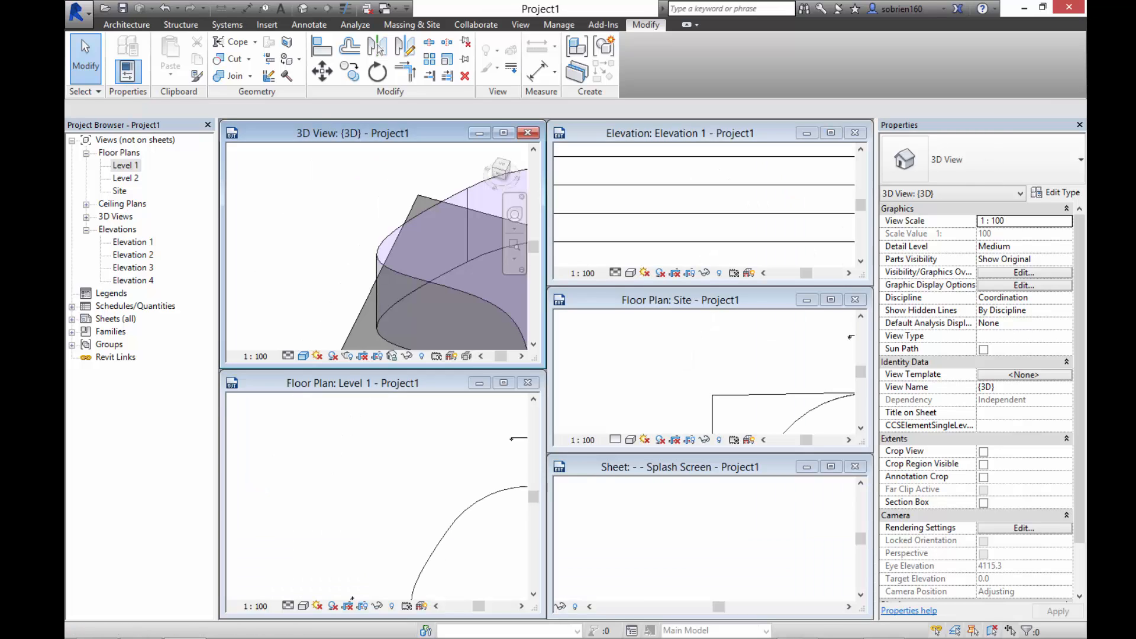
left_click(856, 132)
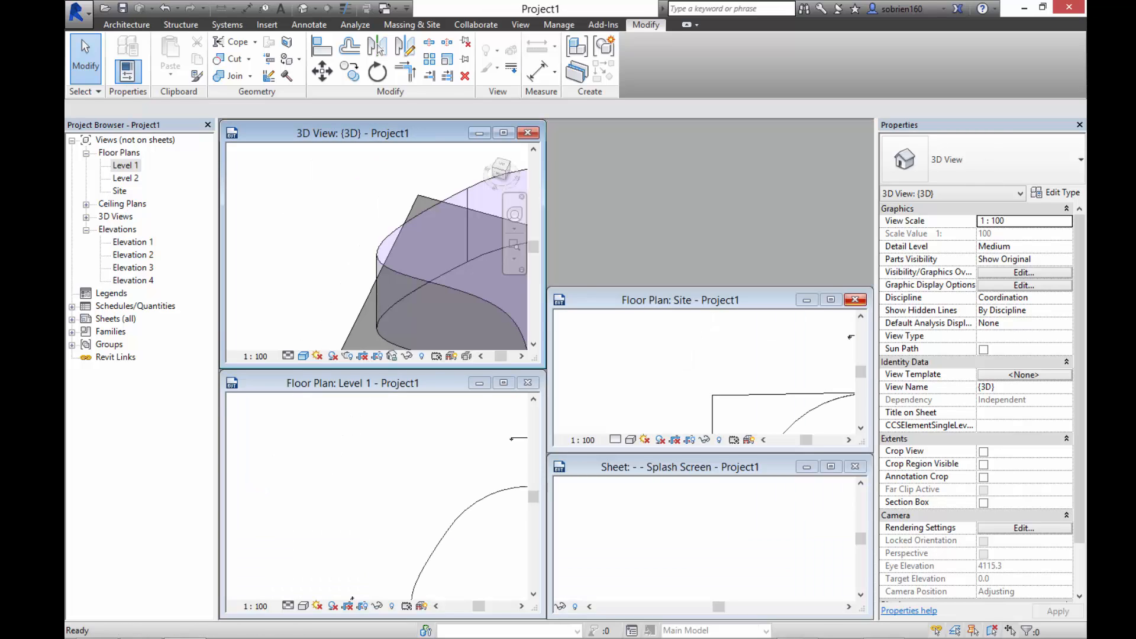
left_click(855, 301)
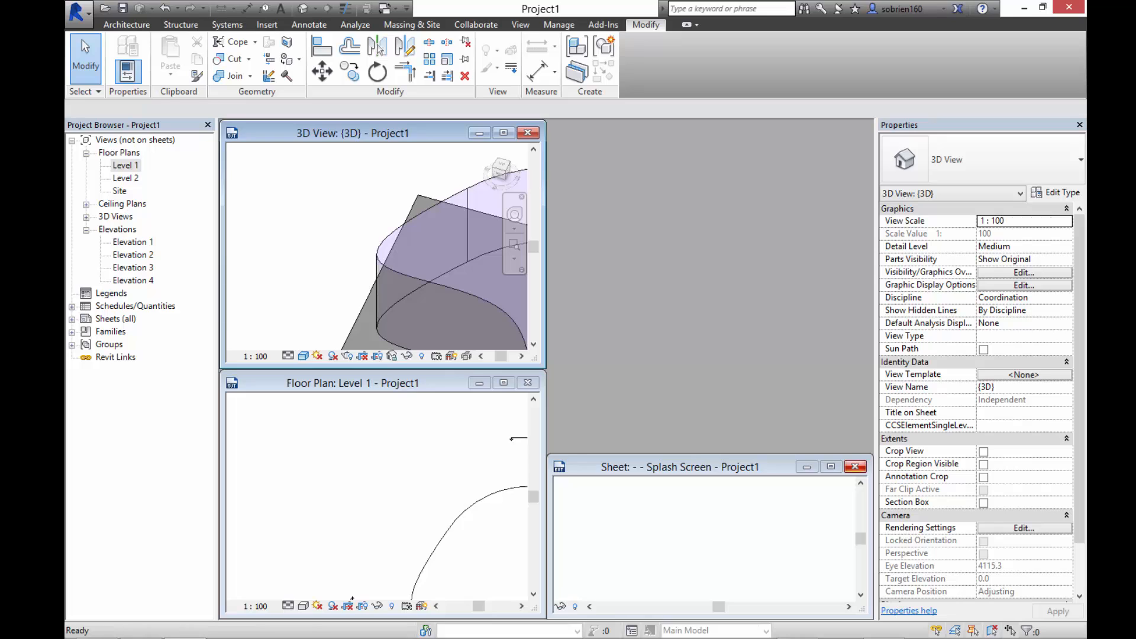
left_click(855, 467)
key("w")
key("t")
middle_click_drag(429, 329, 306, 392)
scroll(344, 376, "down", 3)
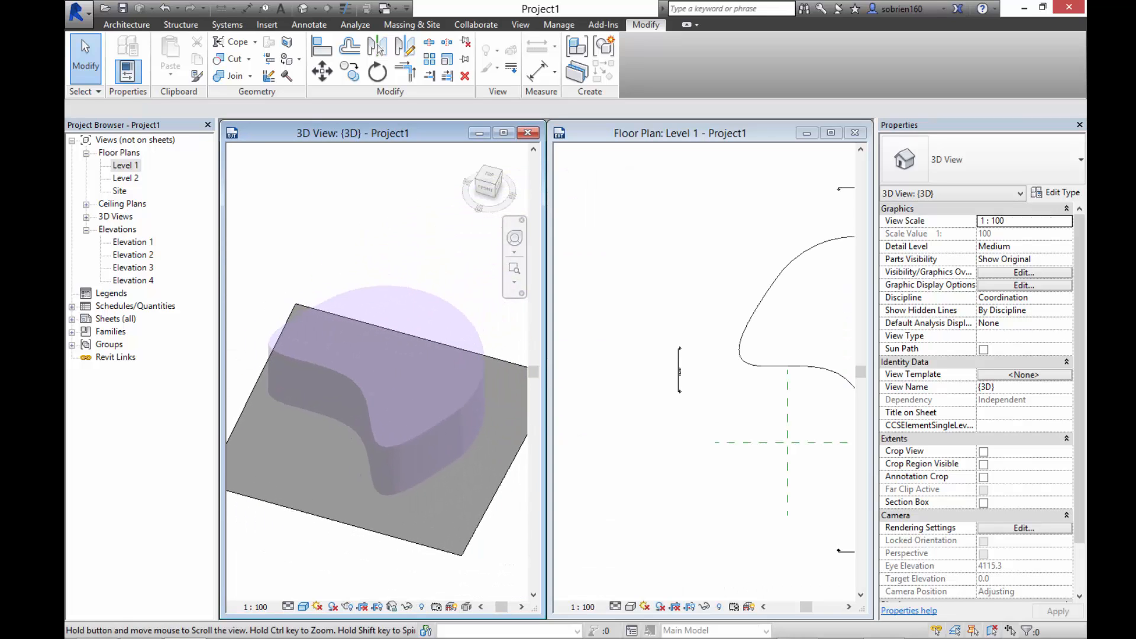
left_click(308, 391)
middle_click_drag(672, 352, 651, 367)
scroll(651, 367, "down", 1)
scroll(648, 418, "down", 2)
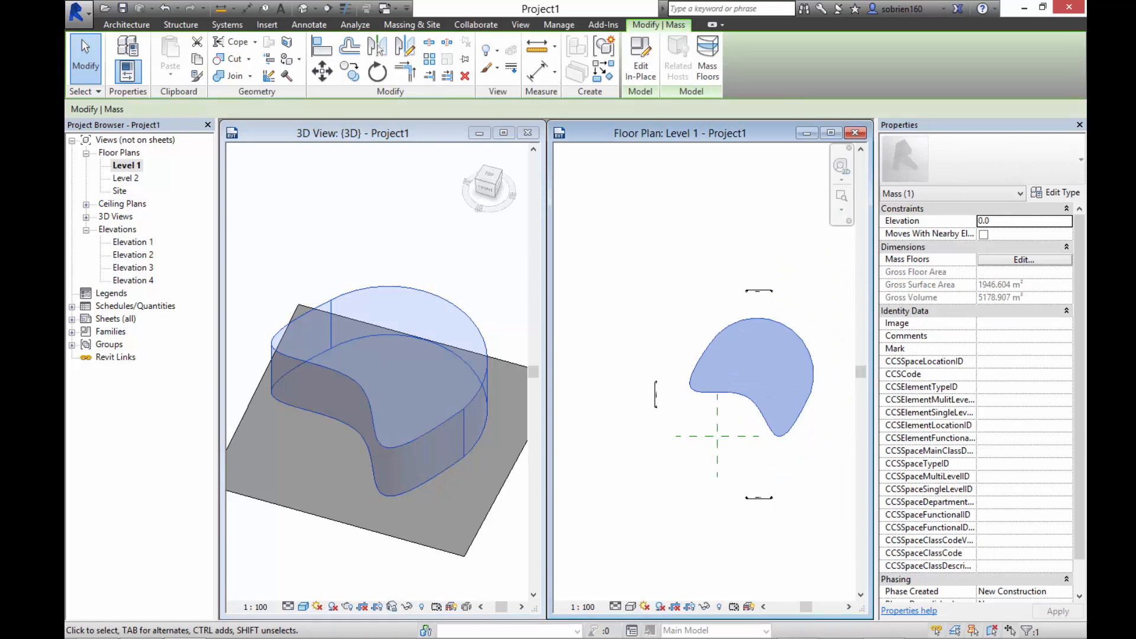
middle_click_drag(648, 418, 598, 415)
Step: Undo the mass completion and the extruded form to return to the editable footprint lines
left_click(165, 8)
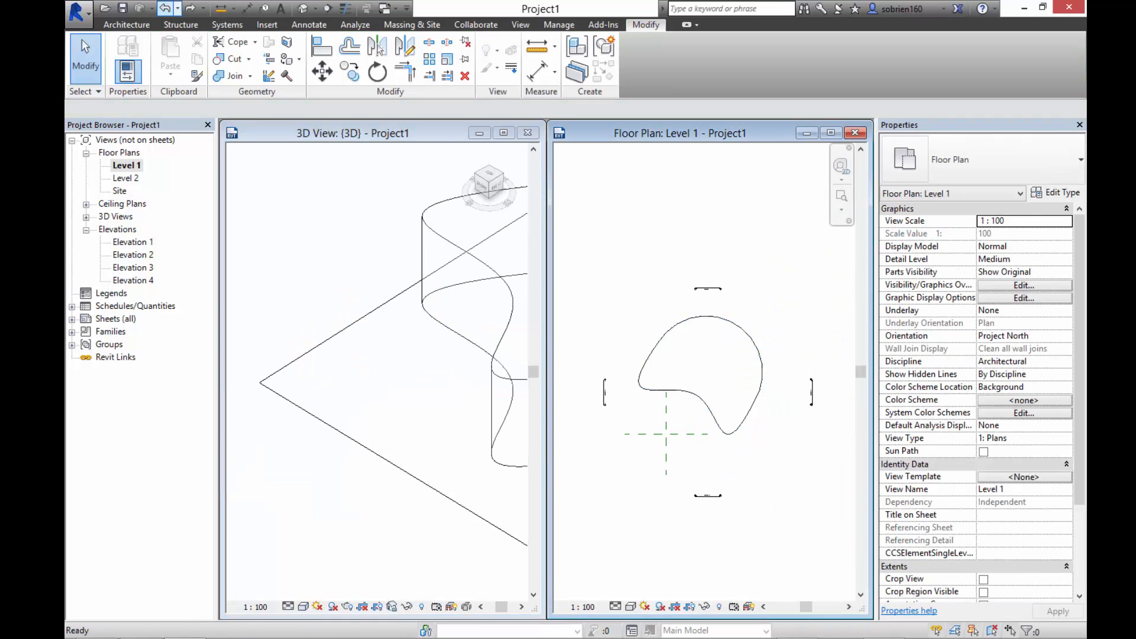
left_click(165, 8)
left_click(166, 8)
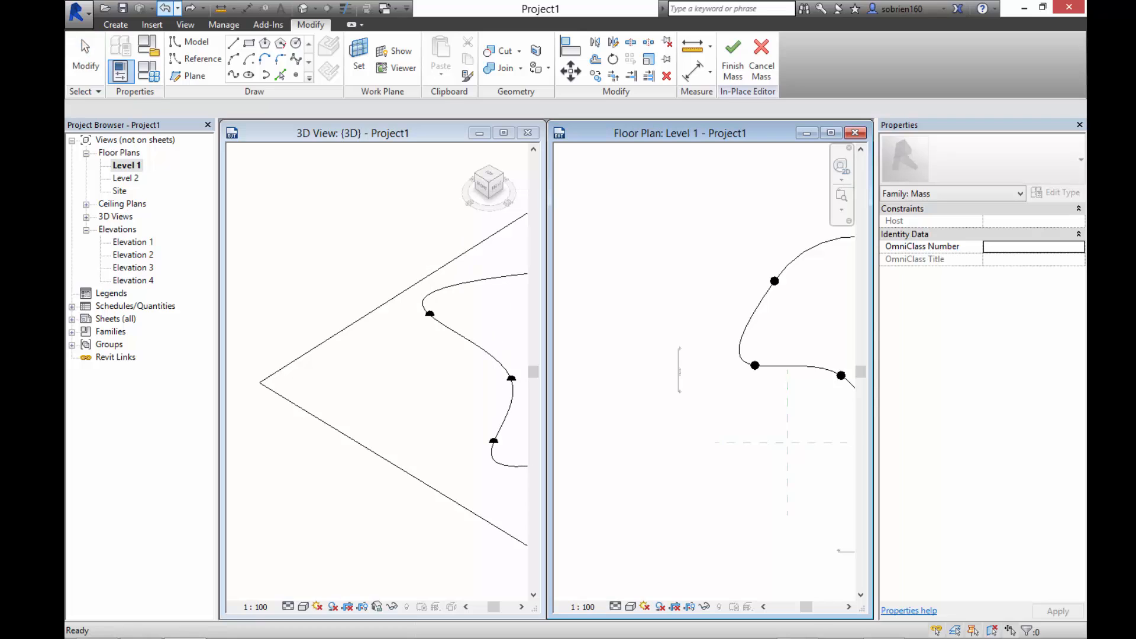
Step: Create the flat surface form from the footprint's spline and arc instead of the extrusion, and finish the mass
middle_click_drag(858, 408, 712, 423)
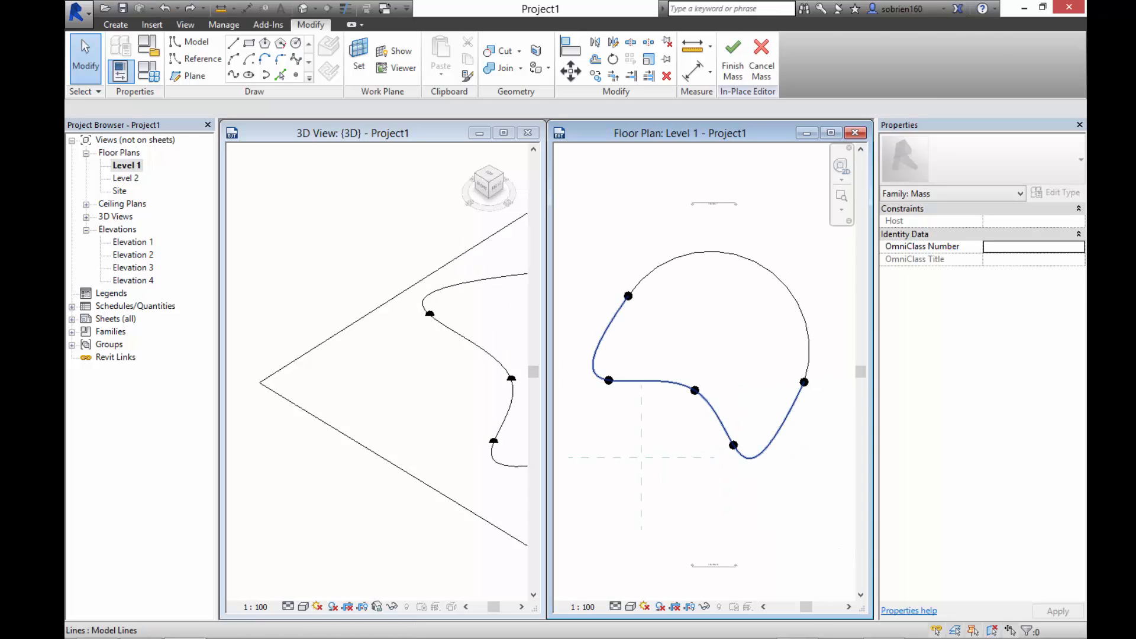
left_click(778, 427)
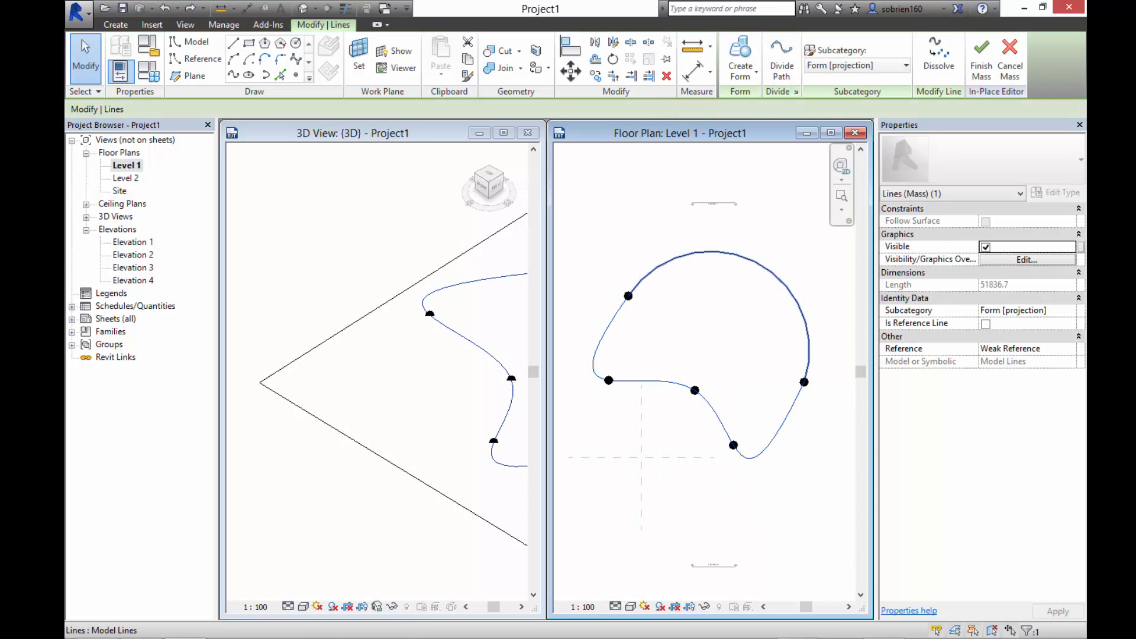
left_click(806, 322, "ctrl")
left_click(740, 59)
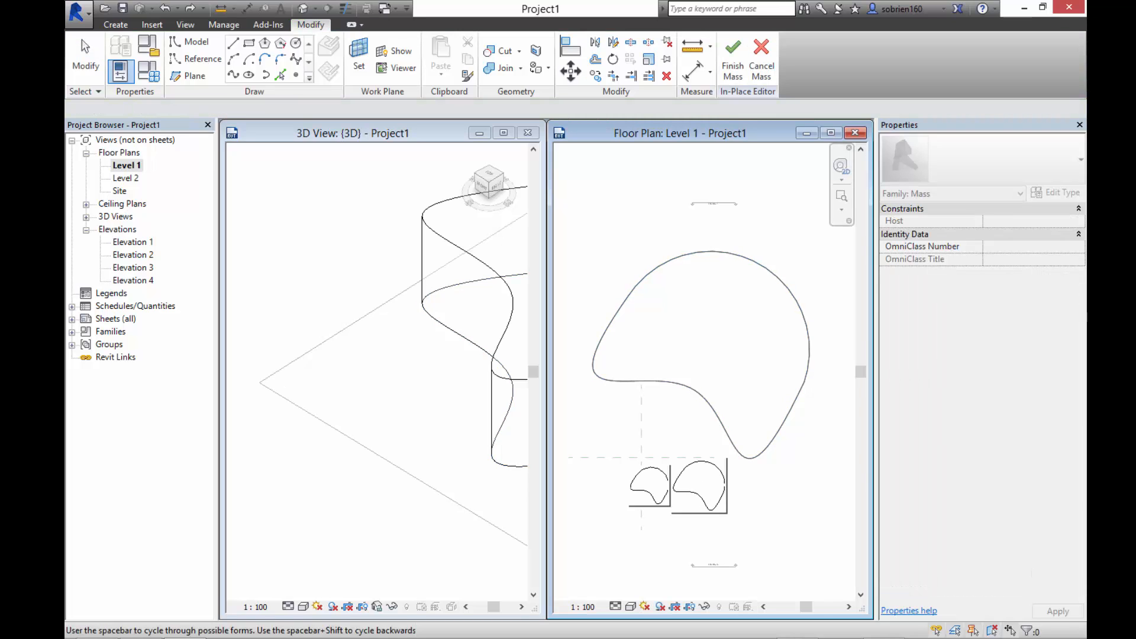
left_click(699, 485)
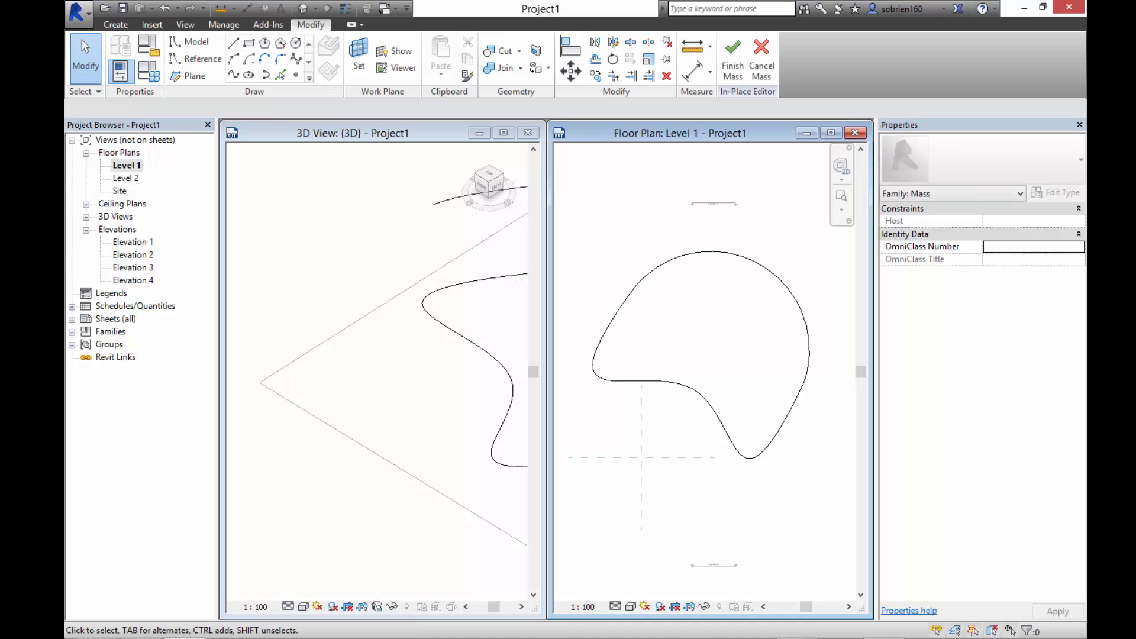
left_click(733, 59)
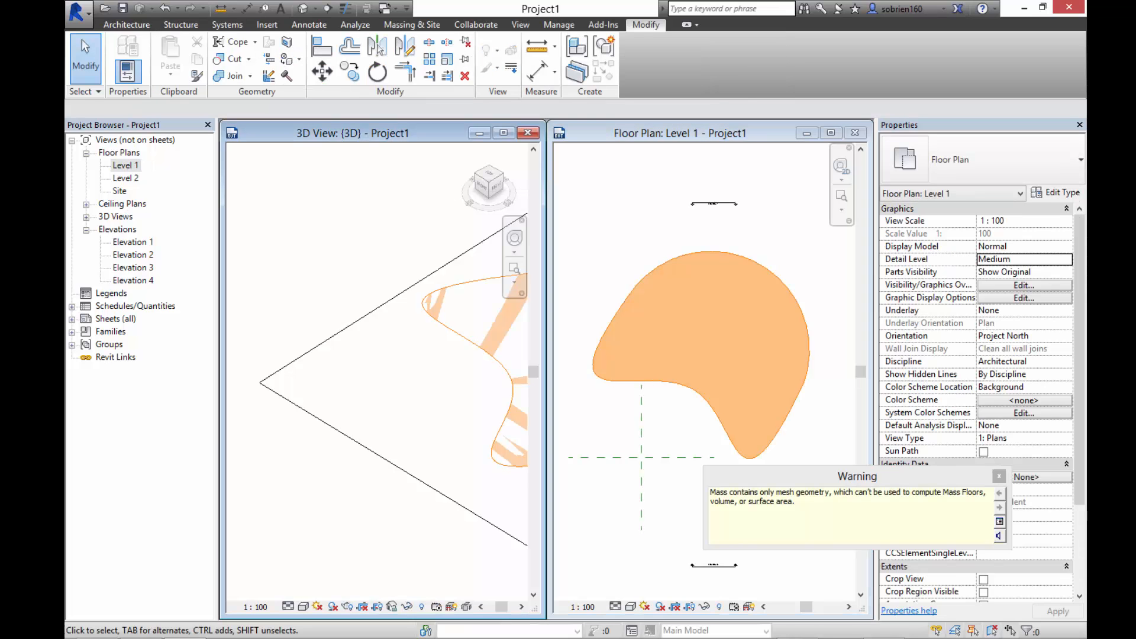
Step: Inspect the flat mass in the 3D view, and undo it back to the editable footprint lines
left_click(486, 420)
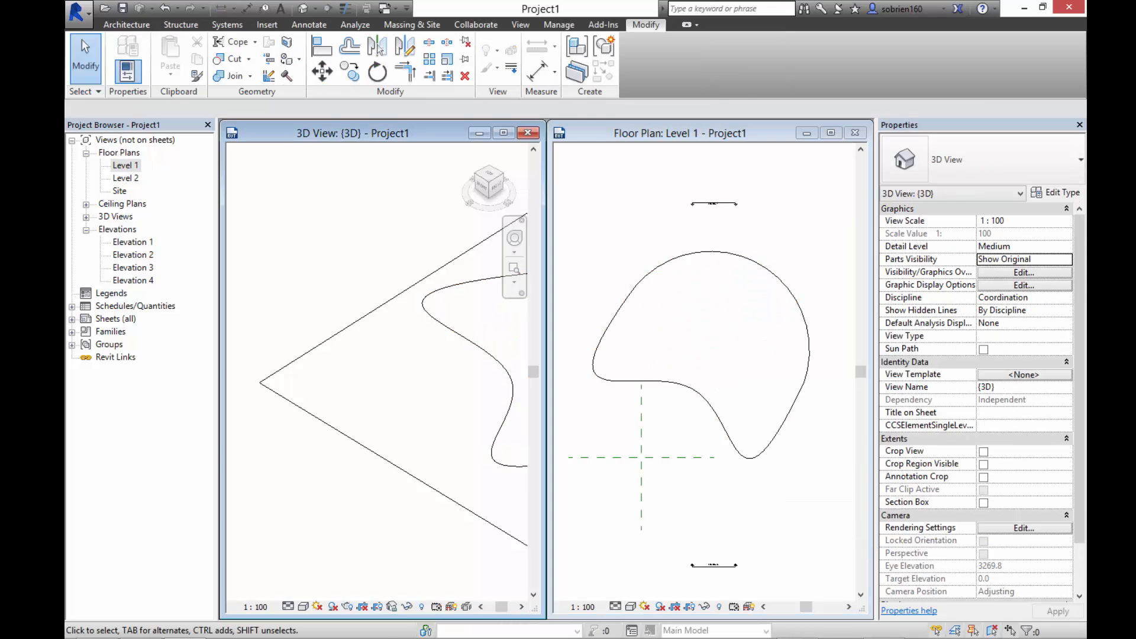
mouse_move(485, 420)
middle_mouse_down()
mouse_move(341, 441)
mouse_move(378, 487)
middle_mouse_up()
scroll(341, 441, "down", 1)
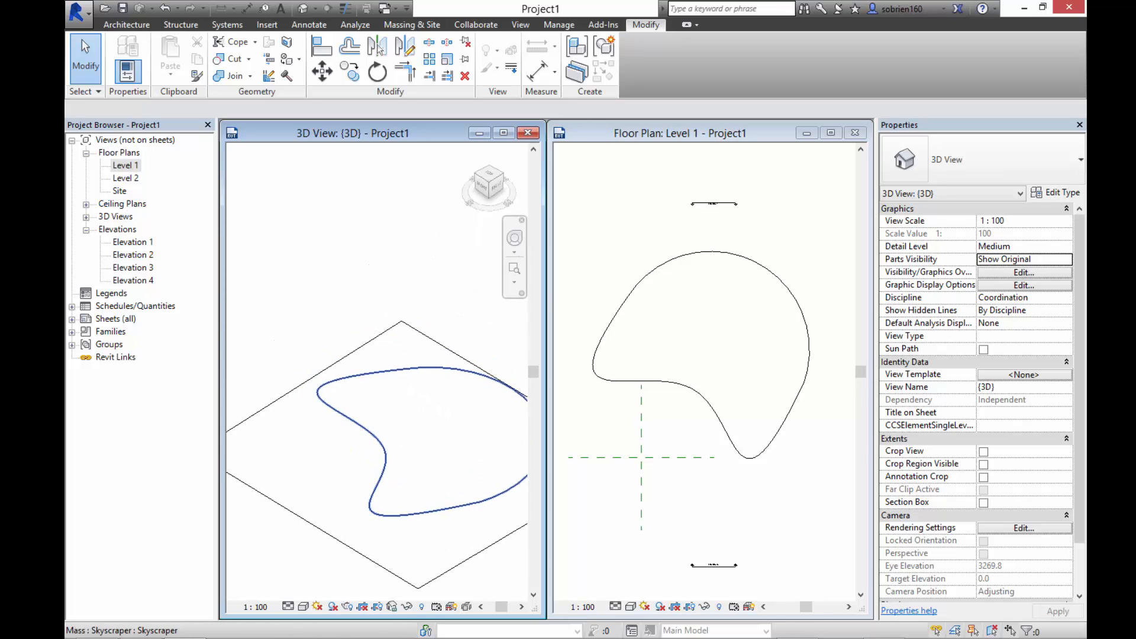
scroll(379, 487, "down", 1)
left_click(165, 8)
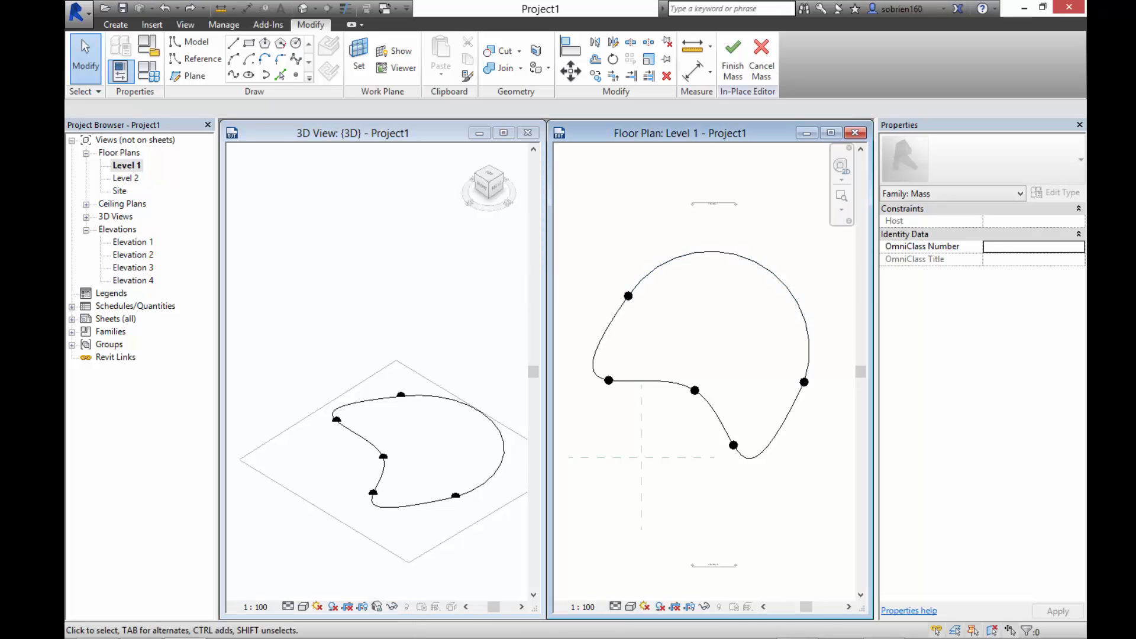
Step: Create a solid extruded form from the footprint's arc and spline, and finish the mass
left_click(790, 308)
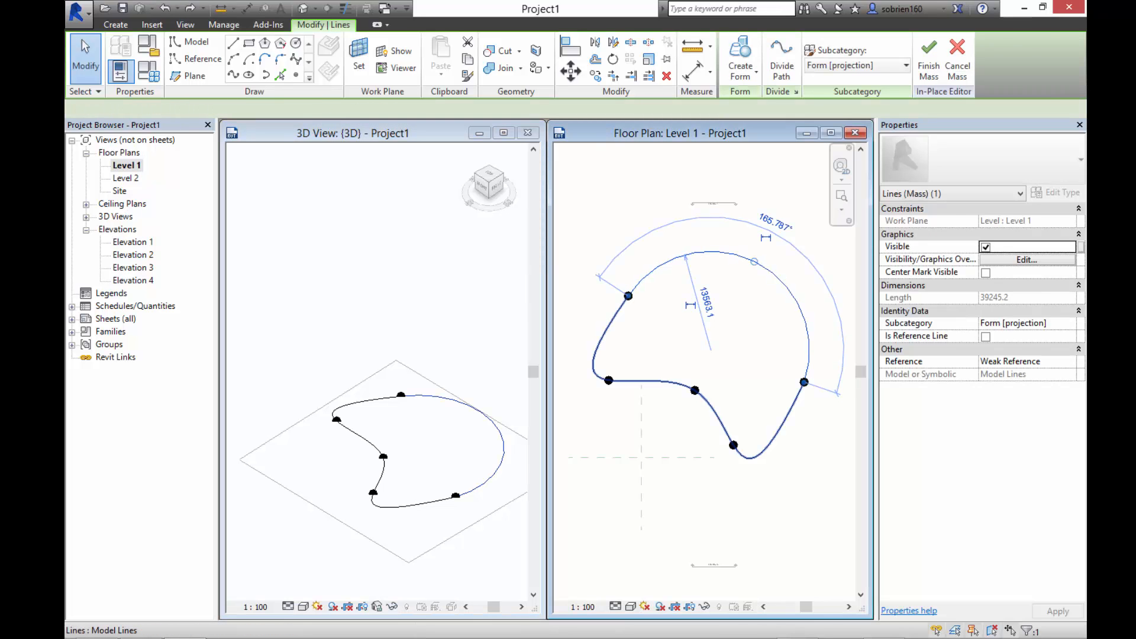
left_click(784, 422, "ctrl")
left_click(740, 59)
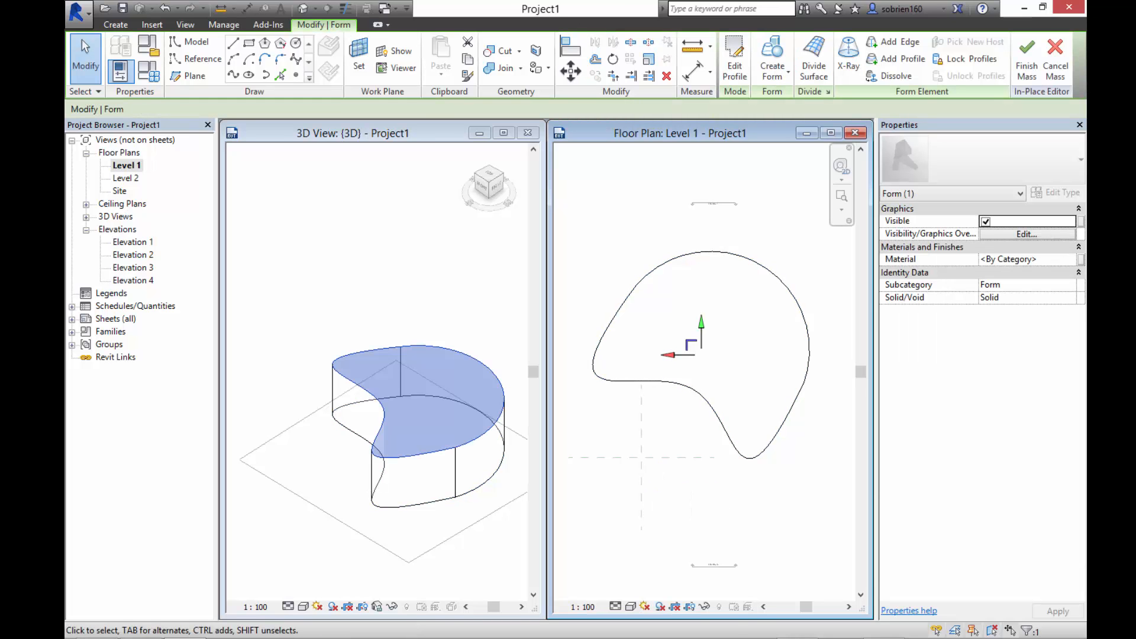
key("Escape")
left_click(733, 62)
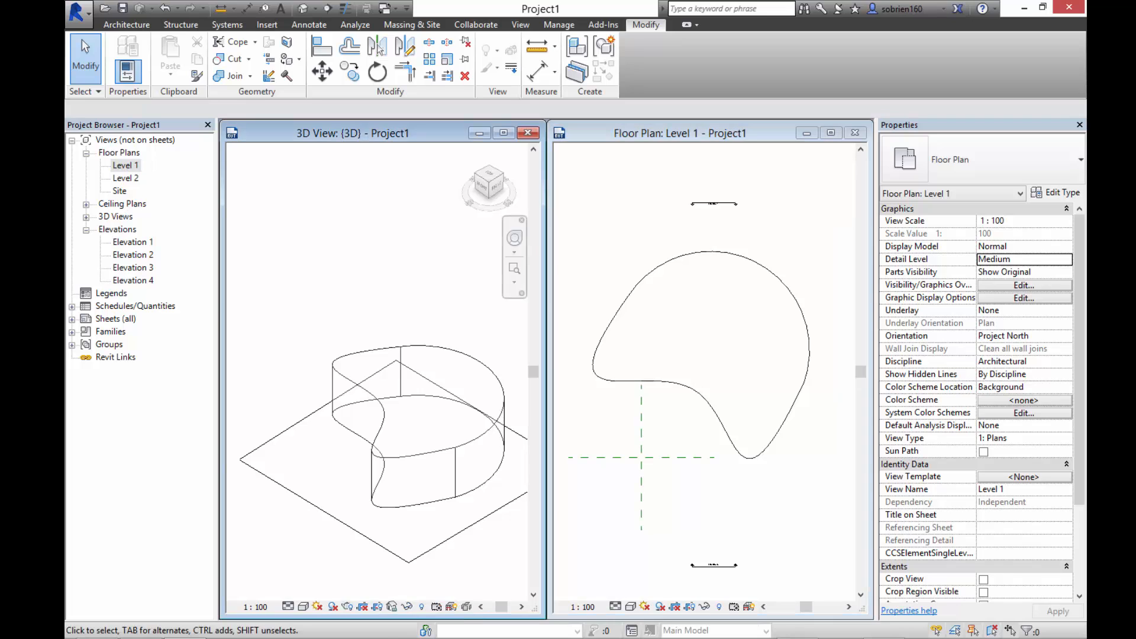
scroll(383, 375, "down", 4)
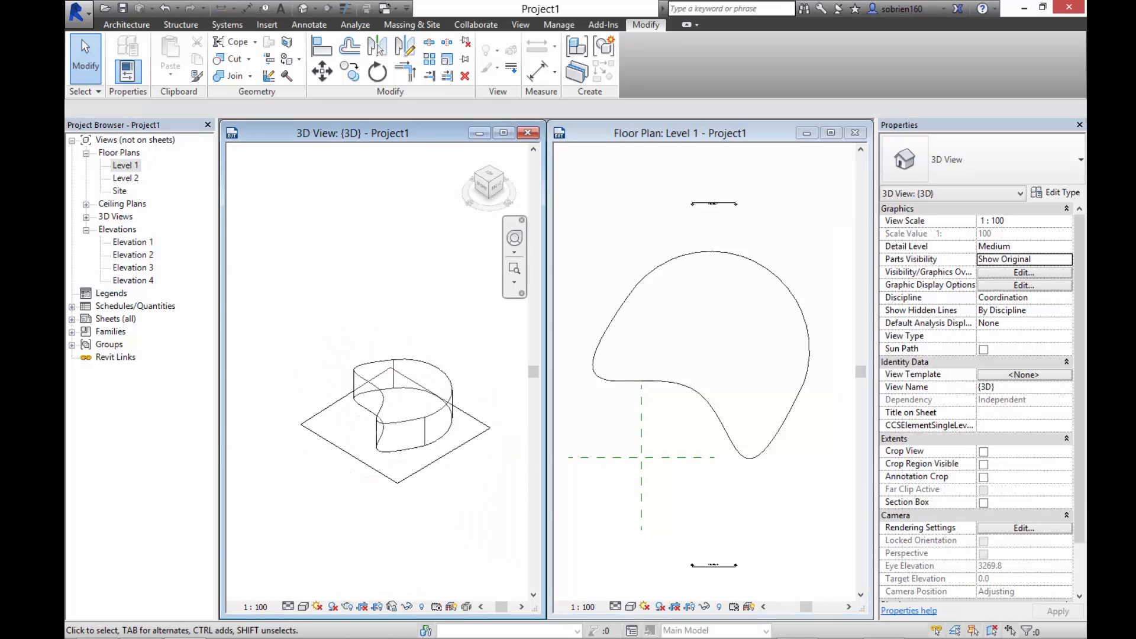
Step: Reopen the mass for in-place editing, pull its top face upward, and set the form's height to 63000
left_click(421, 435)
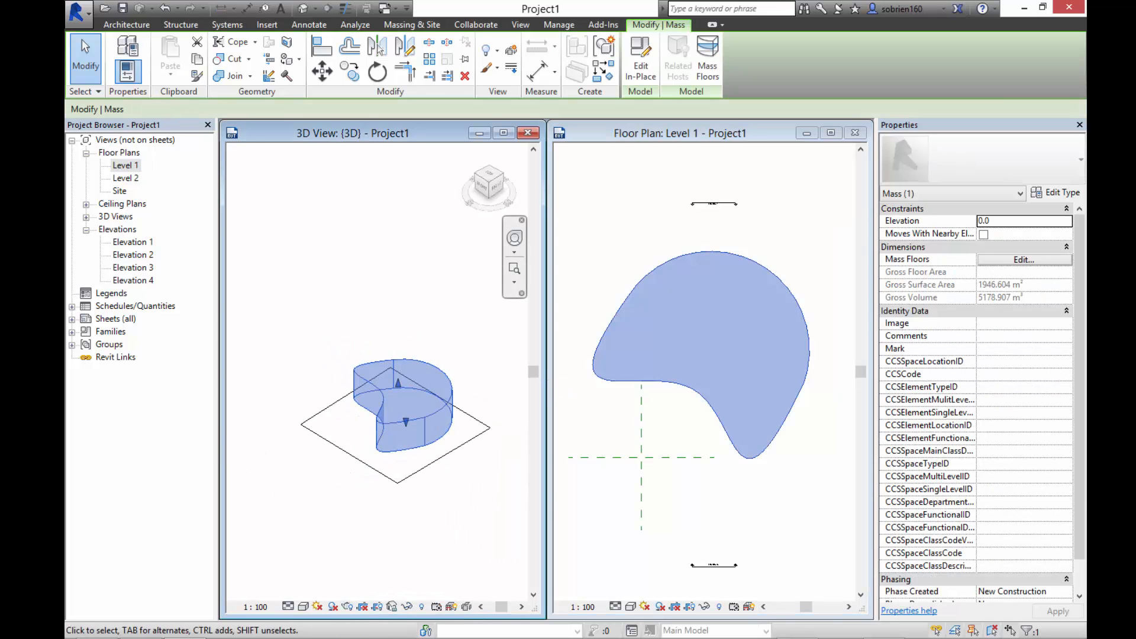
left_click(641, 65)
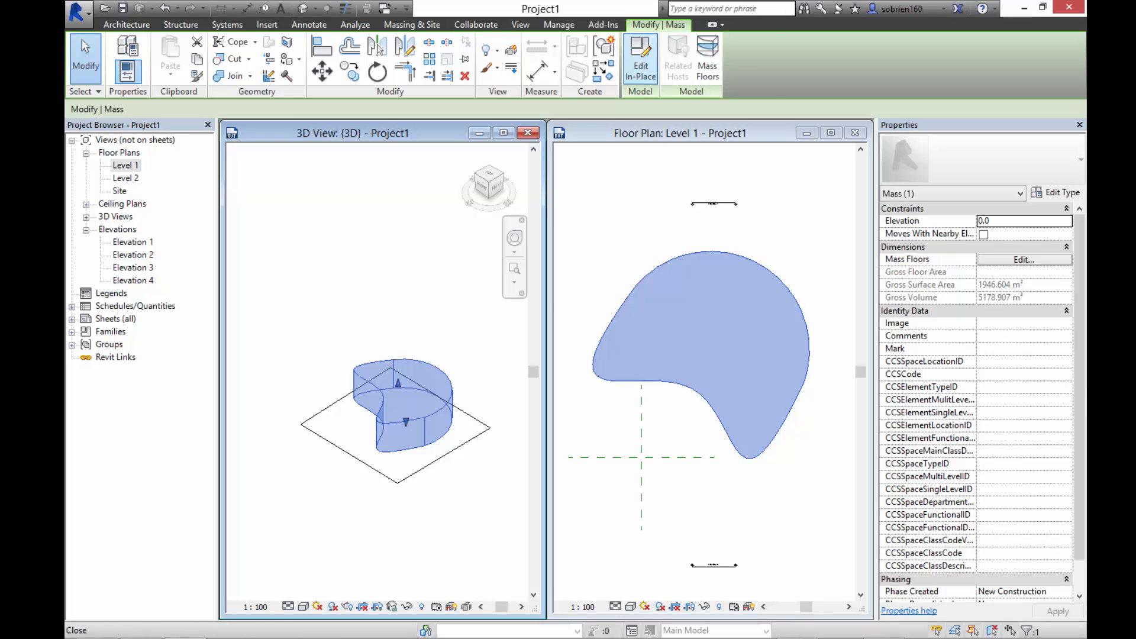
left_click(452, 388)
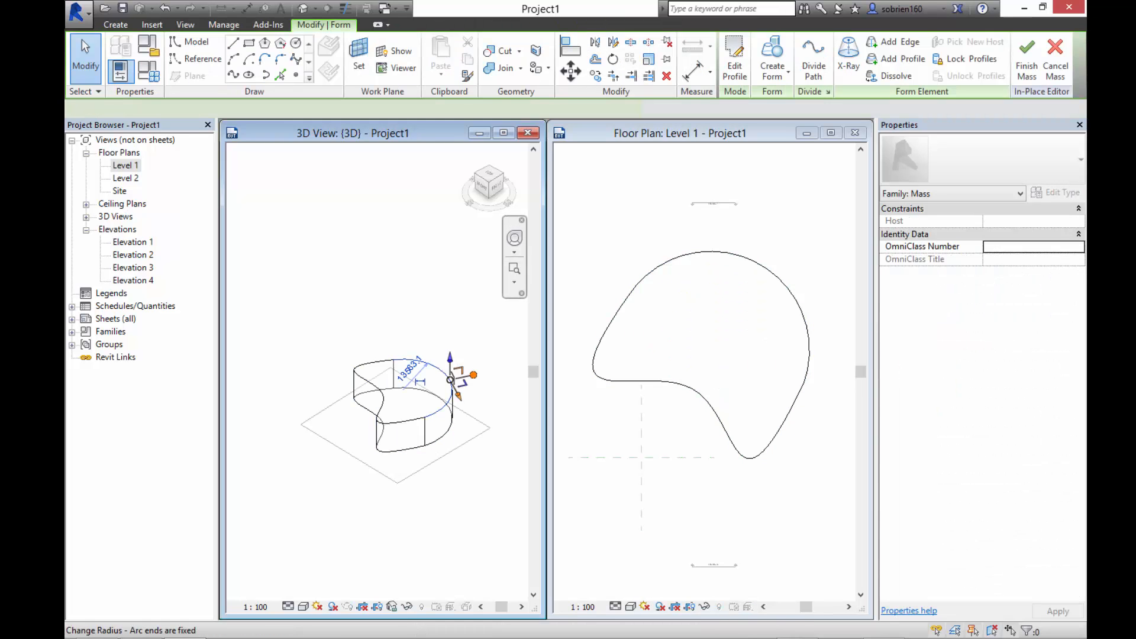
key("Escape")
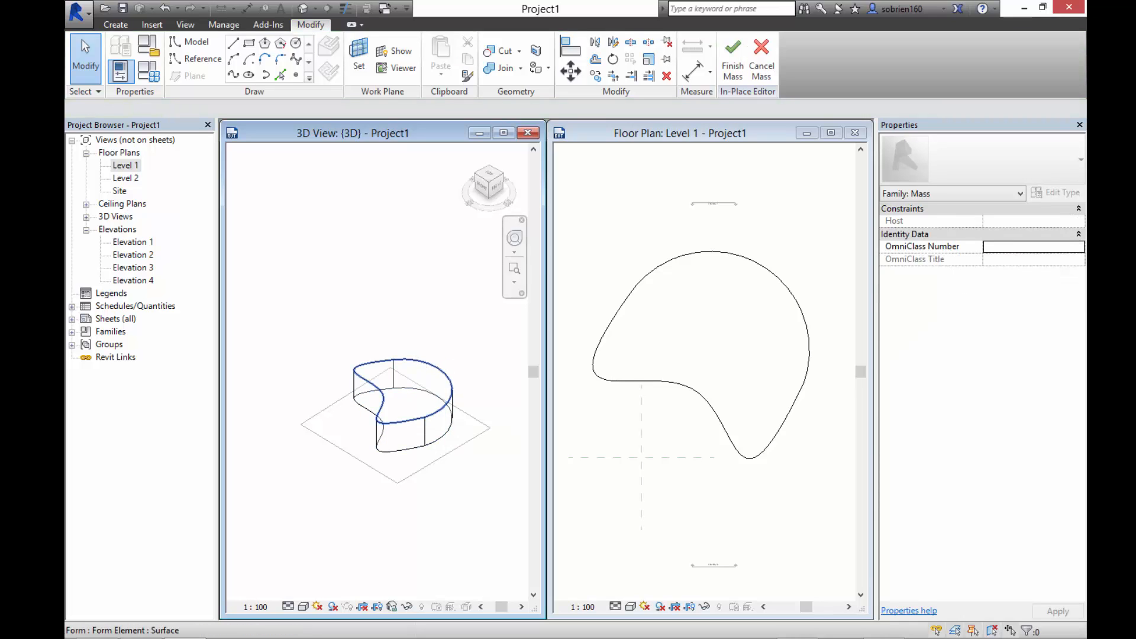
left_click(451, 389)
left_click_drag(398, 368, 399, 186)
middle_click_drag(399, 186, 406, 320)
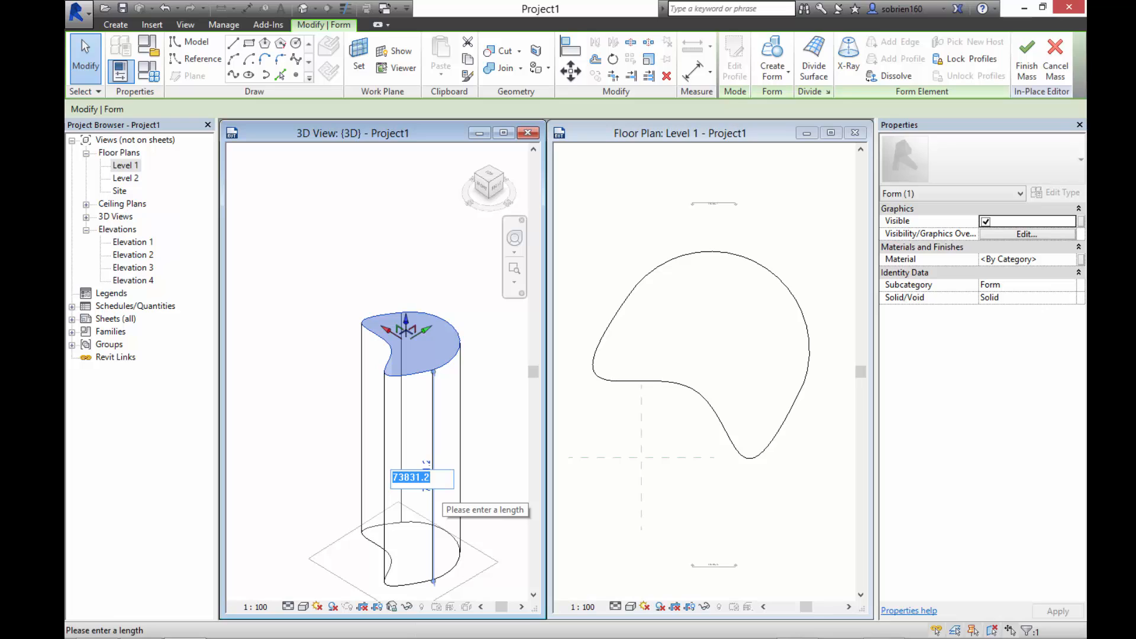
type("63000")
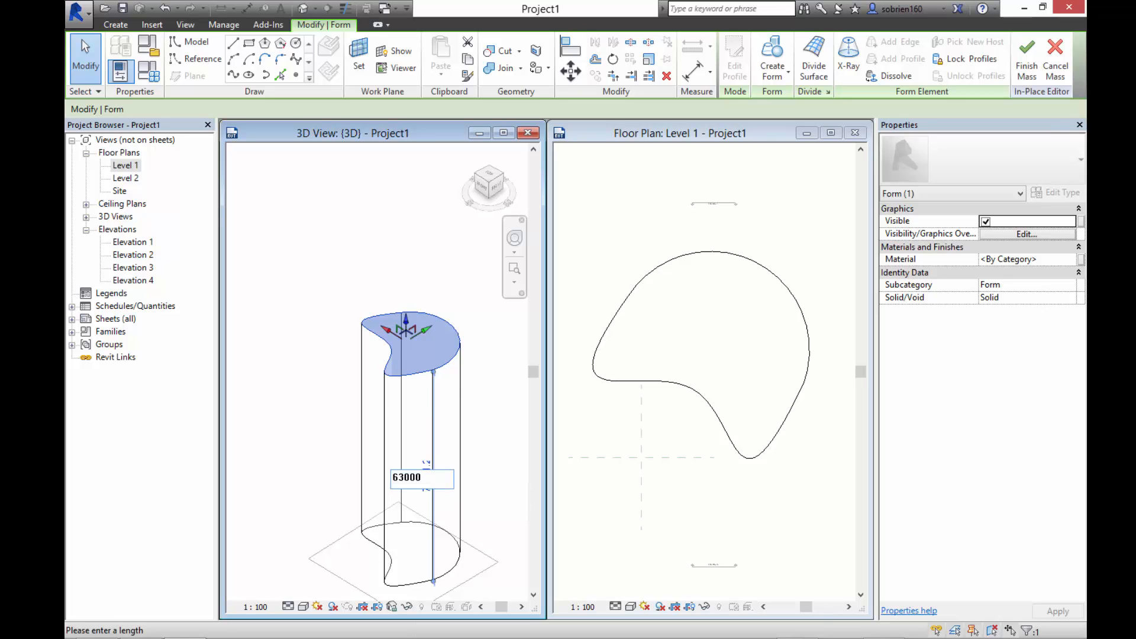
key("Return")
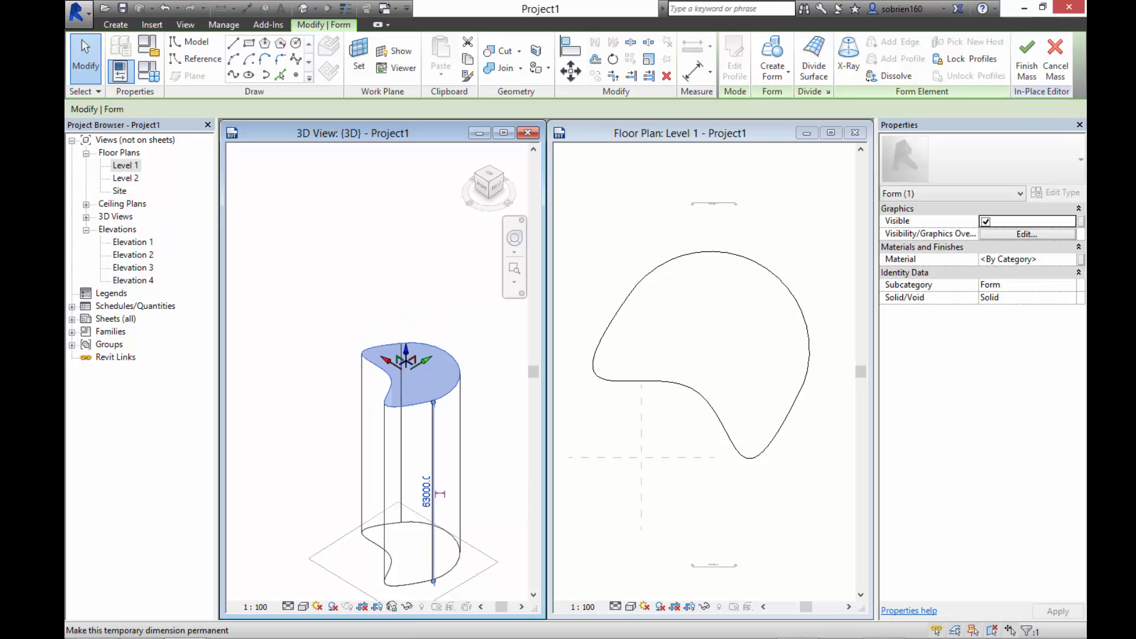
key("Escape")
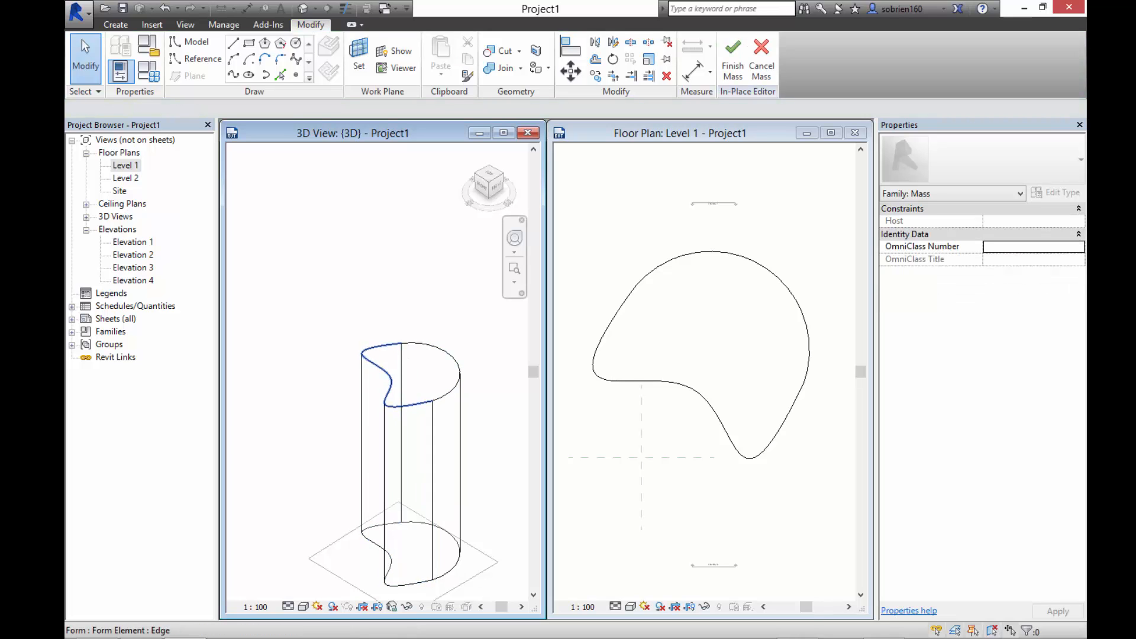
Step: Pull down the vertex at the inner bend of the top face's spline edge to make the roof dip
scroll(380, 375, "up", 3)
left_click(398, 377)
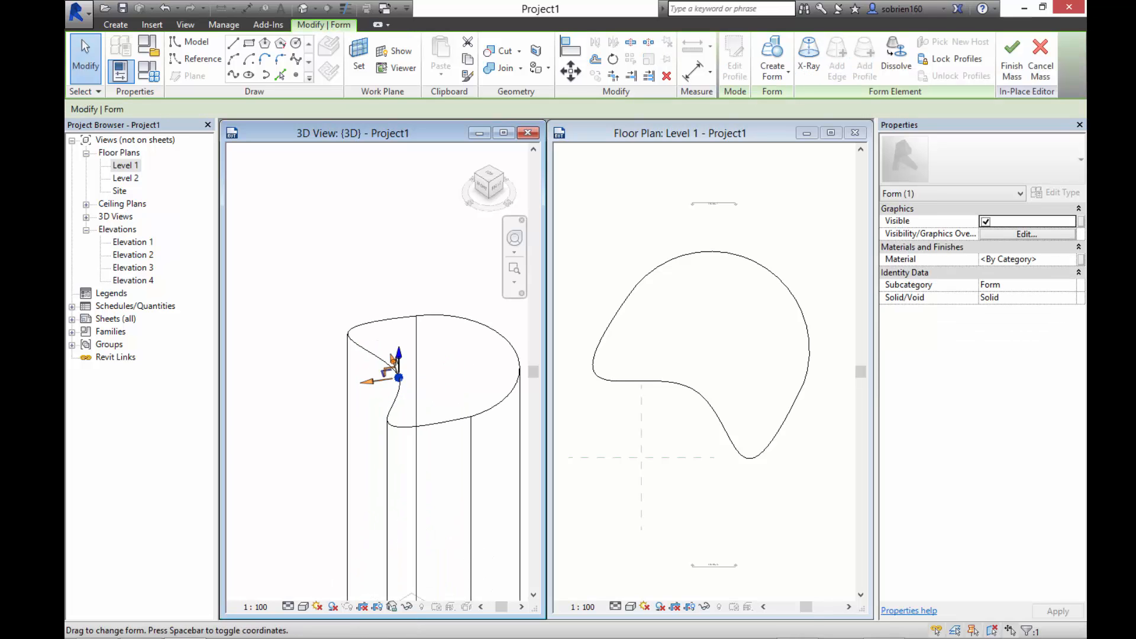
left_click_drag(398, 356, 392, 405)
middle_click_drag(393, 409, 459, 392, "shift")
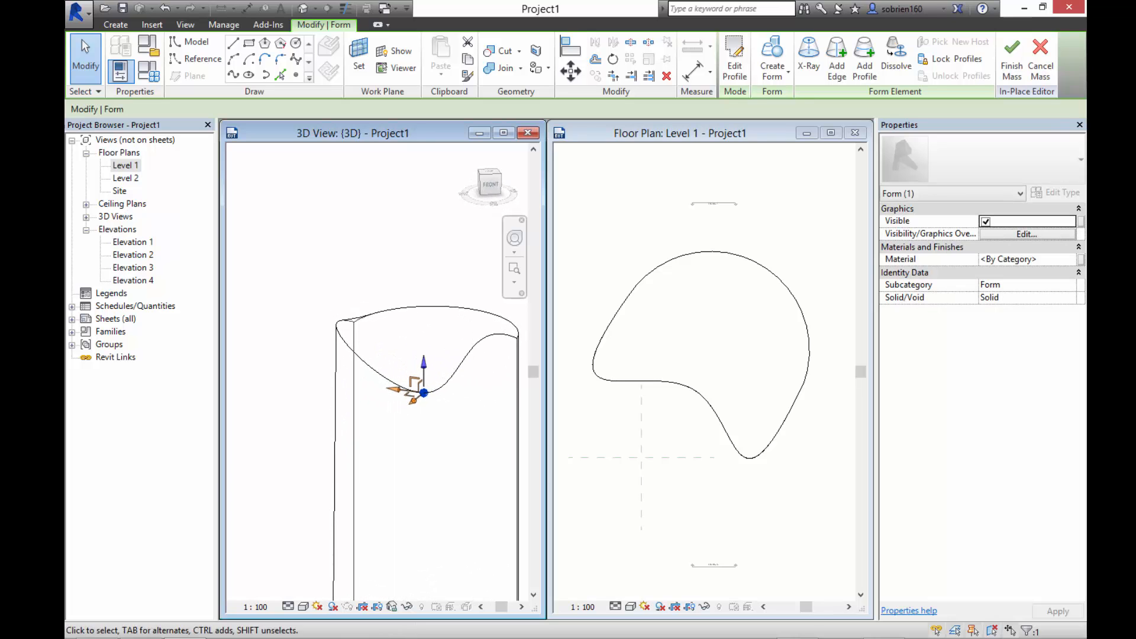
Step: Set the 3D view to the Shaded visual style, and raise the arc edge of the form's top face
left_click(303, 607)
left_click(333, 548)
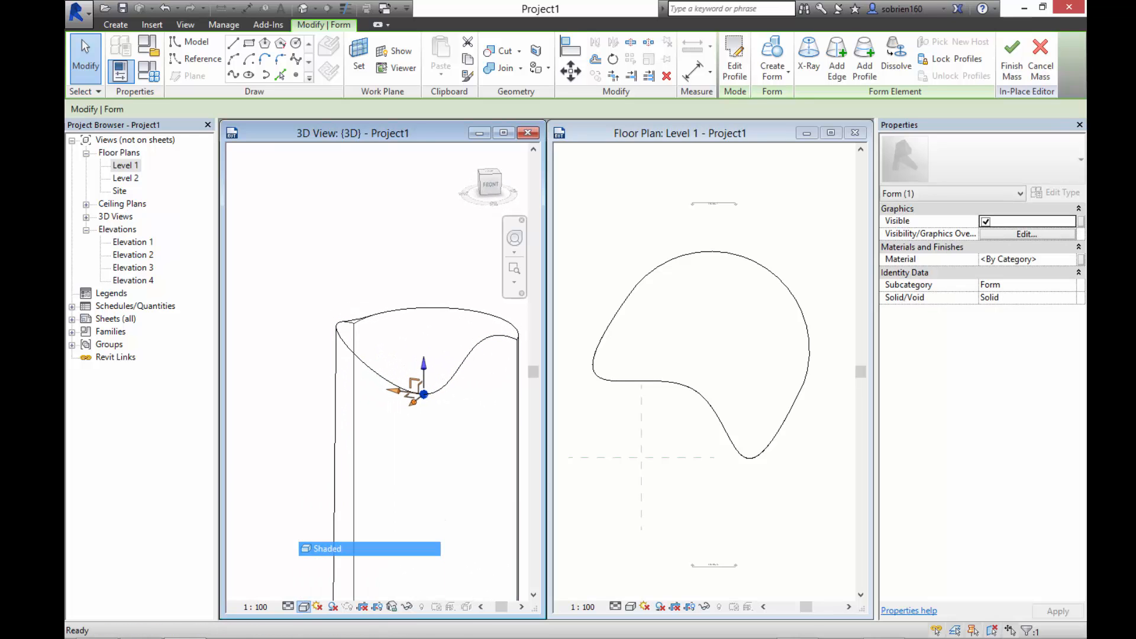
middle_click_drag(379, 462, 442, 503, "shift")
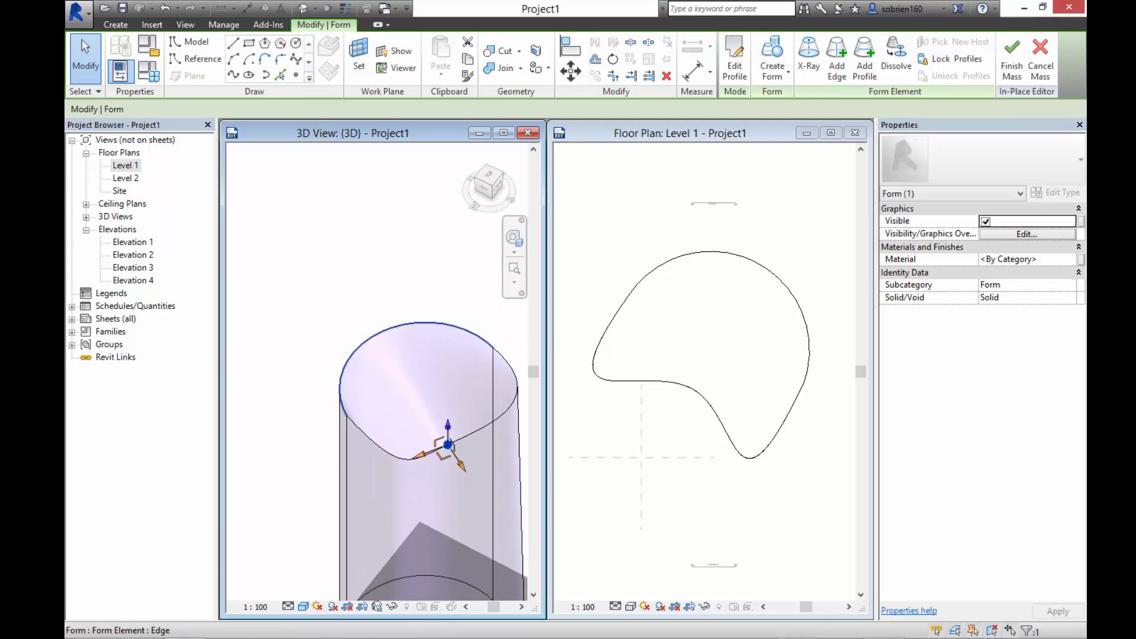
left_click(384, 330)
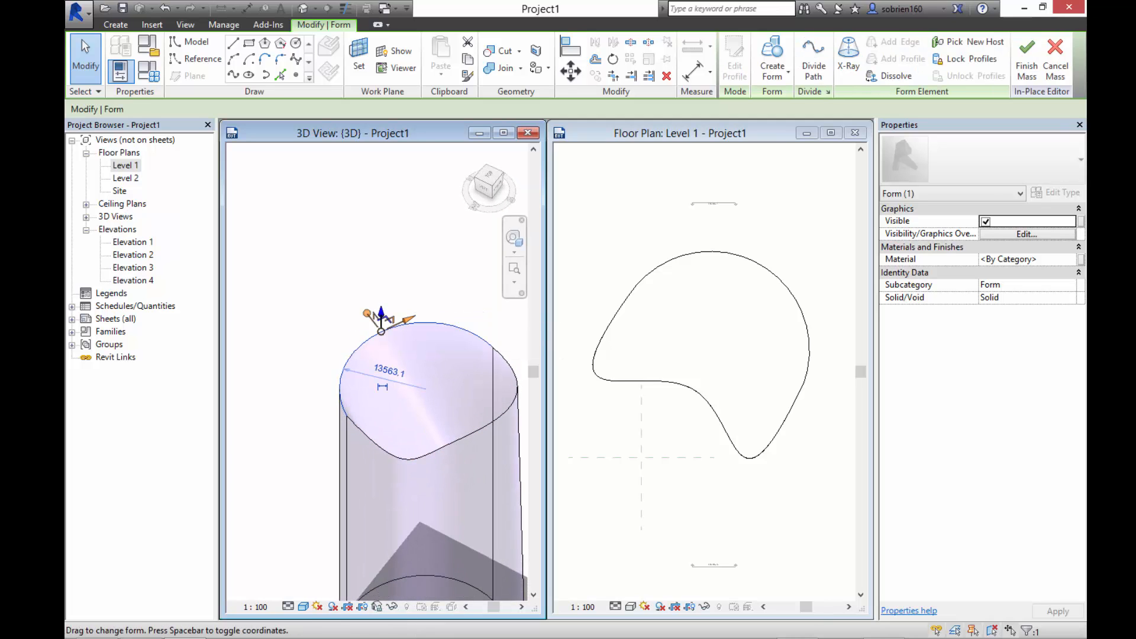
left_click_drag(381, 314, 359, 172)
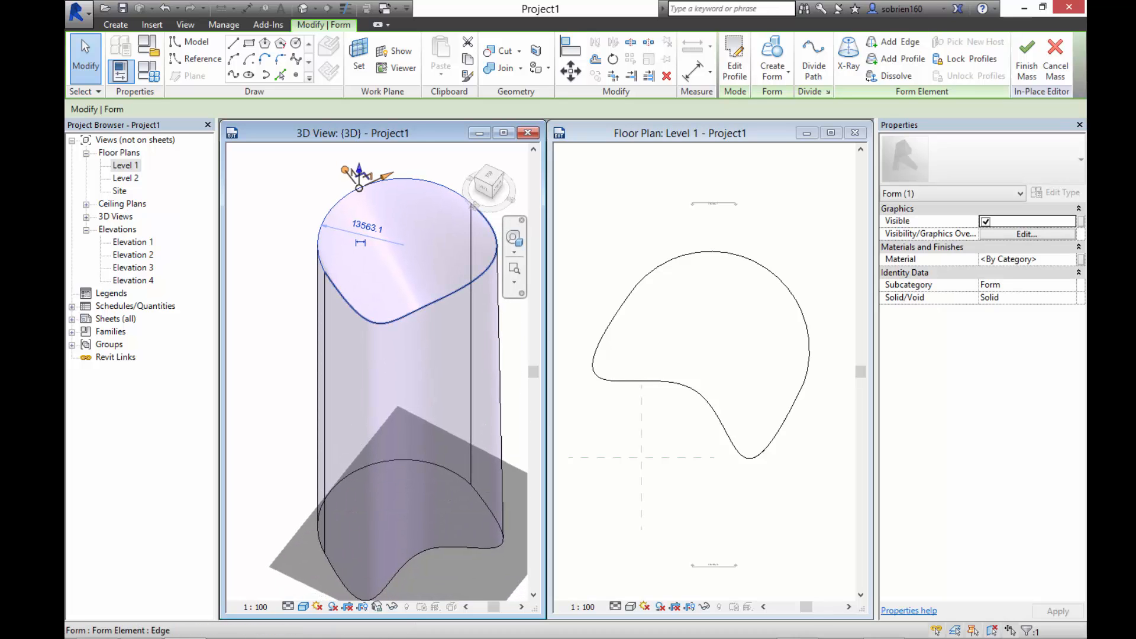
left_click(420, 307)
key("Escape")
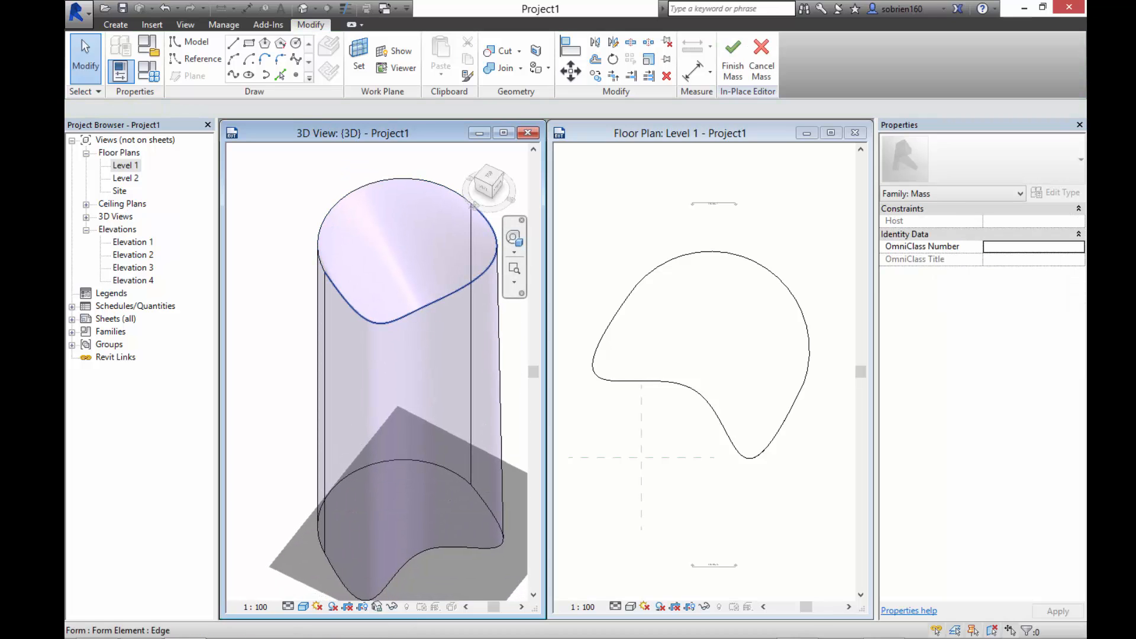
key("Tab")
key("Tab")
key("Tab")
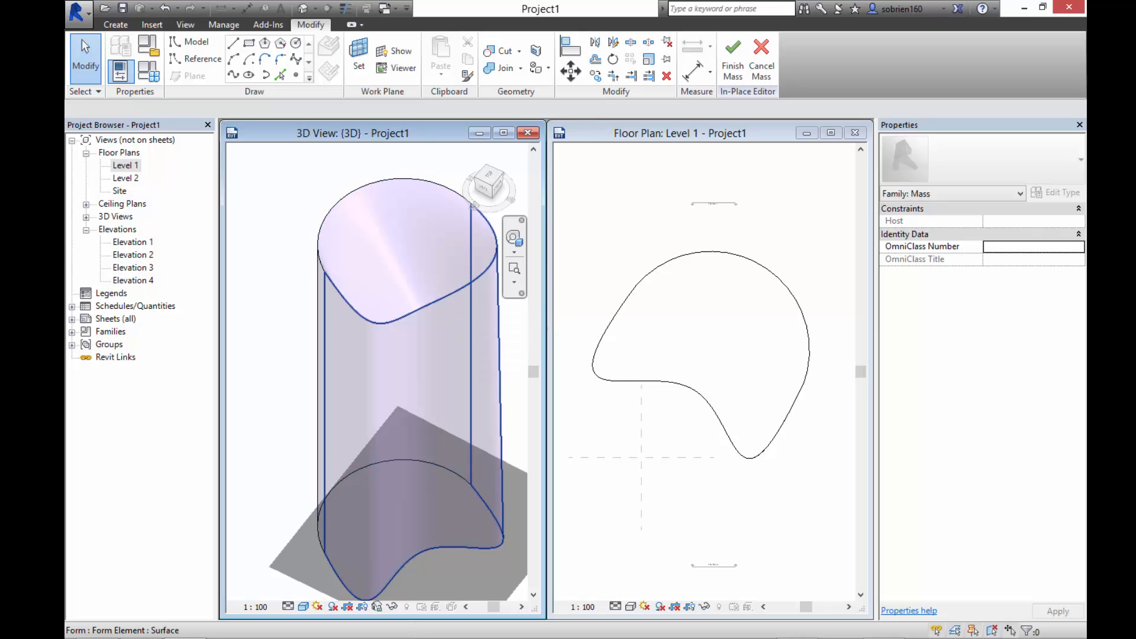
left_click(421, 308)
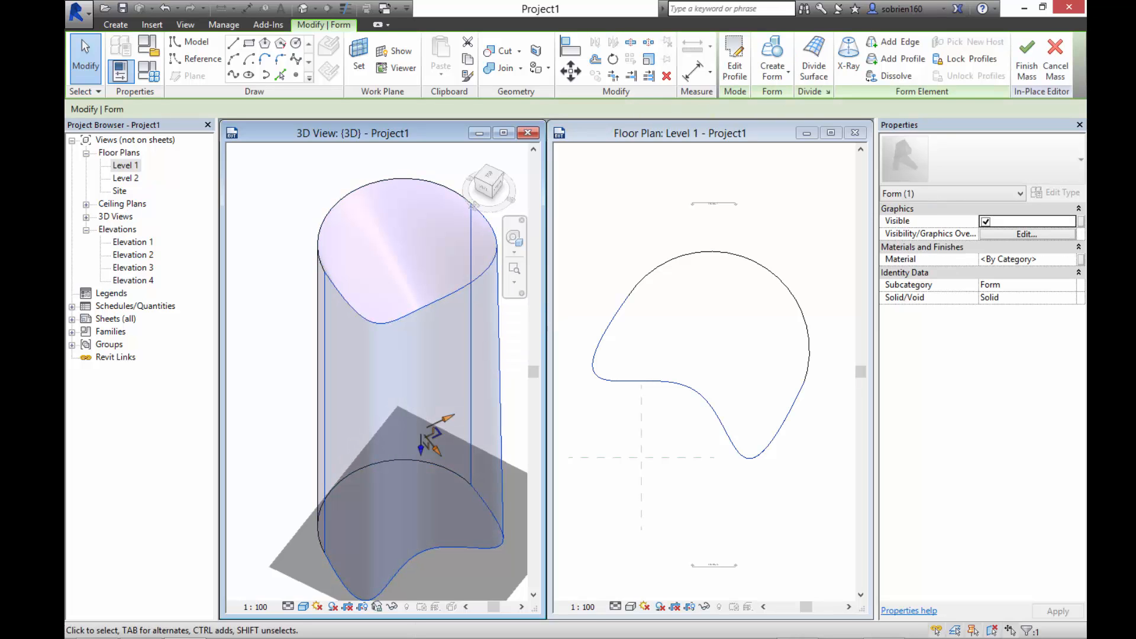
key("Escape")
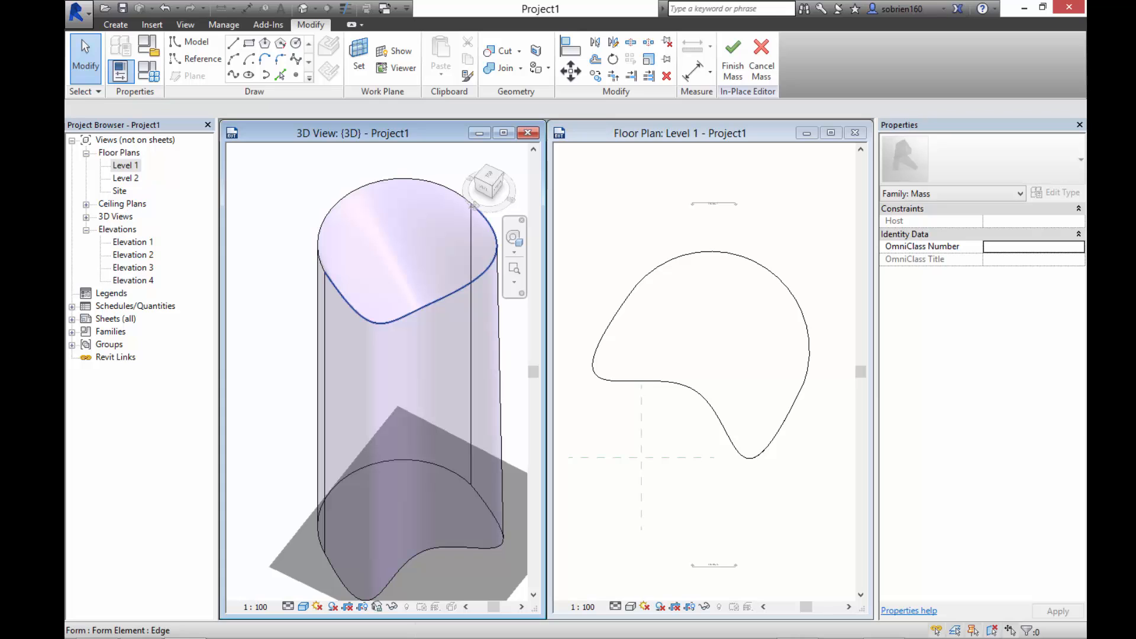
Step: Finish the in-place mass with its reshaped sloping roof
left_click(733, 59)
mouse_move(390, 355)
middle_mouse_down("shift")
mouse_move(408, 296)
mouse_move(379, 260)
mouse_move(343, 266)
mouse_move(410, 278)
mouse_move(373, 319)
mouse_move(376, 302)
mouse_move(384, 361)
middle_mouse_up("shift")
mouse_move(385, 361)
middle_mouse_down()
mouse_move(388, 320)
mouse_move(386, 355)
middle_mouse_up()
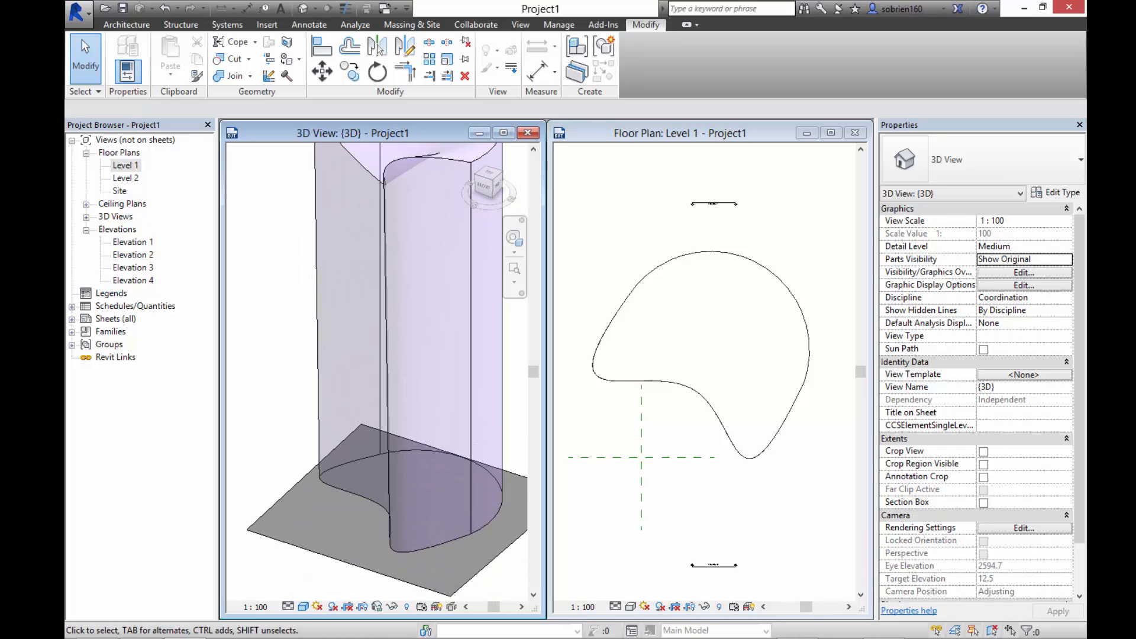
Step: Reopen the mass for in-place editing, and shift its base profile horizontally using the base's spline edge
left_click(386, 355)
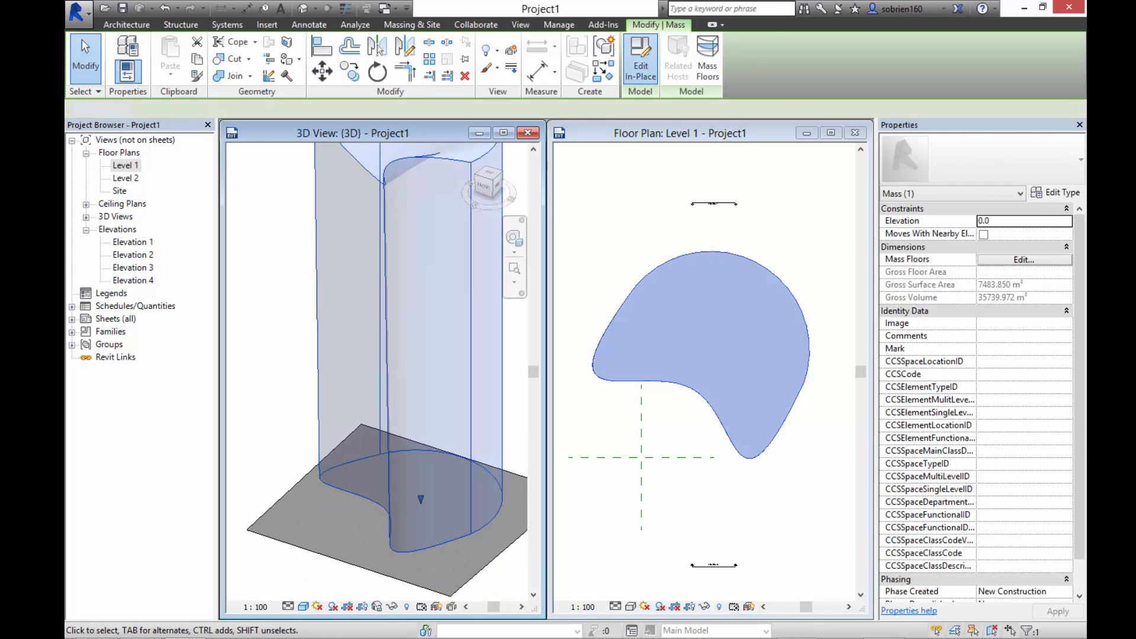
left_click(641, 65)
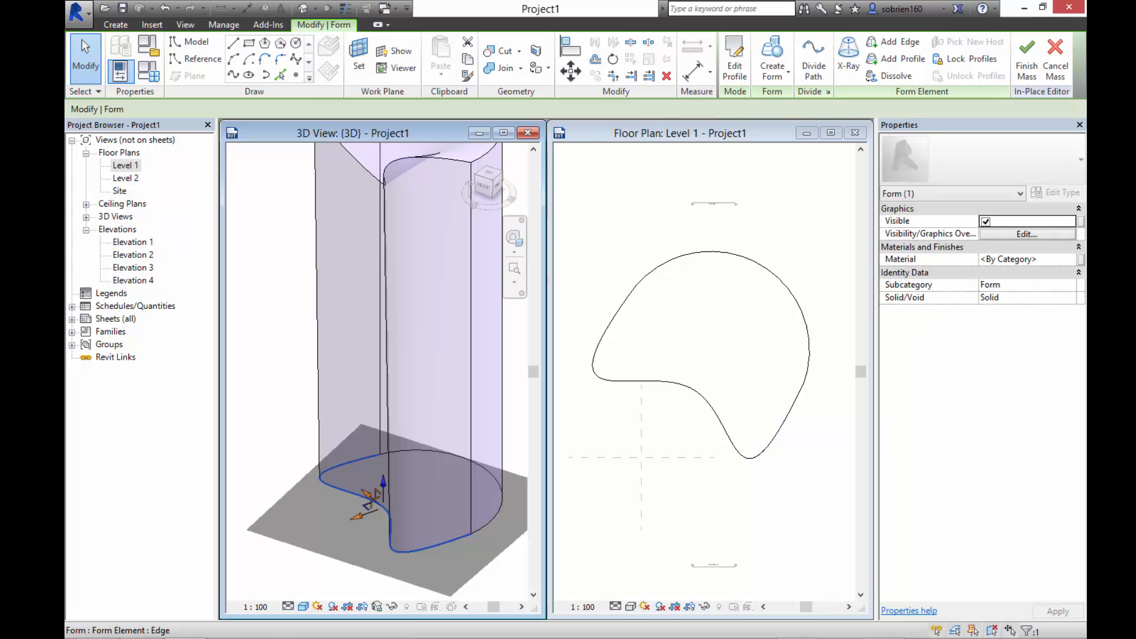
mouse_move(358, 517)
left_mouse_down()
mouse_move(390, 505)
mouse_move(374, 510)
left_mouse_up()
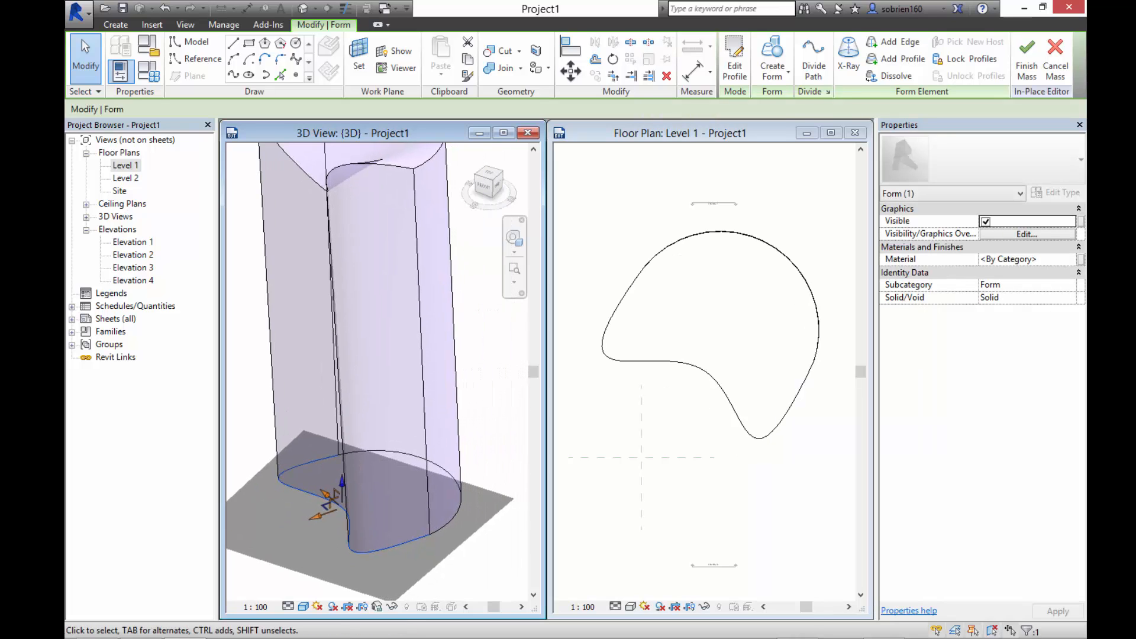
Step: Change the radius of the base's arc edge so that it curves inward towards the spline, and finish the mass
left_click(441, 296)
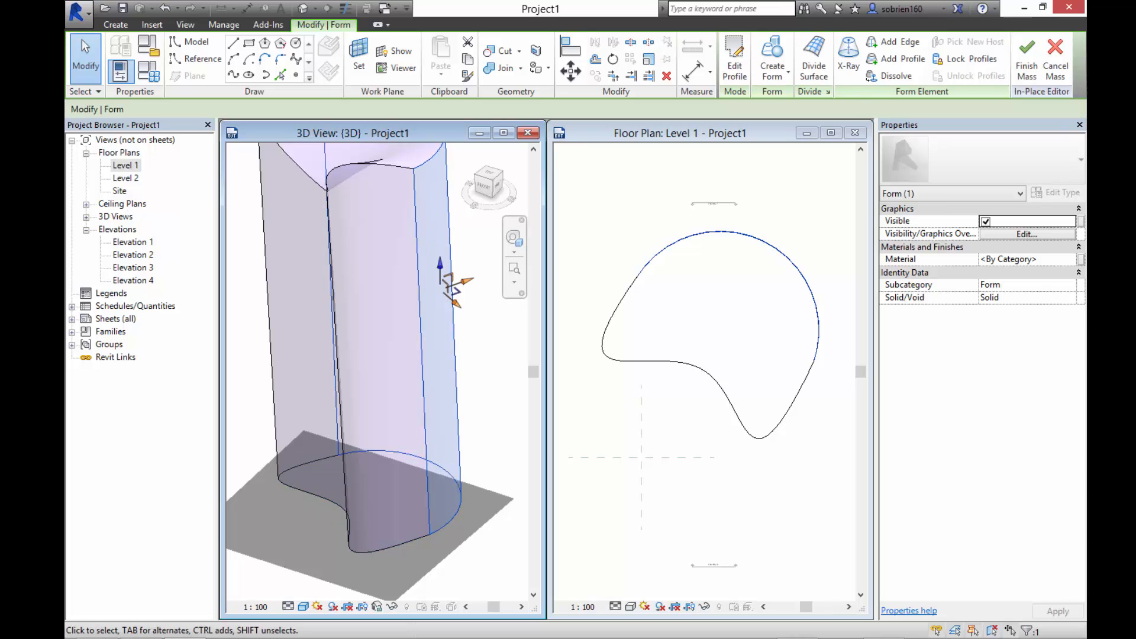
key("Escape")
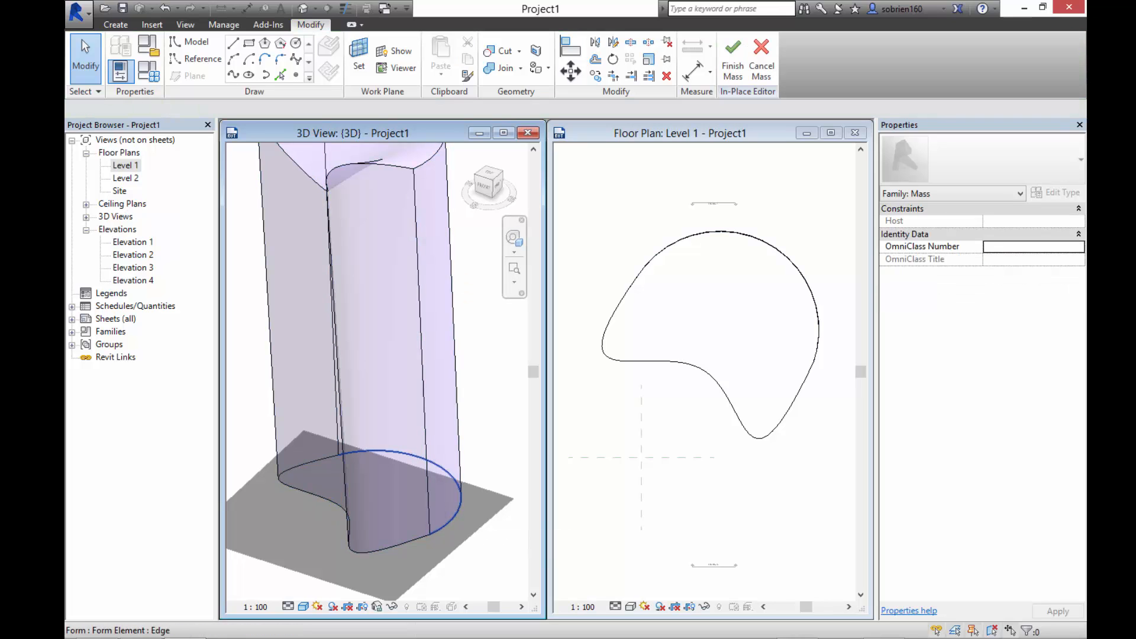
left_click(457, 465)
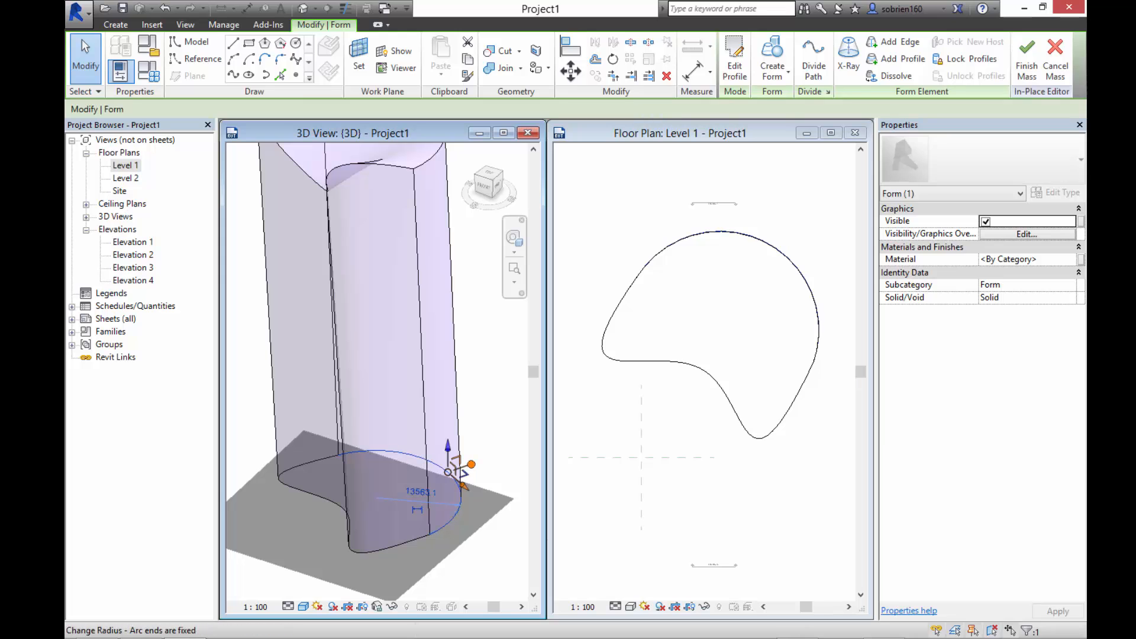
left_click_drag(465, 467, 389, 494)
key("Escape")
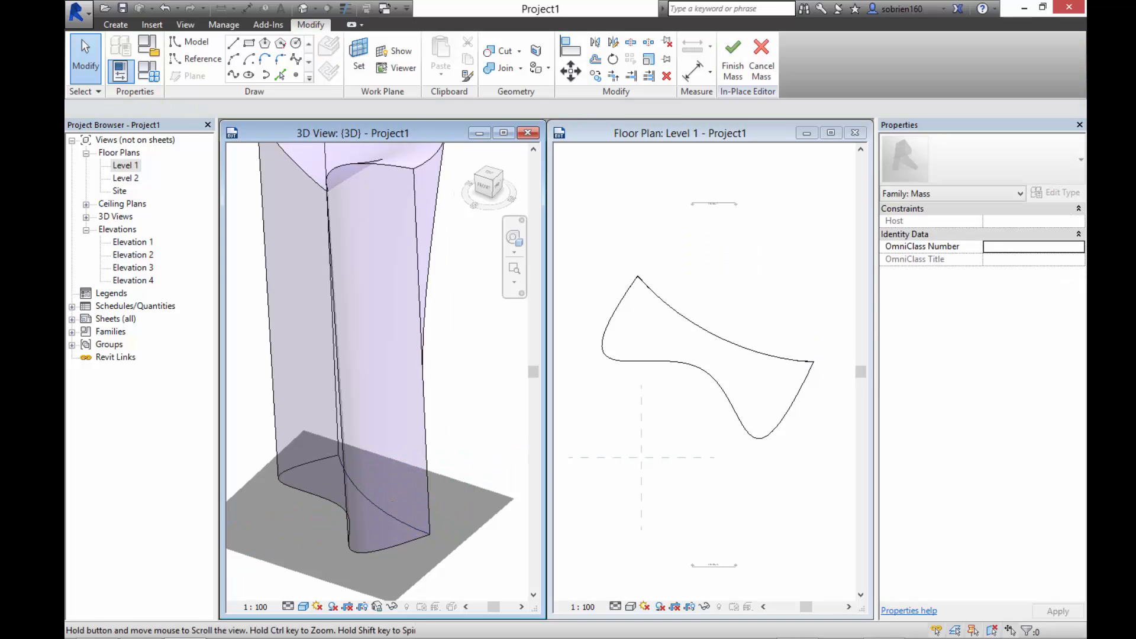
middle_click_drag(409, 468, 391, 503, "shift")
mouse_move(392, 504)
middle_mouse_down("shift")
mouse_move(394, 450)
mouse_move(398, 486)
middle_mouse_up("shift")
left_click(733, 59)
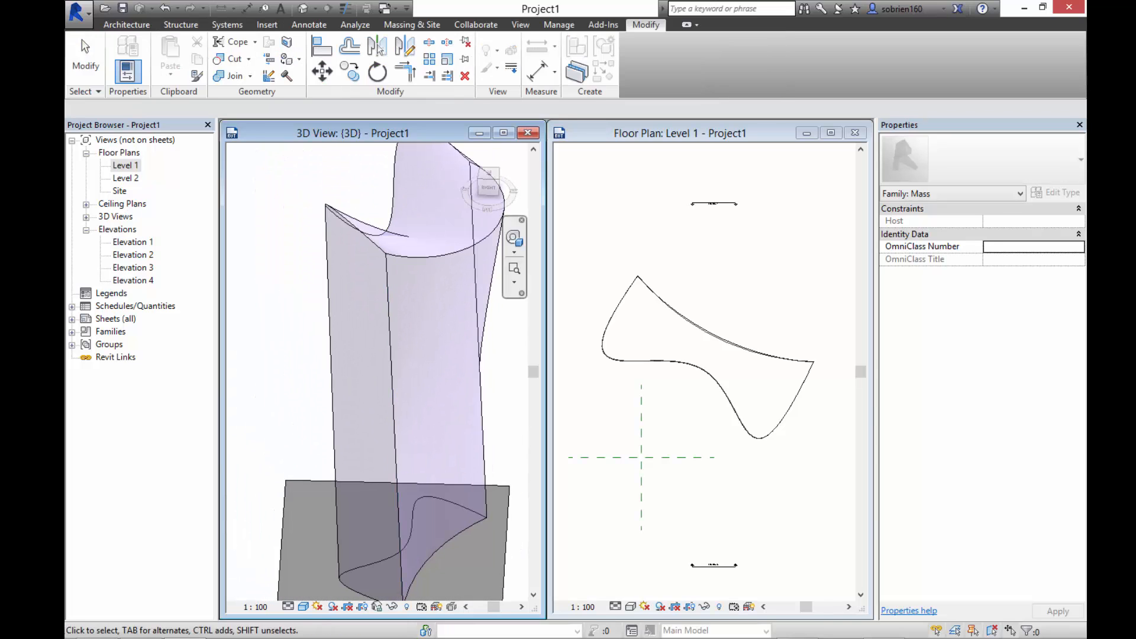
Step: Inspect the reshaped Skyscraper mass from several sides in the 3D view, and select it
scroll(450, 331, "down", 3)
middle_click_drag(426, 379, 467, 323, "shift")
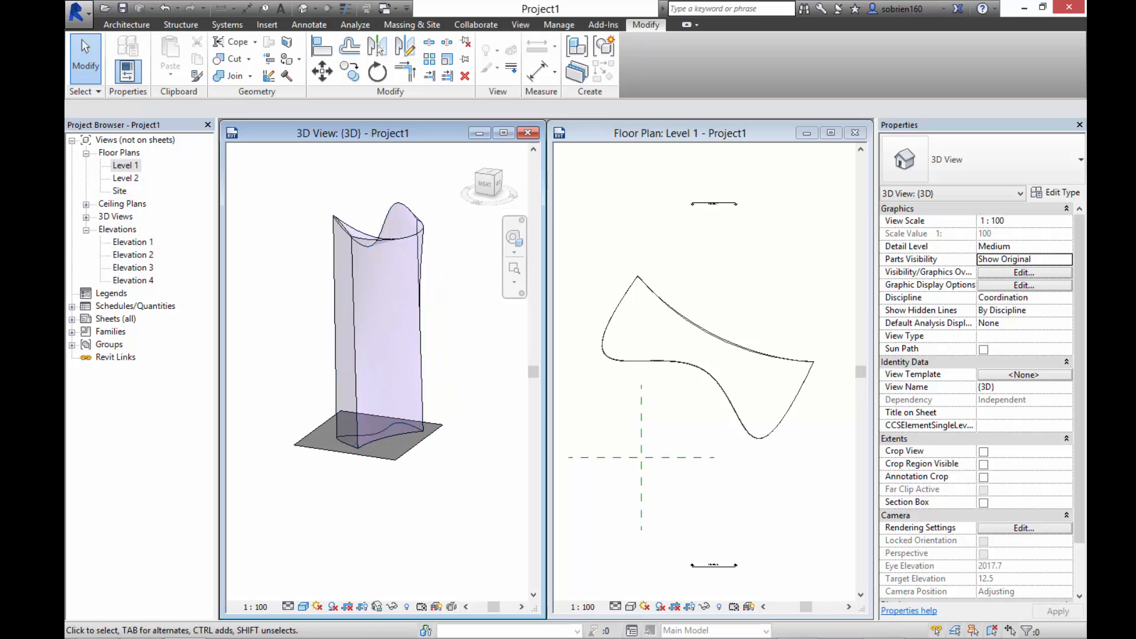
middle_click_drag(414, 355, 435, 331, "shift")
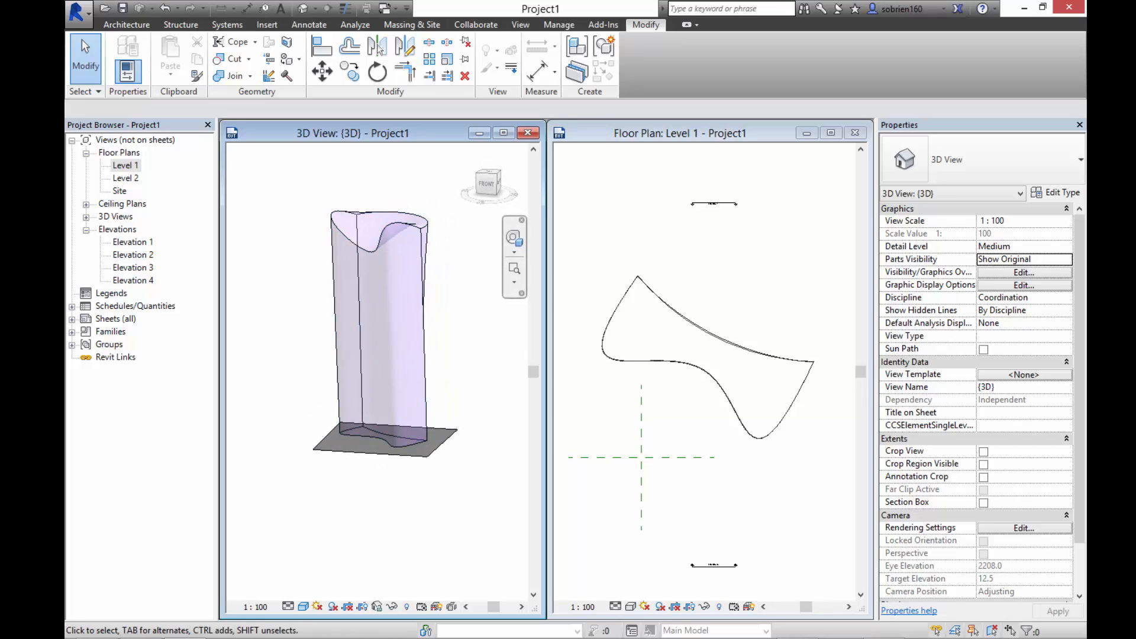
middle_click_drag(435, 337, 427, 413, "shift")
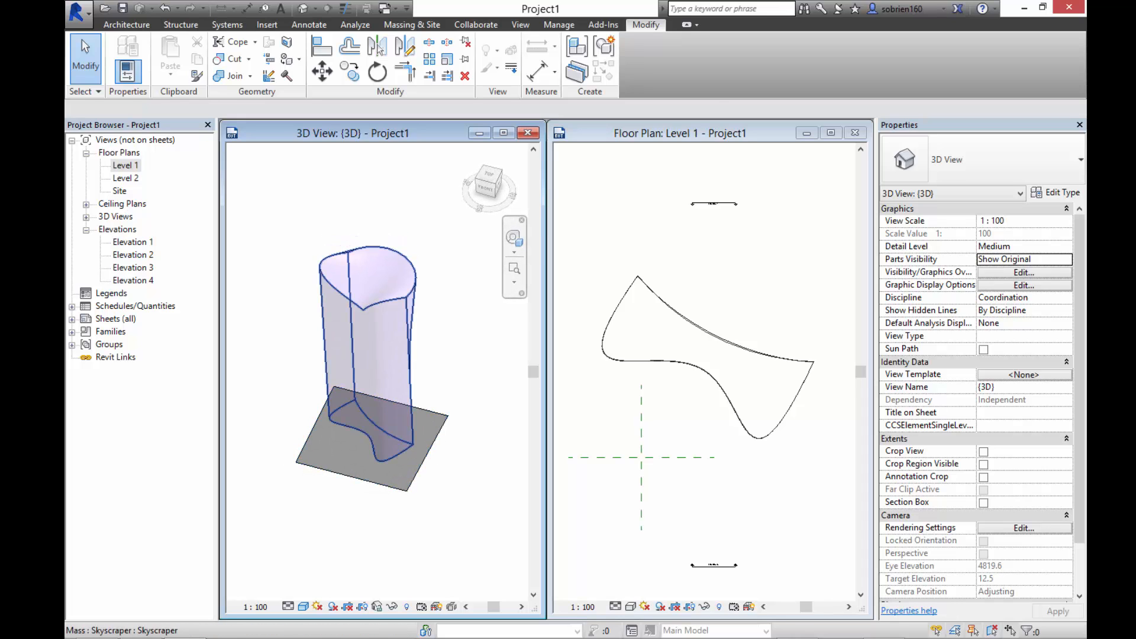
left_click(369, 436)
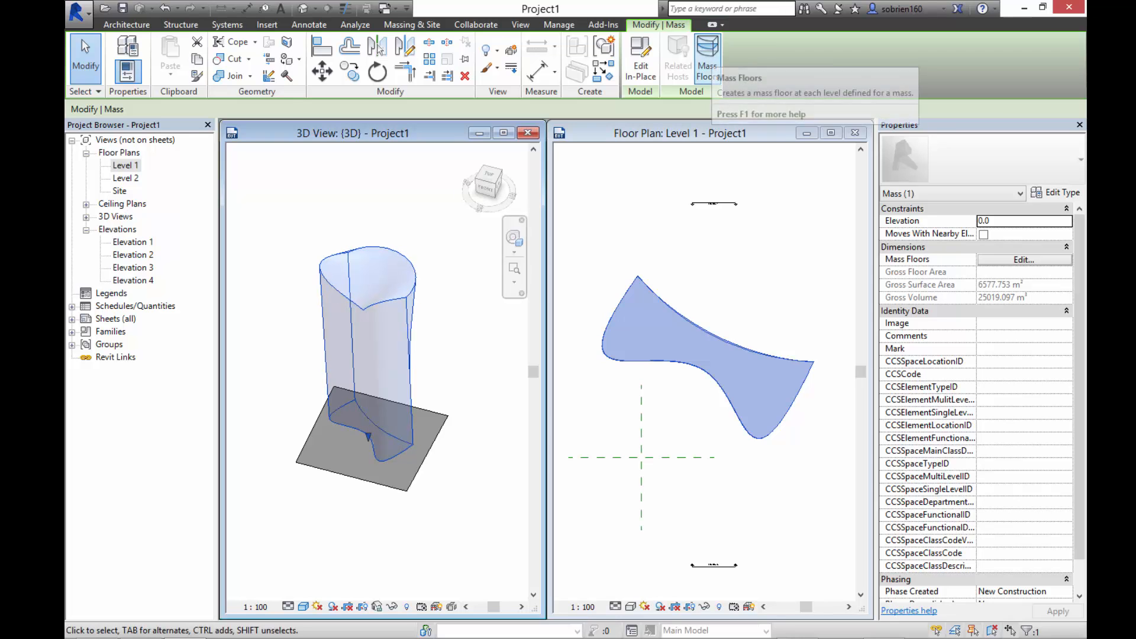
Step: Create mass floors in the Skyscraper mass at every level from Level 1 to Level 20
left_click(710, 55)
left_click(709, 55)
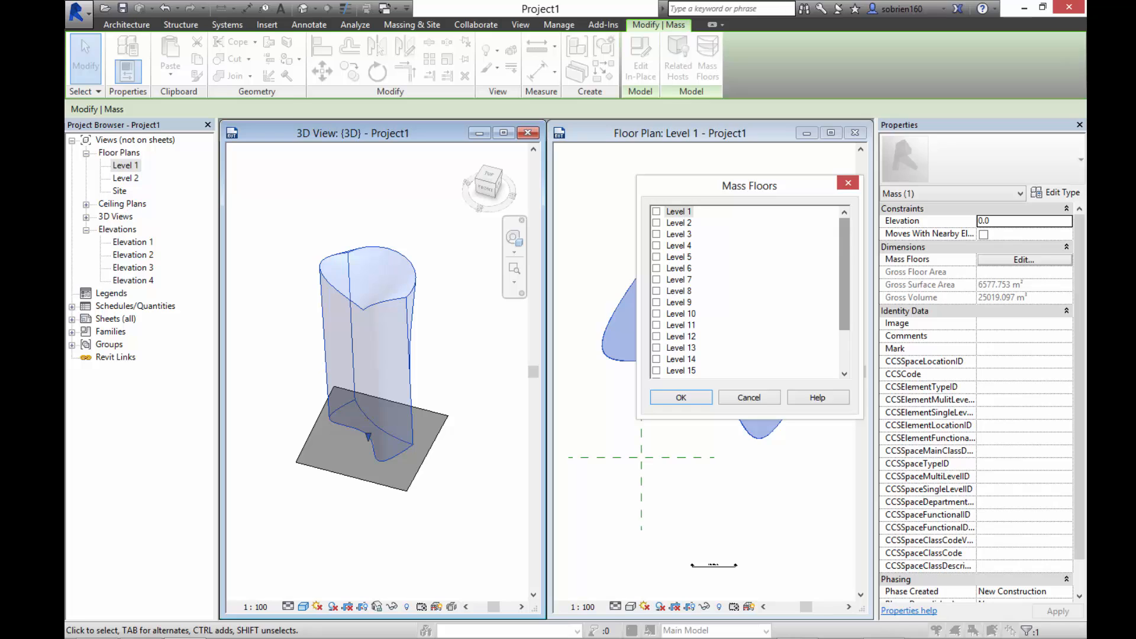
mouse_move(844, 274)
left_mouse_down()
mouse_move(845, 313)
mouse_move(845, 274)
left_mouse_up()
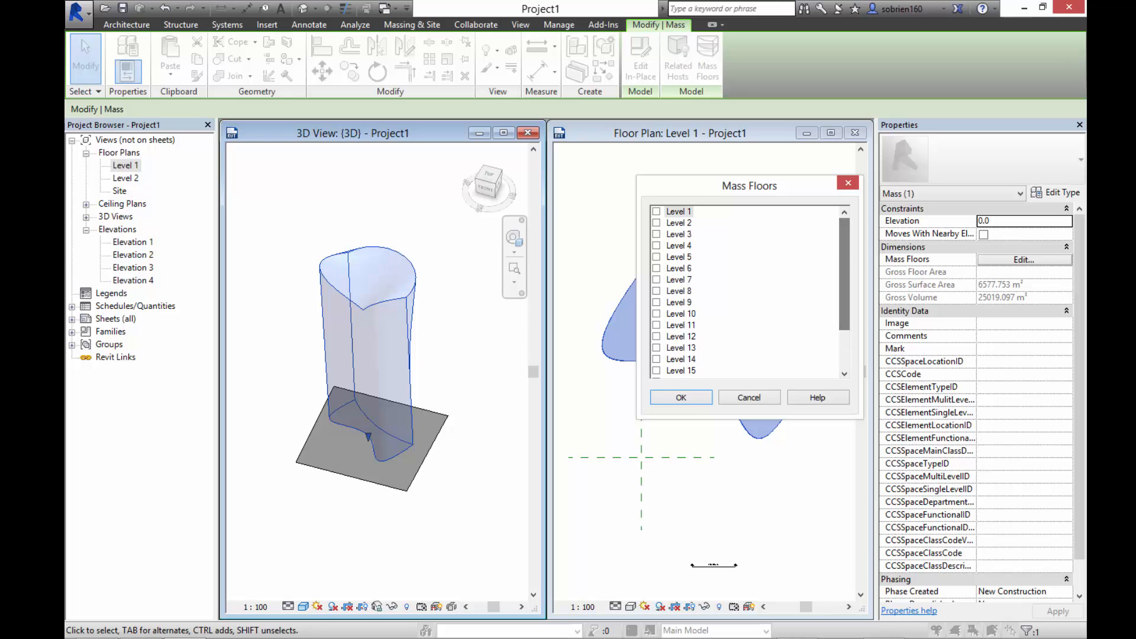
left_click(657, 211)
left_click(657, 223)
left_click(656, 235)
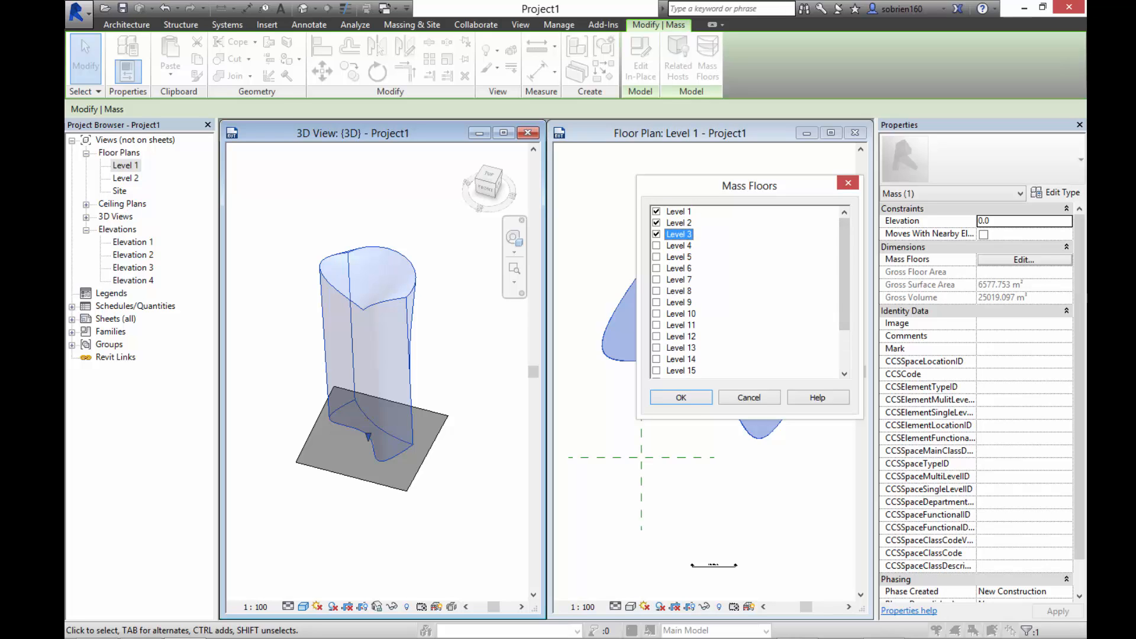
left_click(656, 246)
left_click(657, 257)
left_click(657, 269)
left_click(656, 280)
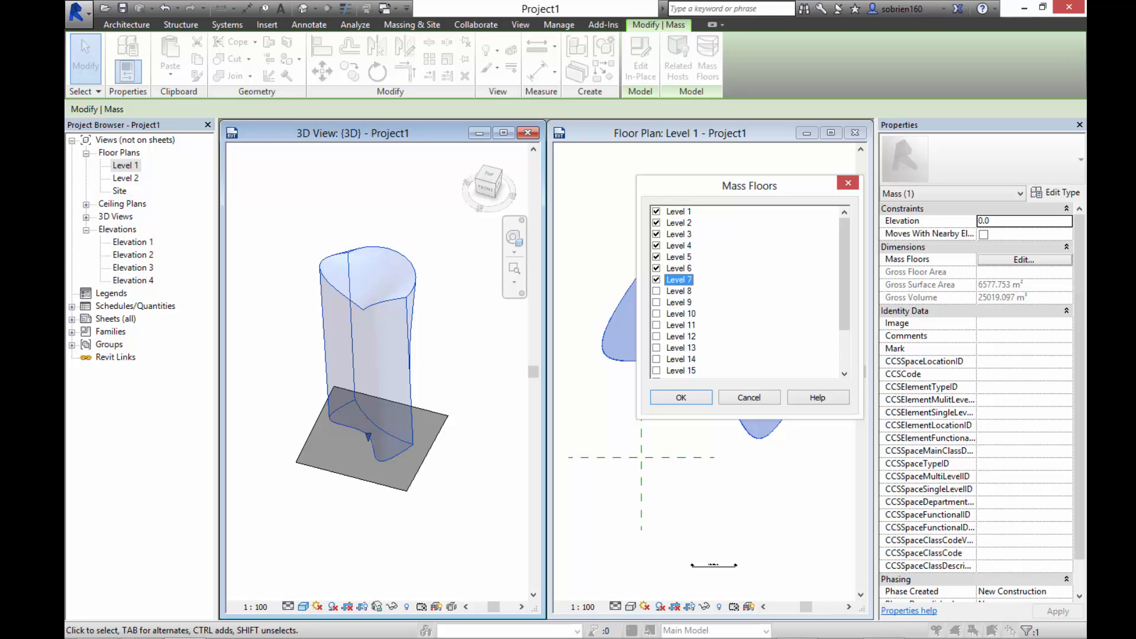
left_click(656, 292)
left_click(657, 302)
left_click(656, 314)
left_click(656, 325)
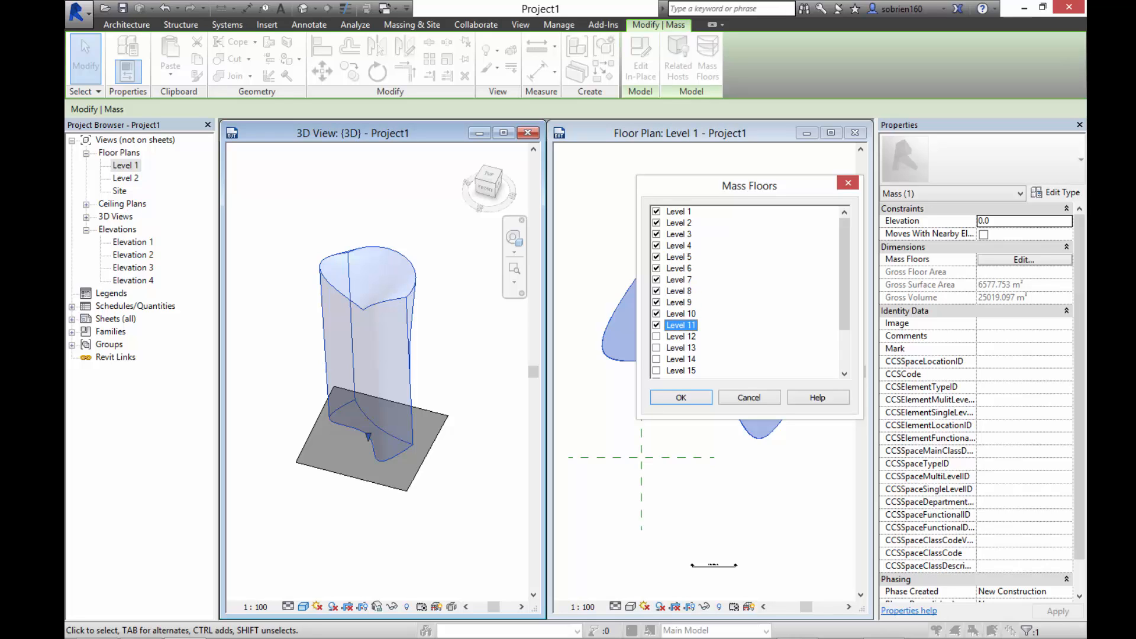
left_click(656, 336)
left_click(657, 348)
left_click(656, 359)
left_click(656, 371)
left_click_drag(845, 307, 844, 346)
left_click(656, 325)
left_click(656, 337)
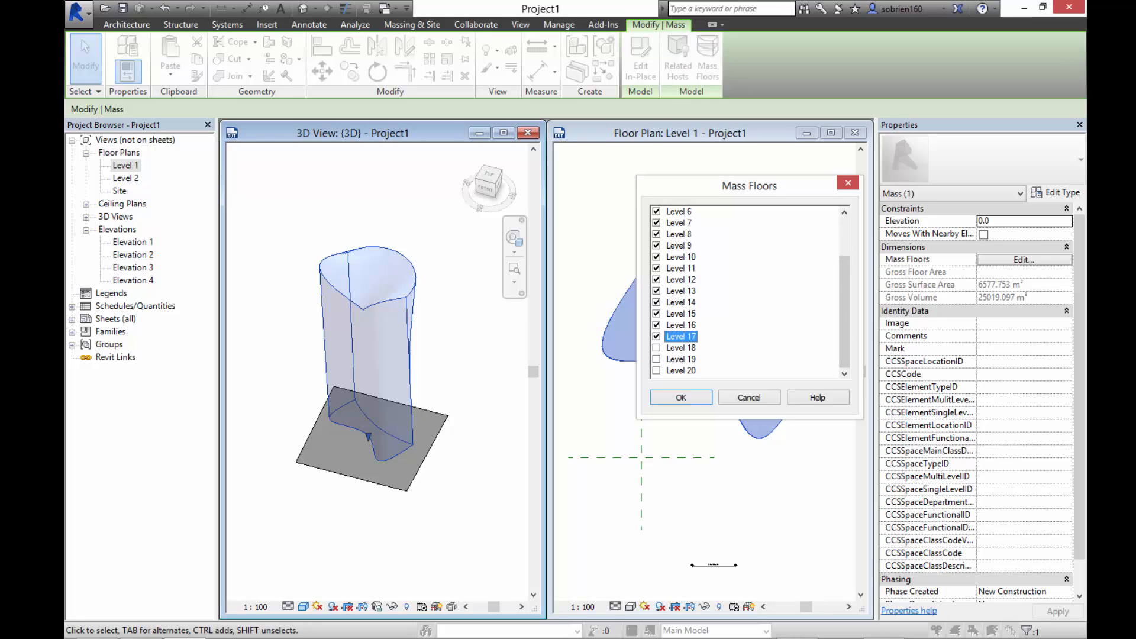
left_click(656, 348)
left_click(657, 359)
left_click(657, 371)
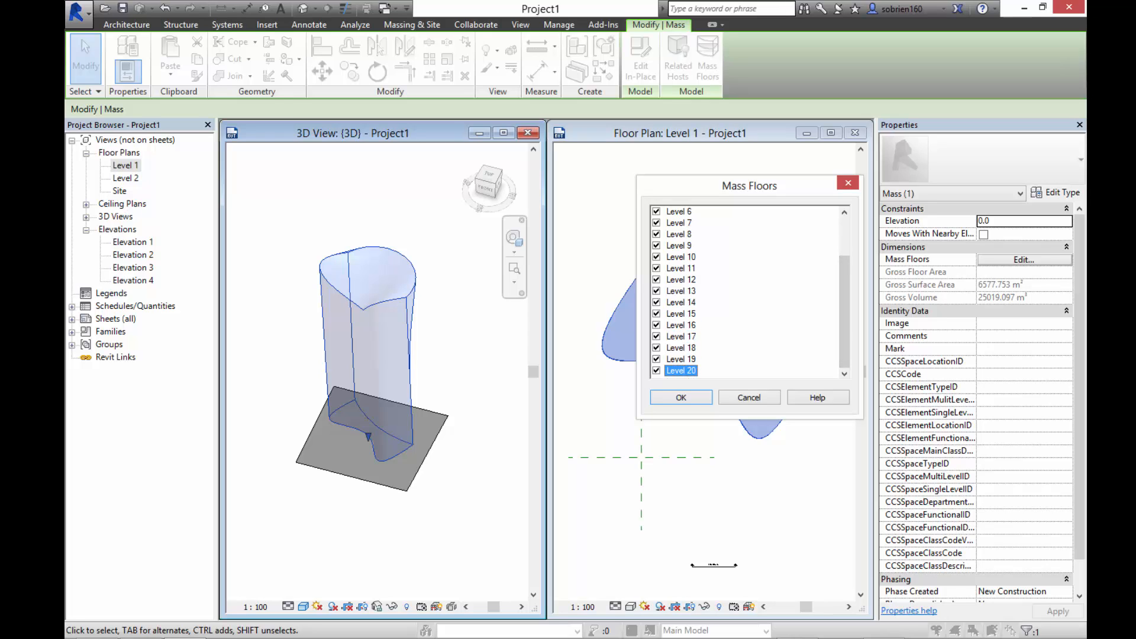
left_click(682, 398)
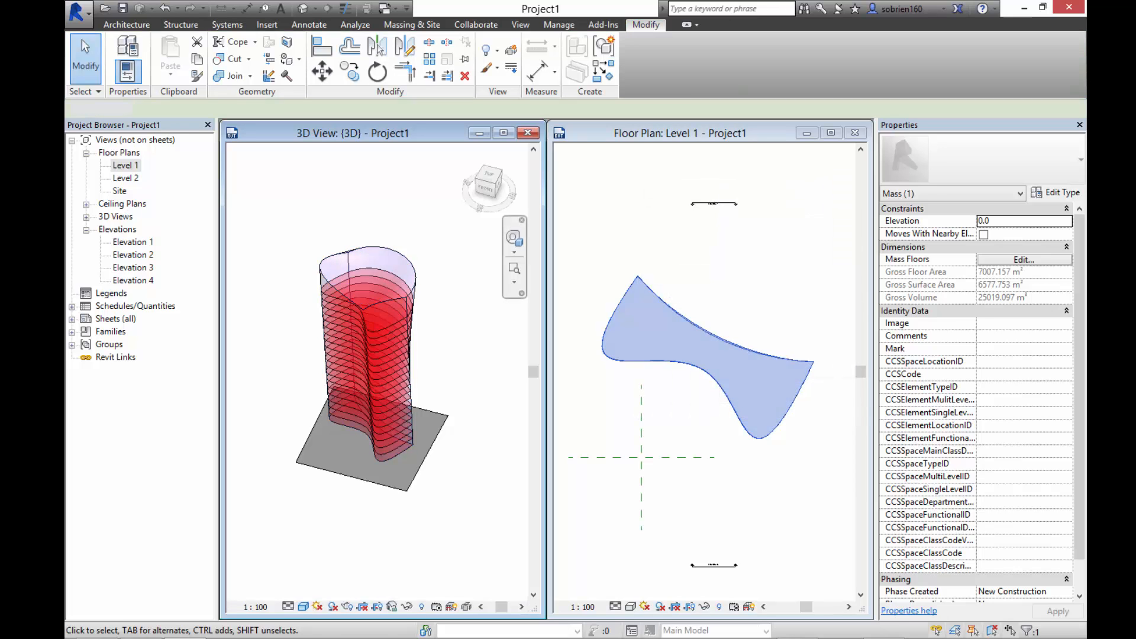
Step: Inspect the floored mass in the 3D view and check the properties of the Level 19 mass floor
key("Escape")
middle_click_drag(379, 409, 421, 366, "shift")
scroll(463, 351, "up", 1)
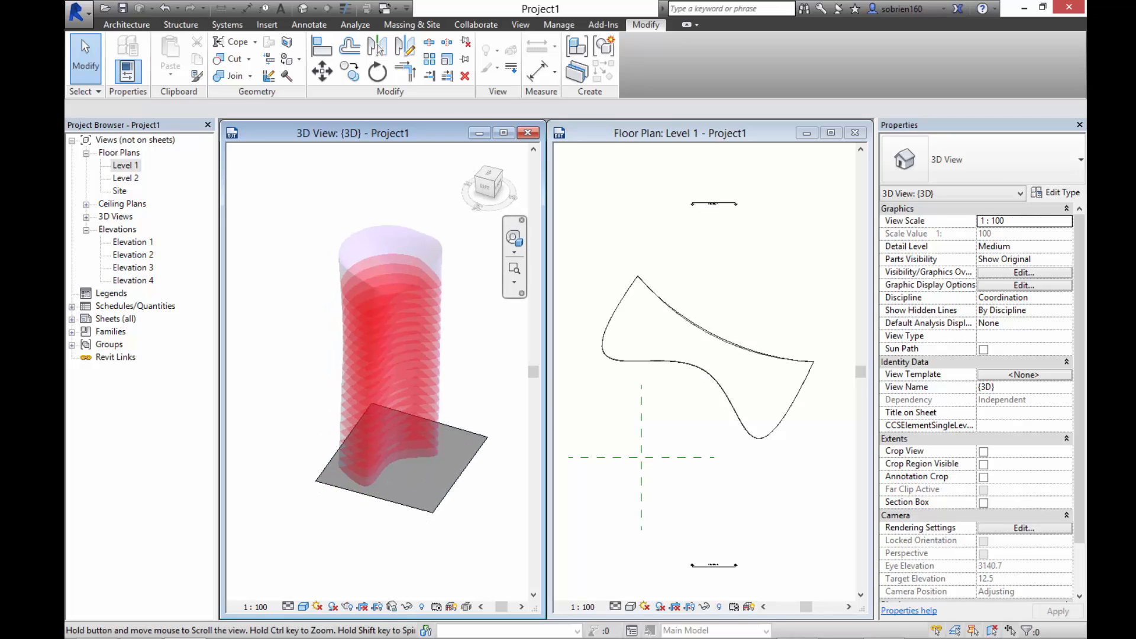
left_click(432, 297)
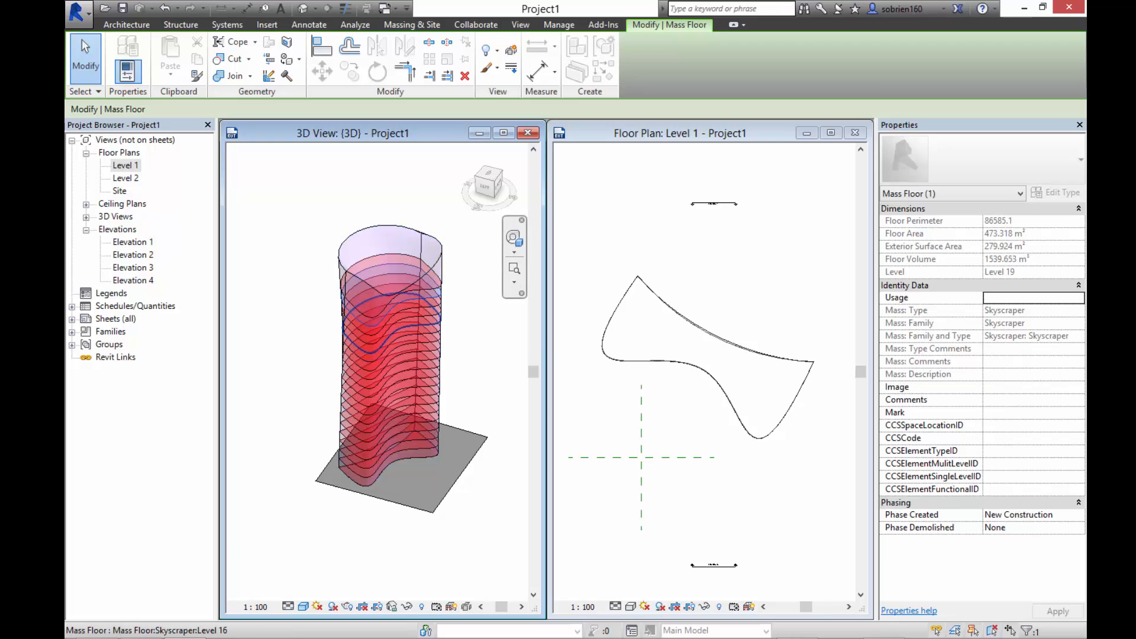
key("Escape")
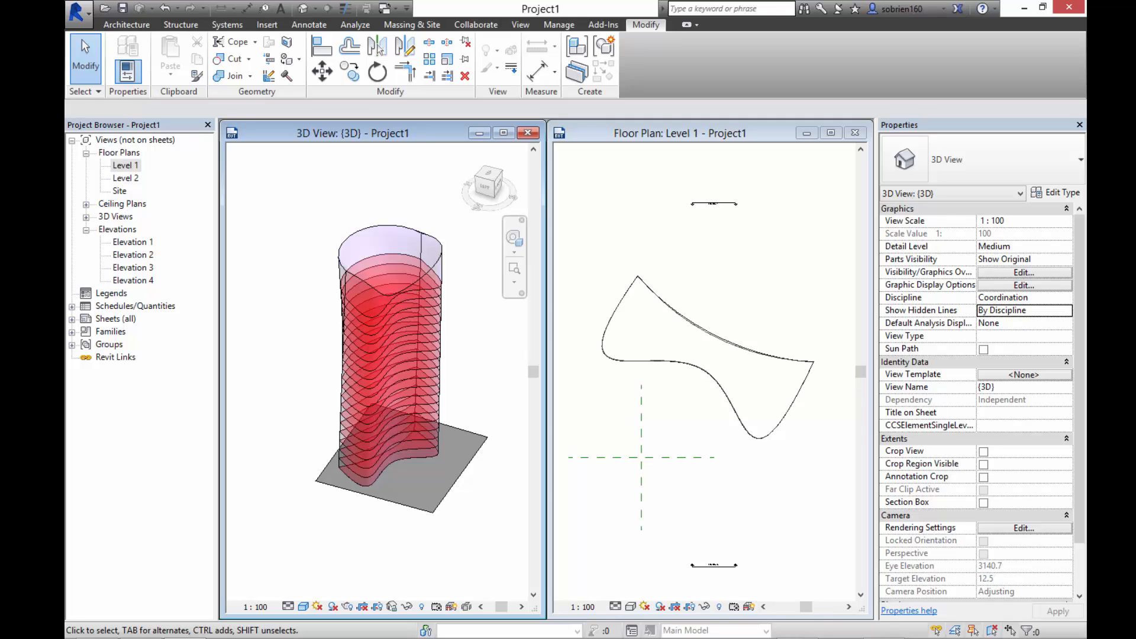
Step: Start a new schedule for the Mass Floor category, keeping the name Mass Floor Schedule and the New Construction phase
right_click(135, 305)
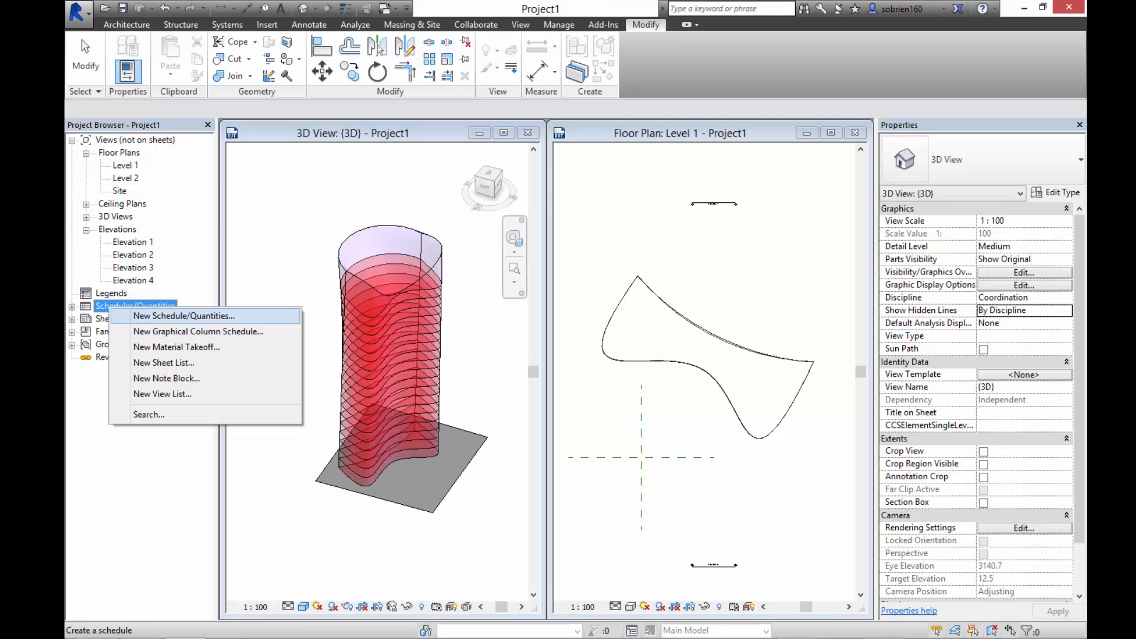
left_click(184, 317)
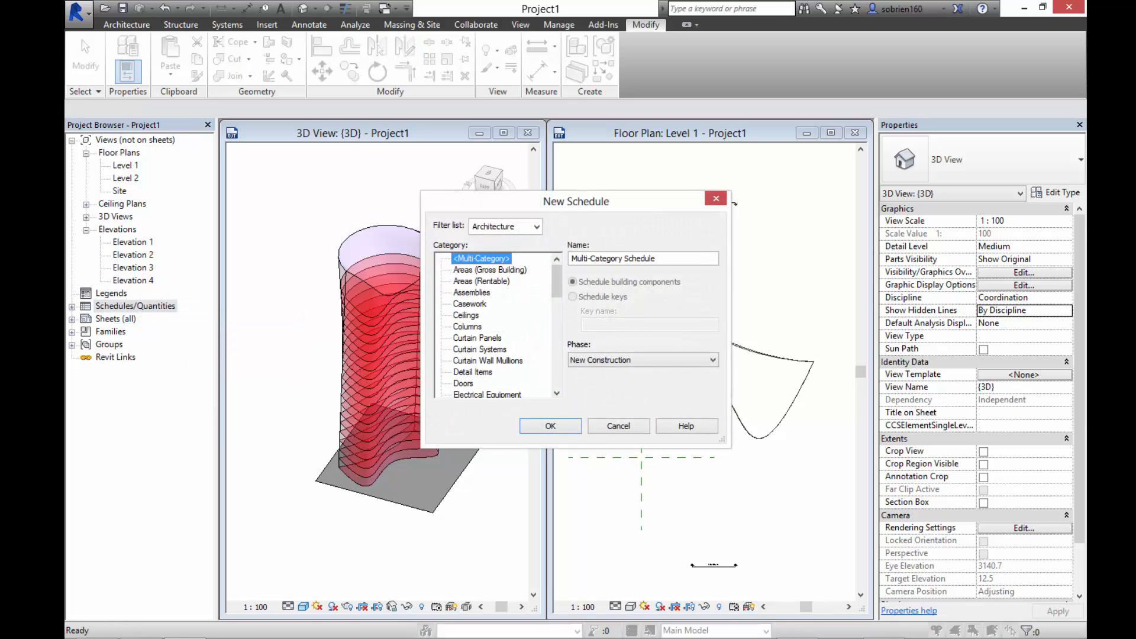
scroll(557, 296, "down", 3)
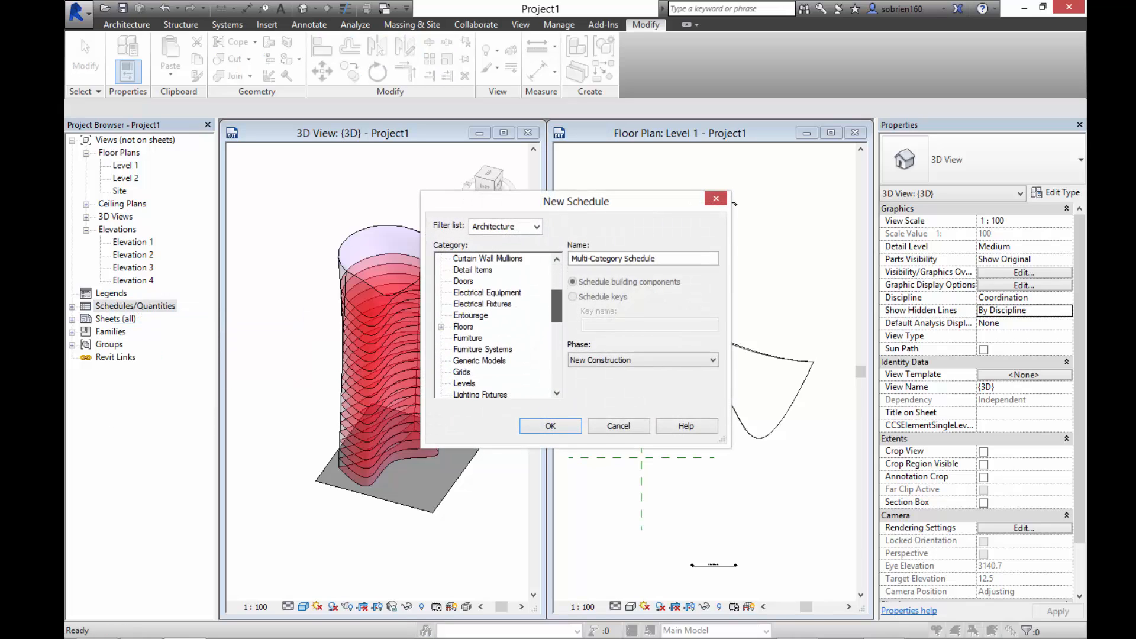
left_click_drag(557, 306, 557, 329)
left_click(441, 304)
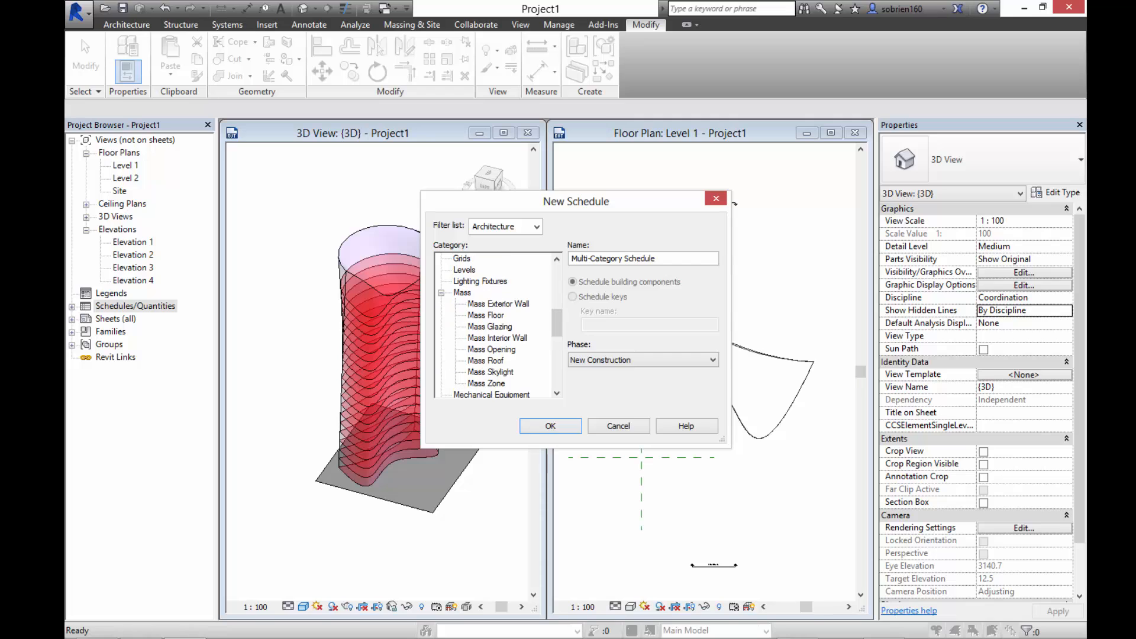
left_click(486, 315)
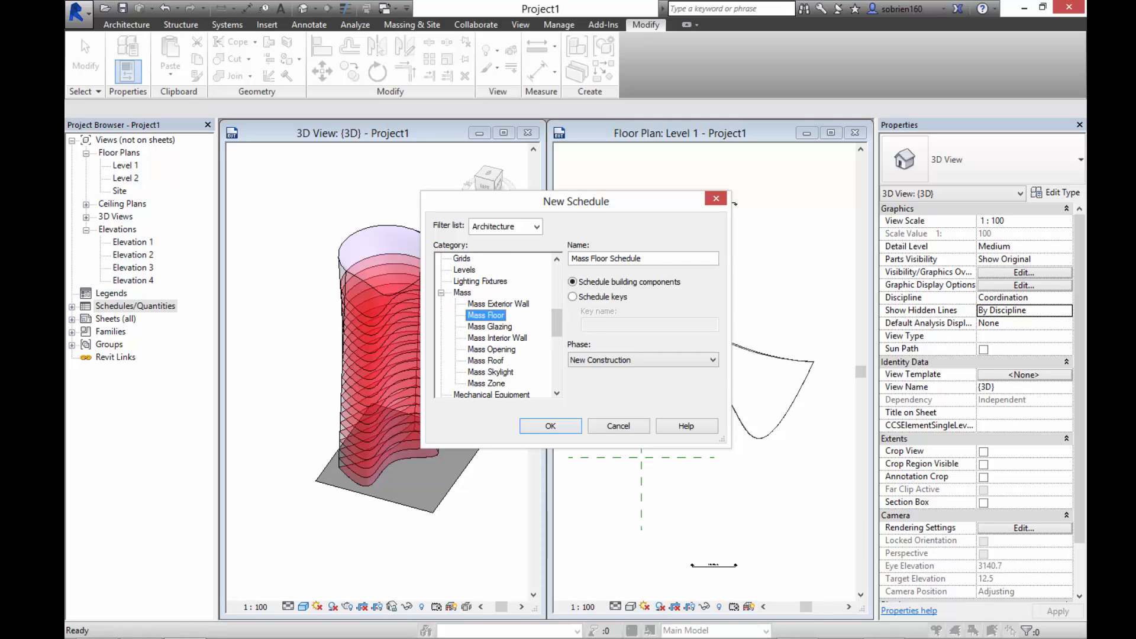
left_click(551, 426)
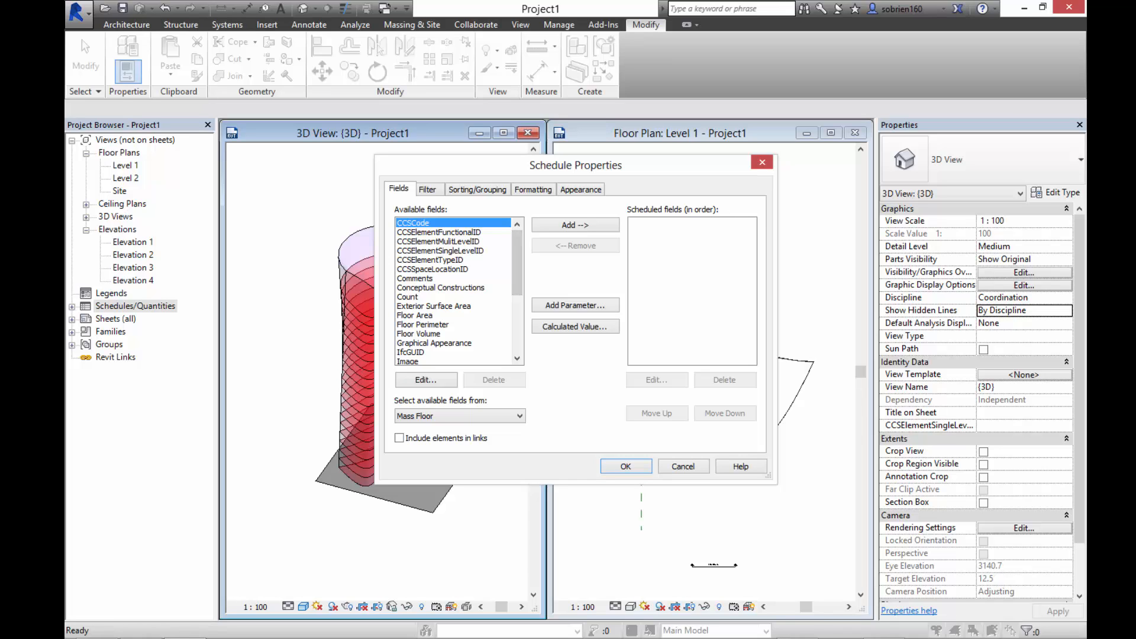
Step: Add the Floor Area, Floor Perimeter, Floor Volume and Level fields to the schedule, and generate it
left_click_drag(517, 264, 517, 265)
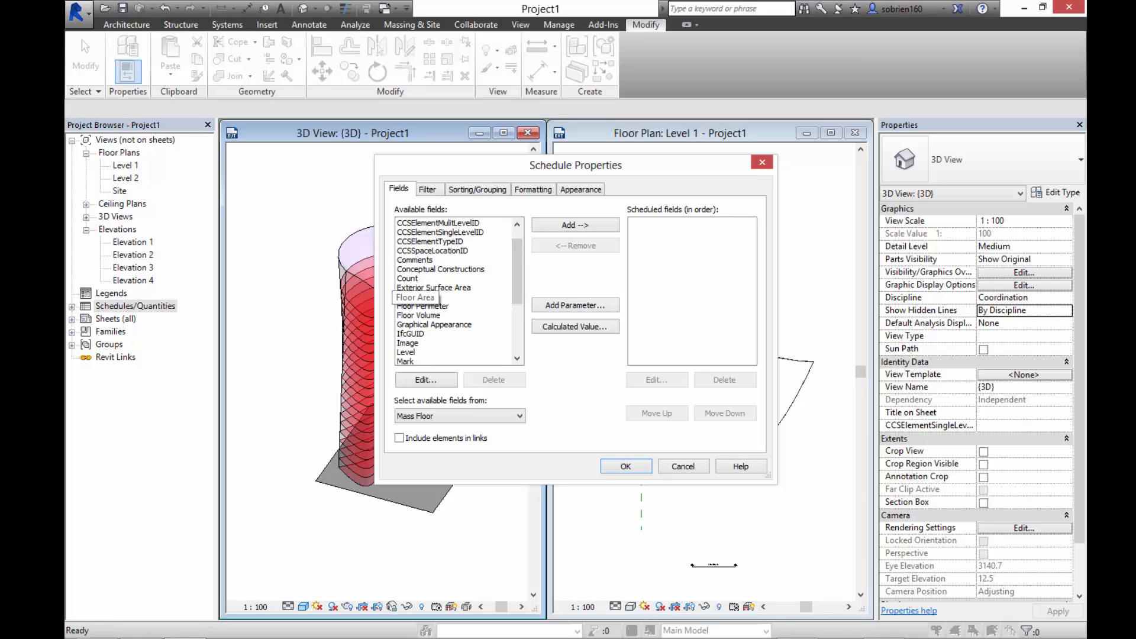
left_click(420, 297)
left_click(575, 225)
left_click(419, 306)
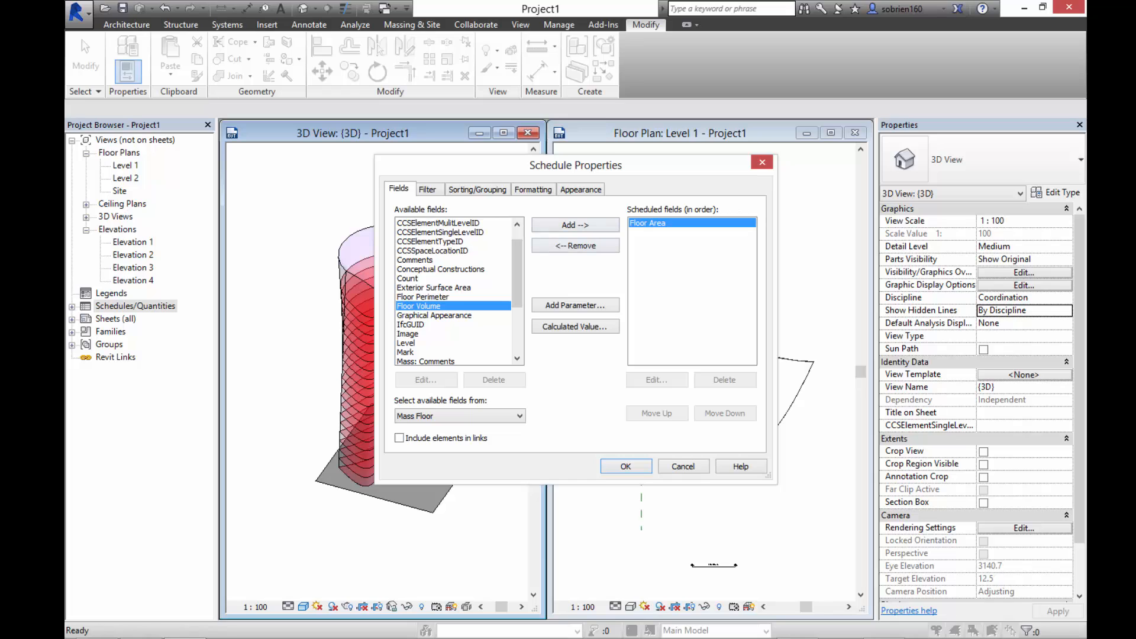
left_click(423, 297)
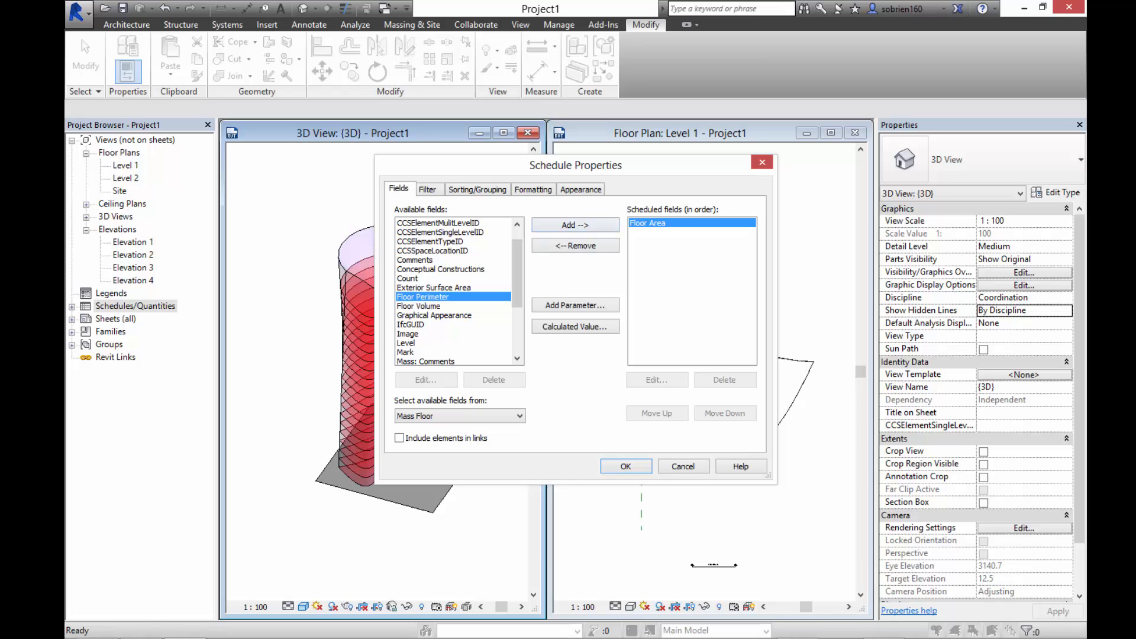
left_click(576, 224)
left_click(576, 225)
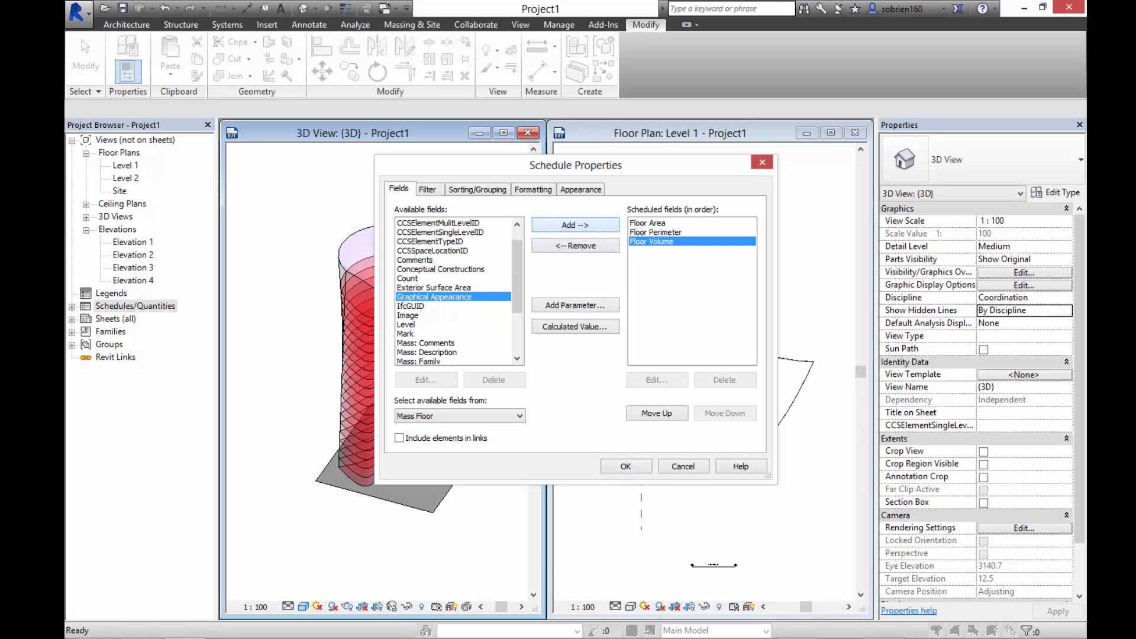
scroll(453, 290, "down", 3)
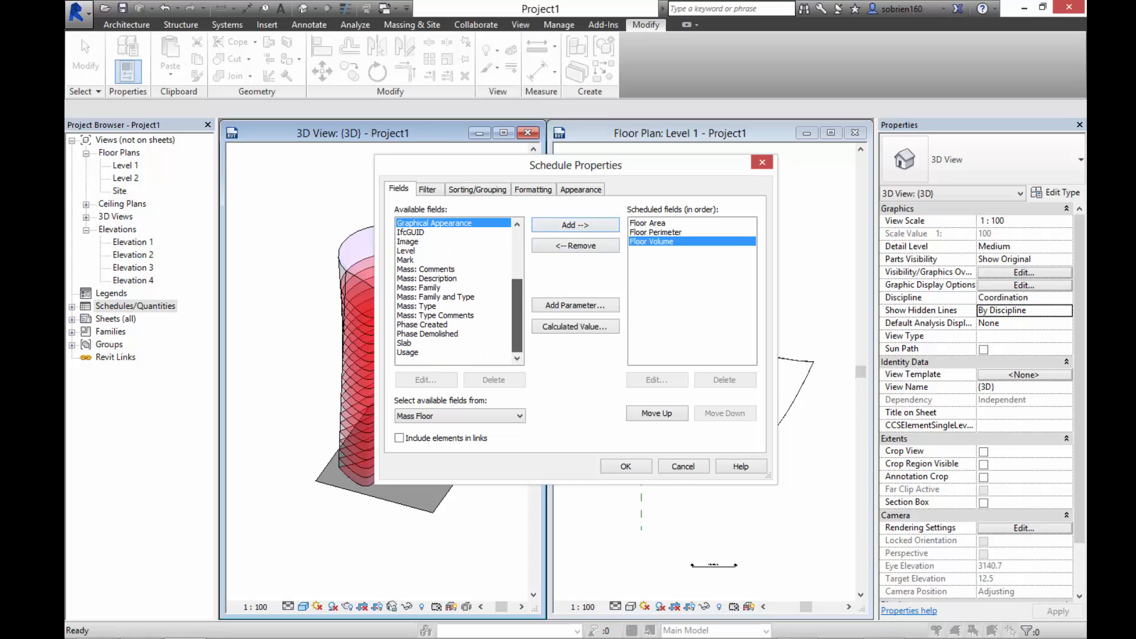
left_click(415, 251)
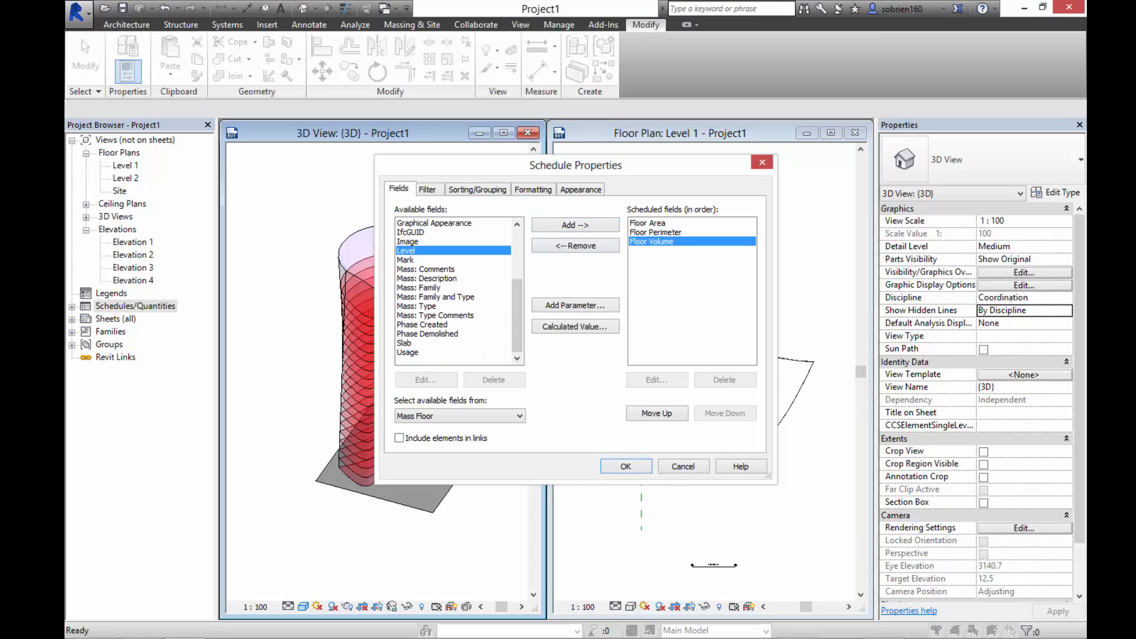
left_click(576, 225)
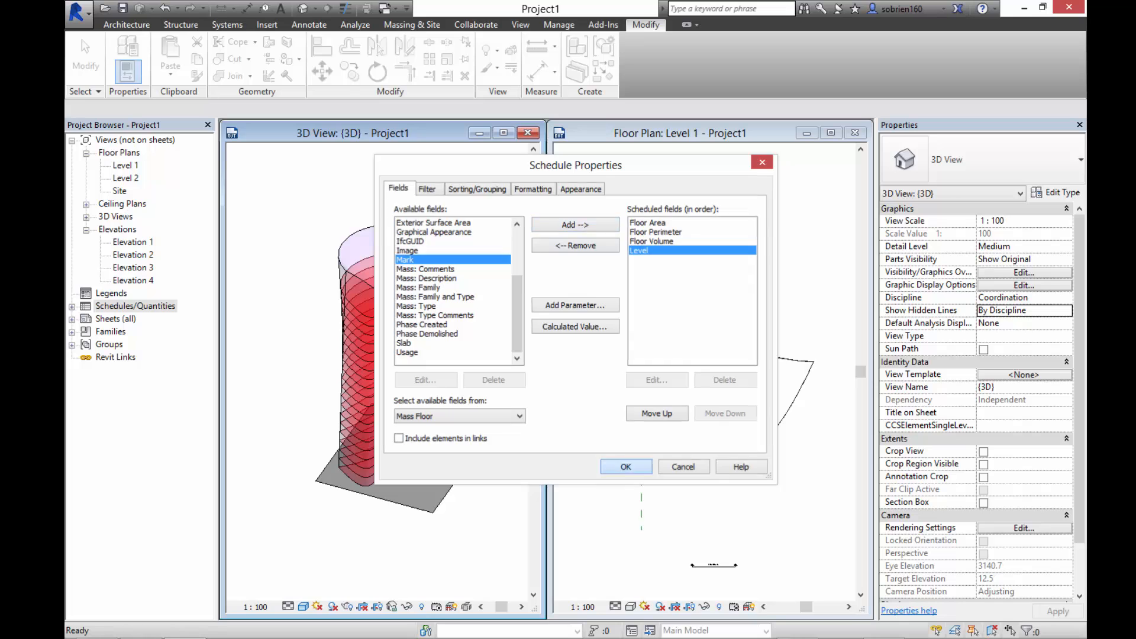
left_click(626, 467)
left_click_drag(574, 244, 591, 195)
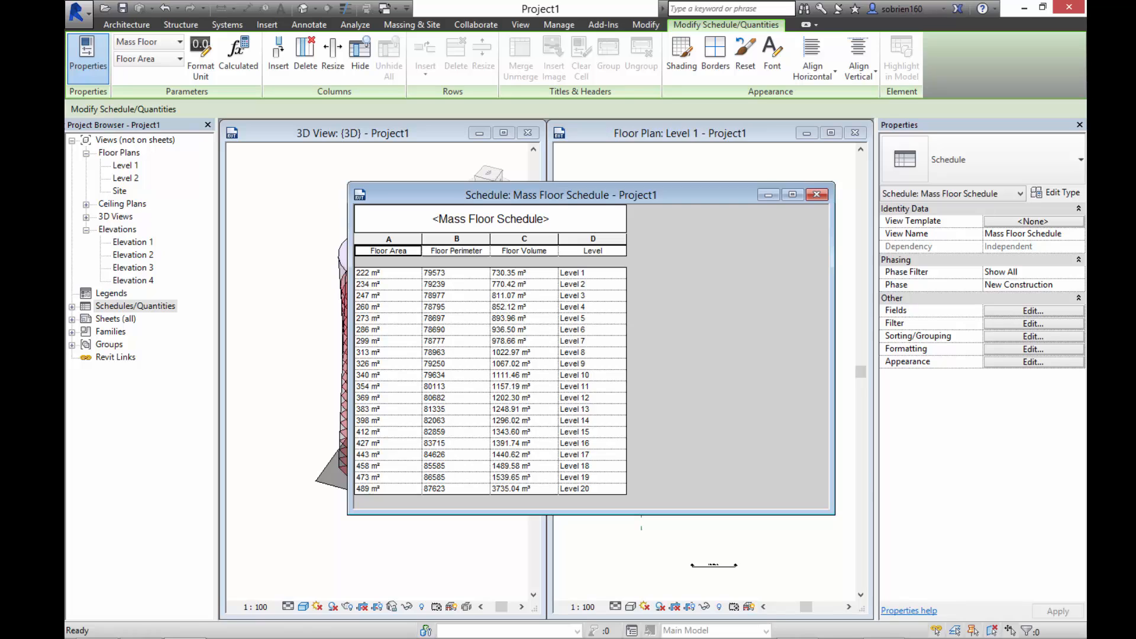
left_click(797, 625)
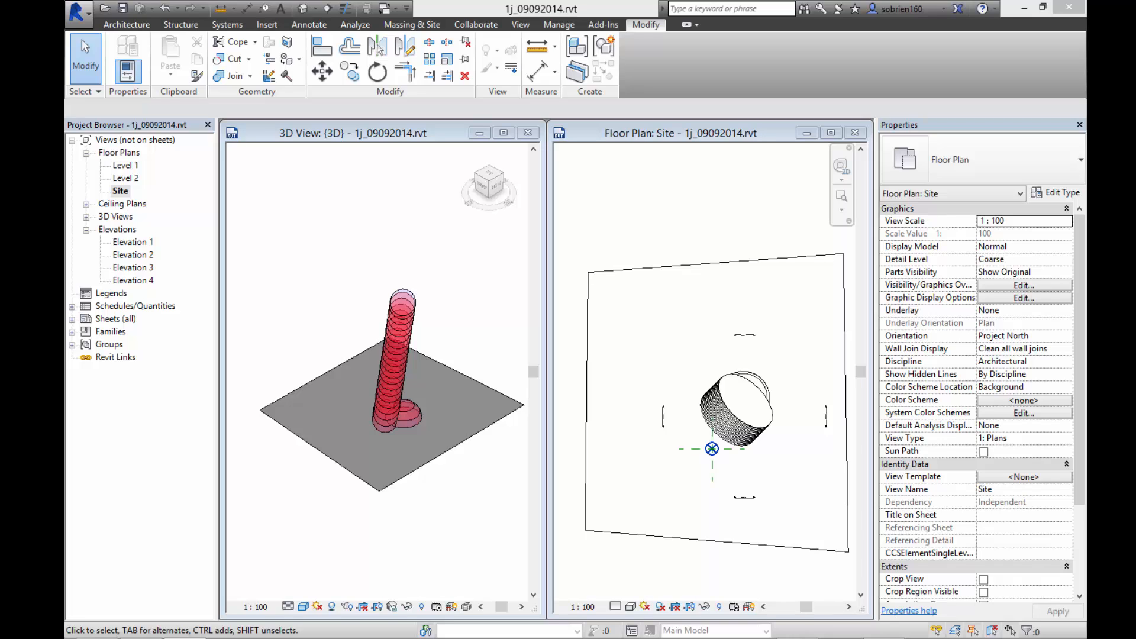
Step: Expand the schedules list in the 1j_09092014.rvt project and turn on shadows in the Site floor plan
left_click(72, 306)
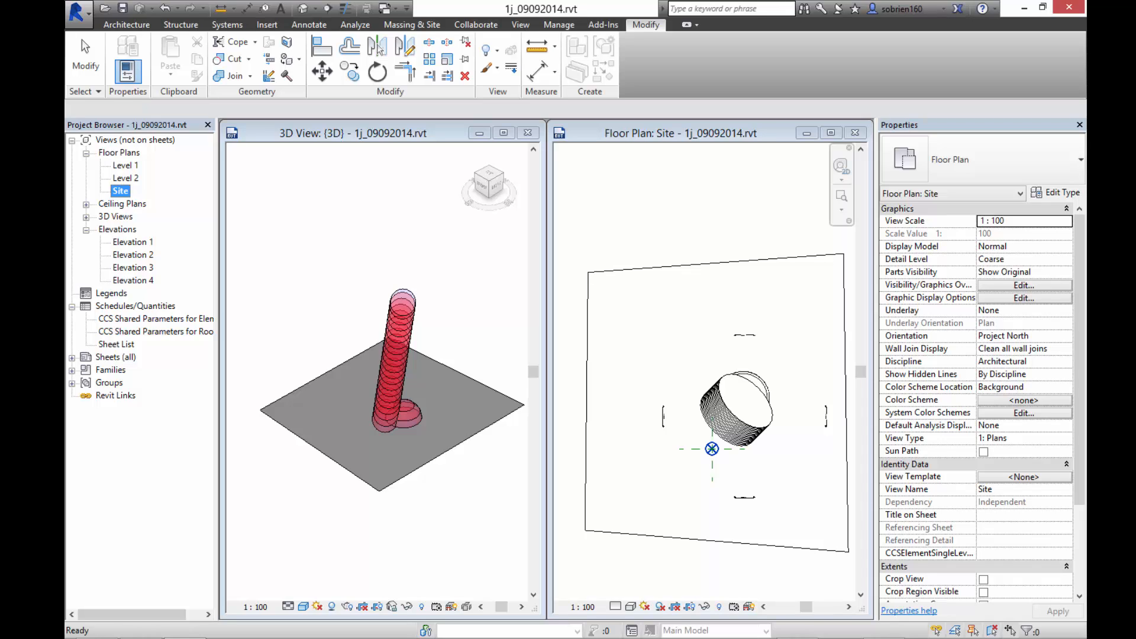
left_click(659, 607)
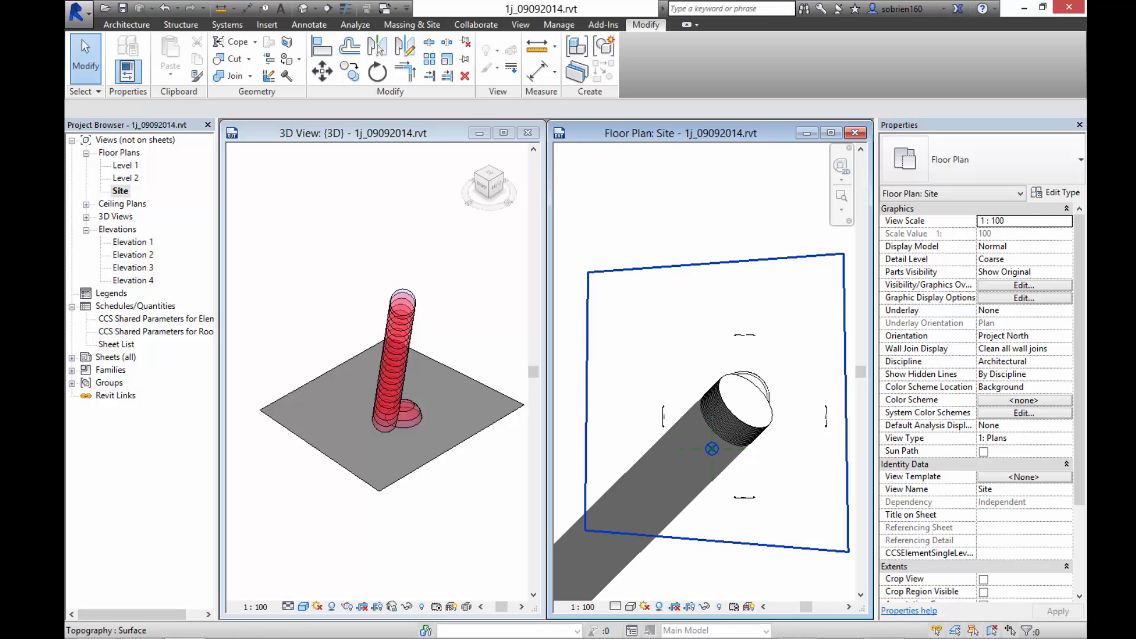
scroll(658, 502, "down", 4)
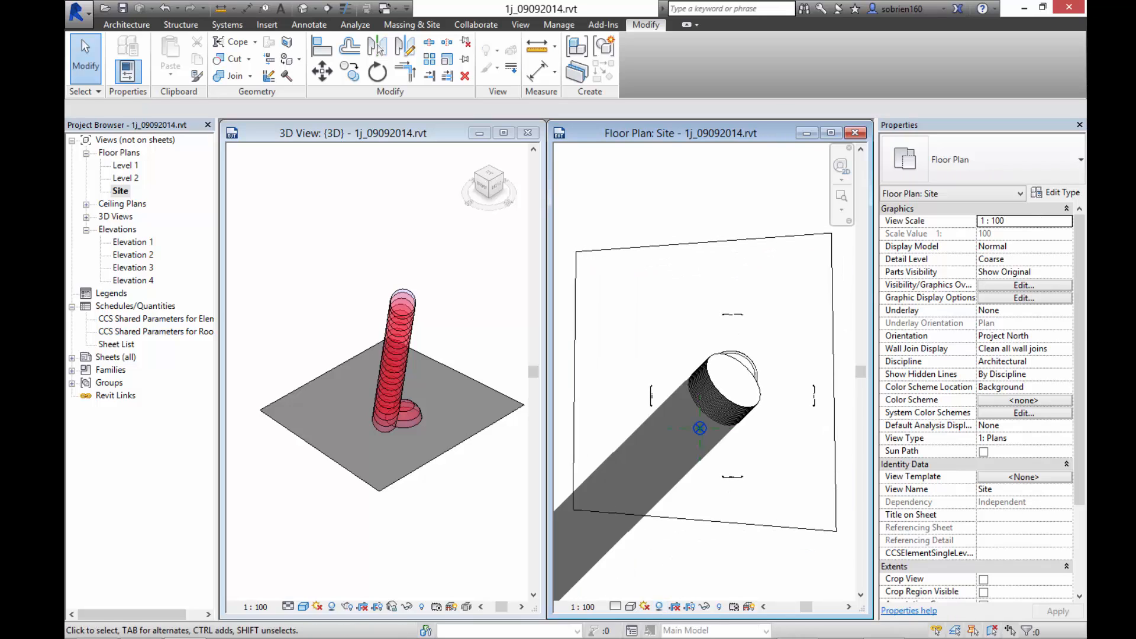
middle_click_drag(666, 498, 692, 464)
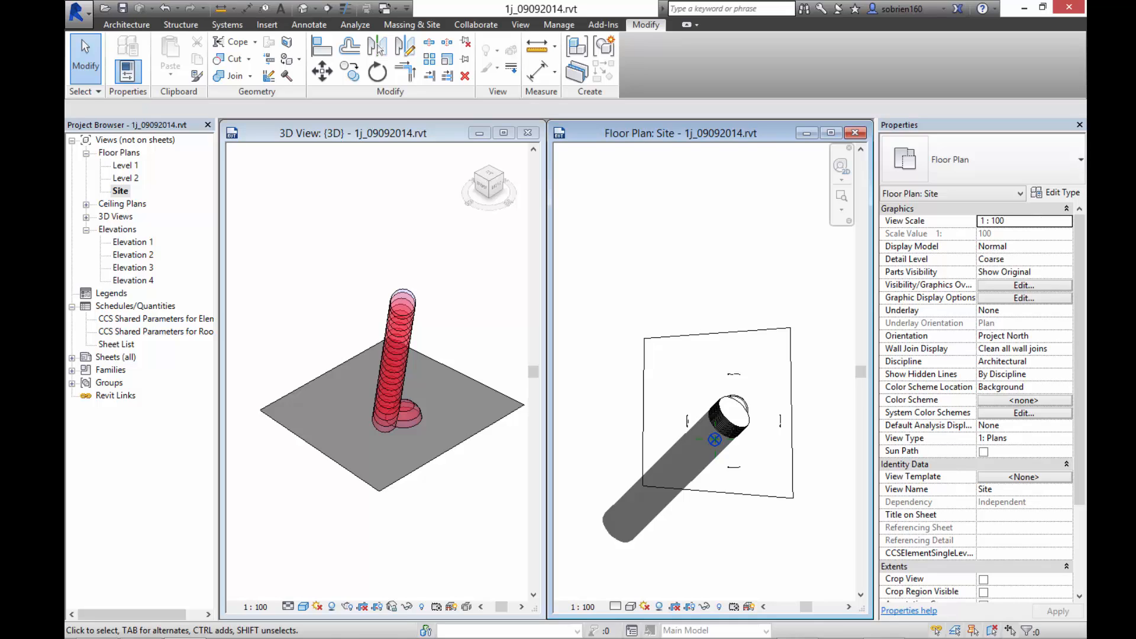
key("F9")
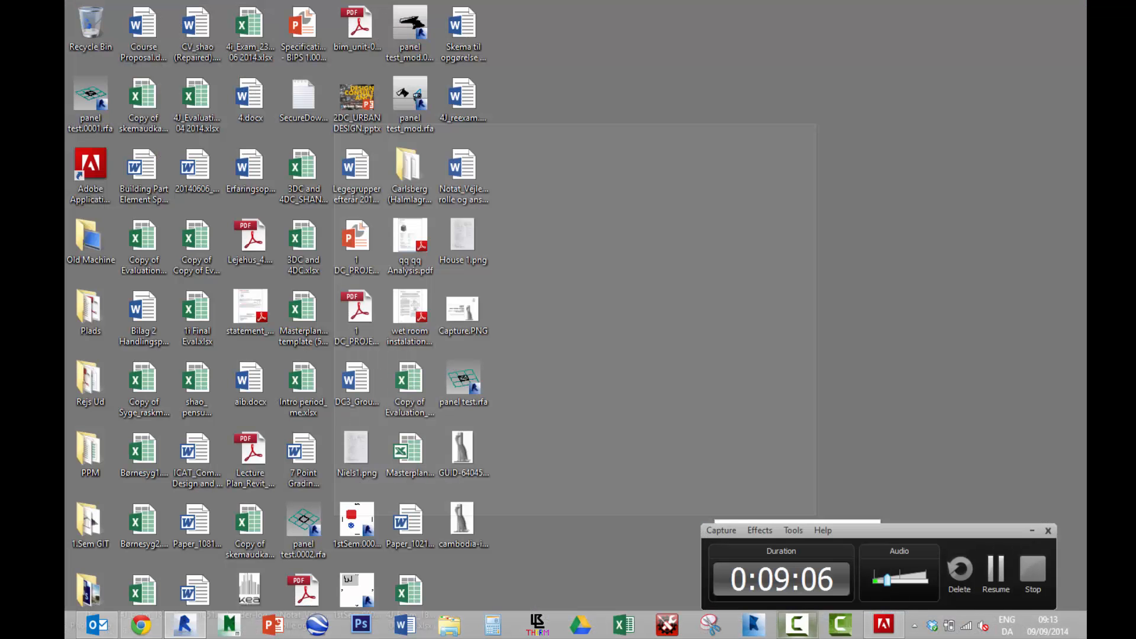